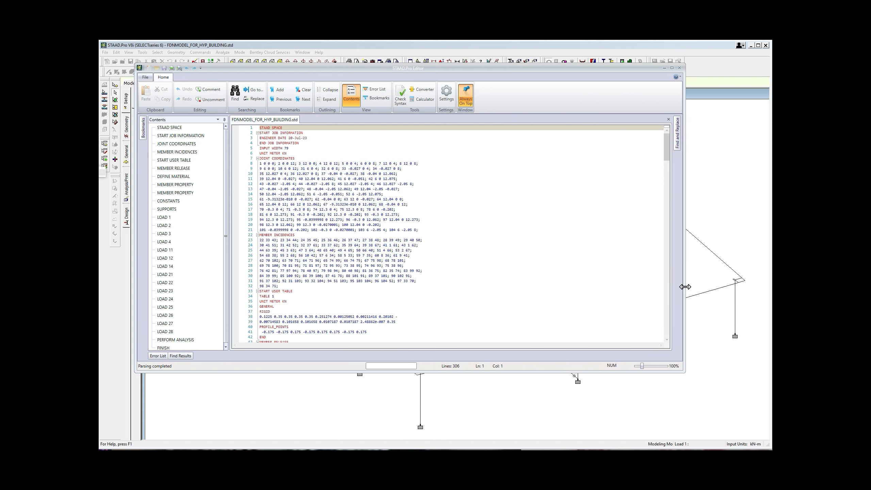
Step: Enlarge the editor window and view the end of the FDNMODEL_FOR_HYP_BUILDING.std command file
drag(445, 373, 453, 425)
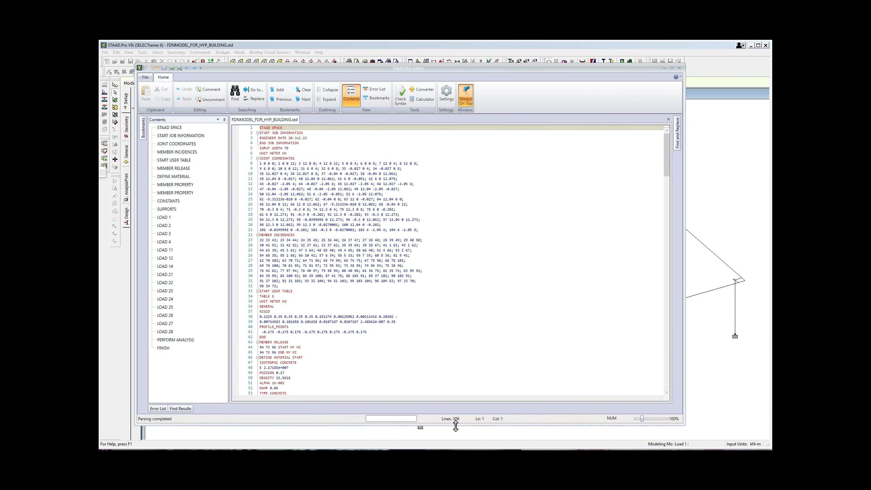
drag(667, 172, 707, 376)
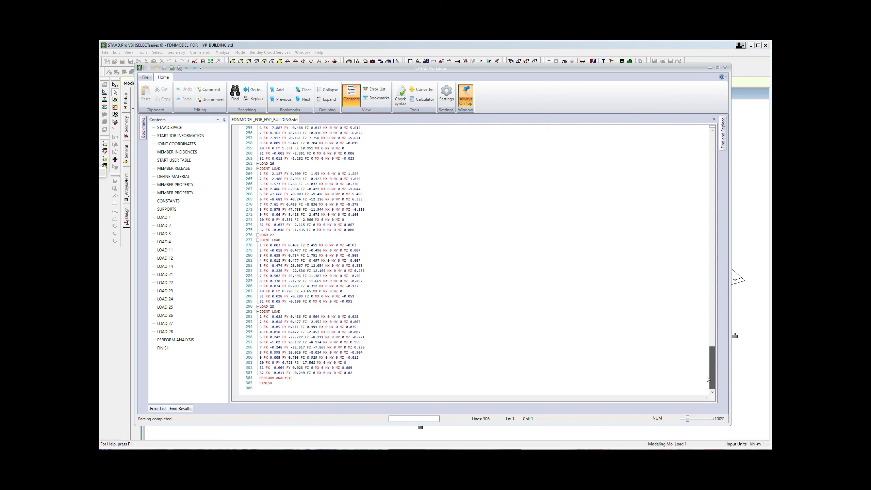
mouse_move(708, 373)
mouse_down()
mouse_move(712, 350)
mouse_move(710, 376)
mouse_up()
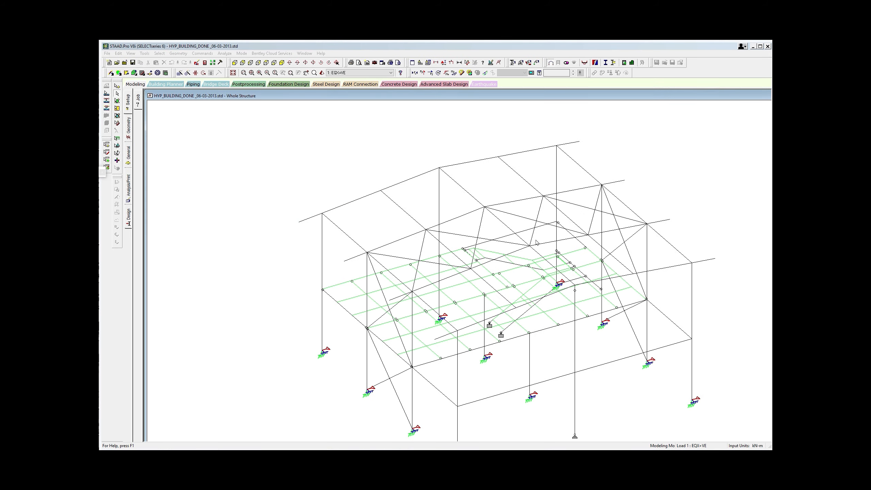
Step: Open the HYP_BUILDING_DONE model's command file in the STAAD editor and enlarge its text to 150%
drag(510, 173, 514, 156)
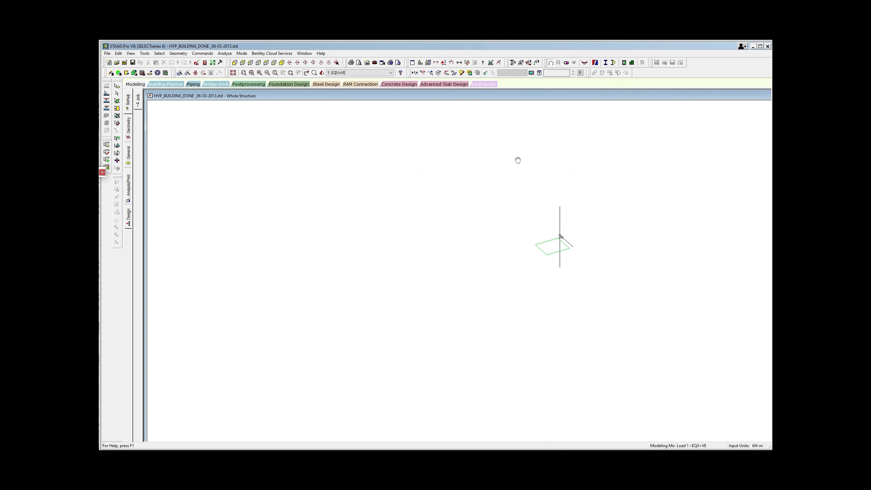
scroll(435, 186, down, 1)
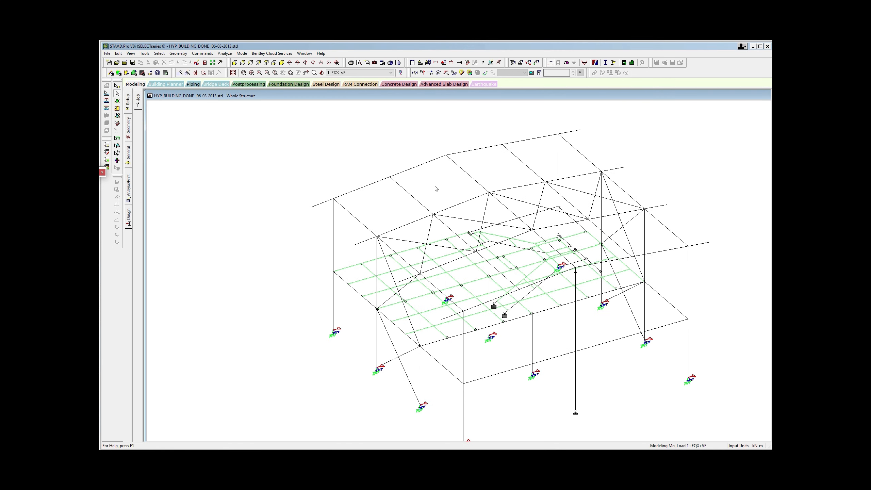
click(196, 64)
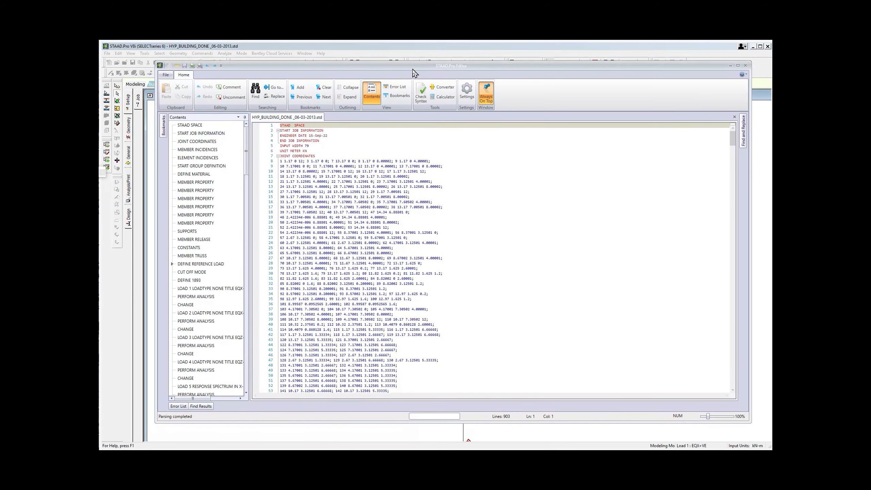
scroll(493, 261, up, 5)
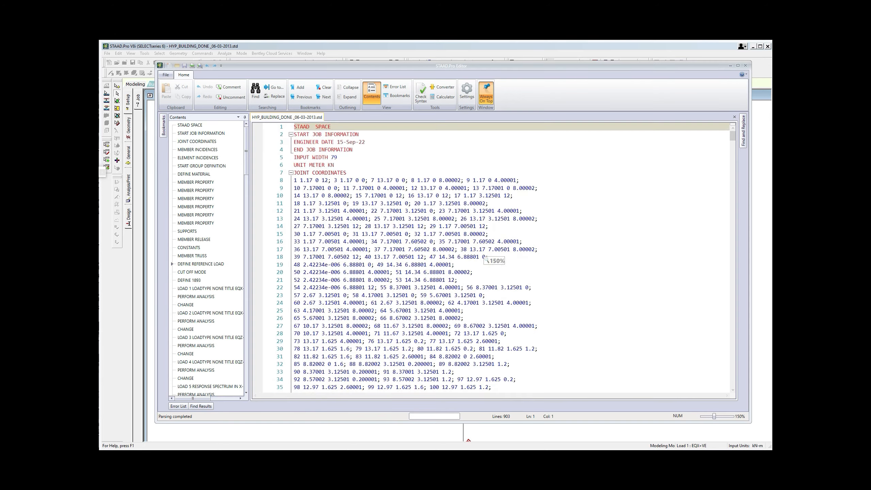
Step: Copy the load combination block from LOAD COMB 51 through the factor line of LOAD COMB 6016
drag(733, 136, 743, 300)
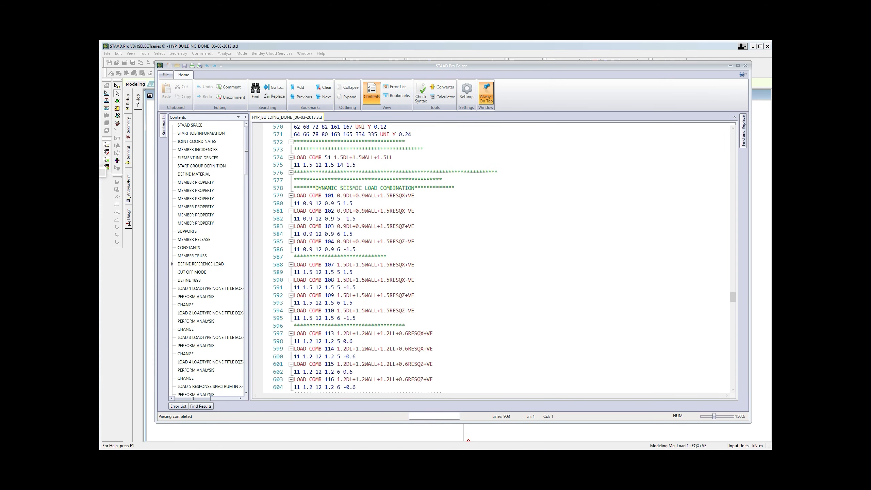
drag(297, 157, 418, 333)
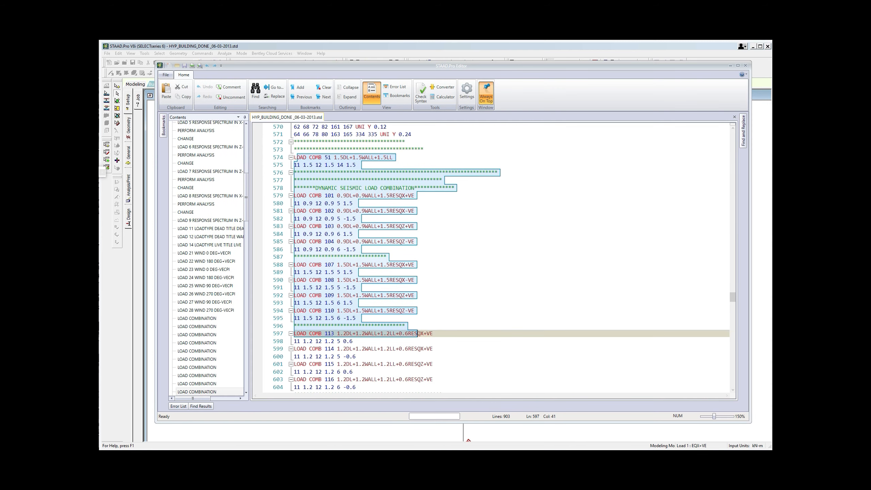
drag(732, 299, 738, 253)
double_click(379, 310)
key(ctrl+c)
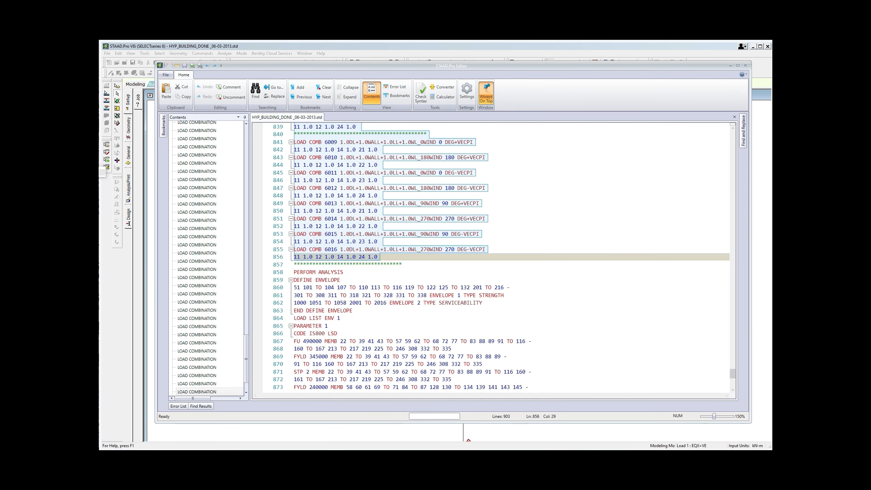
mouse_move(732, 374)
mouse_down()
mouse_move(738, 343)
mouse_move(739, 362)
mouse_up()
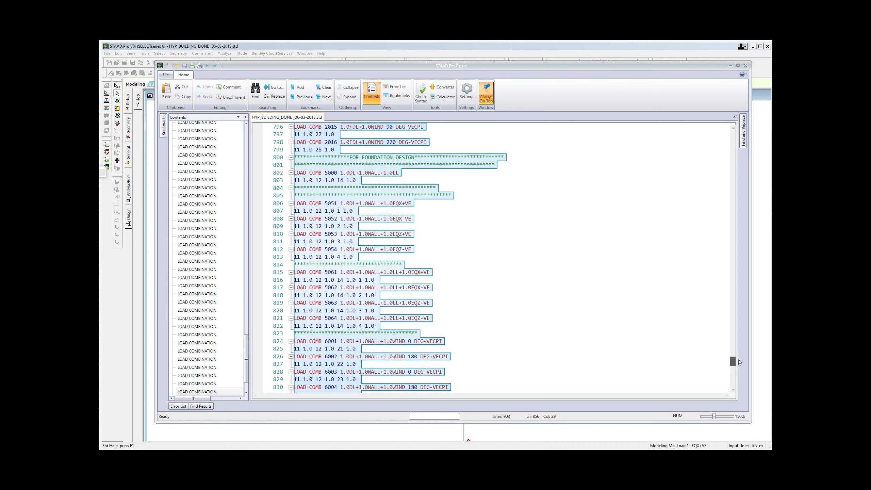
drag(740, 362, 739, 362)
Step: Switch to the FDNMODEL_FOR_HYP_BUILDING model and reposition and enlarge its editor window
click(754, 48)
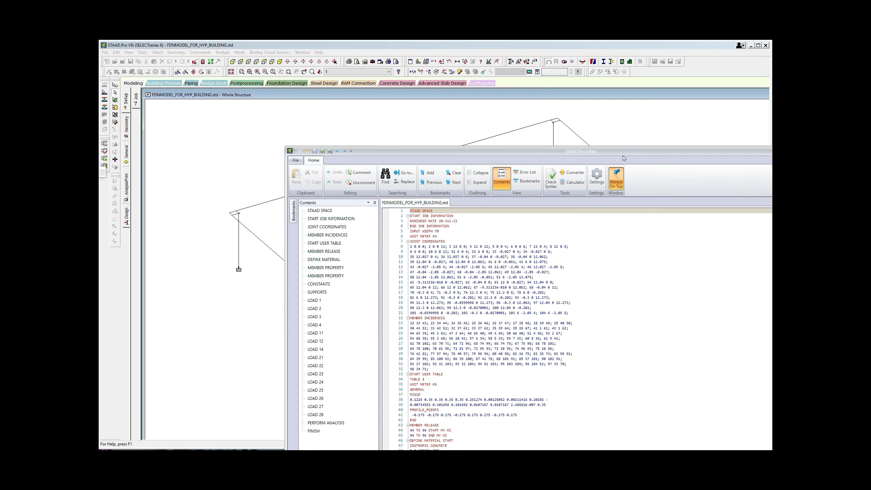
drag(624, 158, 450, 51)
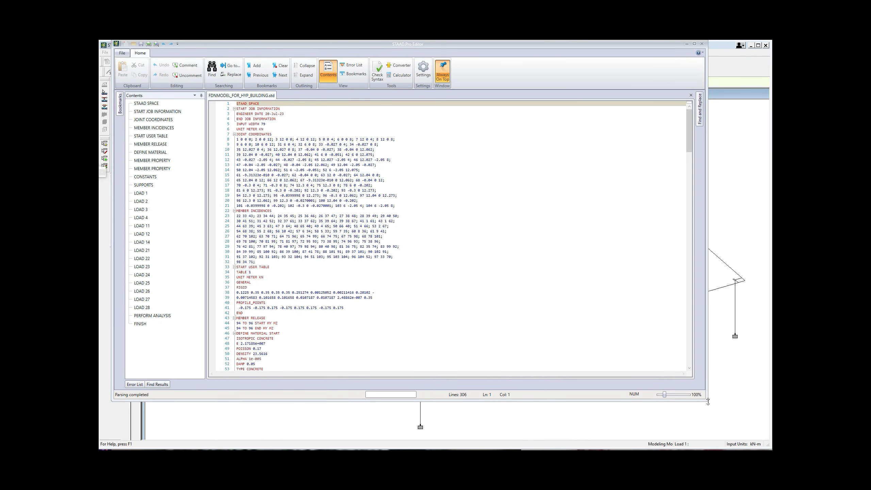
drag(707, 400, 773, 424)
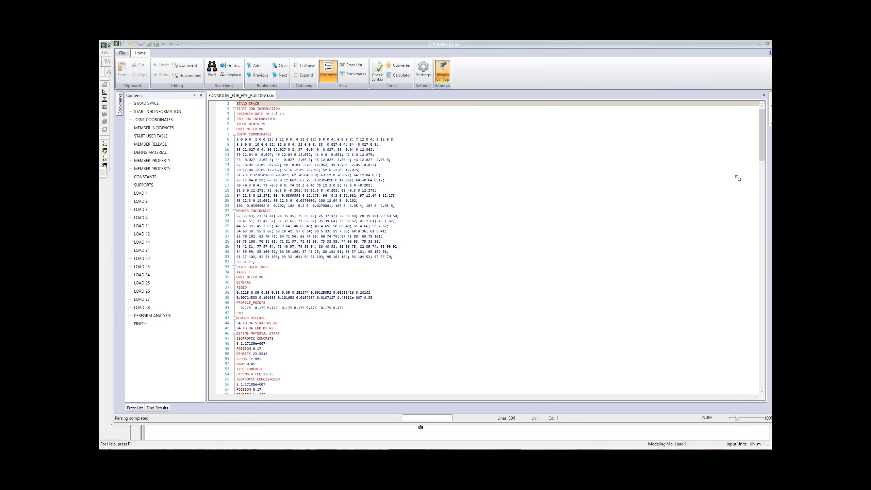
Step: Paste the copied load combinations after the last joint load line of LOAD 28, before PERFORM ANALYSIS, leaving a blank line above them
scroll(763, 178, down, 3)
drag(763, 177, 762, 377)
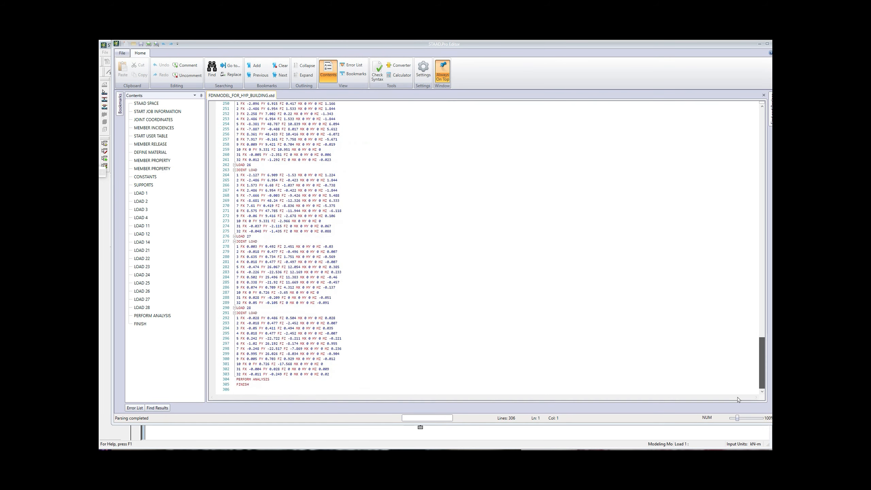
click(330, 374)
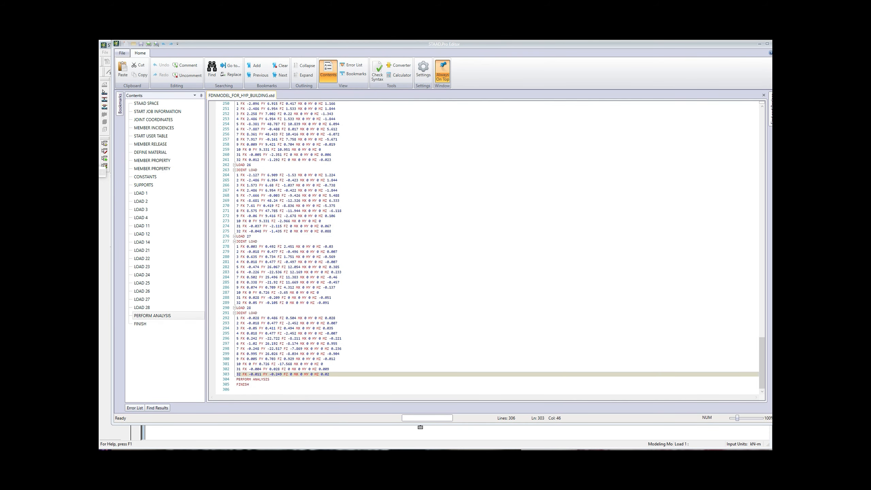
key(Return)
key(Return)
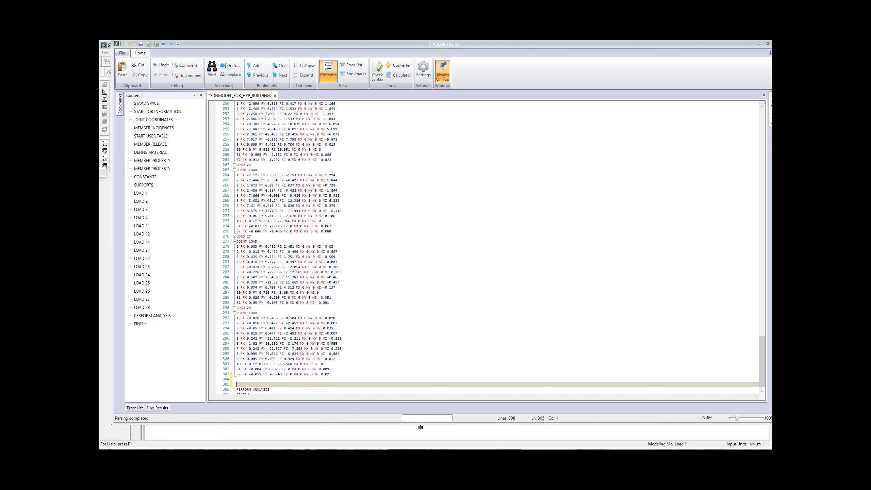
key(ctrl+v)
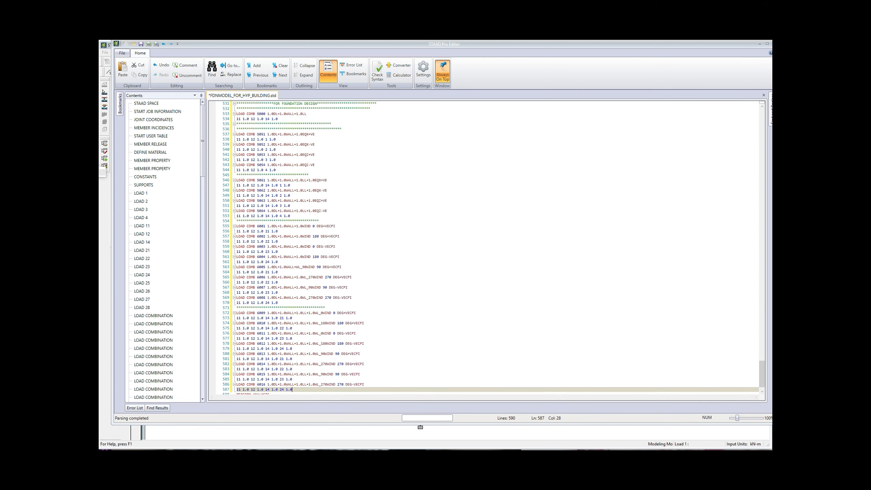
Step: Delete the dynamic seismic load combinations, LOAD COMB 101 to 132, together with their heading from the pasted block
scroll(484, 247, up, 15)
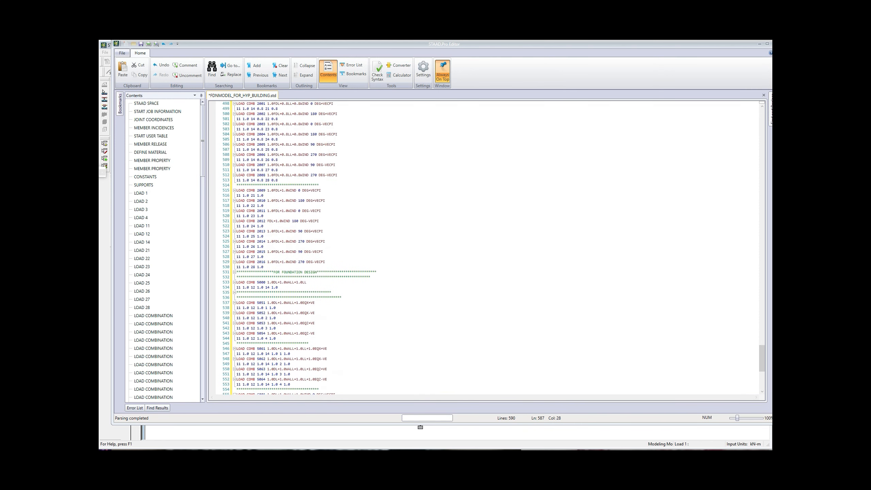
scroll(483, 247, up, 16)
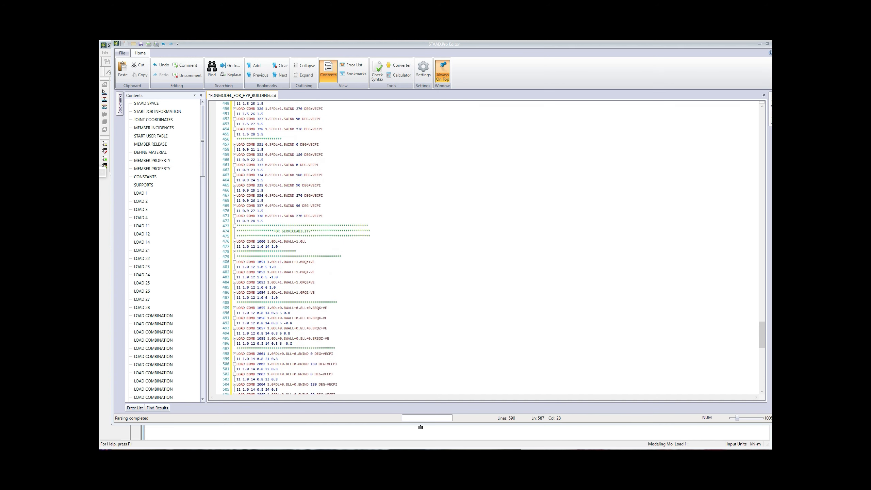
scroll(484, 247, up, 16)
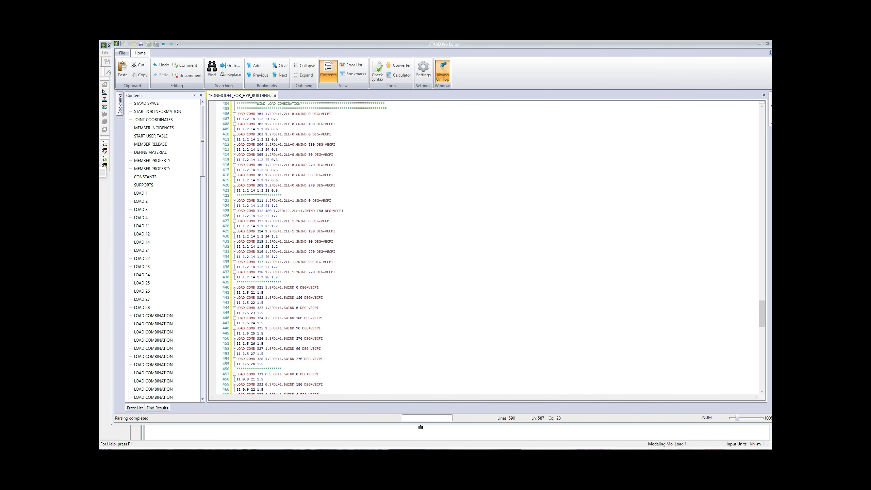
scroll(483, 246, up, 12)
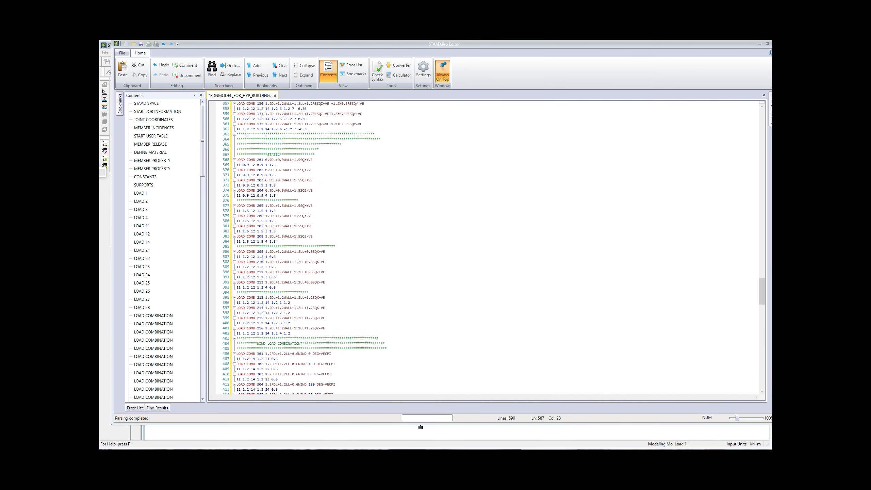
scroll(483, 247, up, 4)
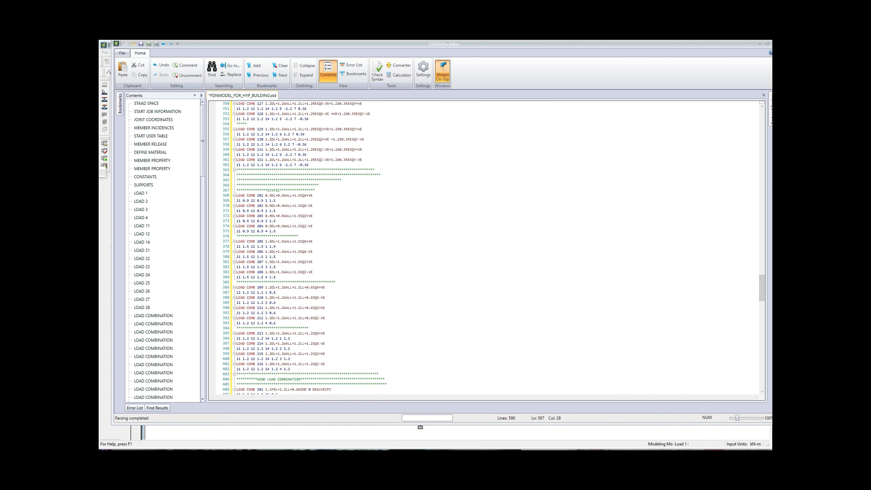
scroll(483, 247, up, 15)
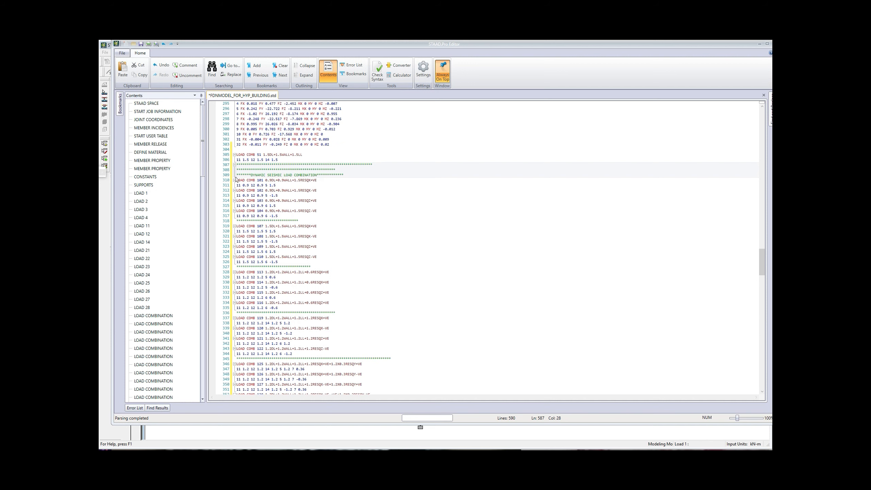
drag(236, 175, 321, 312)
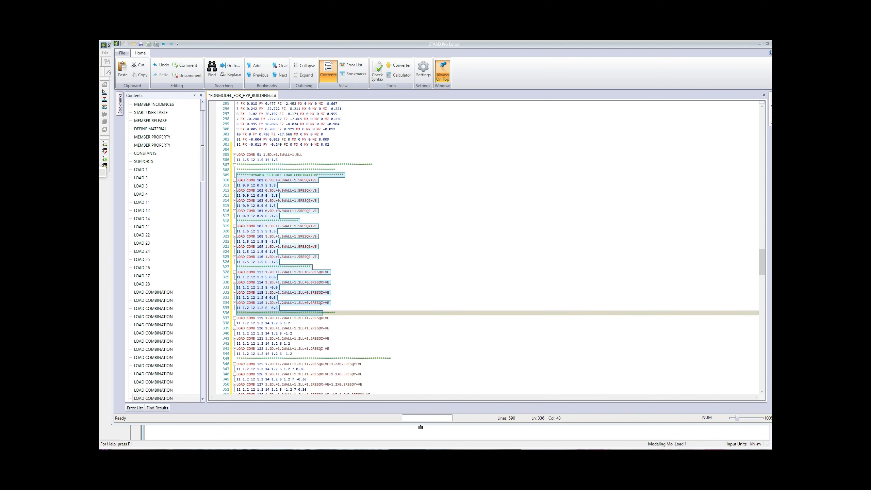
drag(763, 265, 764, 280)
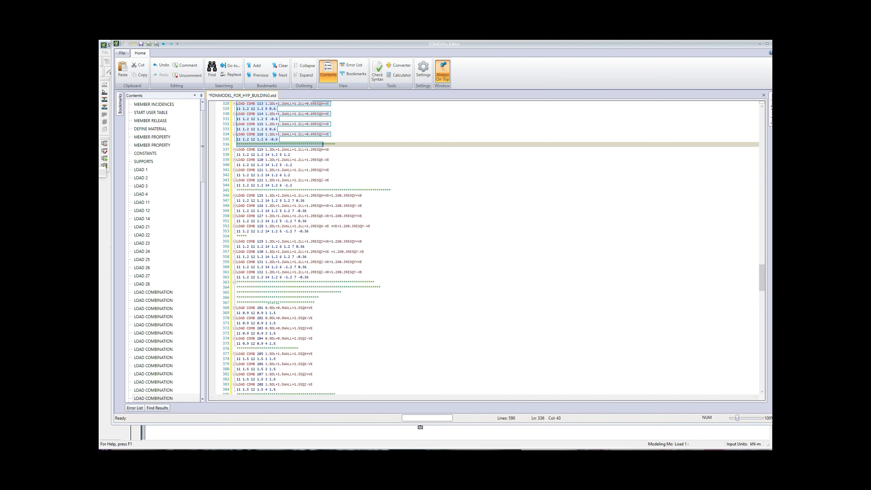
shift+click(309, 278)
scroll(487, 247, down, 7)
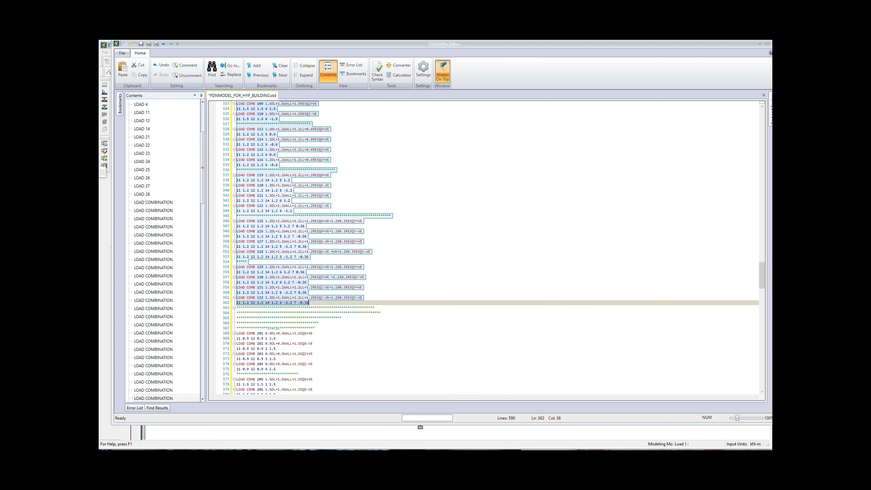
scroll(487, 247, down, 4)
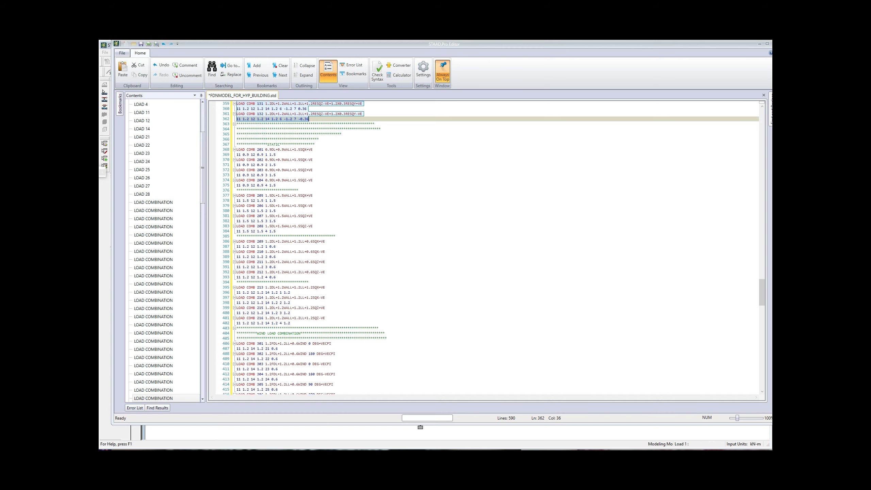
scroll(487, 246, down, 9)
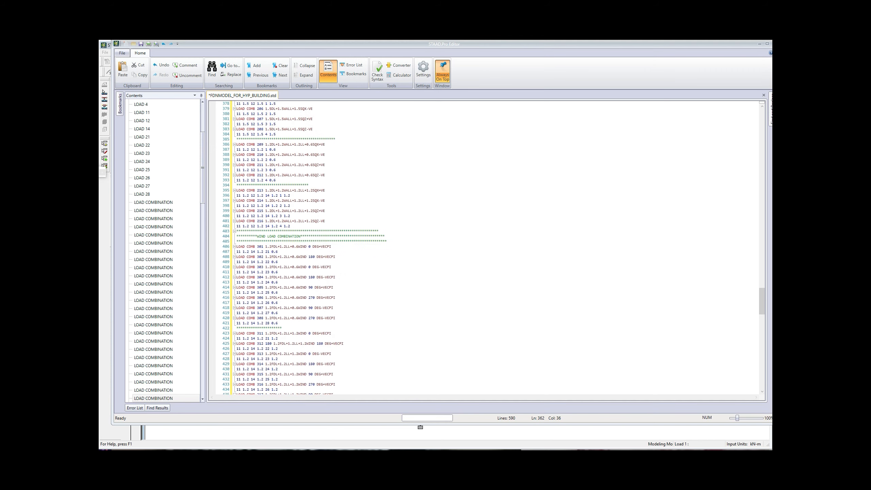
scroll(486, 247, down, 7)
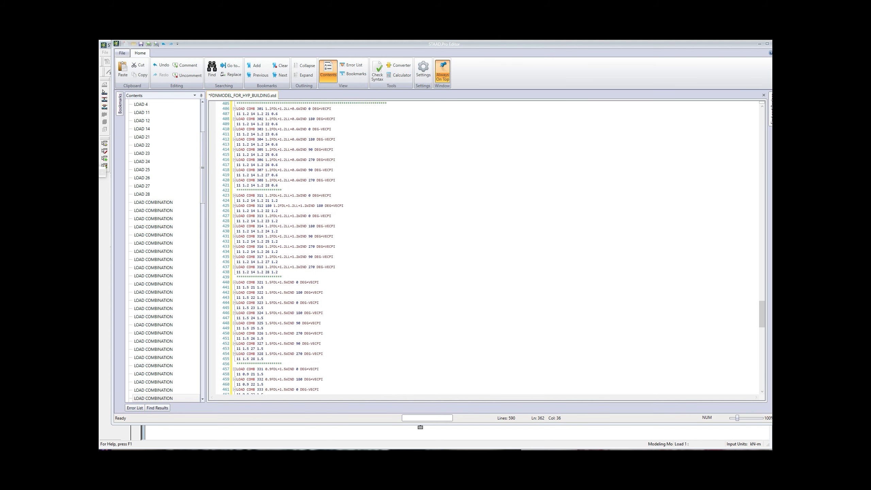
scroll(487, 247, up, 1)
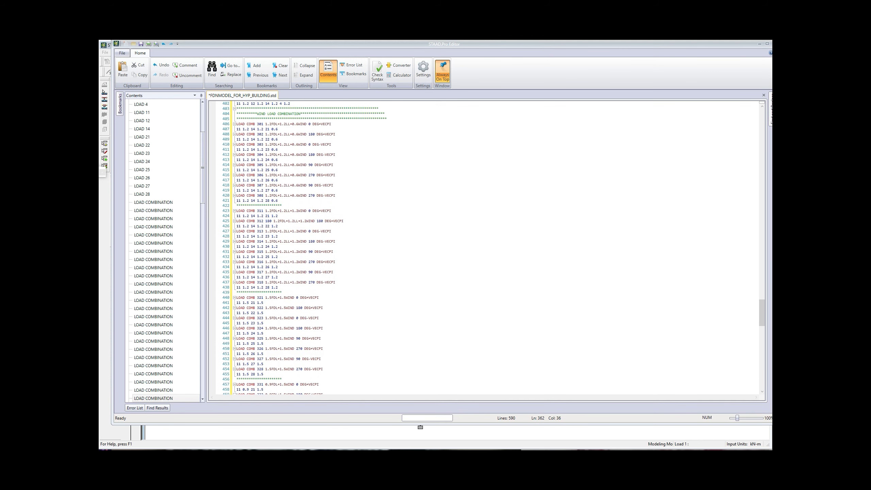
drag(761, 312, 761, 279)
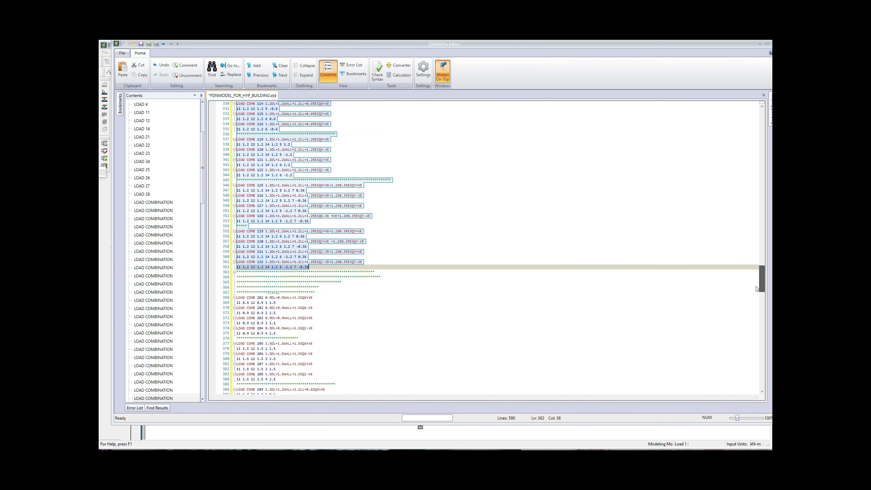
key(Delete)
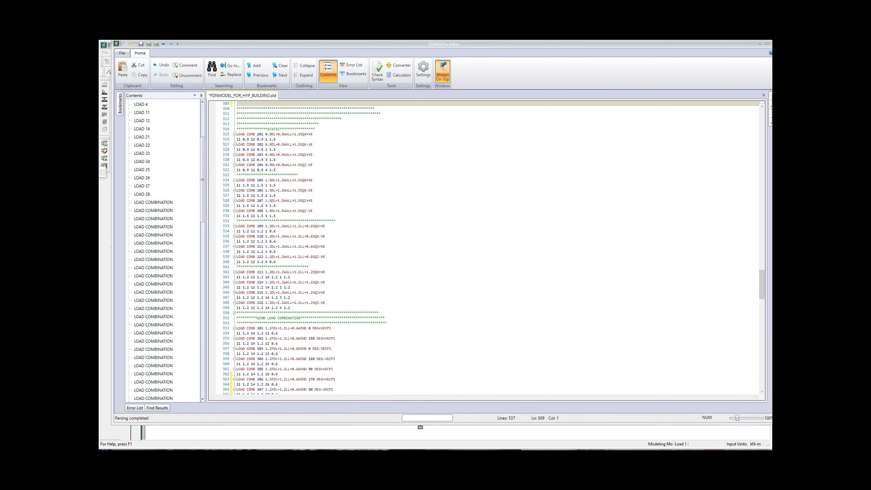
Step: Delete the FOR SERVICEABILITY heading and the serviceability combinations LOAD COMB 1000 through the factor line of LOAD COMB 2008
scroll(487, 247, up, 2)
scroll(487, 247, down, 5)
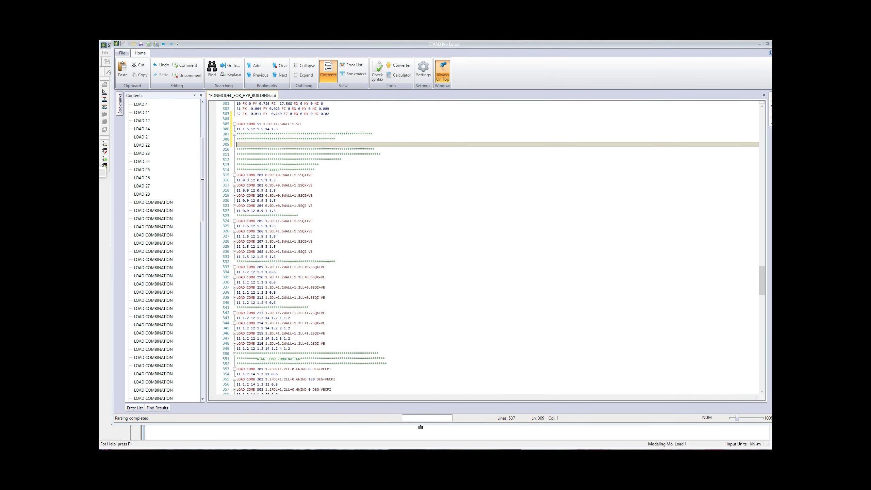
scroll(486, 247, down, 10)
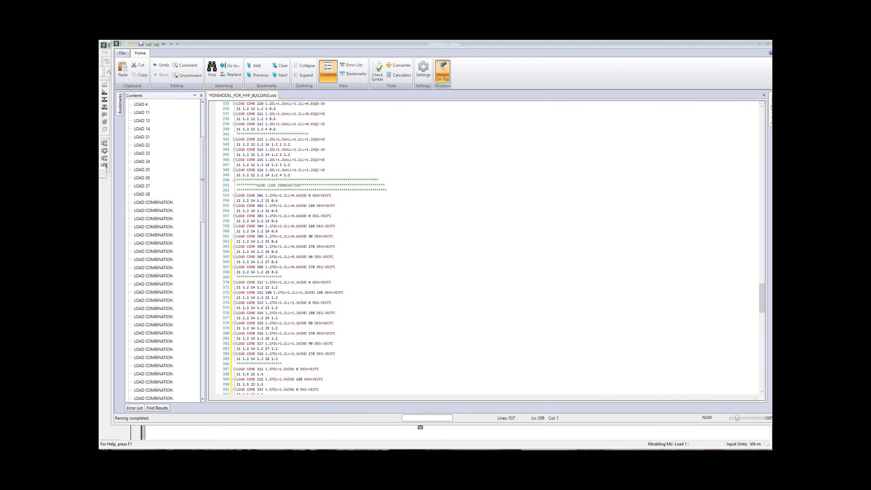
scroll(487, 247, down, 15)
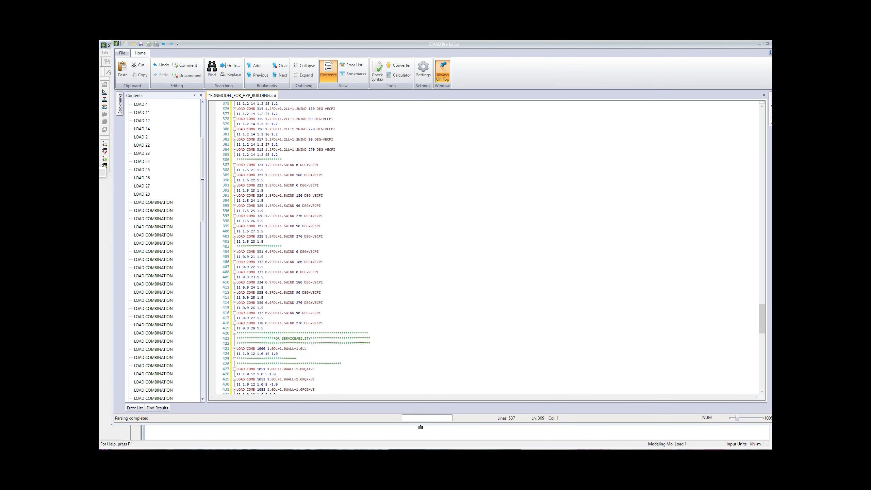
scroll(487, 247, down, 1)
drag(239, 252, 279, 384)
drag(762, 330, 763, 344)
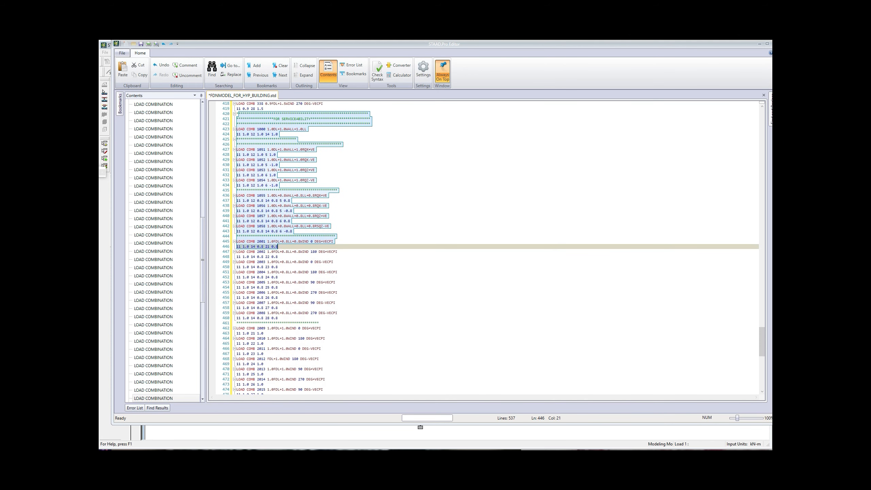
drag(762, 352, 763, 348)
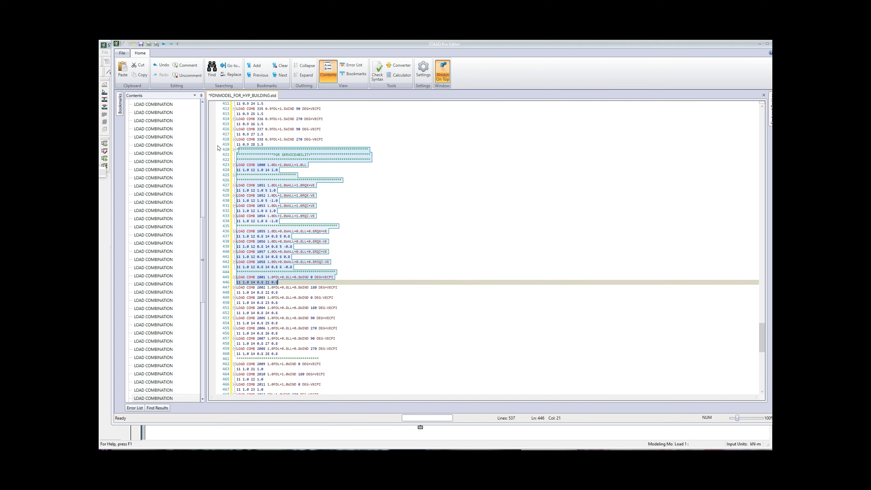
click(236, 150)
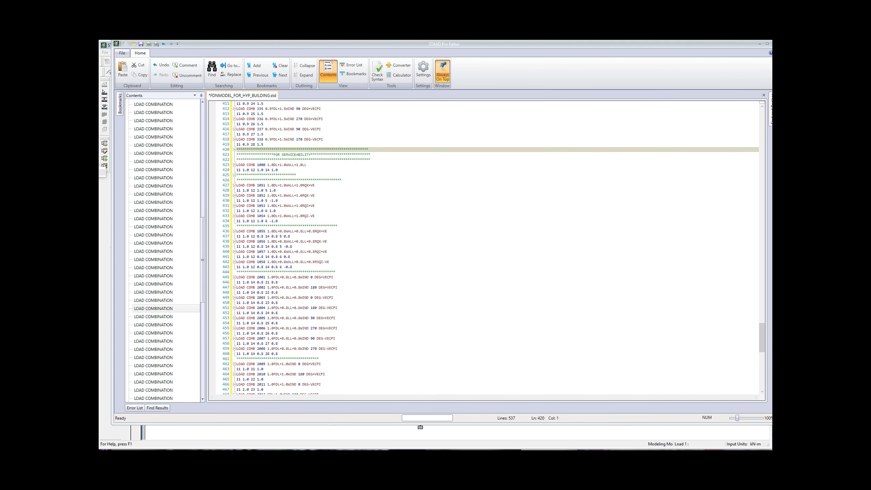
drag(236, 152, 277, 354)
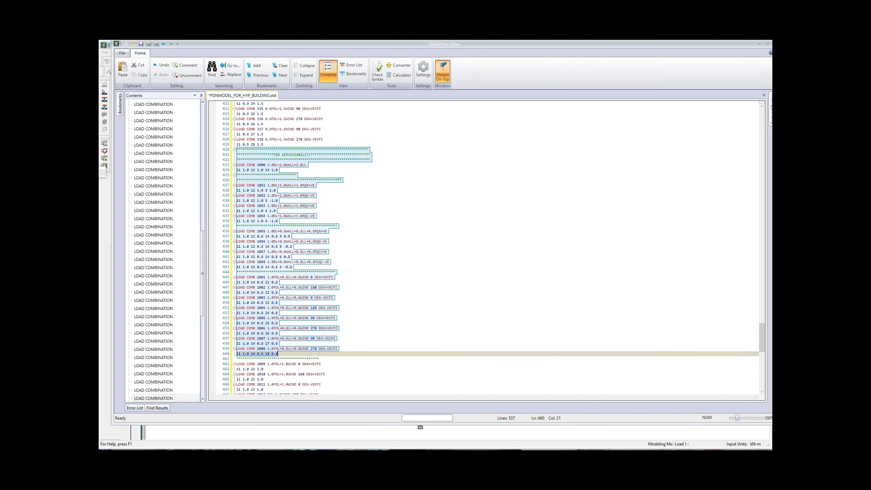
key(Delete)
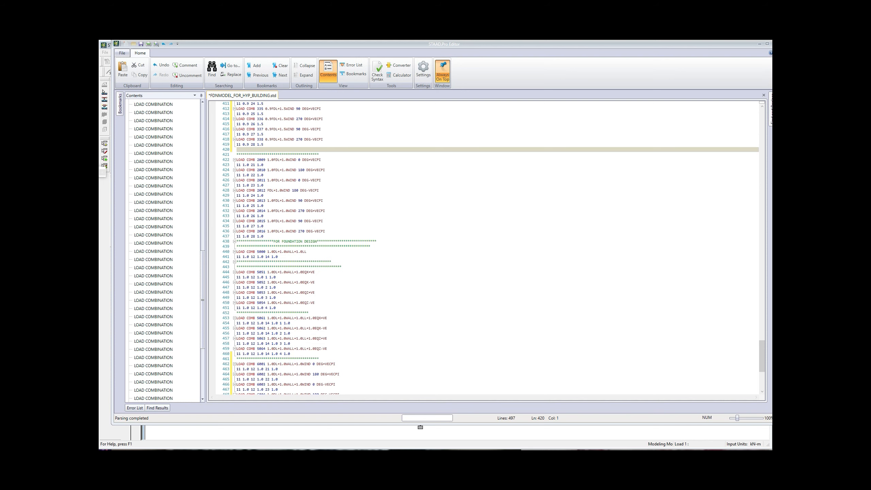
Step: Delete the remaining wind serviceability combinations, LOAD COMB 2009 to 2016, above the FOR FOUNDATION DESIGN heading
scroll(493, 247, up, 2)
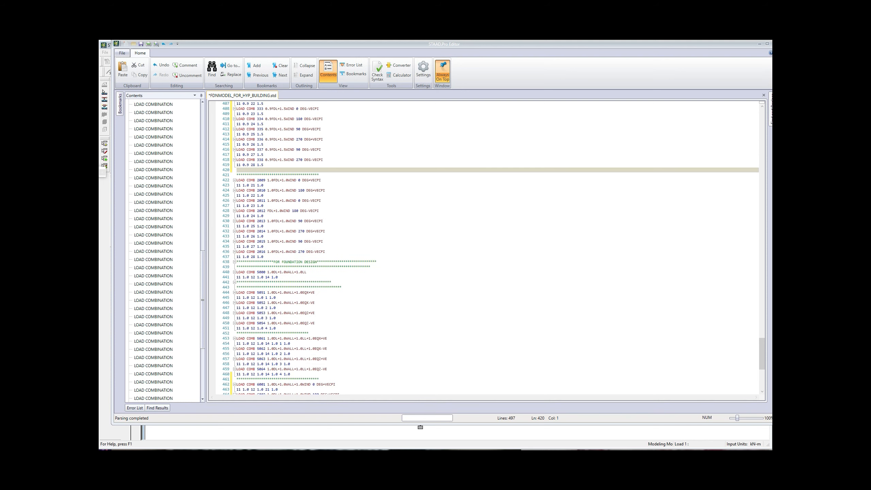
scroll(493, 248, up, 3)
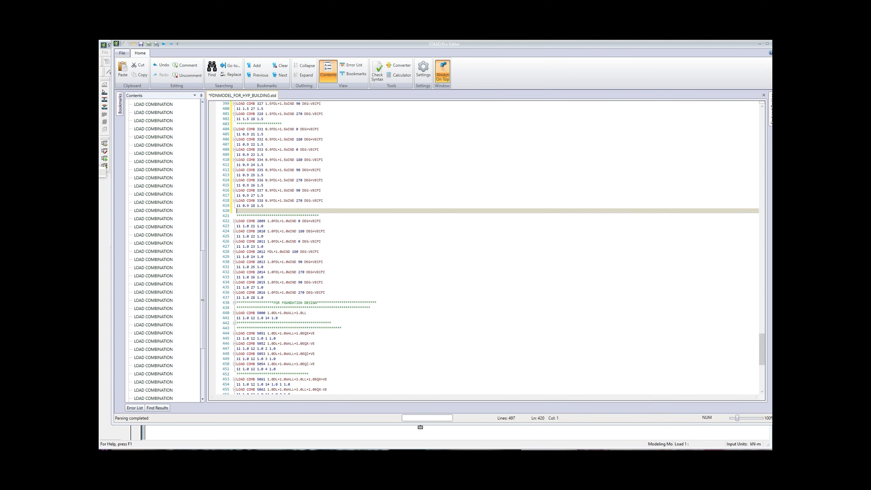
drag(236, 221, 264, 298)
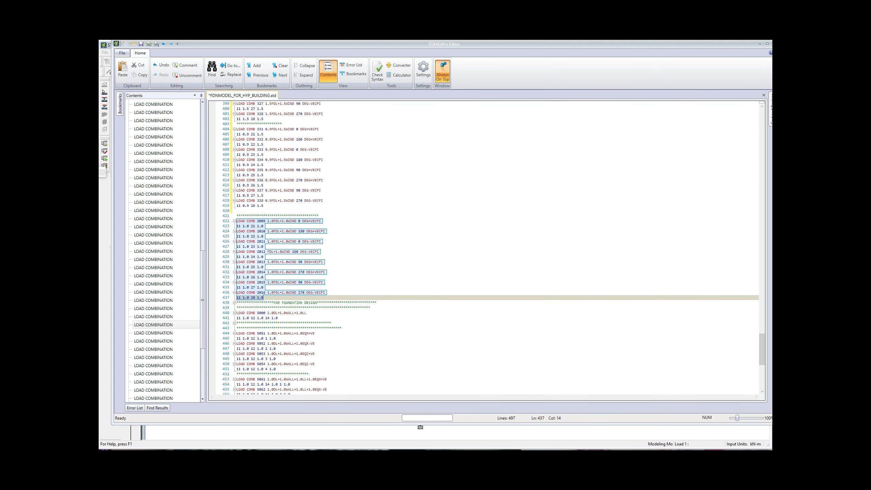
key(Delete)
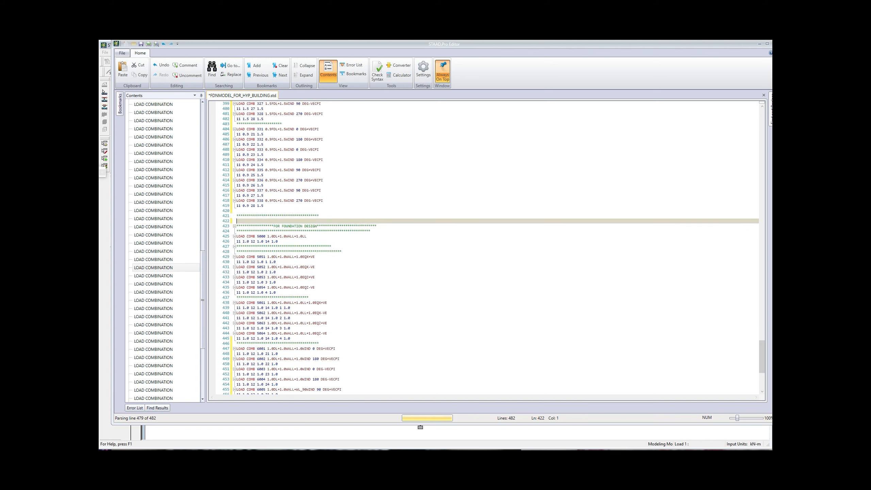
Step: Add the comment heading **LIMIT STRENGTH DESIGN LOAD COMBINATIONS** on the blank line directly above LOAD COMB 51
scroll(484, 247, down, 5)
scroll(484, 247, down, 4)
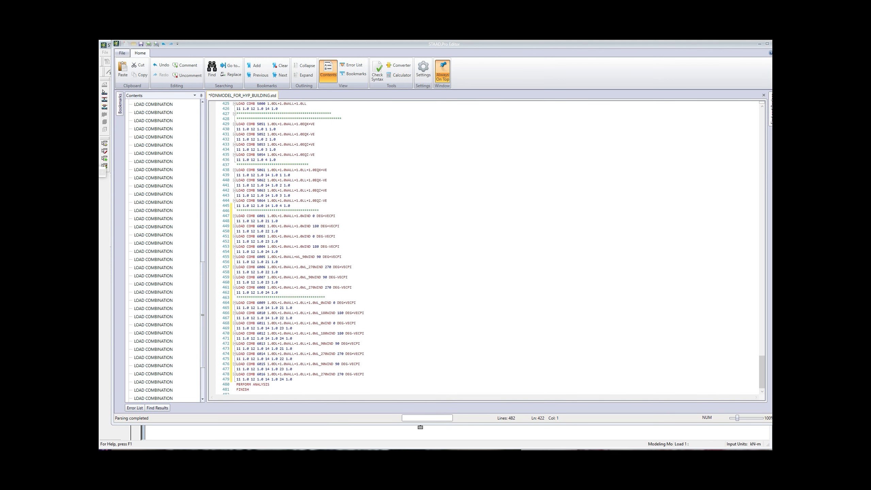
scroll(483, 247, up, 4)
scroll(483, 247, up, 1)
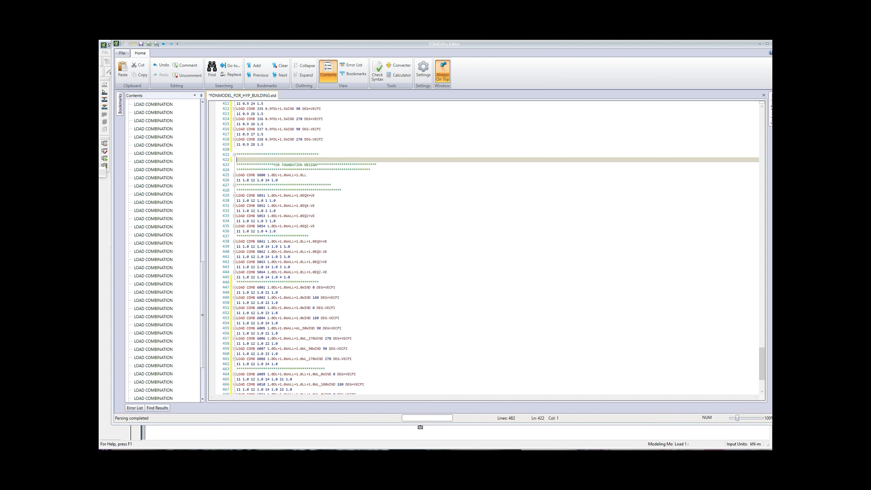
scroll(767, 354, up, 8)
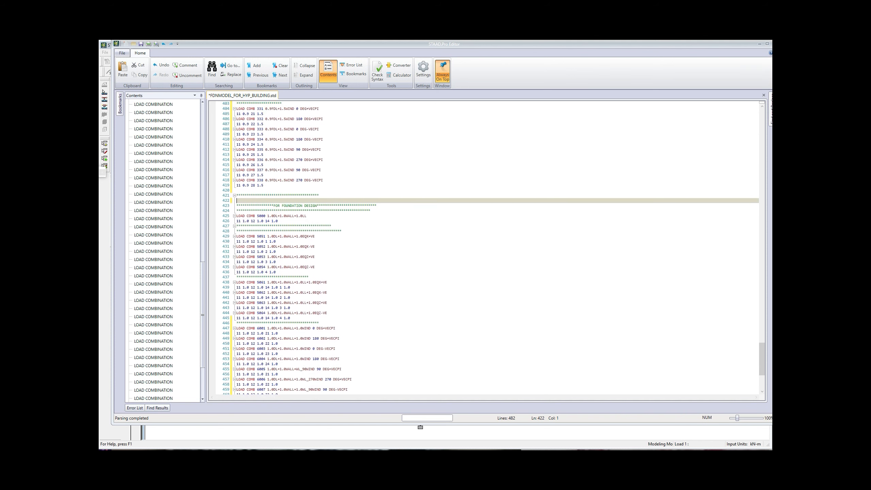
drag(767, 353, 738, 290)
scroll(485, 250, up, 3)
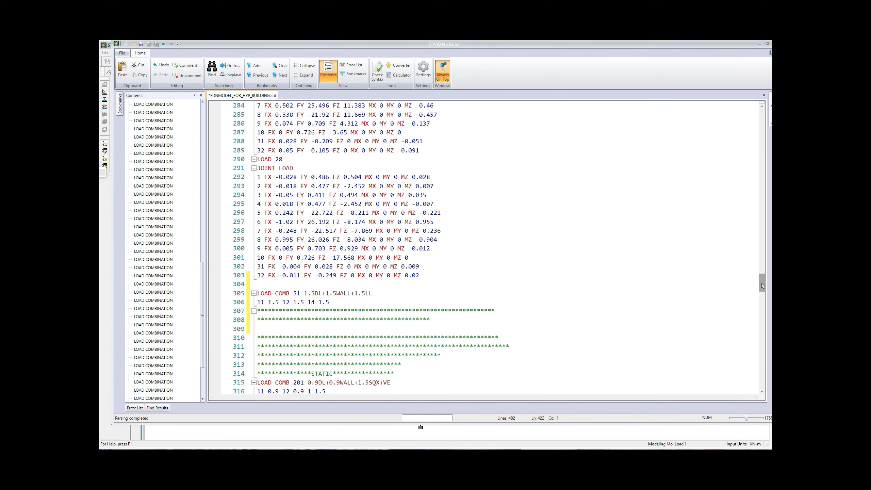
scroll(485, 251, down, 5)
click(255, 161)
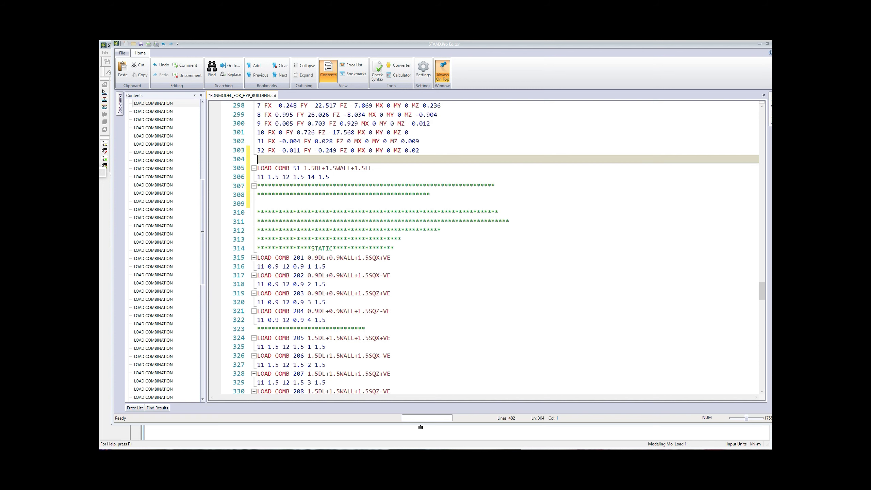
text(**)
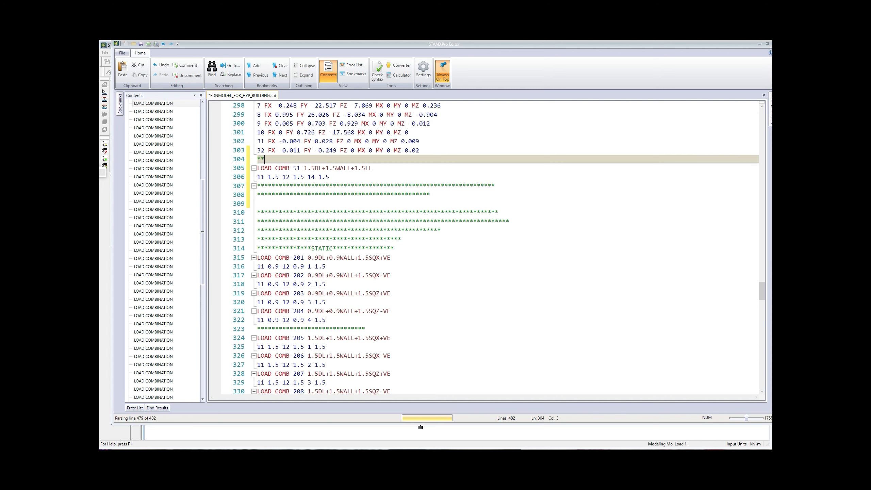
text(LIMIT S)
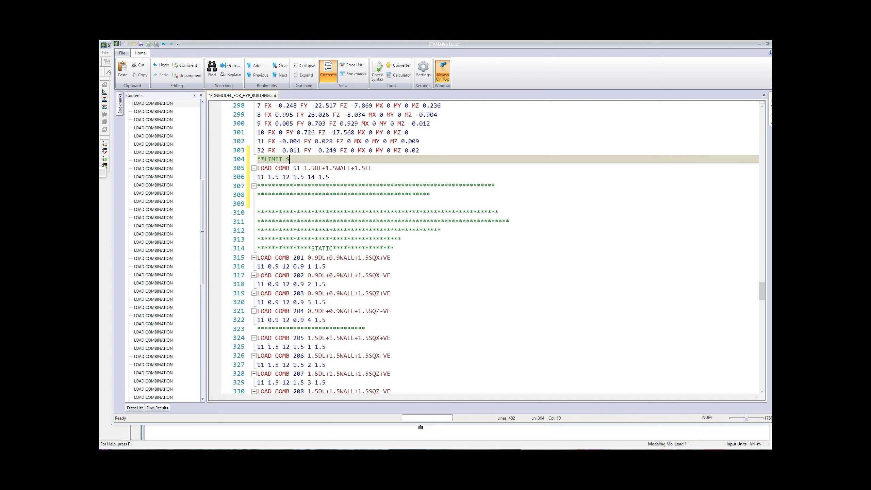
text(TRENGTH DESIGN LOAD COMBINATIONS)
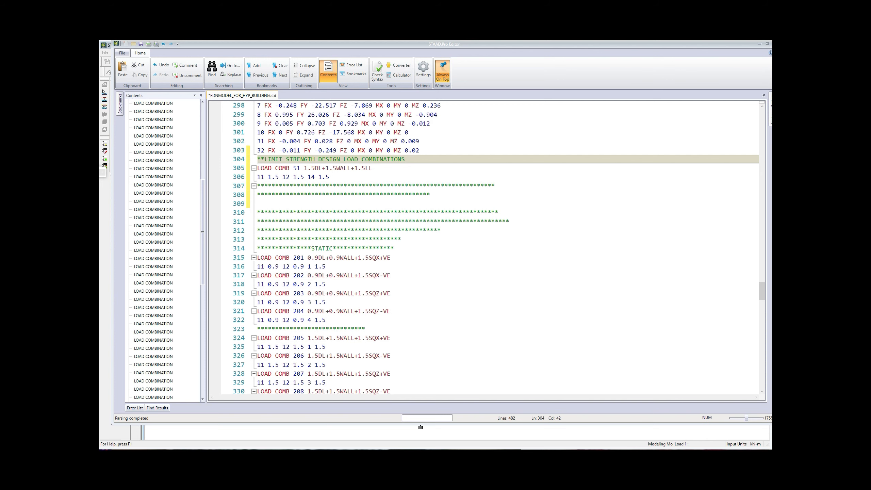
text(**)
Step: Review the static seismic combinations, highlighting LOAD COMB 209 to 212, and the wind load combinations that follow them
drag(761, 291, 762, 301)
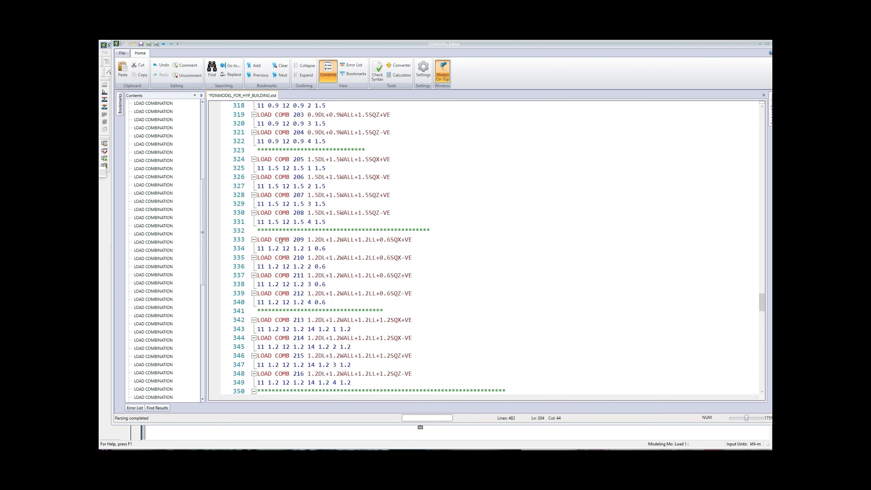
drag(258, 240, 326, 302)
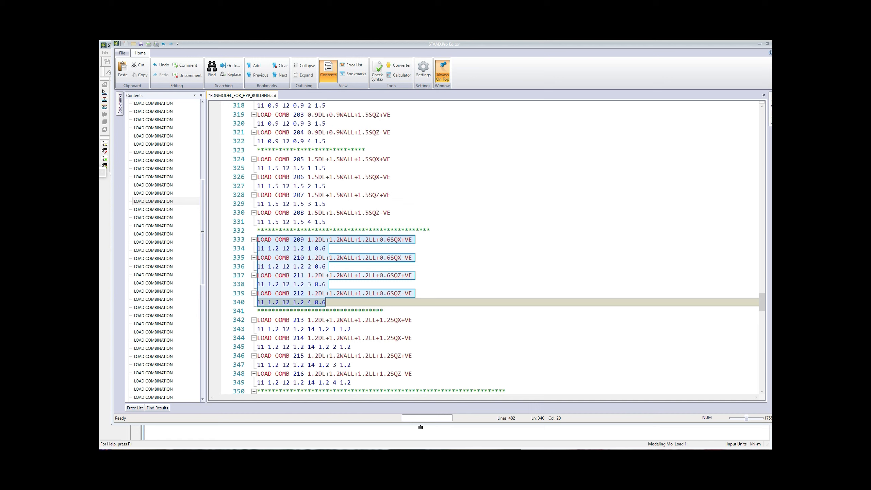
scroll(483, 247, down, 2)
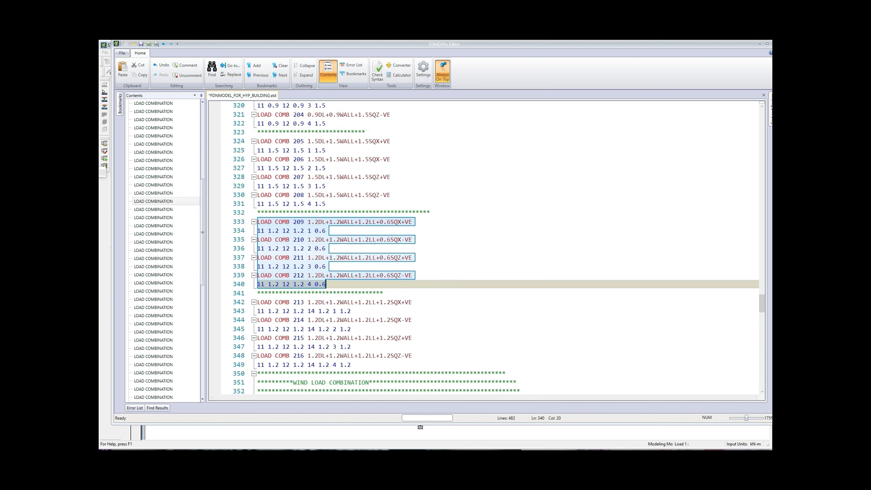
scroll(387, 265, up, 2)
scroll(483, 247, down, 1)
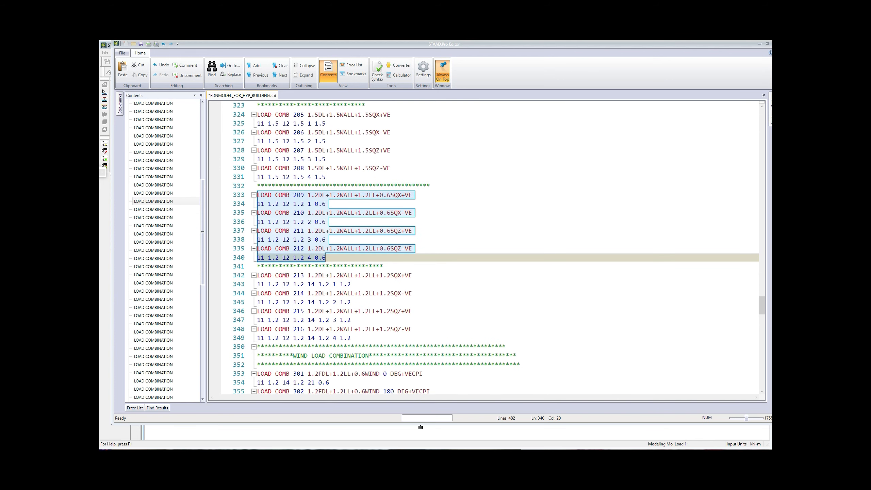
scroll(483, 247, down, 1)
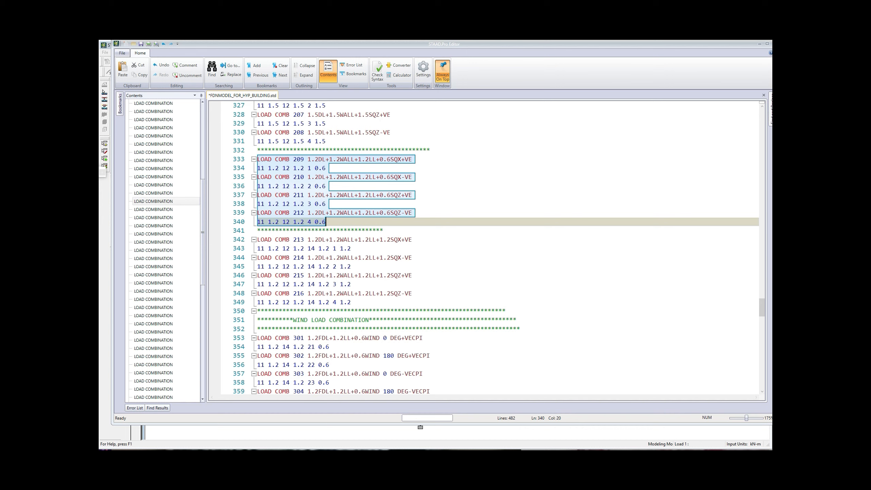
scroll(483, 247, down, 4)
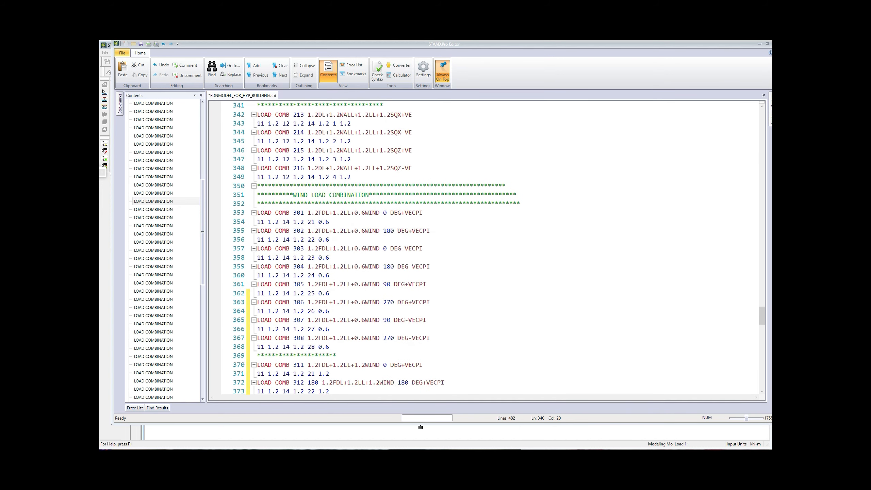
Step: Save the foundation model's command file and close the editor to return to the model
click(140, 43)
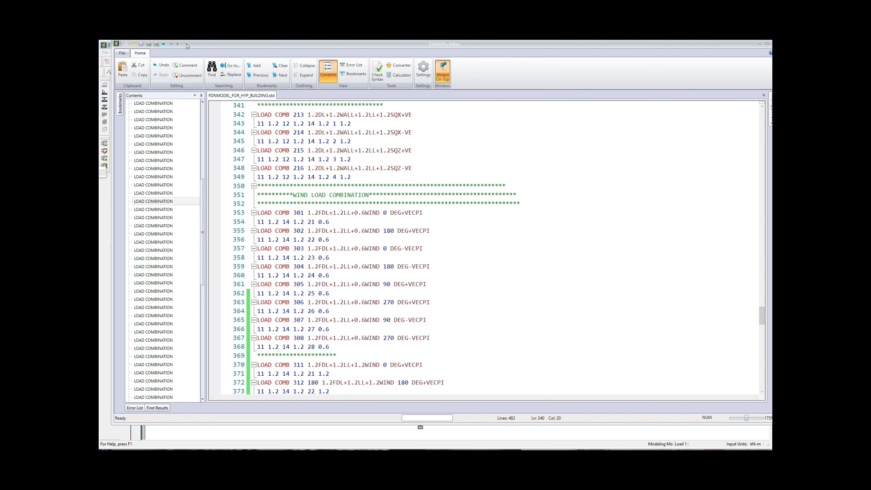
click(774, 44)
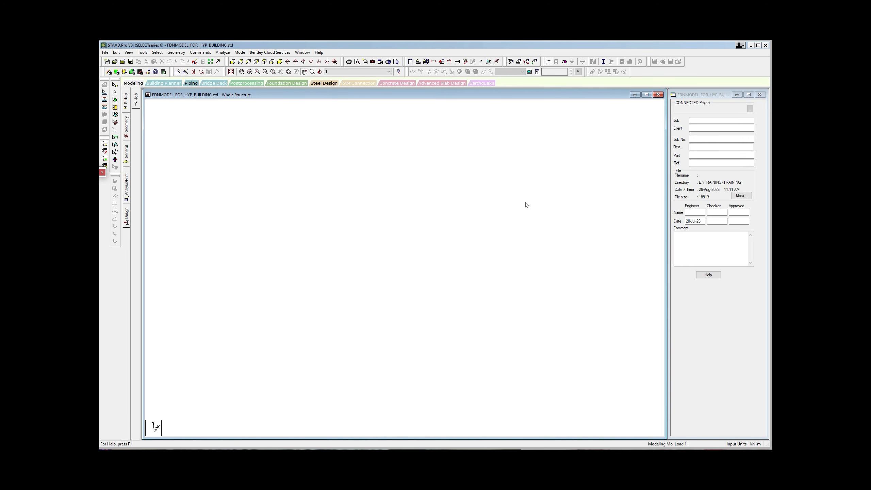
Step: Display the model's load cases and check the list of transferred load combinations against the structure
click(130, 149)
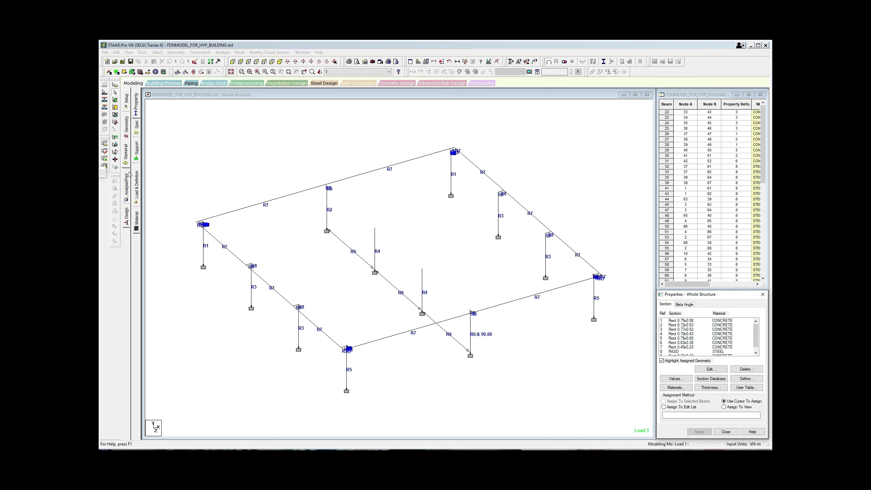
click(137, 185)
click(660, 107)
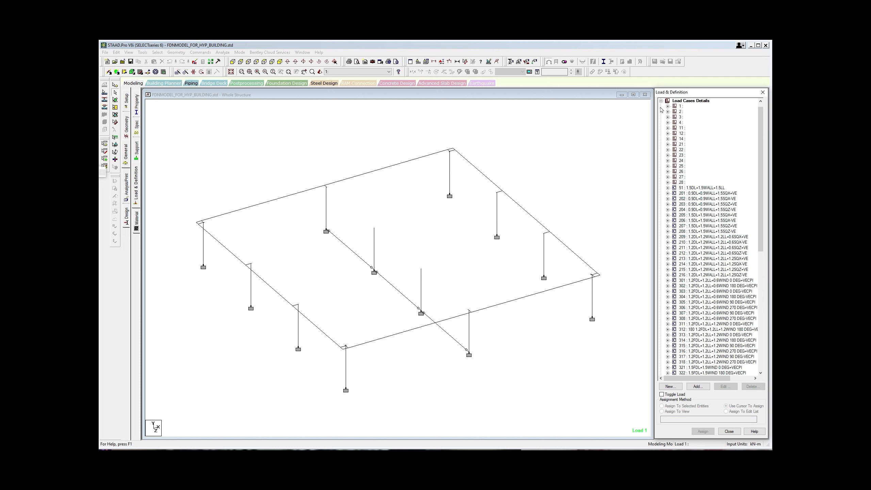
drag(761, 149, 752, 247)
click(281, 161)
scroll(280, 161, up, 3)
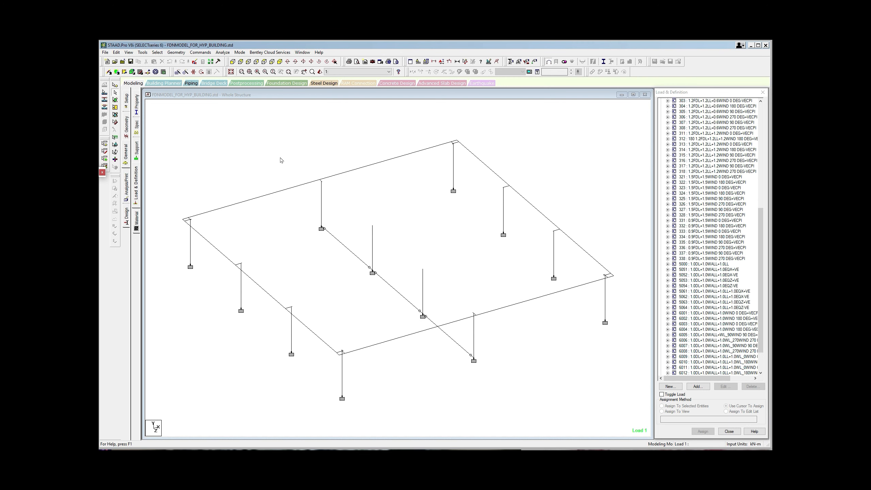
scroll(280, 161, down, 2)
drag(281, 162, 283, 152)
scroll(283, 151, up, 1)
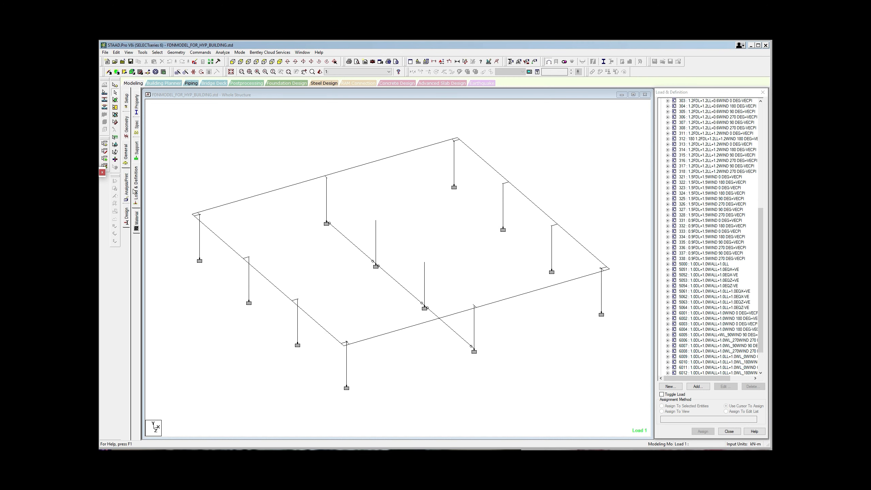
Step: Set the current concrete design code to IS456 and open the definition of its design parameters
click(128, 213)
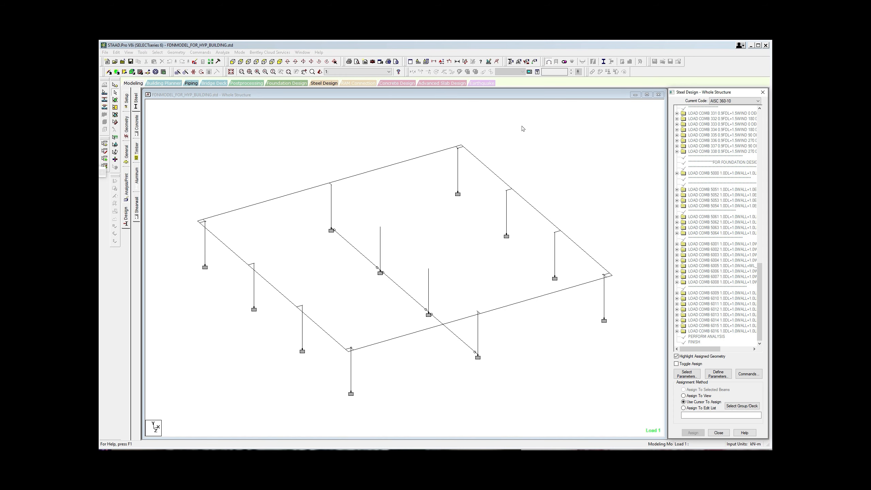
click(759, 103)
click(243, 133)
click(137, 126)
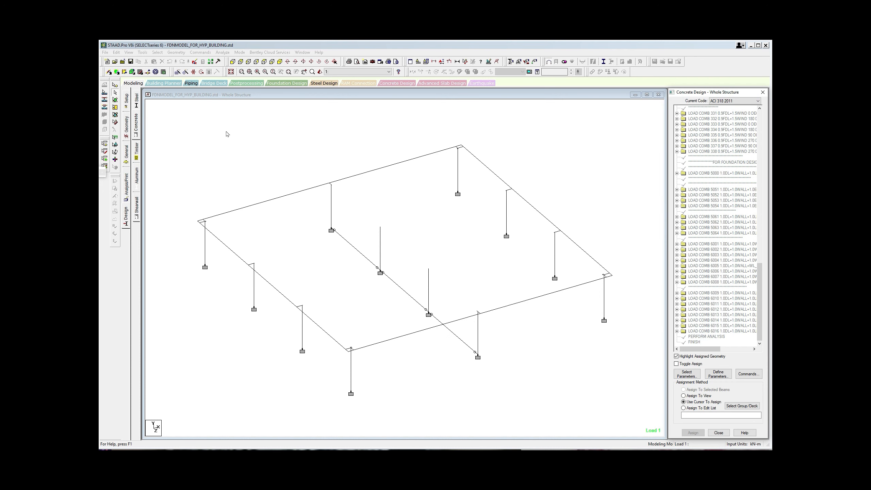
click(759, 101)
click(726, 186)
click(719, 374)
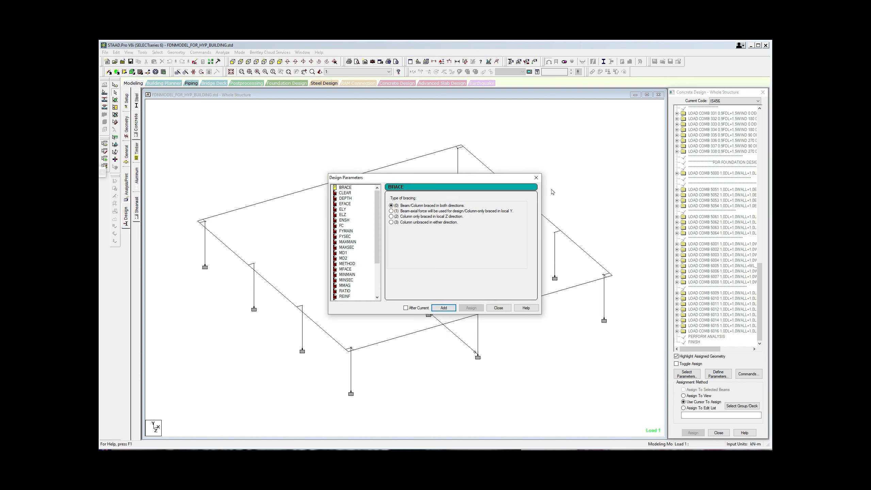
Step: Select all members of the structure and assign them a concrete compressive strength (FC) of 25000 kN/m2
click(532, 180)
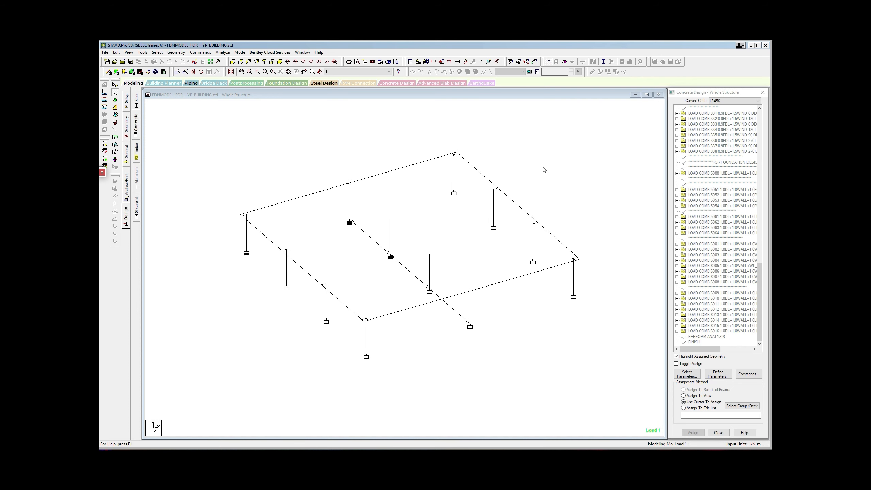
drag(182, 130, 631, 417)
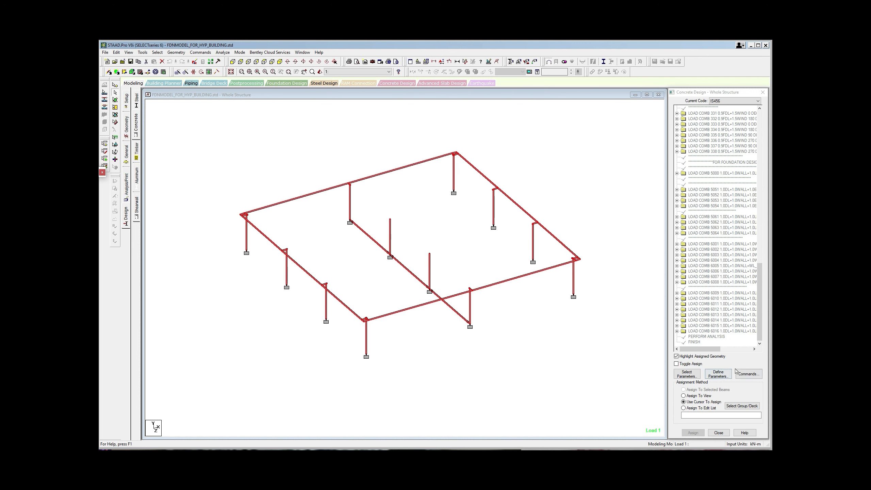
click(718, 374)
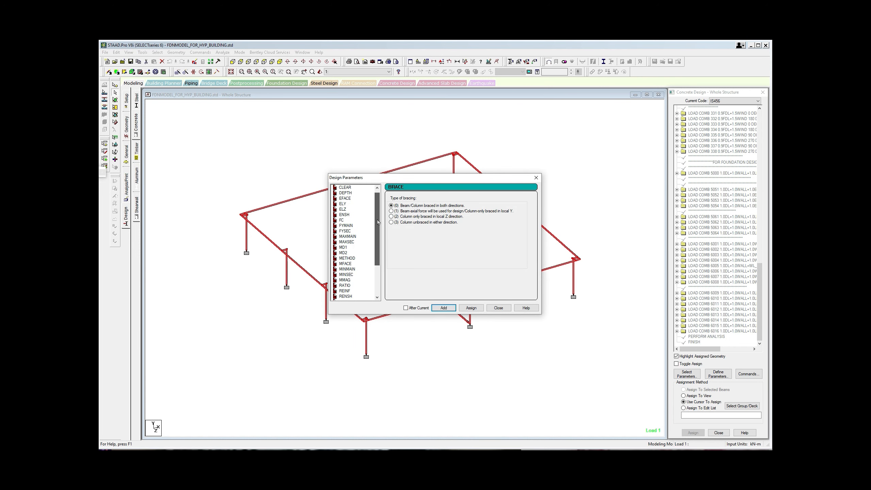
click(341, 226)
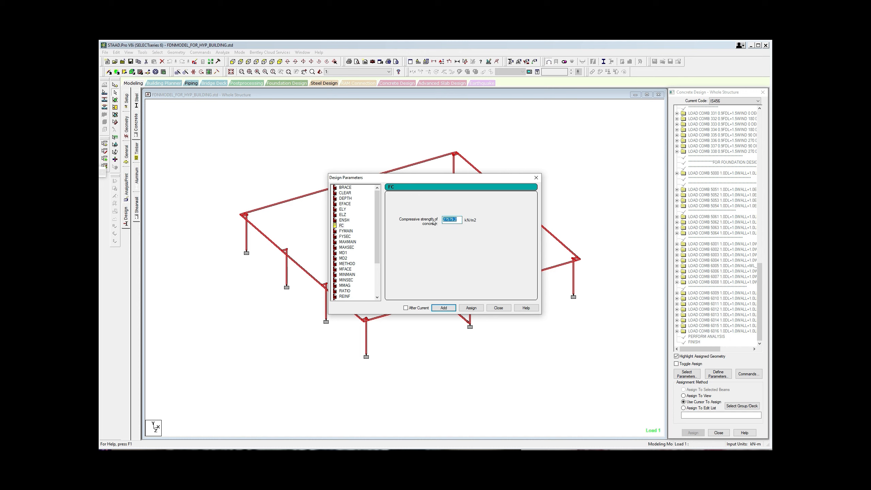
text(25000)
click(471, 308)
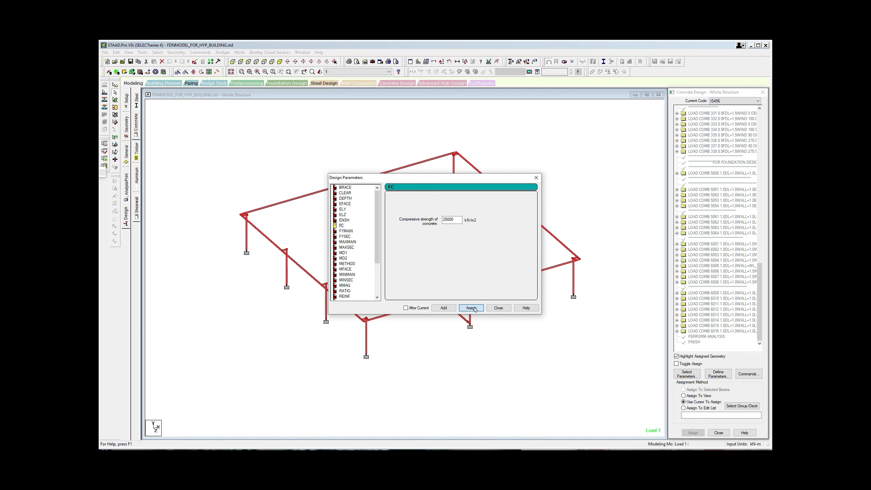
Step: Assign a yield strength of 500000 kN/m2 to all members for both main (FYMAIN) and shear (FYSEC) reinforcement
click(345, 232)
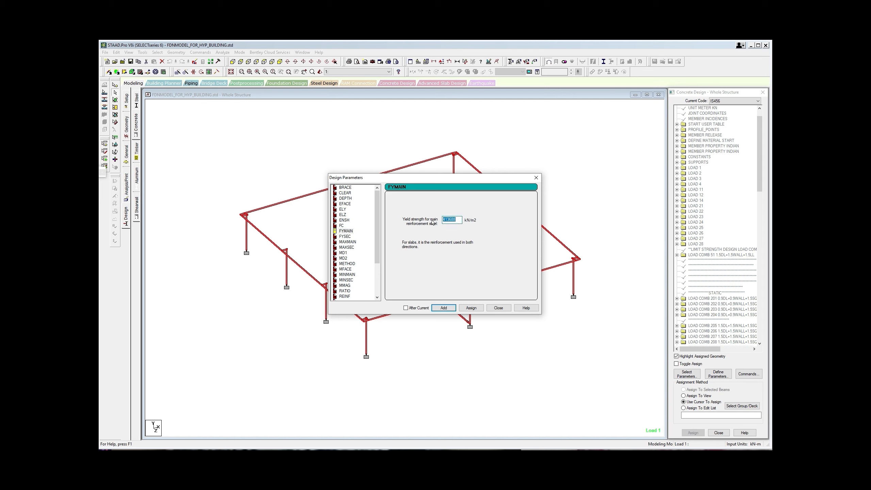
text(500000)
click(472, 308)
click(363, 236)
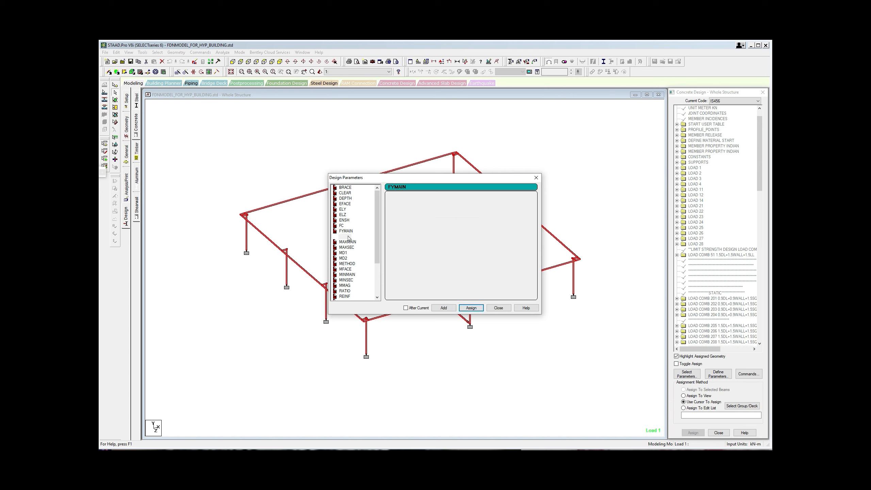
double_click(452, 219)
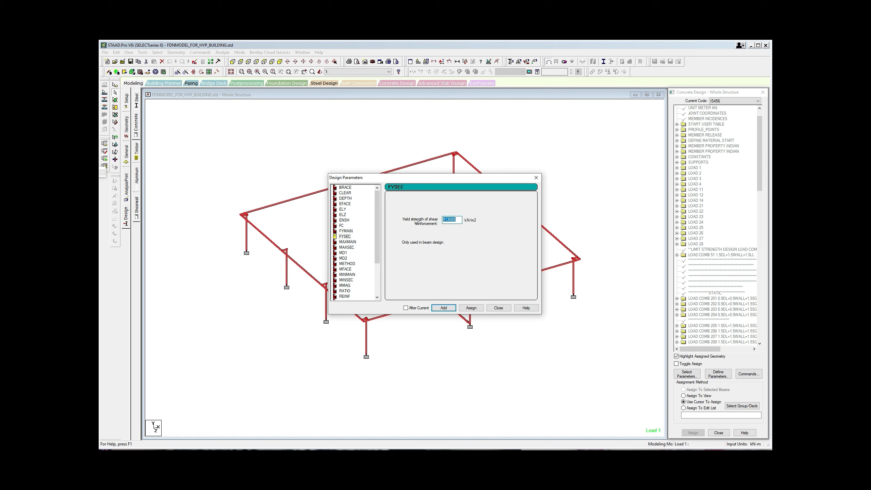
text(500000)
click(471, 309)
click(535, 177)
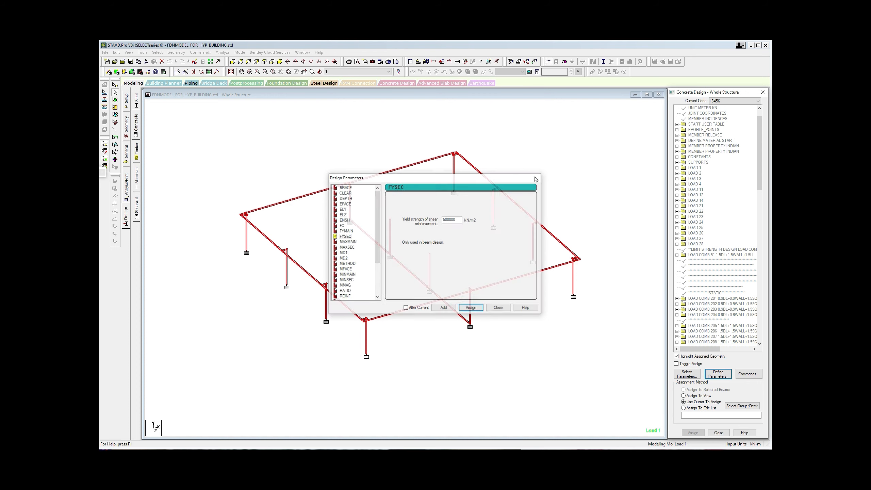
Step: Select the perimeter beams by their Rect 0.45x0.23 property and assign them the DESIGN BEAM command
click(493, 222)
drag(759, 153, 754, 349)
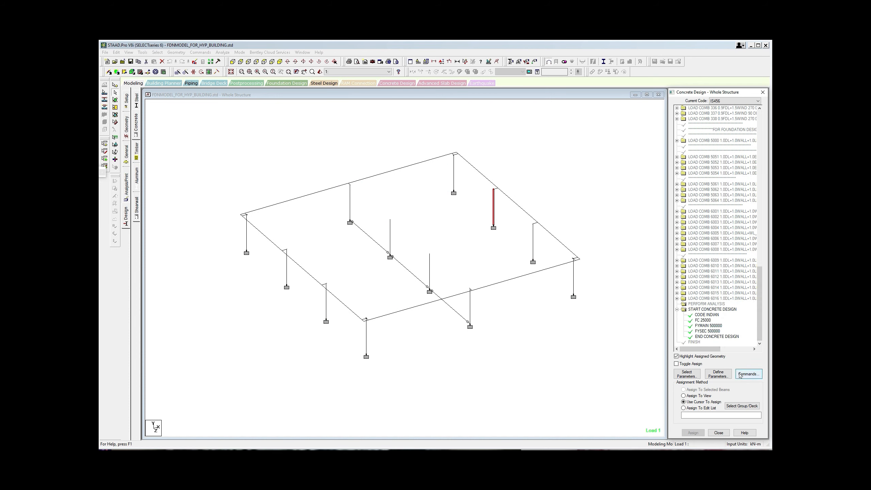
click(377, 150)
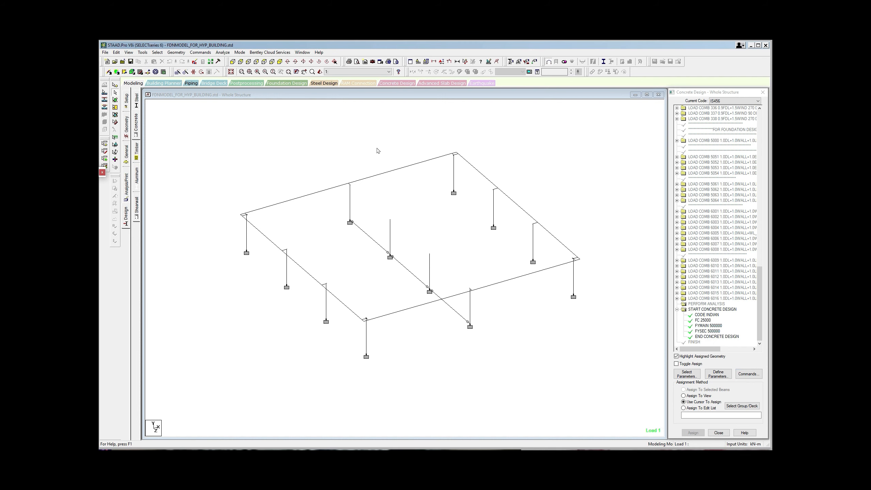
click(157, 52)
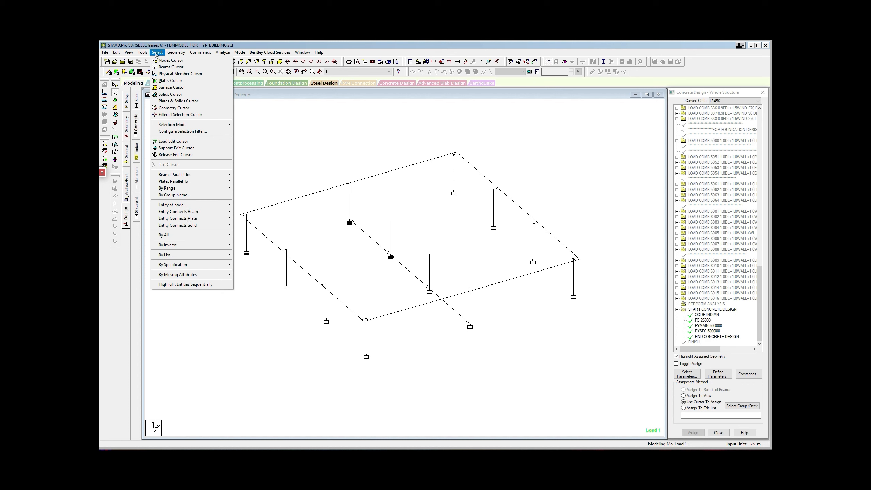
mouse_move(219, 264)
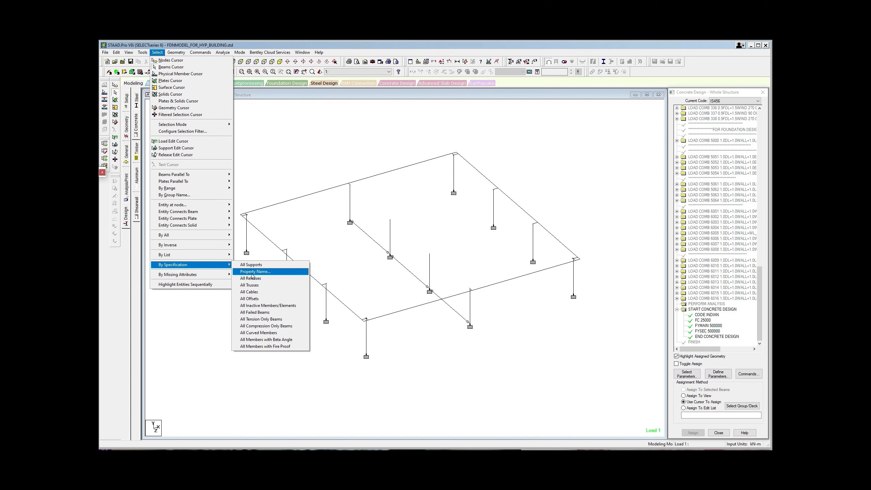
click(254, 274)
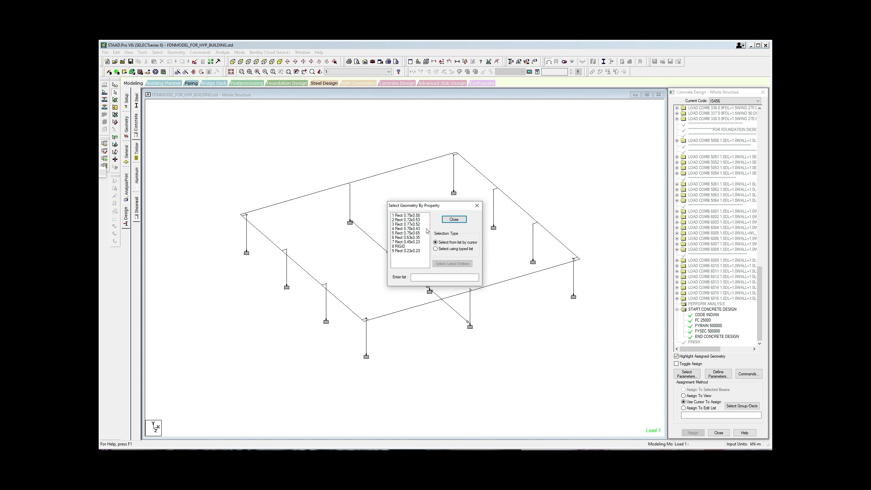
click(410, 250)
click(418, 237)
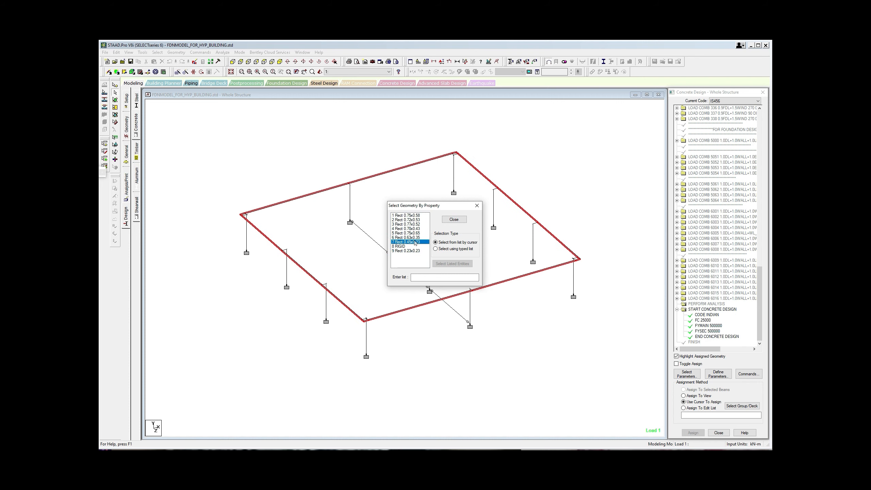
click(477, 205)
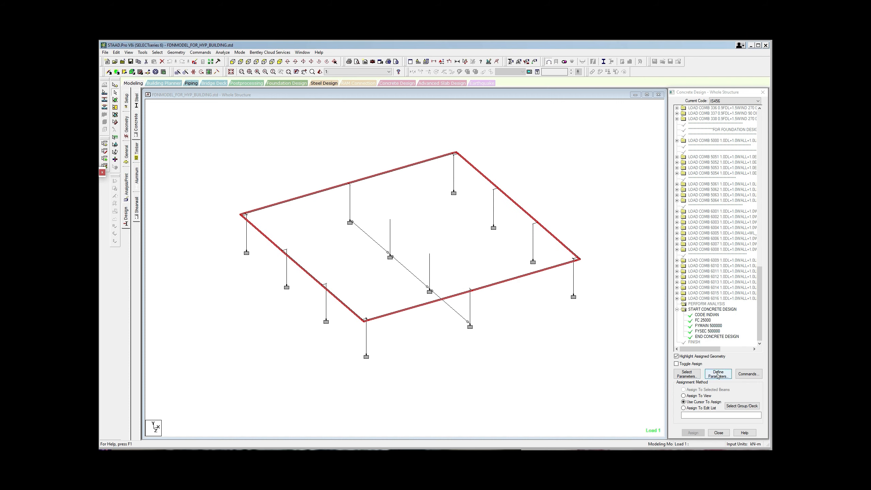
click(748, 374)
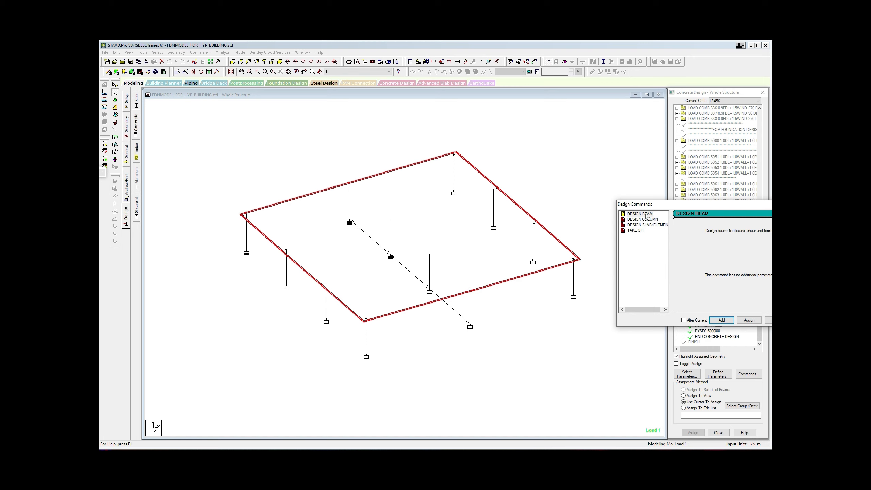
click(749, 320)
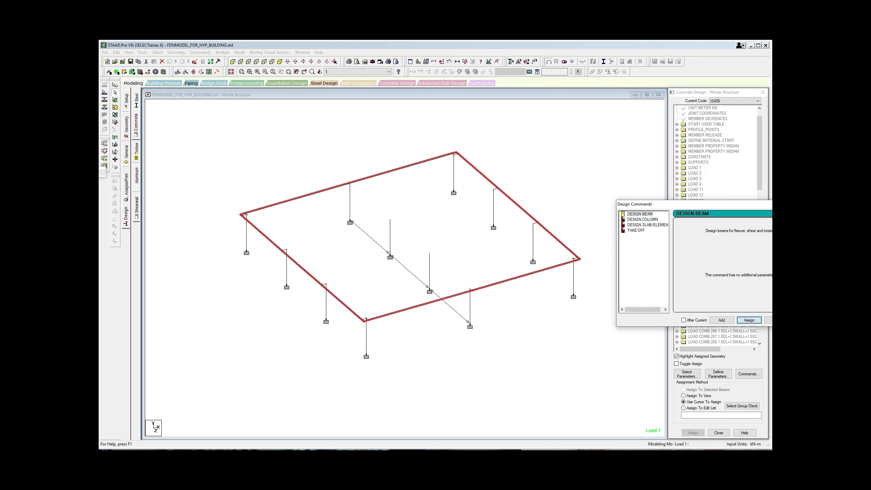
click(774, 320)
Step: Clear the selection, then select members by property, taking both the Rect 0.45x0.23 and RIGID members
drag(573, 199, 581, 172)
scroll(581, 171, up, 5)
scroll(446, 207, up, 1)
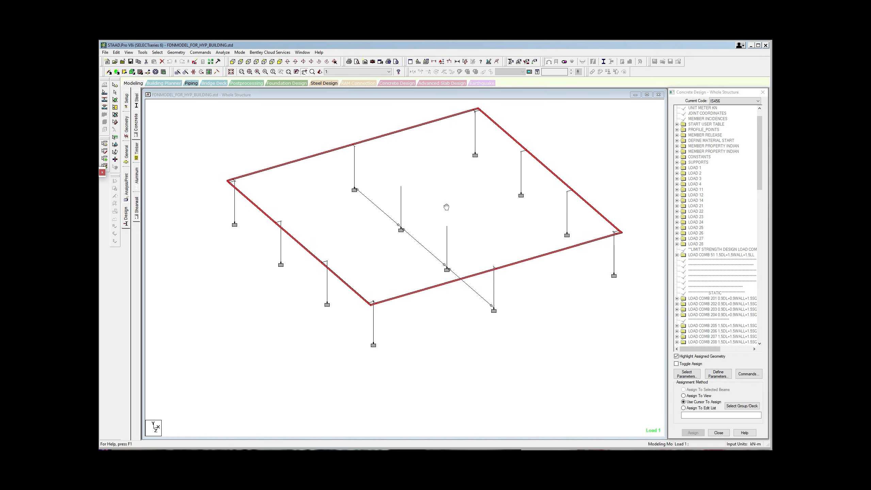
scroll(446, 207, down, 1)
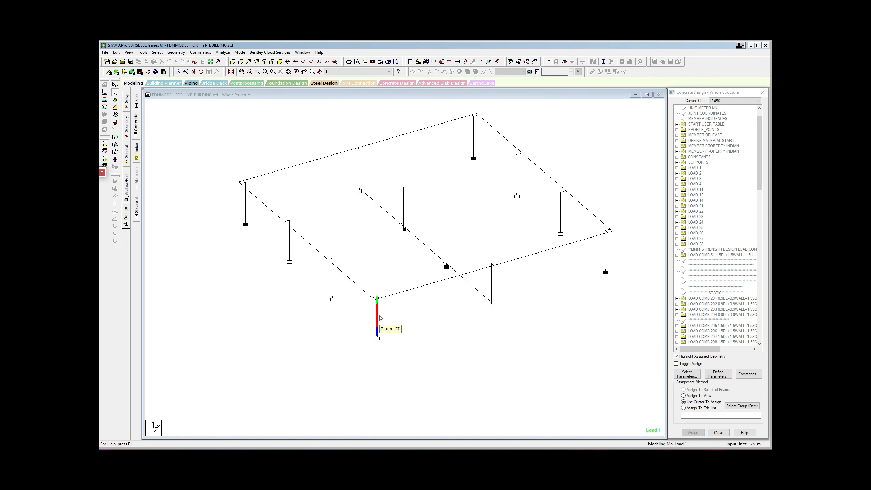
click(157, 52)
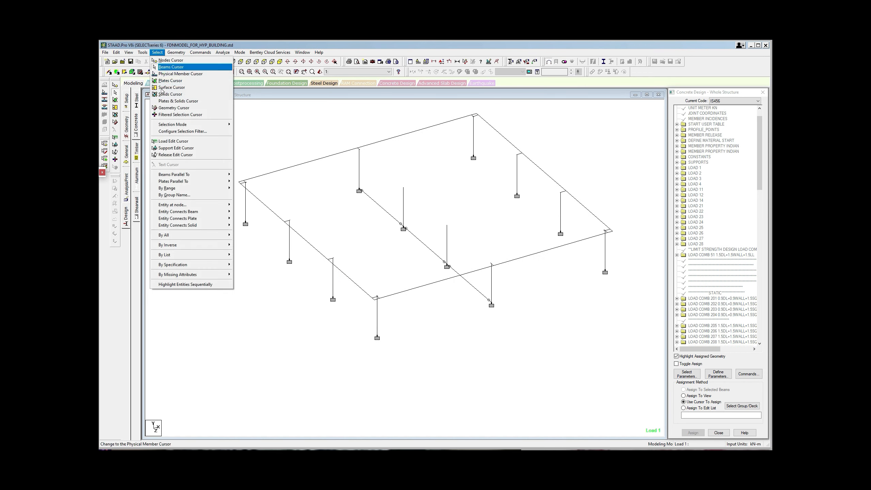
mouse_move(185, 264)
click(264, 271)
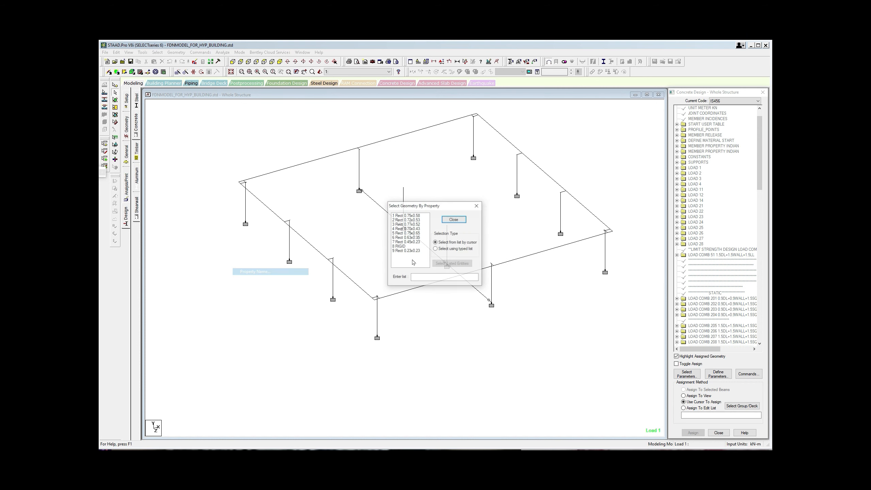
click(420, 242)
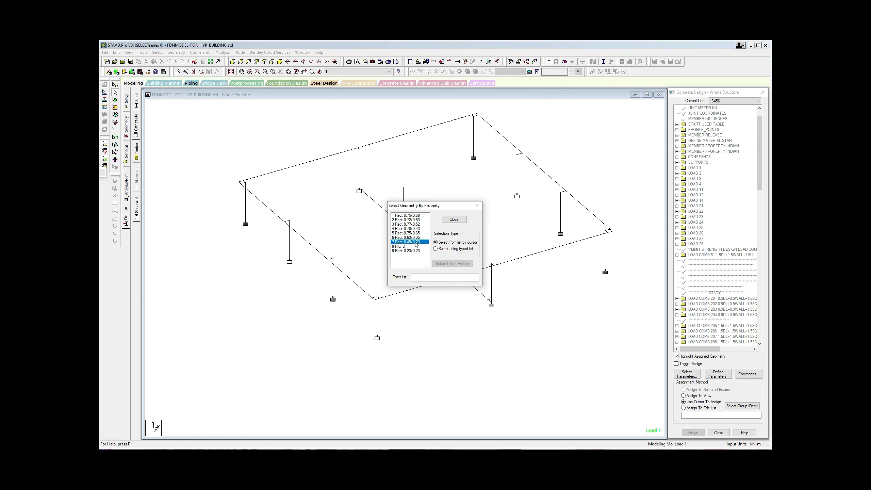
click(406, 247)
click(473, 207)
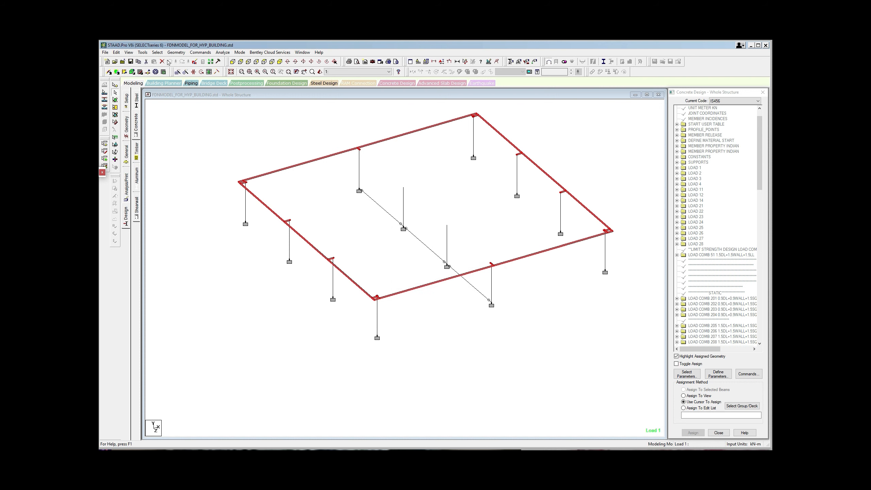
Step: Invert the beam selection and remove the three interior tie beams at support level so only the columns remain selected
click(143, 52)
mouse_move(157, 52)
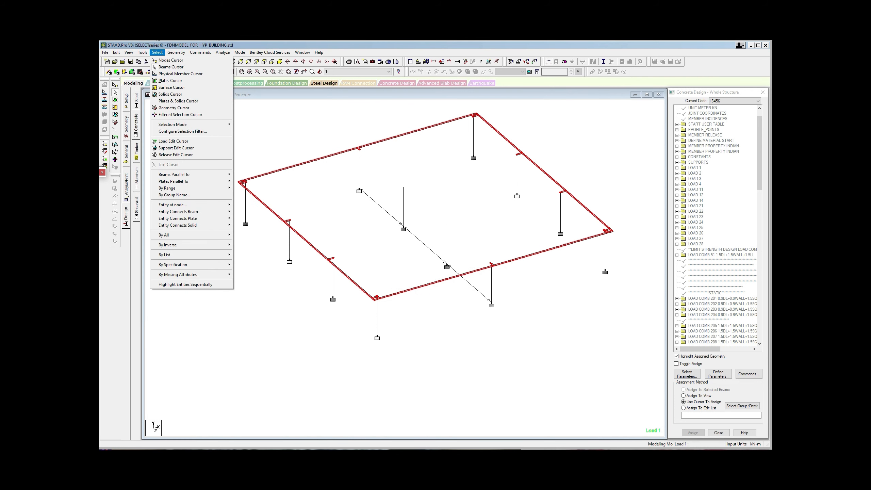
mouse_move(191, 250)
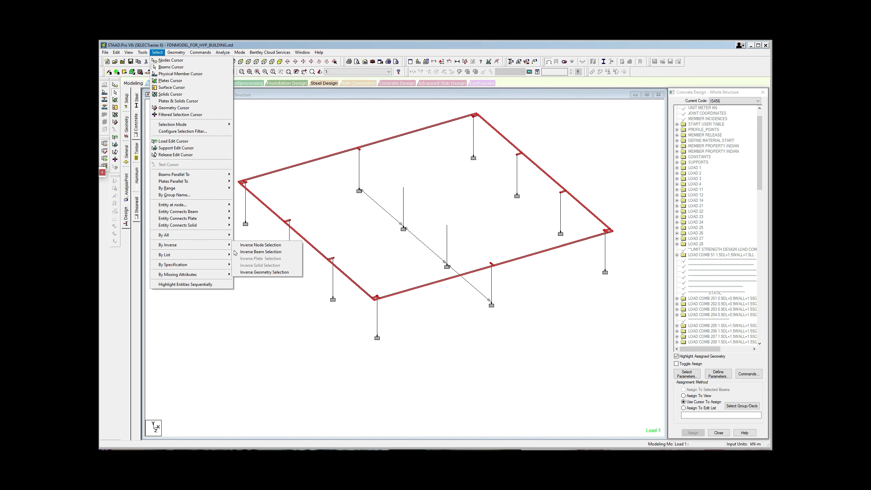
click(257, 251)
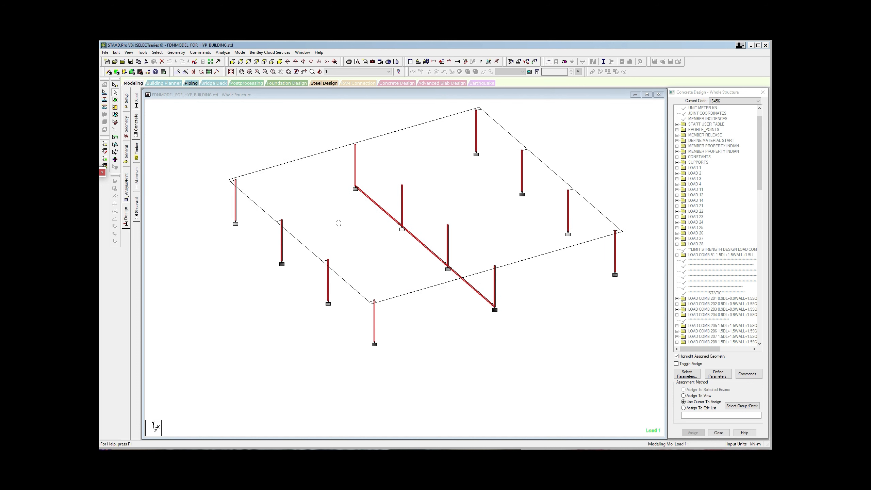
ctrl+click(479, 293)
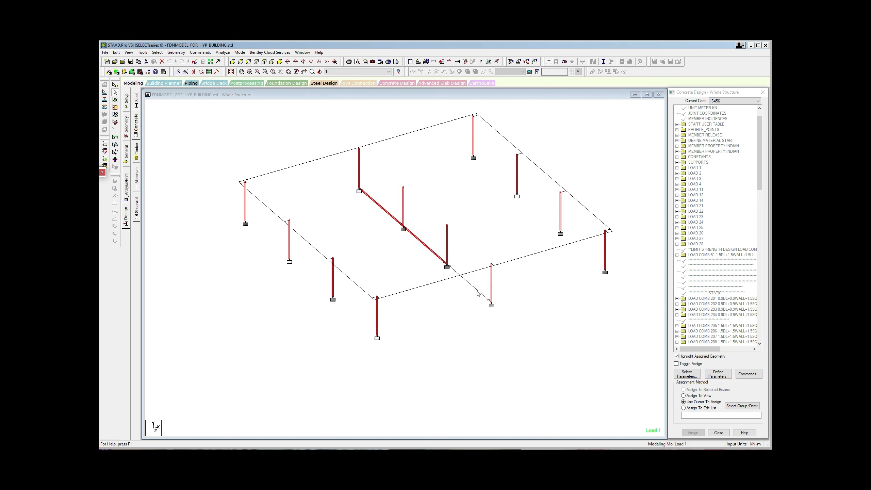
ctrl+click(429, 250)
ctrl+click(398, 223)
Step: Assign the DESIGN COLUMN command to the selected columns and close the design commands
click(750, 376)
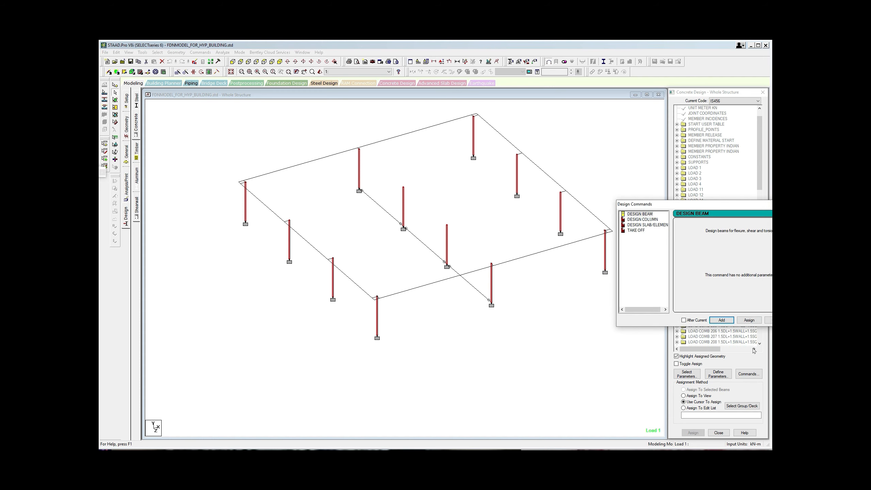
click(653, 221)
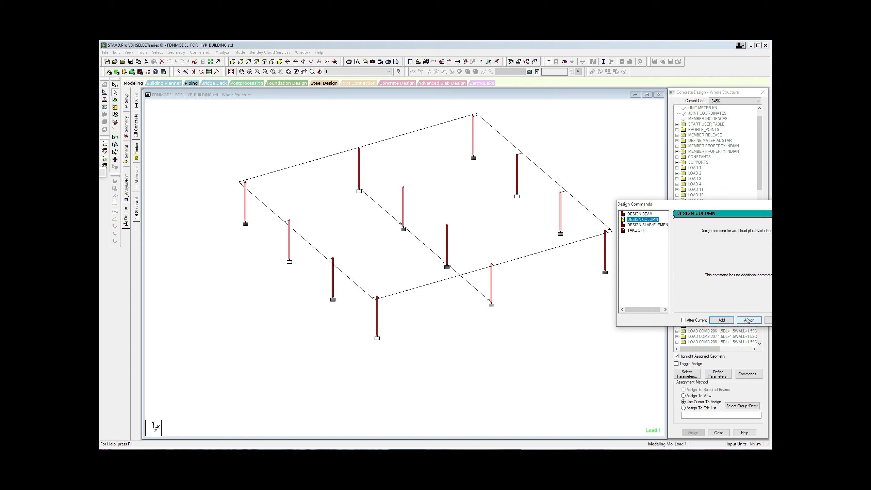
drag(750, 211, 630, 217)
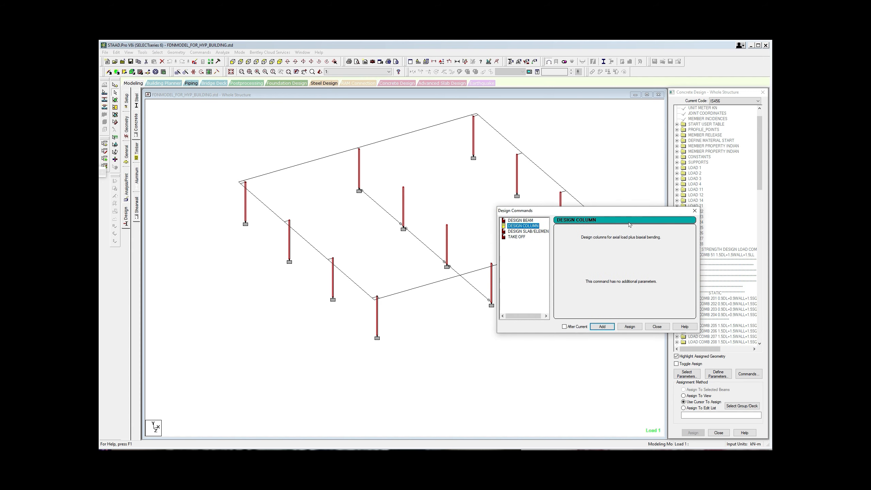
click(629, 326)
click(695, 210)
drag(594, 328, 589, 349)
scroll(590, 348, up, 1)
scroll(589, 348, down, 2)
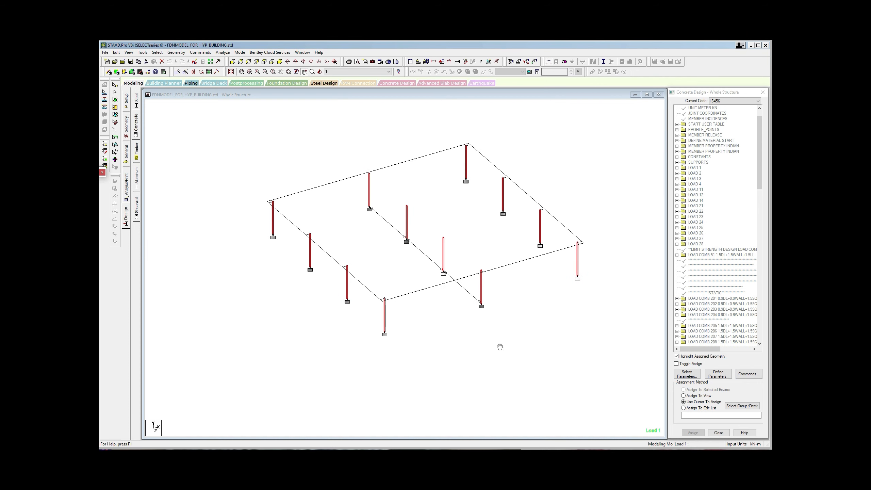
scroll(499, 346, up, 1)
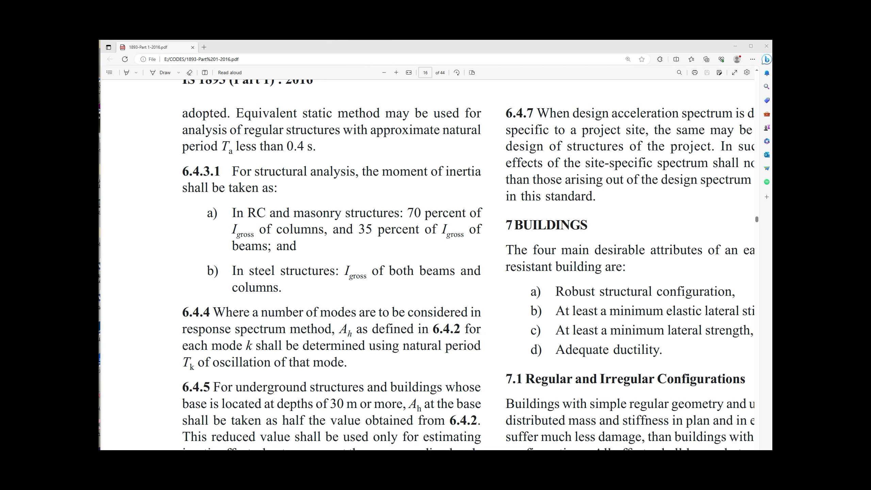
Step: Switch to the STAAD.Pro model and select the perimeter beams by their Rect 0.45x0.23 property
key(alt+Tab)
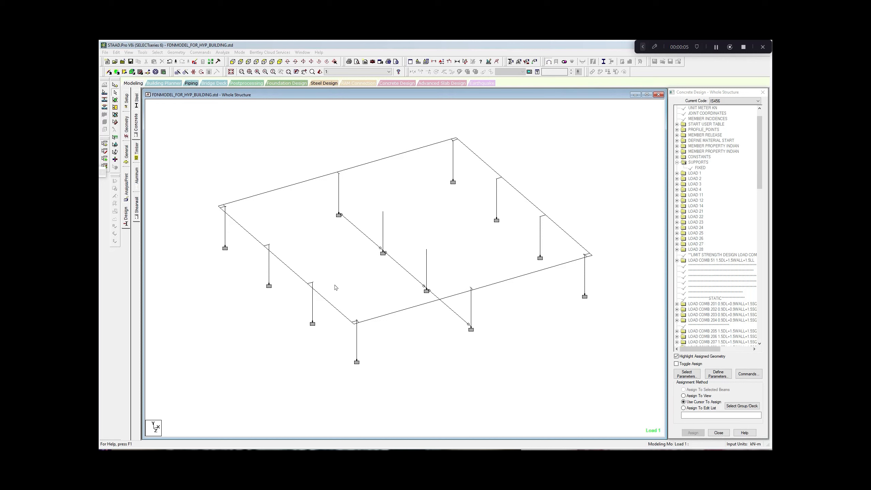
click(158, 53)
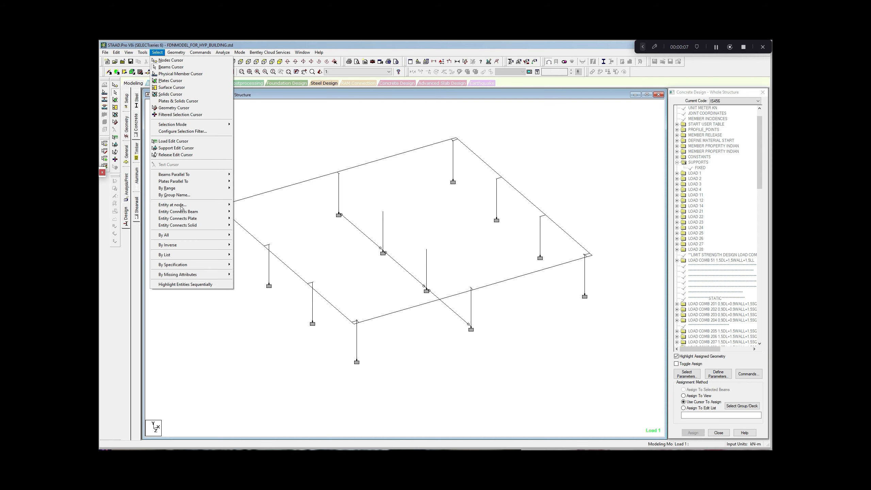
mouse_move(182, 264)
click(256, 272)
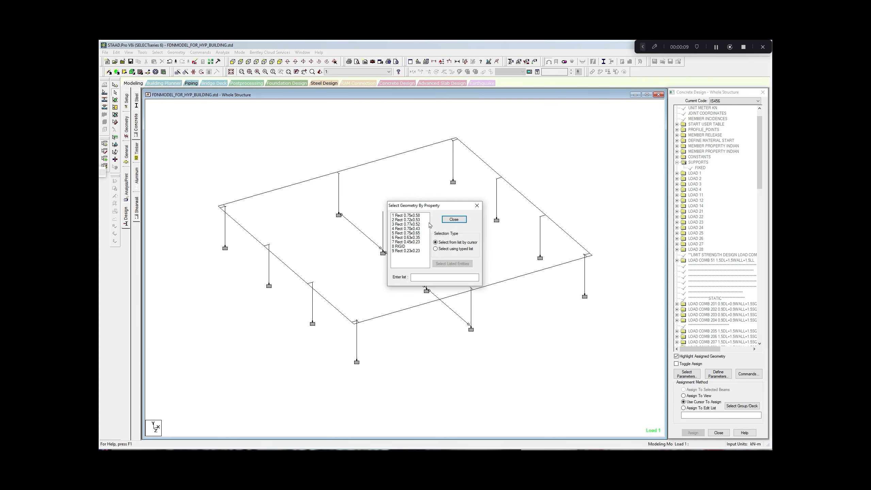
click(406, 242)
click(477, 207)
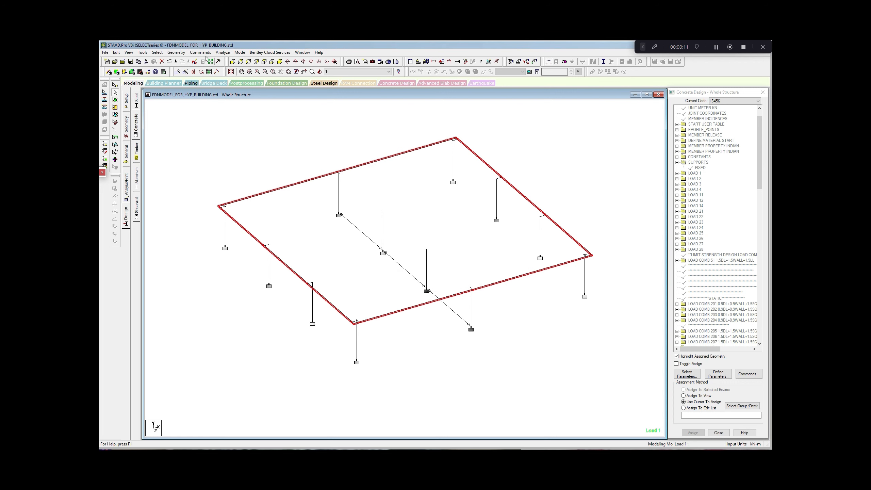
Step: Start a cracked property specification for the selected beams with a torsion constant reduction factor (RIX) of 0.001
click(201, 52)
mouse_move(215, 113)
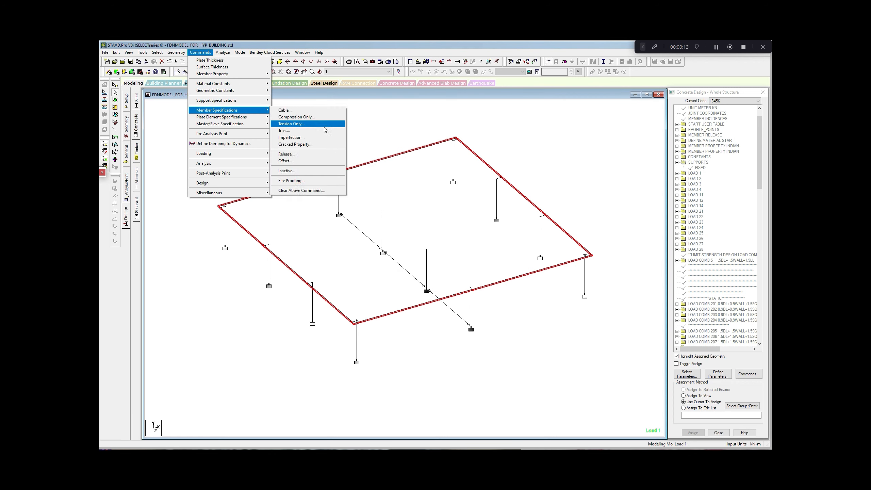
click(318, 148)
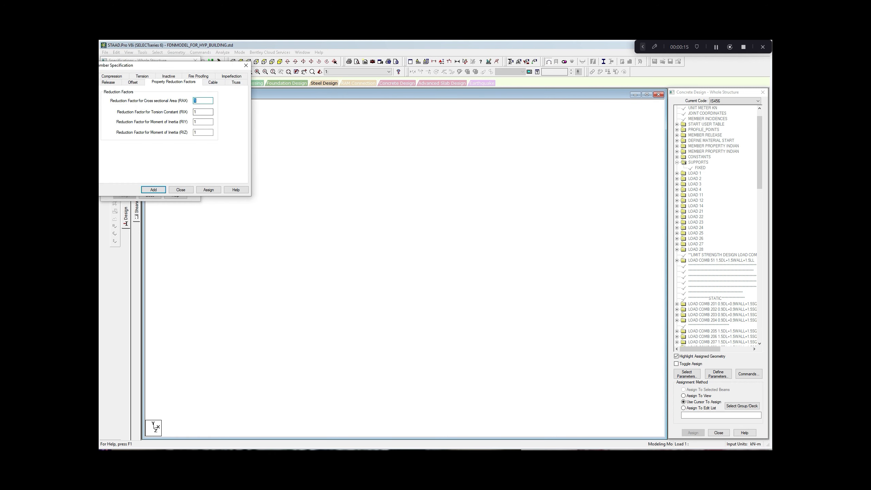
key(Tab)
text(0)
click(743, 47)
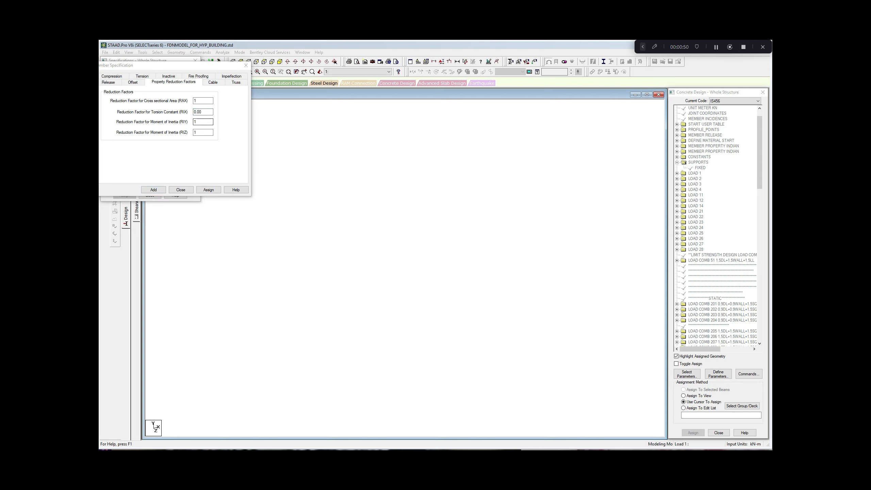
click(203, 112)
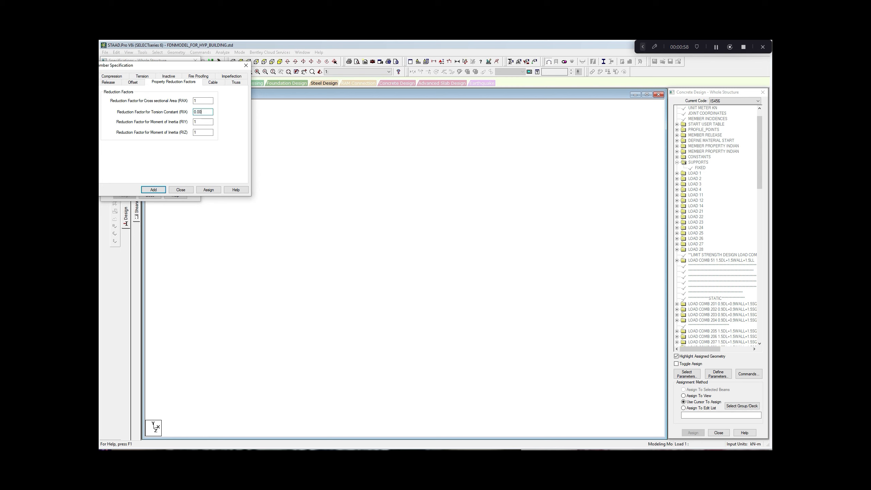
text(1)
Step: Set both moment of inertia reduction factors (RIY and RIZ) to 0.35 and assign the specification to the selected beams
key(Tab)
text(0.35)
key(Tab)
text(0.)
key(Return)
key(BackSpace)
text(.35)
click(209, 189)
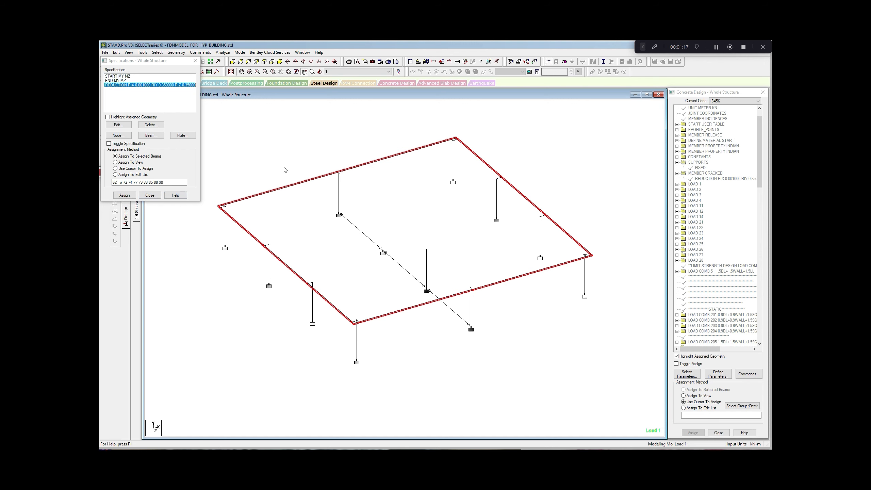
Step: Clear the perimeter beam selection and select all vertical columns as members parallel to the Y axis
drag(286, 169, 317, 174)
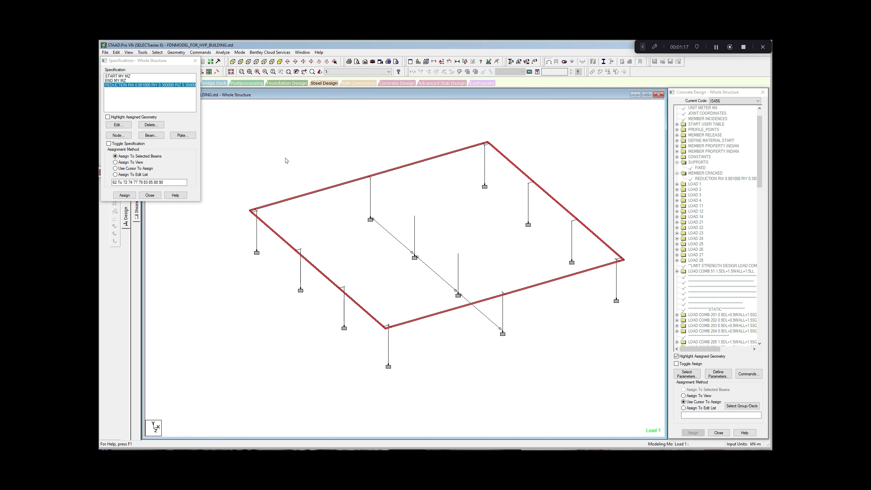
click(157, 52)
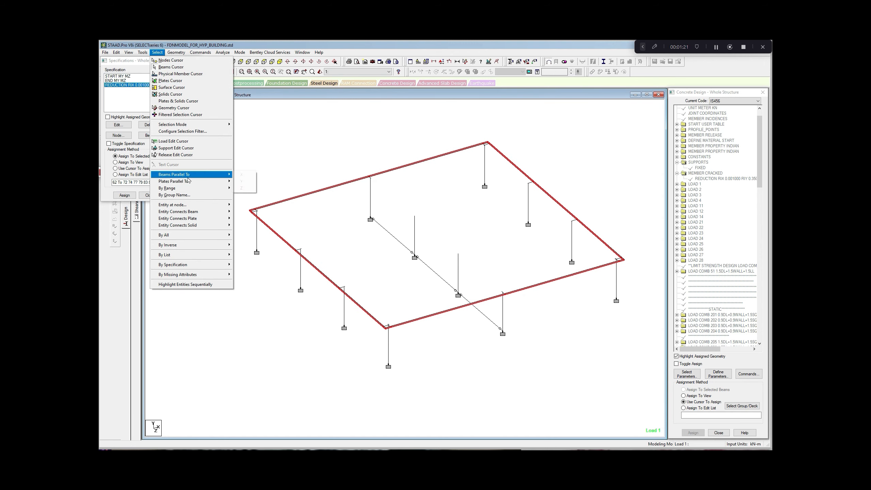
click(245, 181)
click(256, 171)
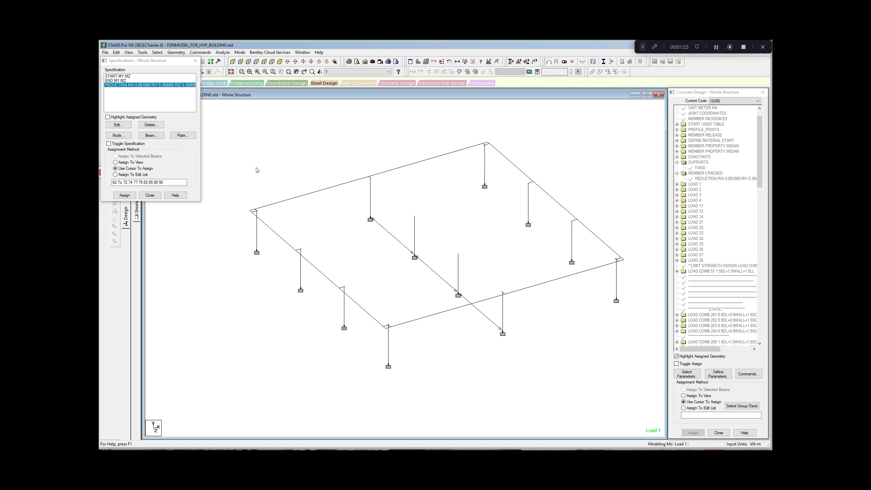
click(157, 52)
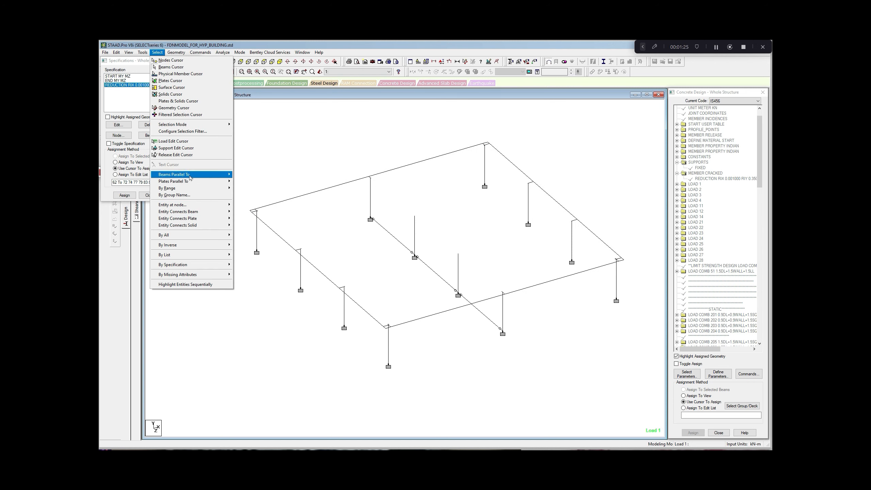
click(246, 183)
drag(276, 201, 306, 207)
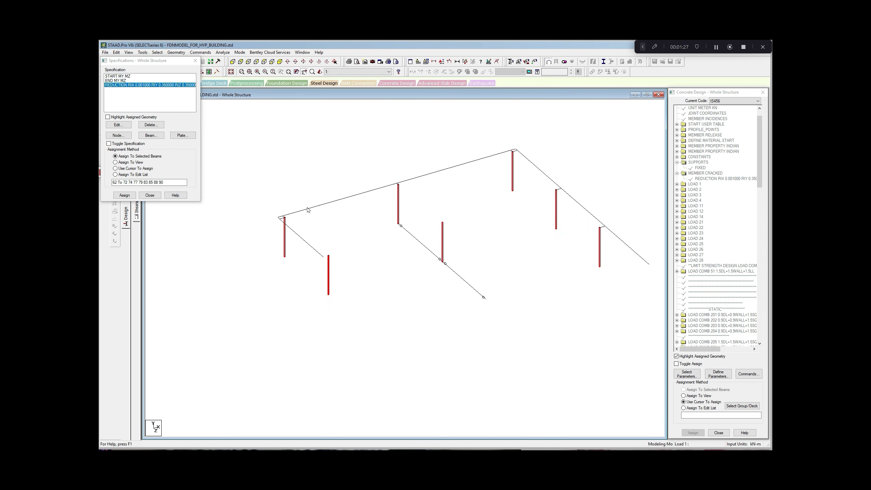
scroll(308, 208, up, 1)
Step: Assign the selected columns a cracked property specification with RIY and RIZ reduction factors of 0.7
click(207, 53)
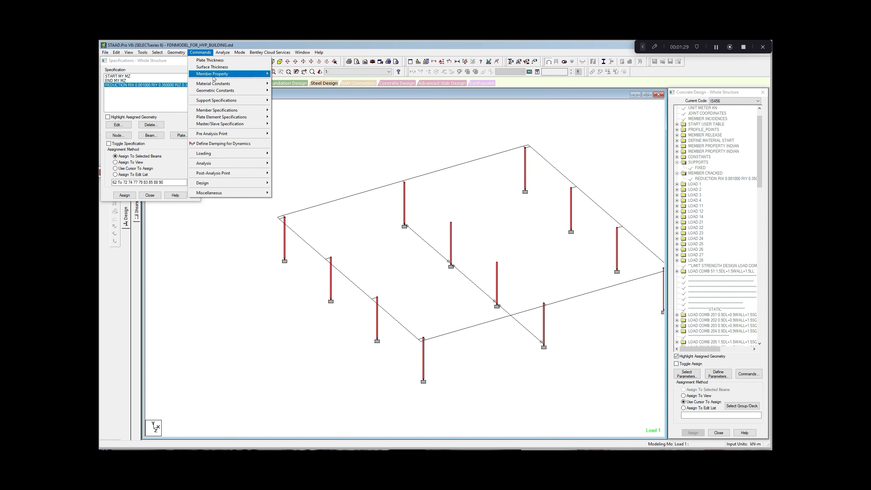
mouse_move(241, 110)
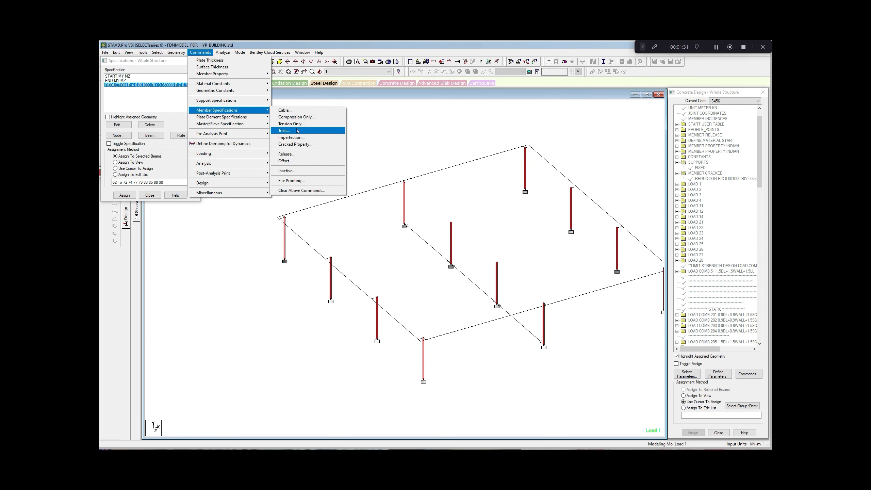
click(296, 144)
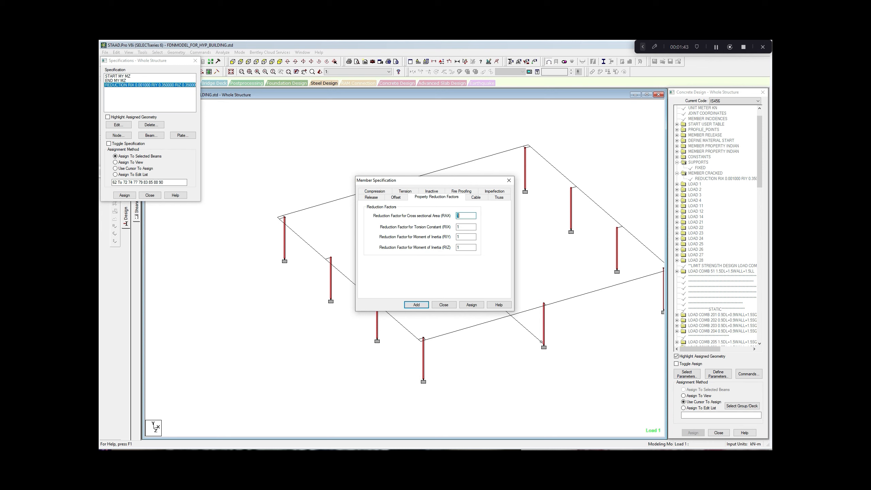
key(Tab)
key(Tab)
text(0)
key(Tab)
text(0)
click(470, 305)
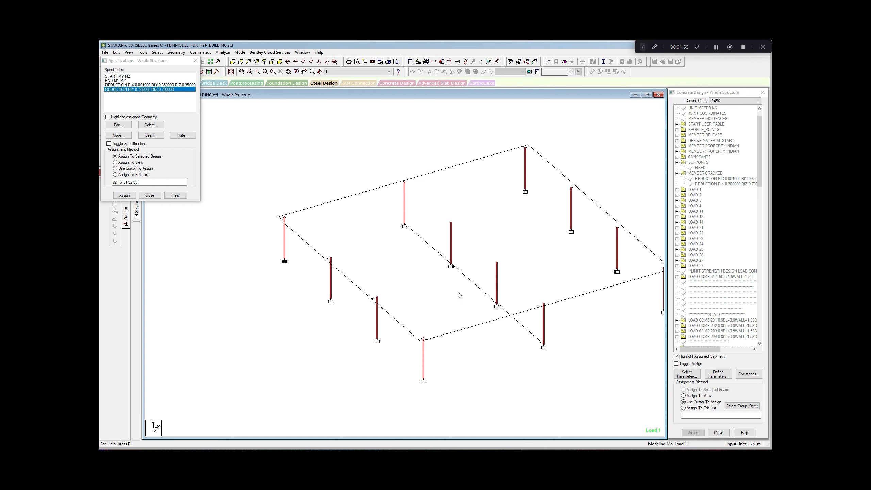
Step: Clear the column selection, then save the modified structure and open its input file in the editor
drag(257, 153, 216, 173)
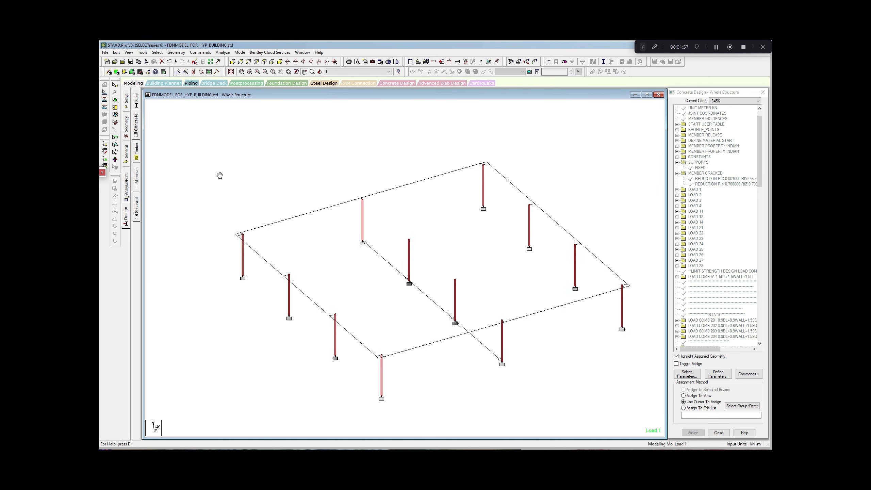
scroll(215, 172, down, 1)
click(336, 246)
scroll(337, 242, up, 1)
scroll(336, 243, down, 1)
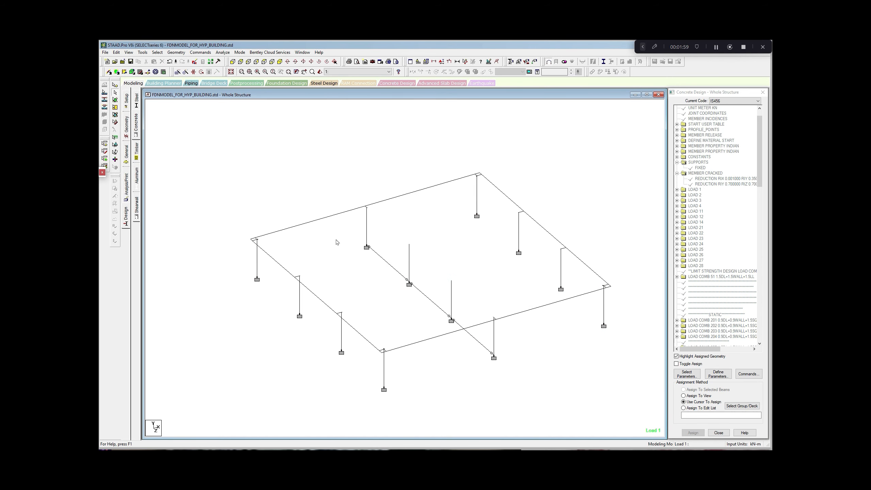
drag(336, 242, 336, 233)
scroll(335, 232, down, 1)
click(195, 62)
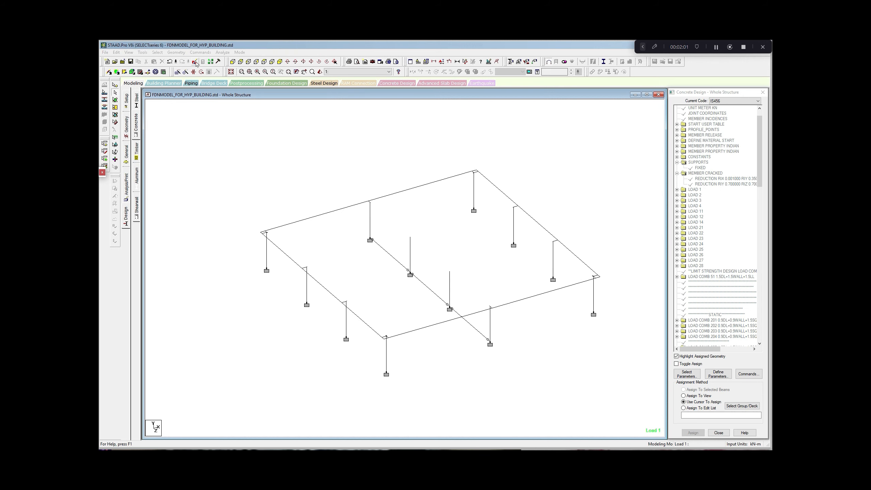
click(397, 254)
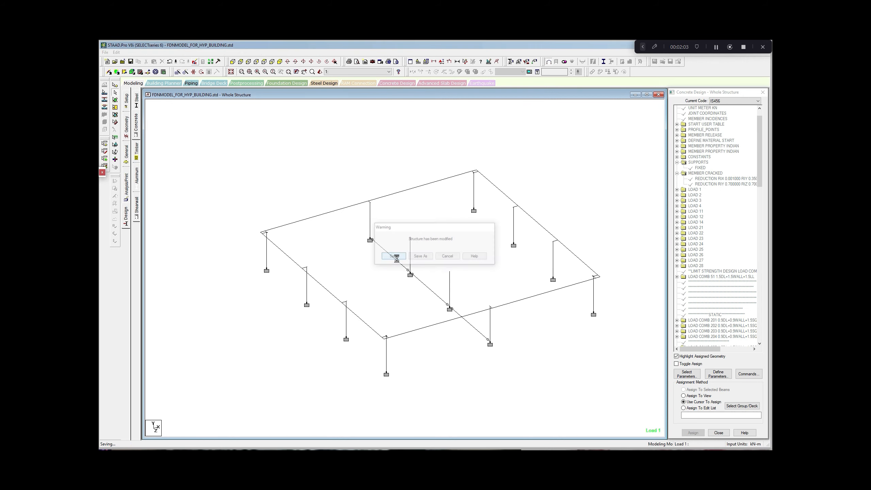
Step: Review the concrete design and MEMBER CRACKED commands in the input file, then close the editor
scroll(730, 361, down, 20)
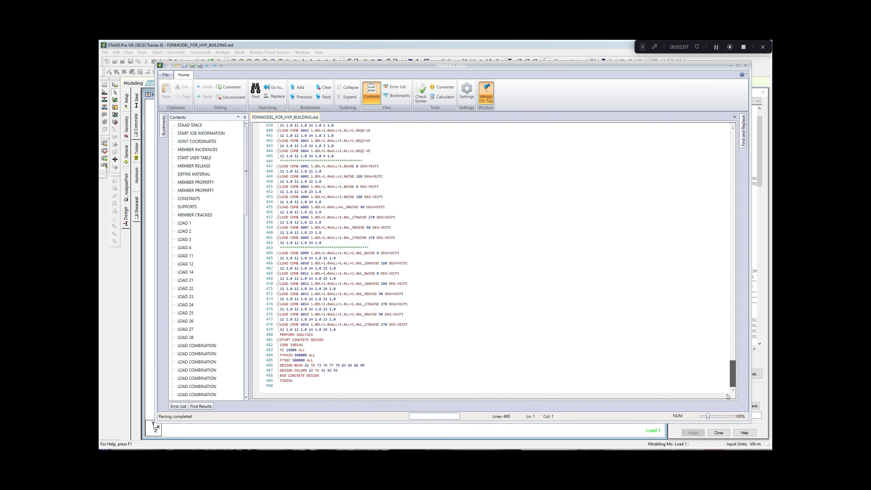
drag(731, 374, 735, 233)
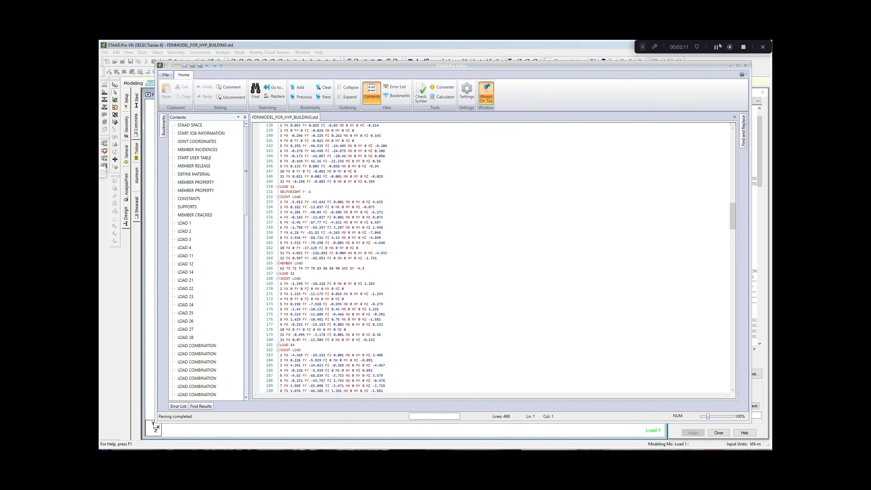
scroll(468, 303, up, 15)
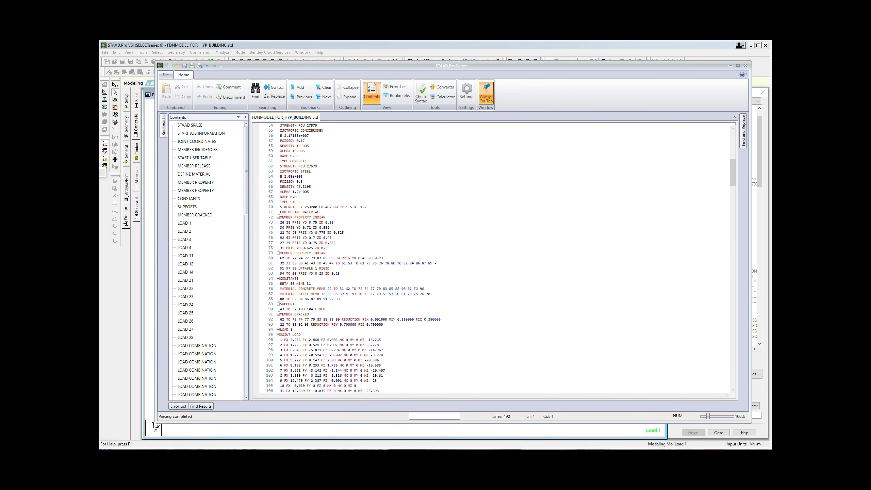
scroll(444, 324, up, 5)
drag(732, 173, 732, 189)
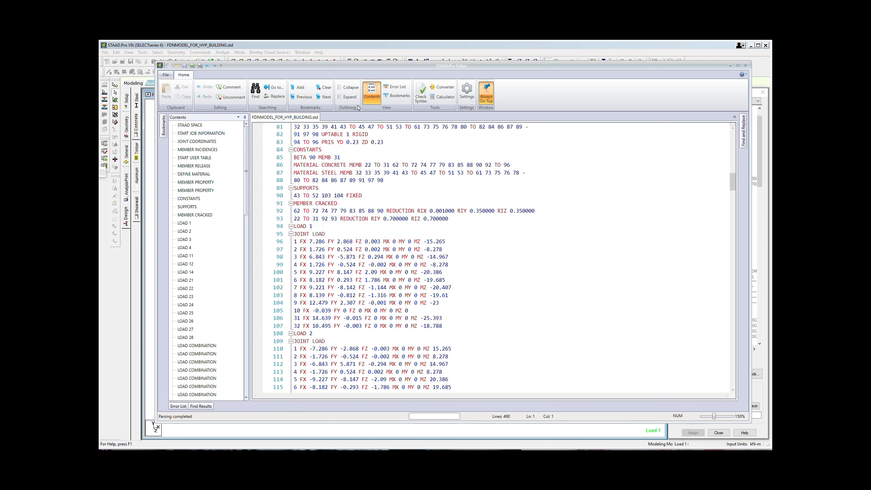
click(746, 65)
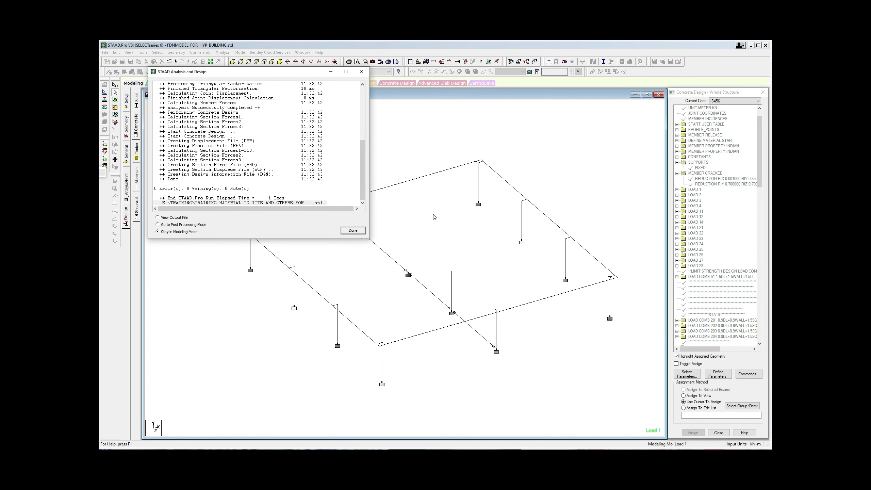
Step: Run the structural analysis and concrete design again and stay in modeling mode
click(353, 231)
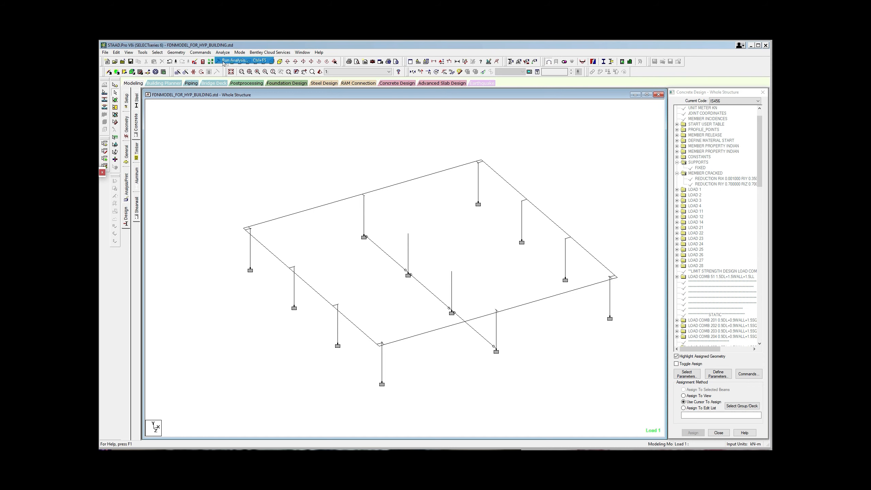
click(223, 63)
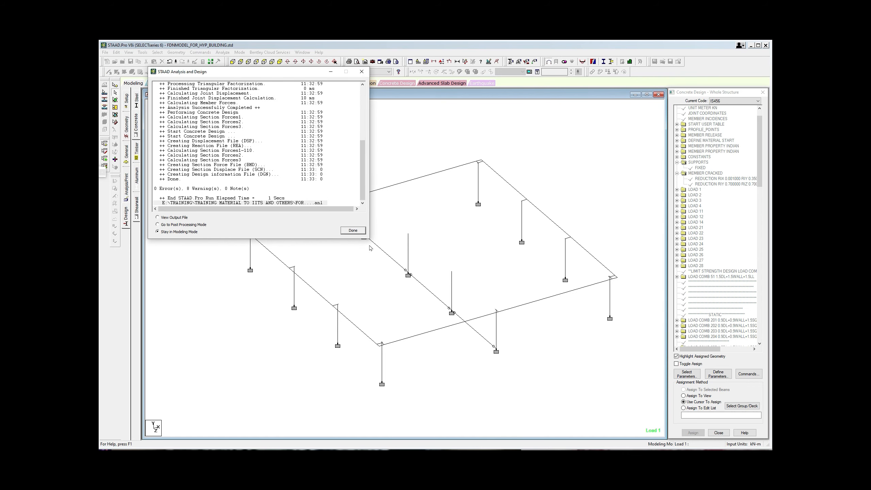
click(353, 230)
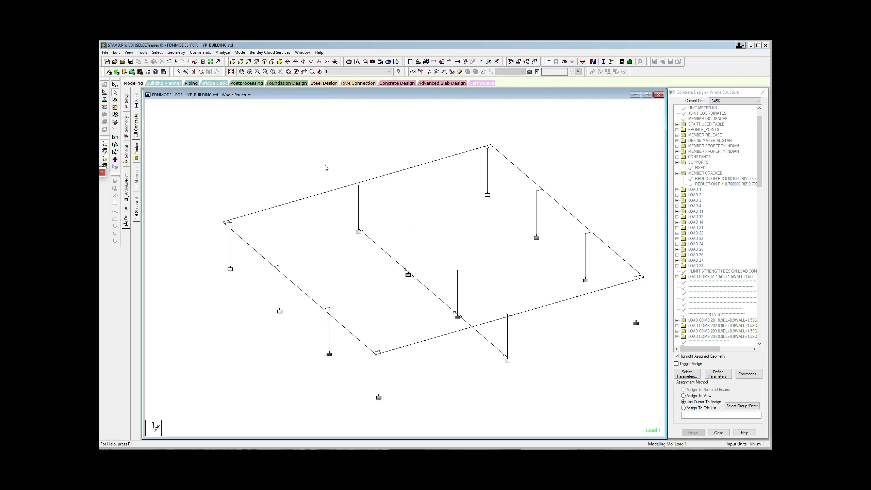
Step: Open the analysis output, list its warnings in a widened pane and examine the length-to-depth ratio warning for member 72
click(204, 63)
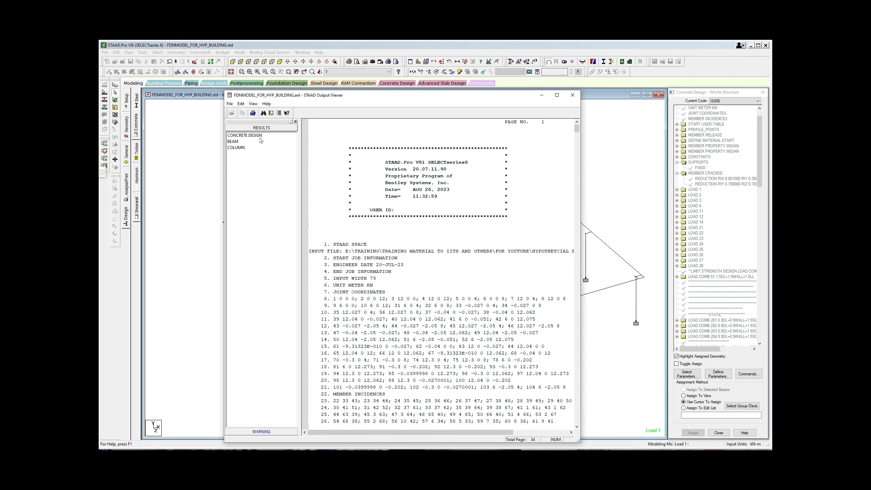
click(270, 431)
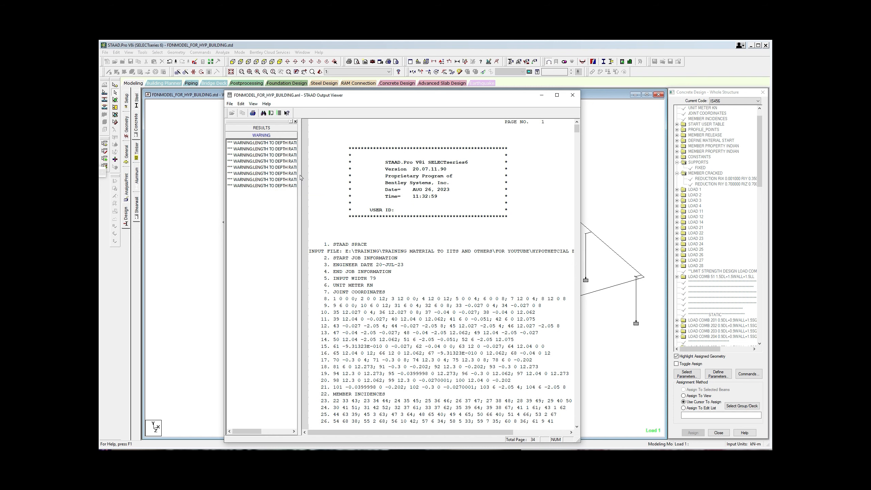
drag(302, 176, 372, 182)
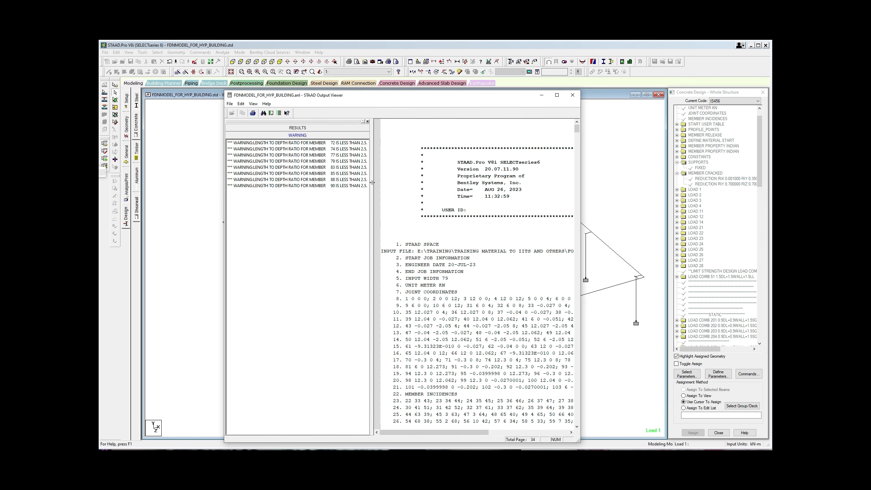
click(305, 143)
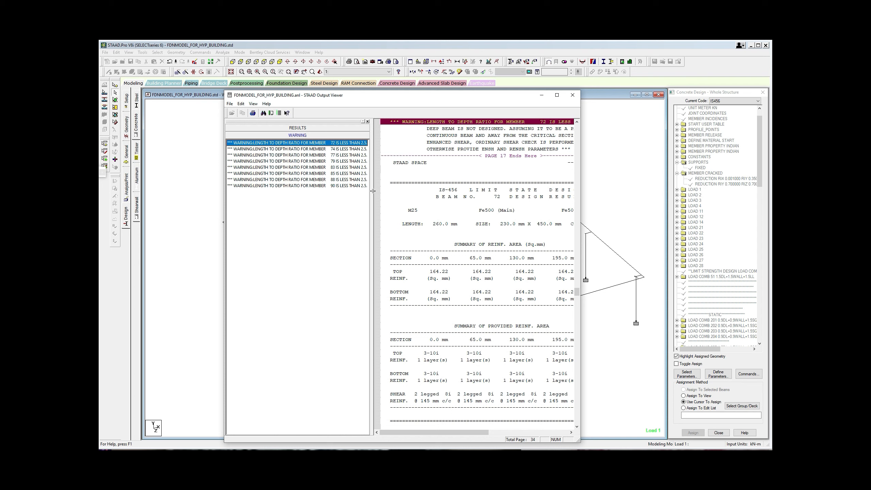
drag(373, 191, 373, 192)
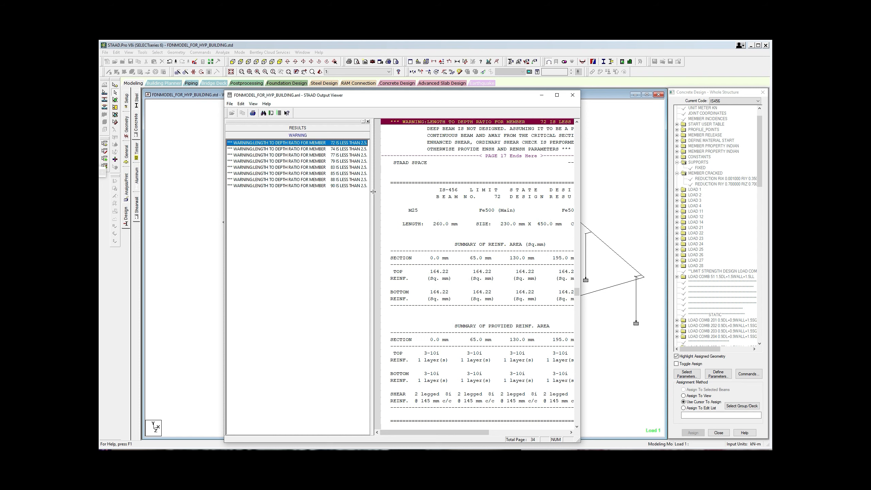
Step: Close the output viewer and open the IS456 concrete design results of the front corner column
click(572, 95)
scroll(506, 217, down, 1)
scroll(406, 332, up, 2)
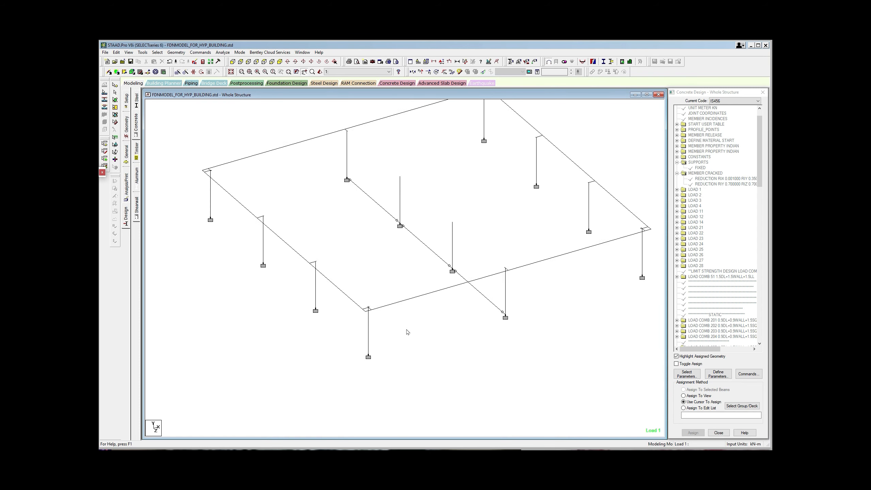
scroll(414, 327, down, 2)
double_click(379, 328)
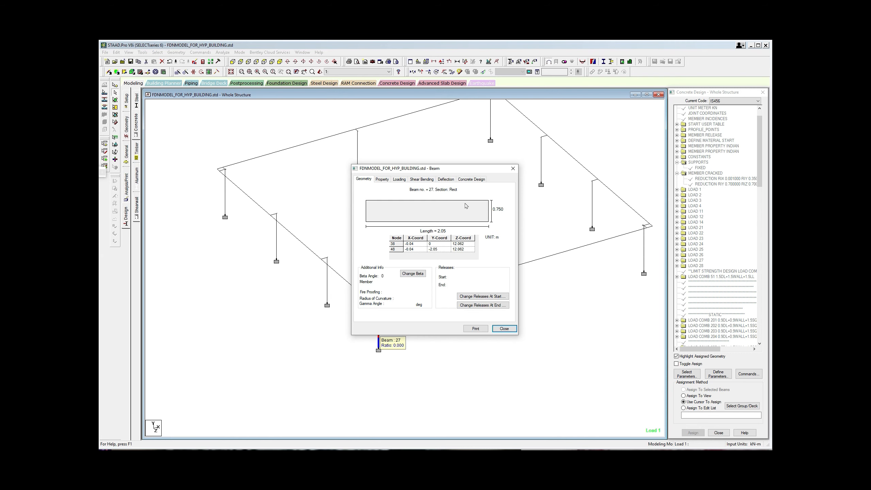
click(471, 178)
drag(473, 174, 533, 169)
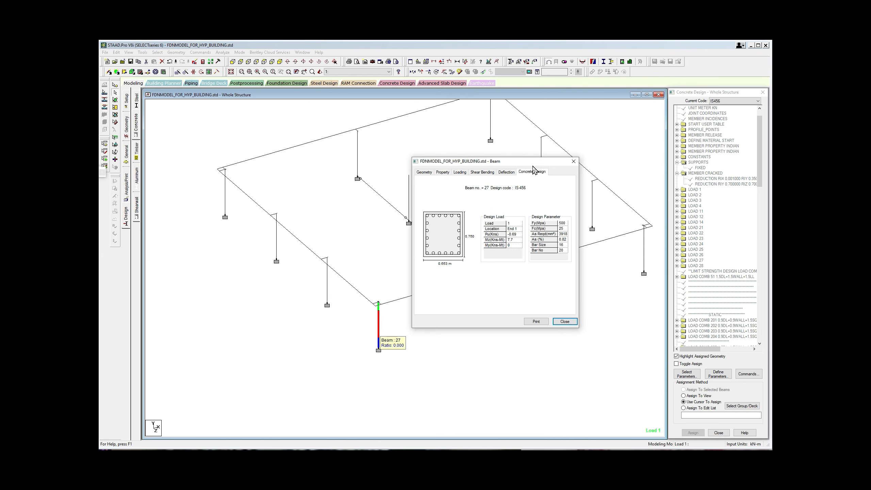
Step: Review the concrete design results of the remaining columns in the near outer row and the columns in the middle row
double_click(327, 291)
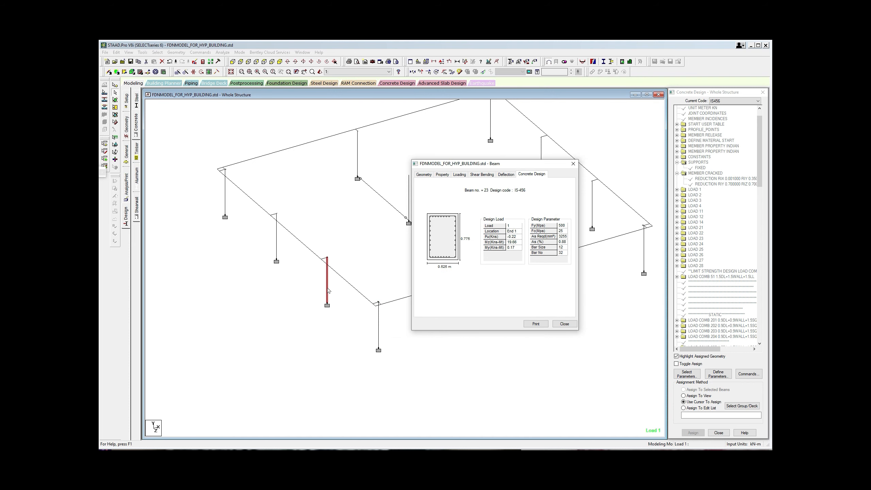
double_click(277, 247)
double_click(226, 194)
drag(493, 163, 288, 195)
double_click(408, 197)
double_click(460, 237)
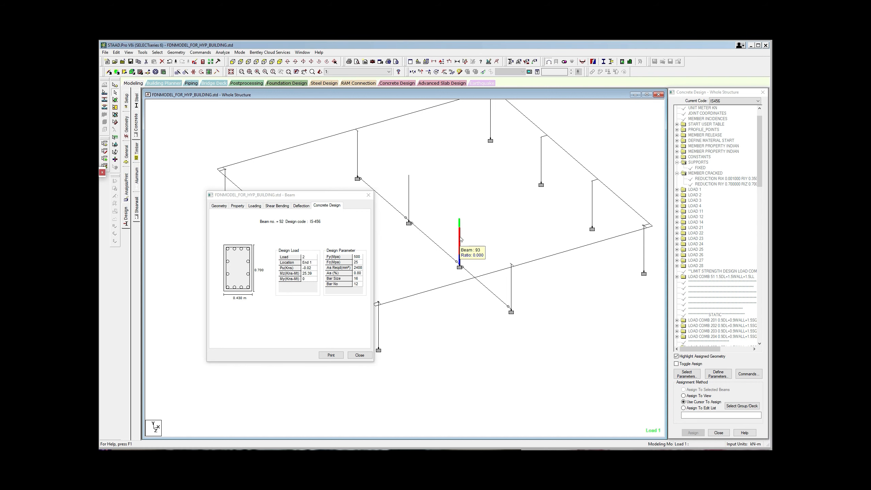
double_click(512, 282)
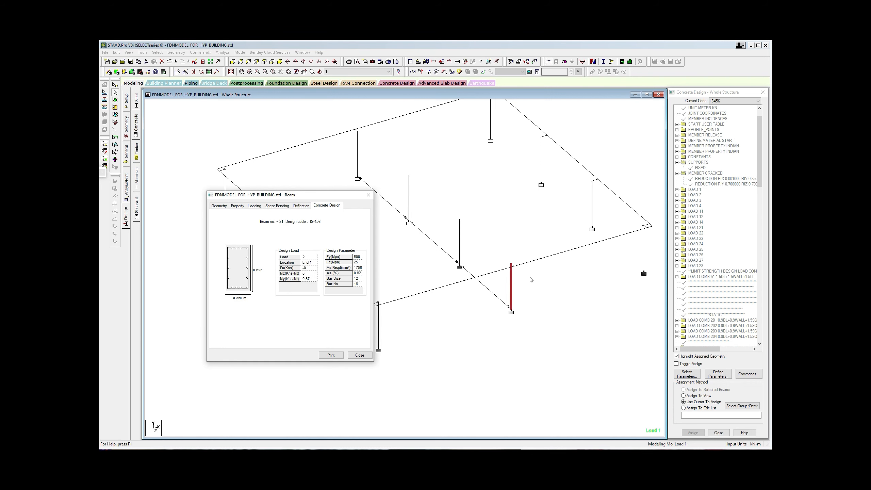
Step: Review the concrete design results of the columns in the far outer row, then close the member details
drag(531, 278, 518, 285)
double_click(631, 265)
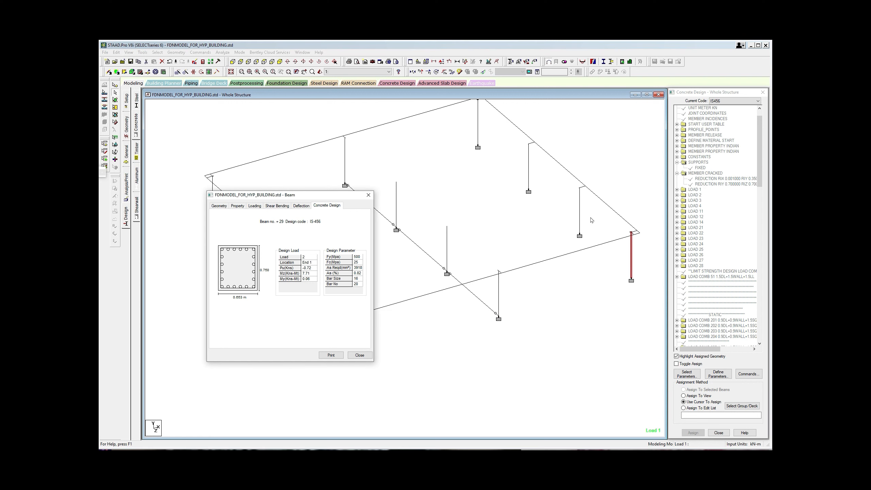
double_click(581, 214)
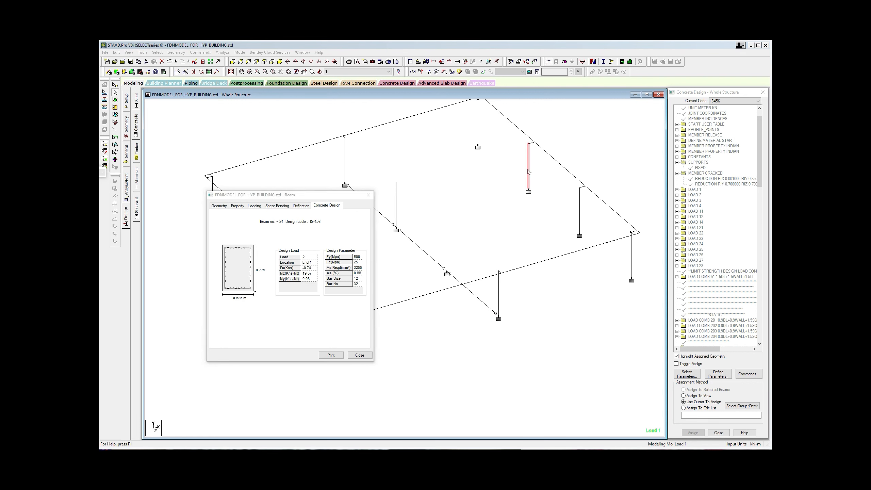
double_click(486, 149)
click(367, 197)
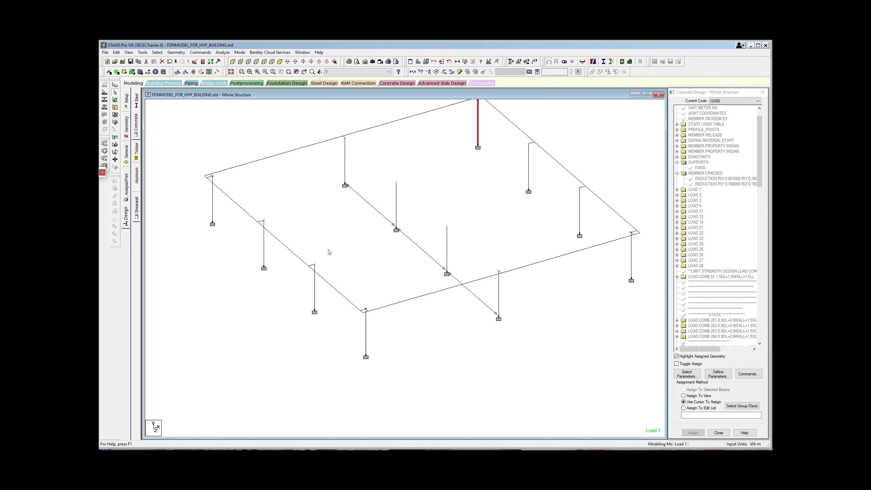
Step: Clear the selection and select all members with the Rect 0.75x0.58 section property
drag(296, 275, 360, 264)
click(268, 272)
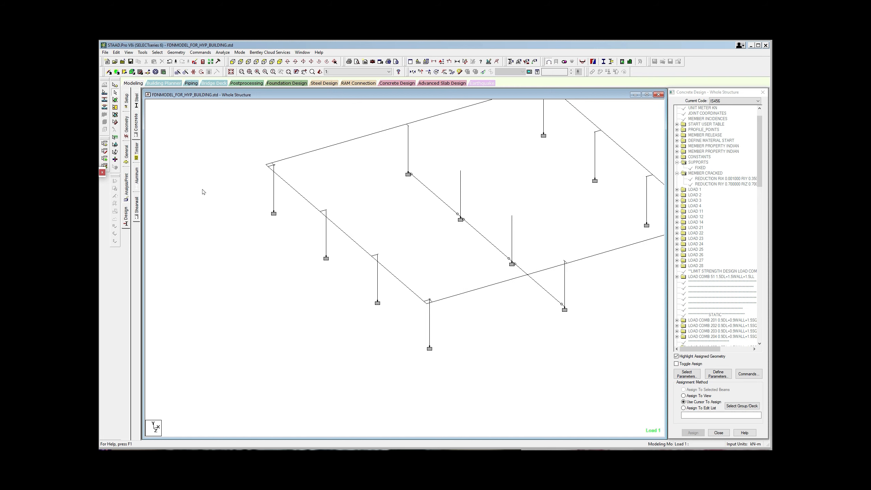
click(157, 52)
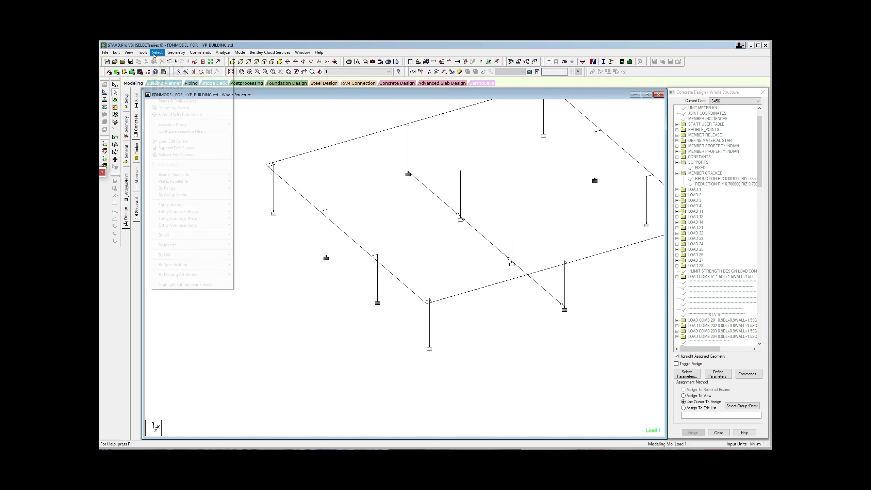
mouse_move(193, 267)
click(255, 271)
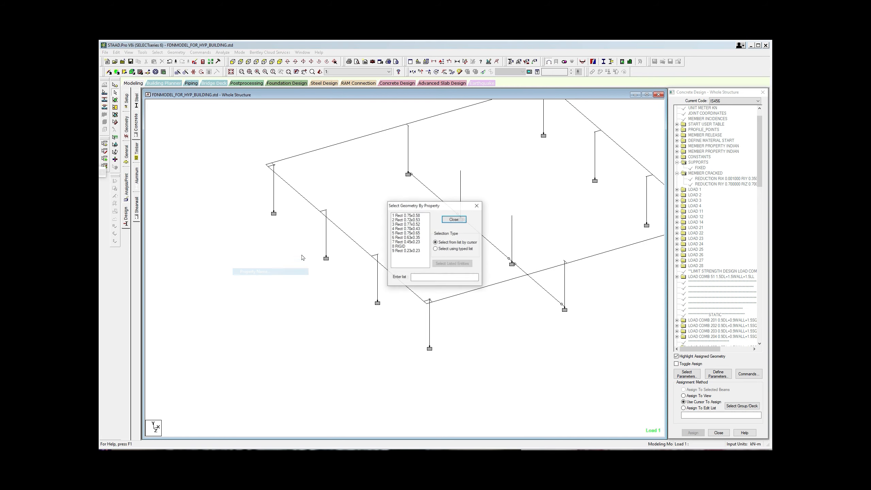
click(410, 215)
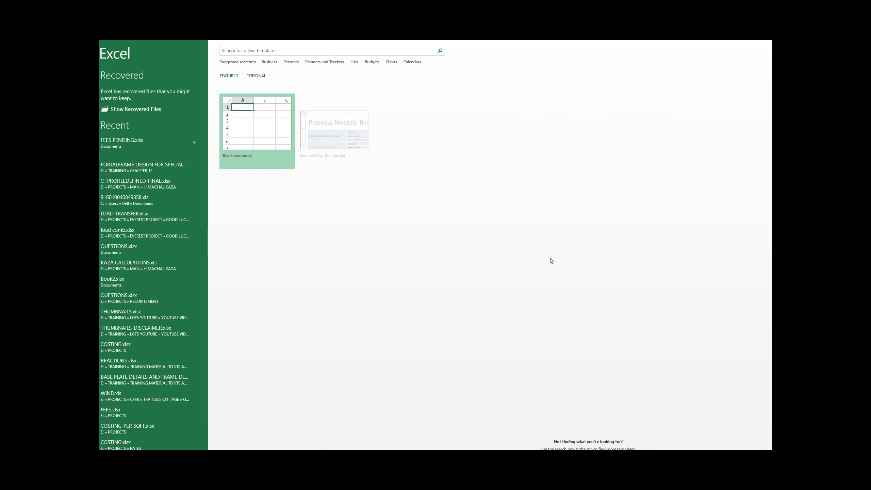
Step: Switch to Excel, create a blank workbook and shrink its window to sit beside the STAAD model
click(606, 202)
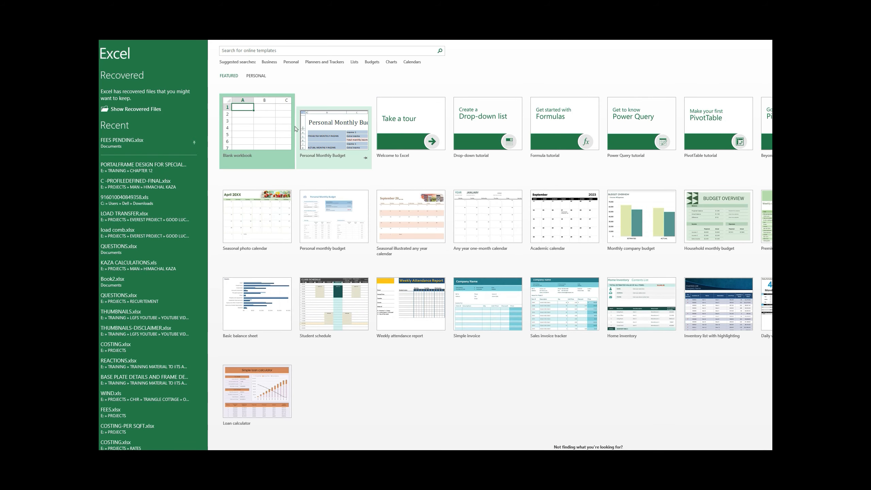
click(289, 134)
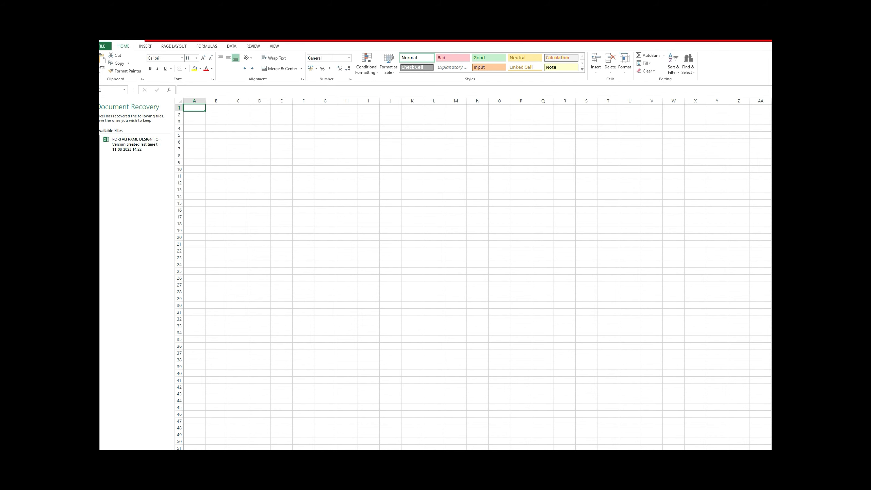
drag(558, 41, 563, 42)
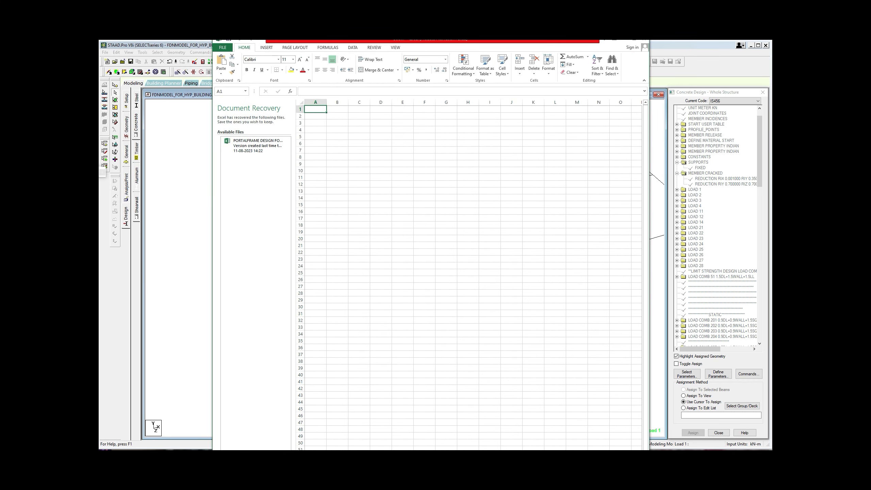
drag(649, 449, 551, 432)
drag(439, 44, 545, 58)
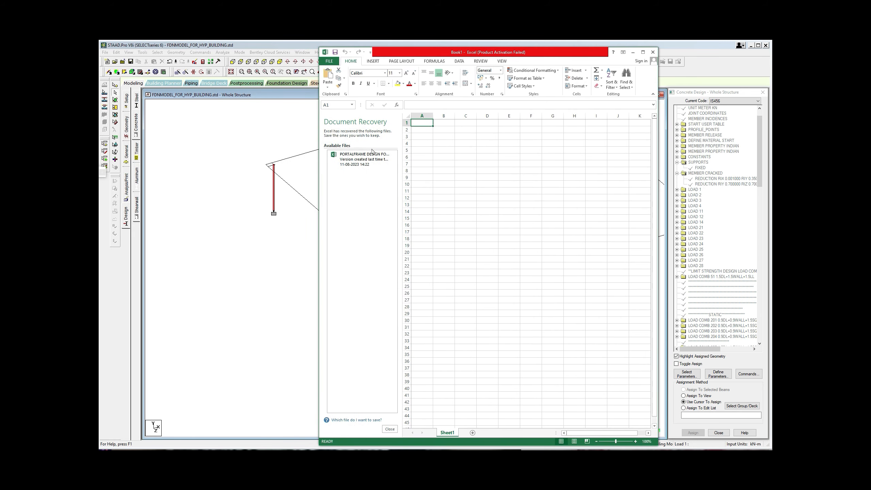
drag(318, 163, 442, 151)
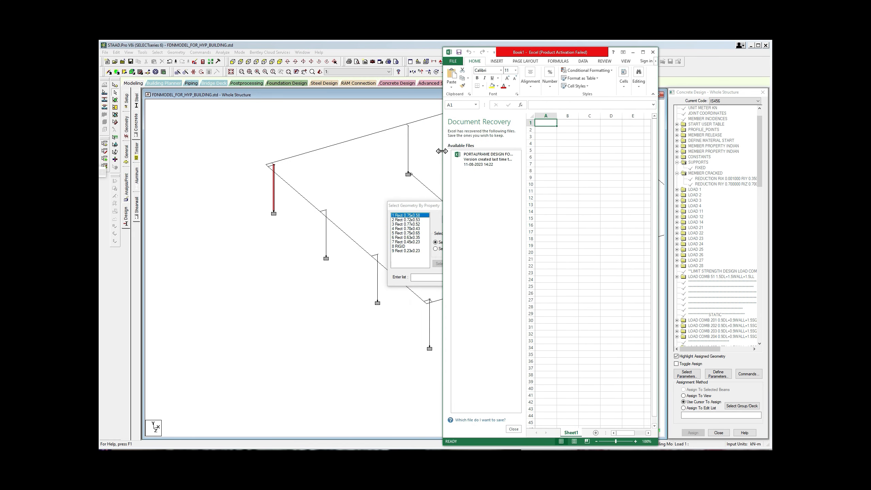
drag(592, 58, 696, 57)
Step: Close the property selection and Concrete Design dialogs, and arrange the narrowed STAAD window side by side with the workbook
click(768, 444)
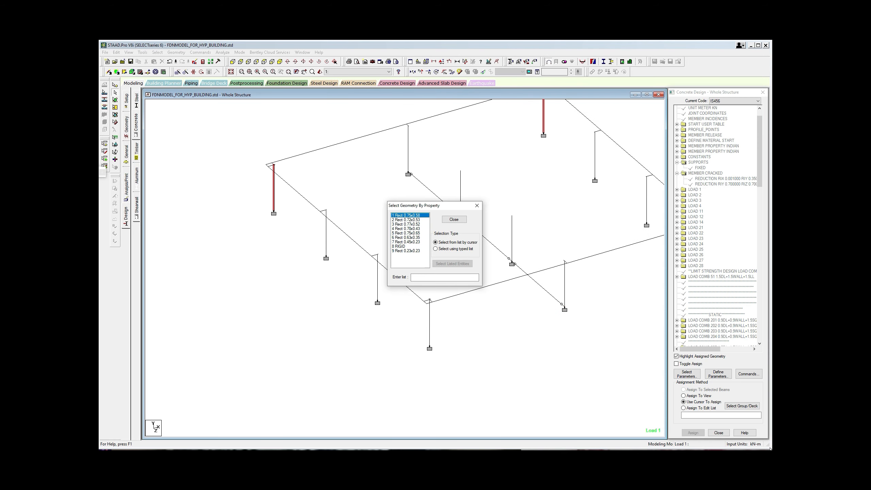
click(477, 205)
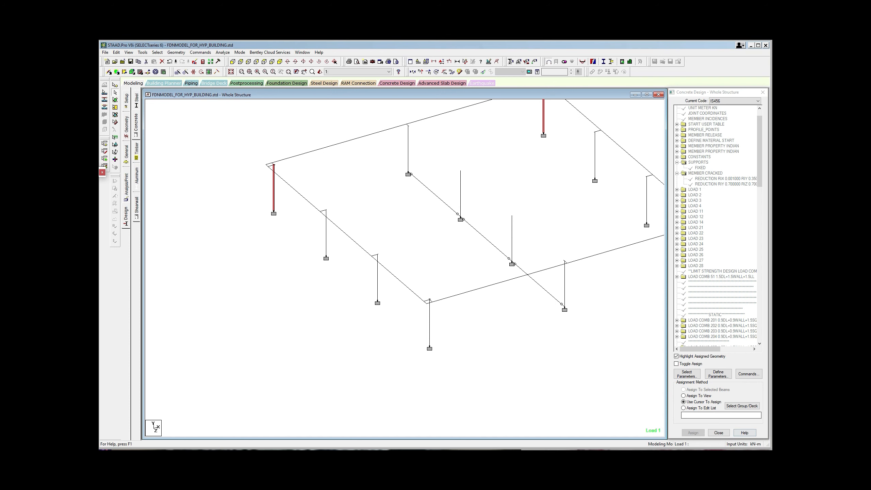
drag(769, 444, 543, 450)
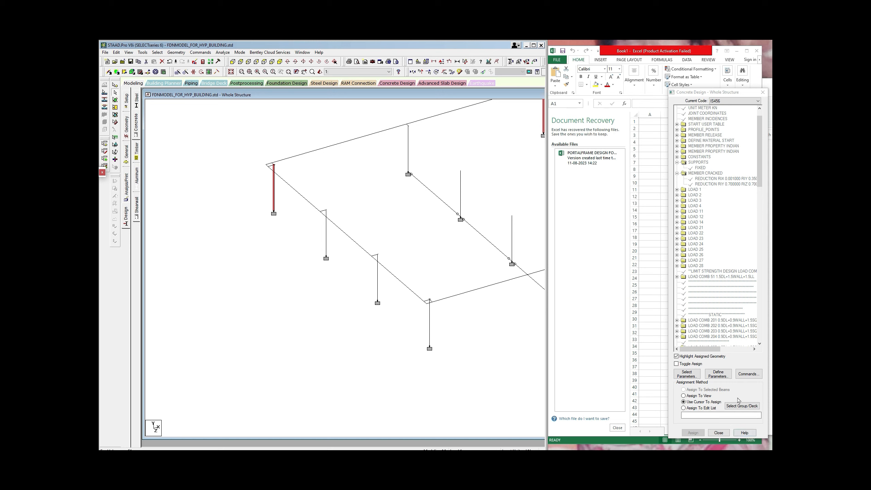
click(724, 97)
drag(724, 95, 647, 109)
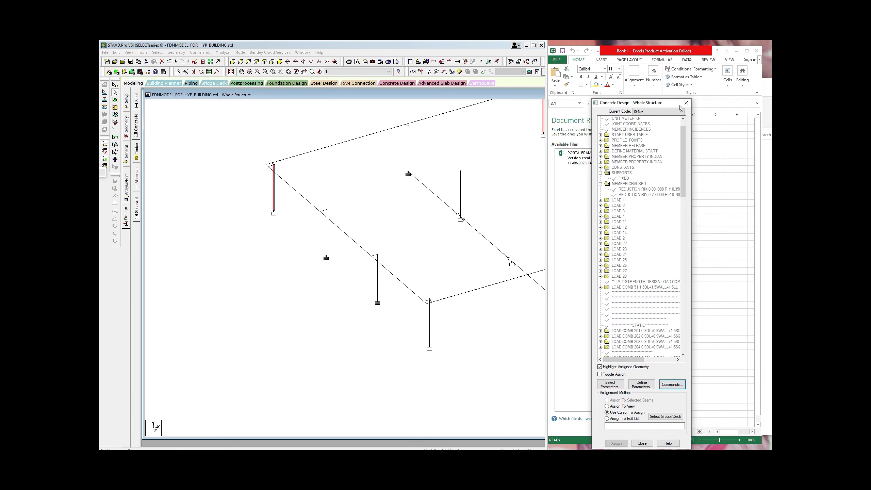
click(684, 107)
click(712, 55)
drag(711, 55, 722, 48)
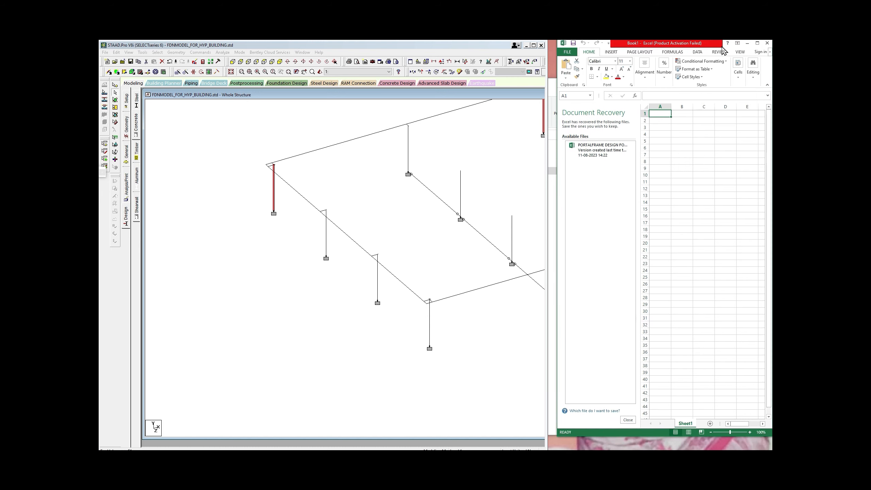
Step: Clear the selection in STAAD and examine the concrete design results of the corner column numbered 26
click(360, 193)
scroll(355, 181, down, 3)
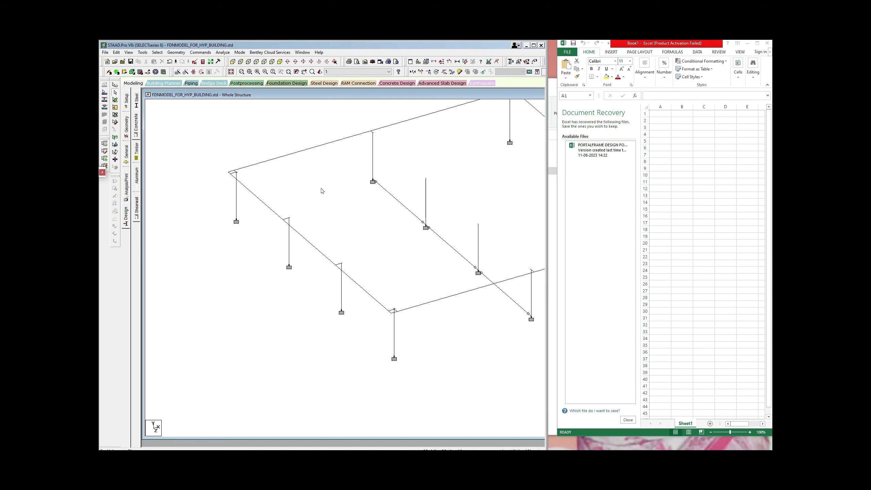
double_click(259, 205)
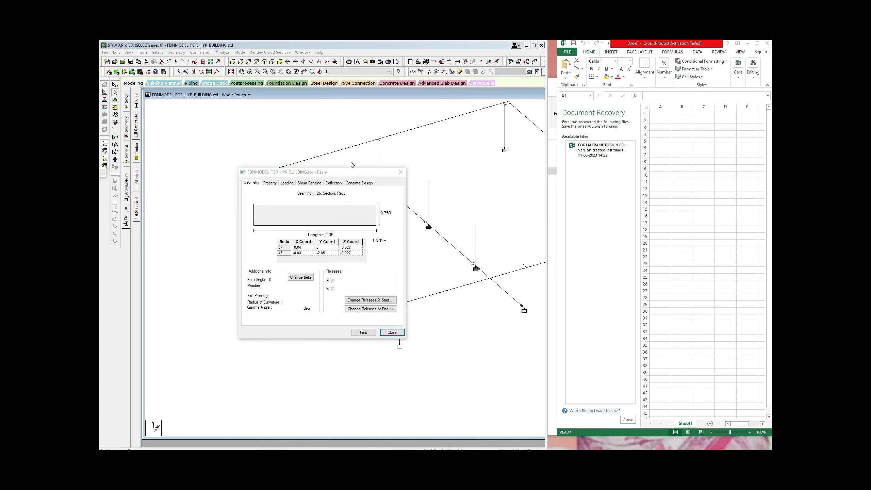
click(363, 182)
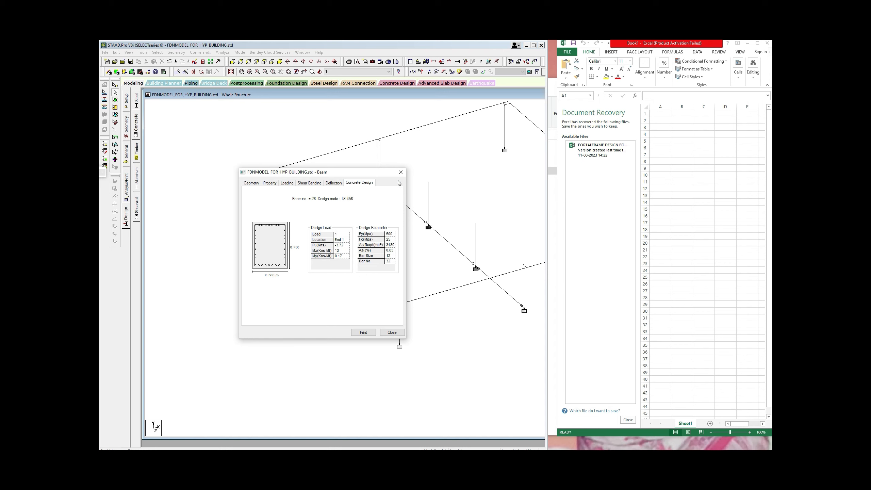
click(401, 172)
Step: Check the section properties of the far corner column numbered 28, then close its details
double_click(505, 139)
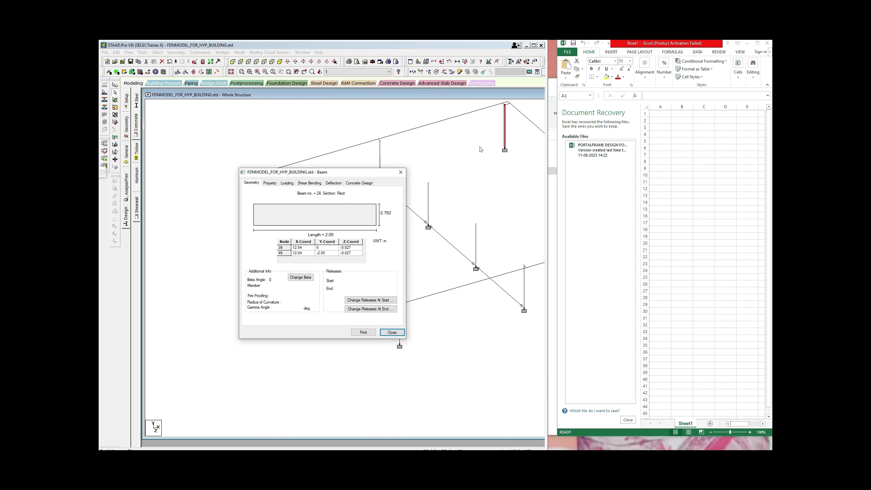
click(270, 184)
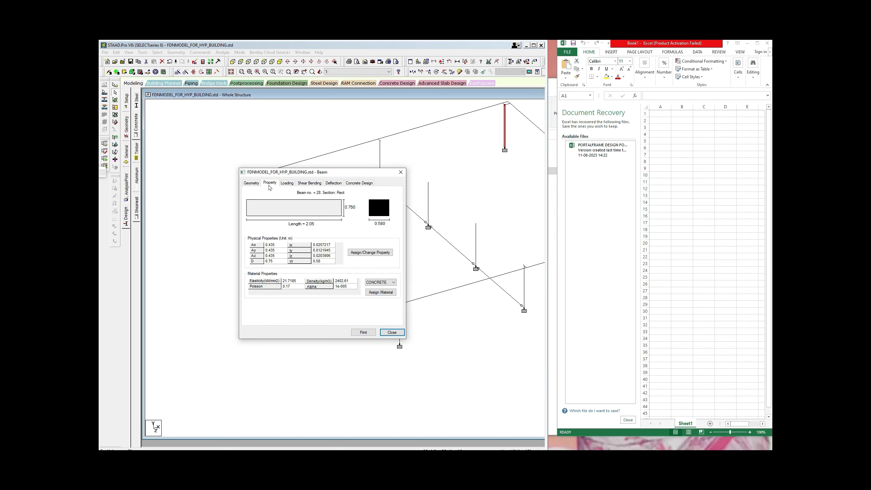
click(400, 172)
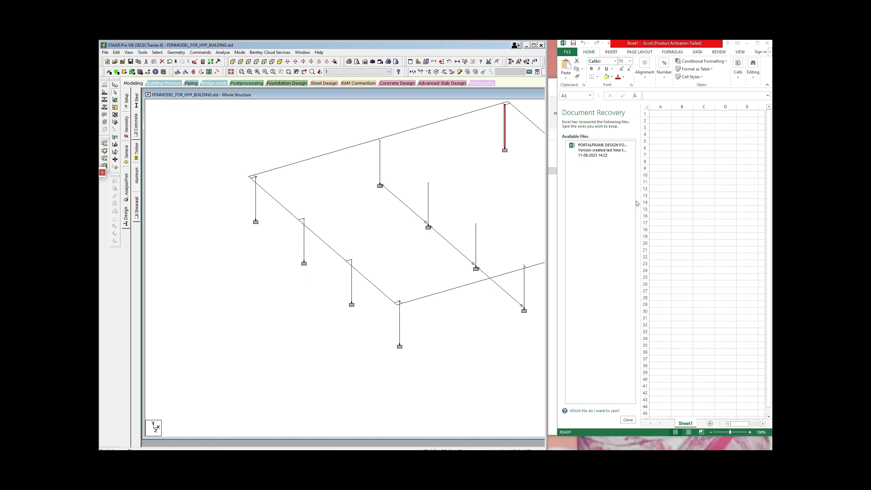
Step: In the workbook, enter P1 in A2, the required steel area 3480 in B2 and mm2 in C2
click(660, 120)
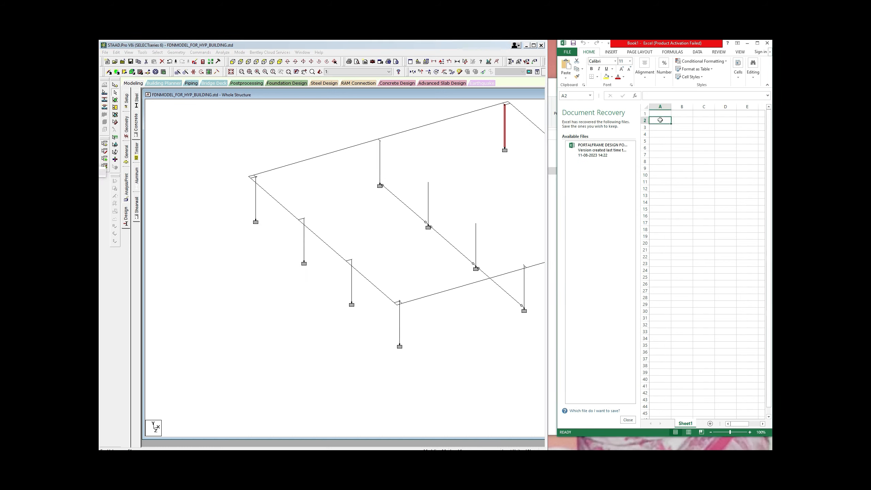
text(P1)
click(679, 121)
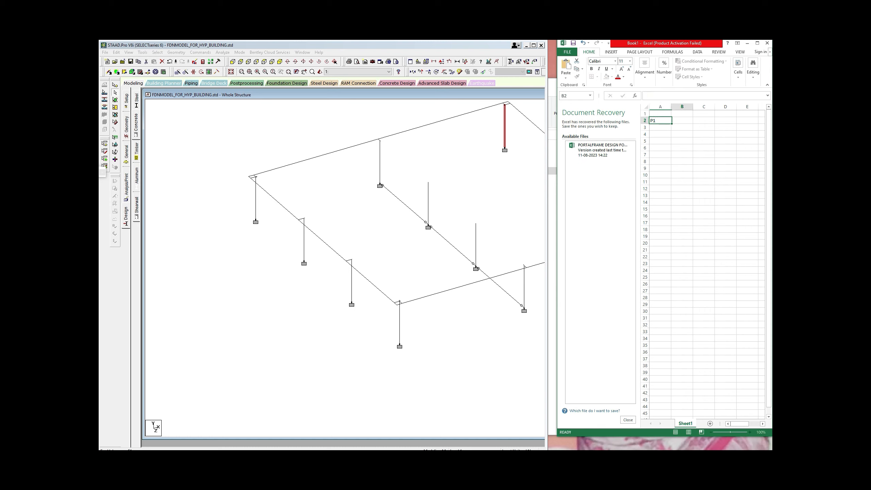
text(3480)
click(699, 122)
text(mm2)
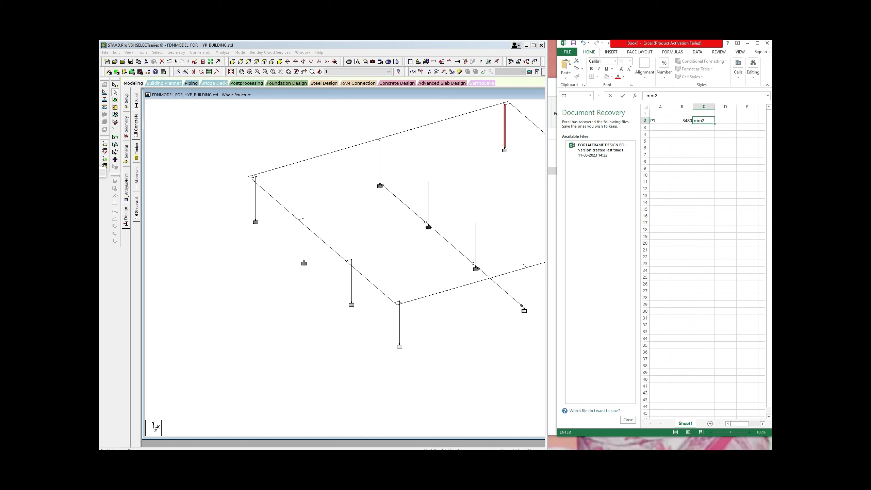
Step: In STAAD, clear the selection and open the section properties of the corner column numbered 26
click(474, 185)
double_click(256, 197)
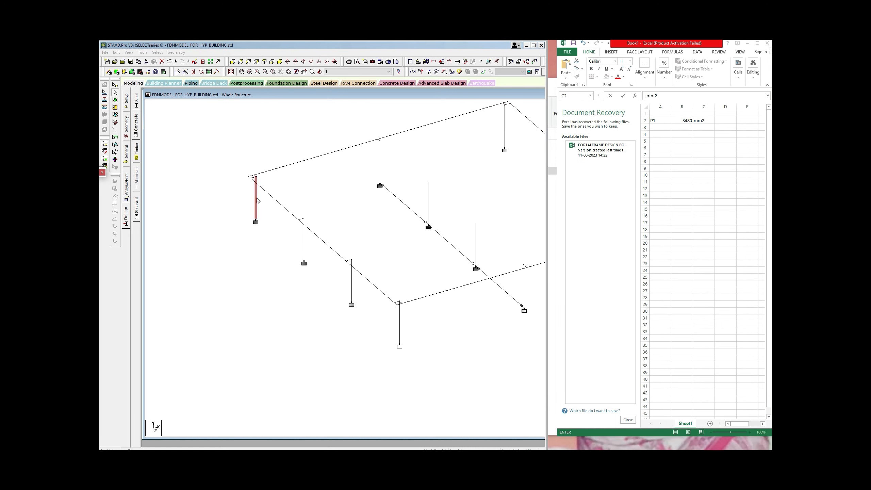
click(269, 183)
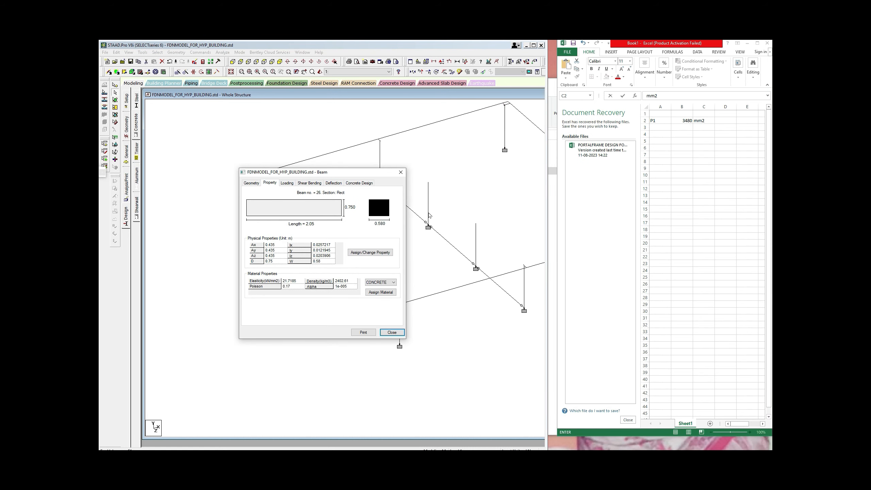
Step: In the workbook, enter the P1 section size as 750 in D2 and 580 in E2, then close the column details in STAAD
click(725, 121)
text(750)
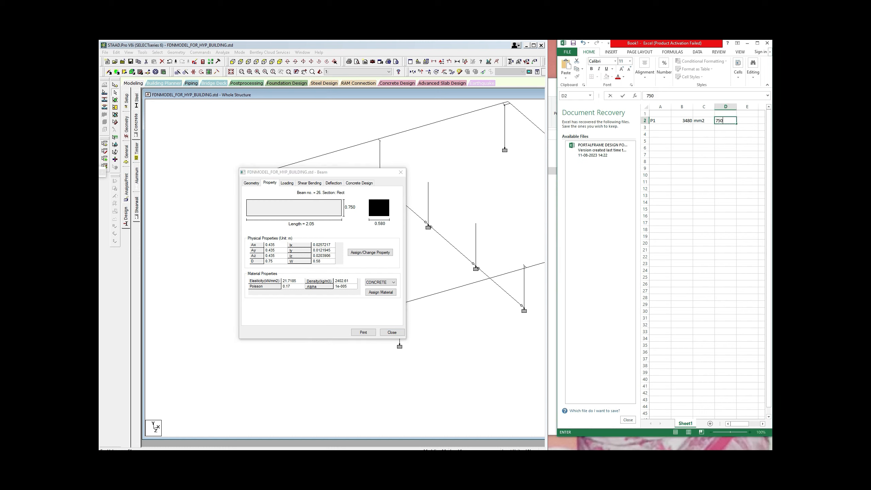
click(742, 121)
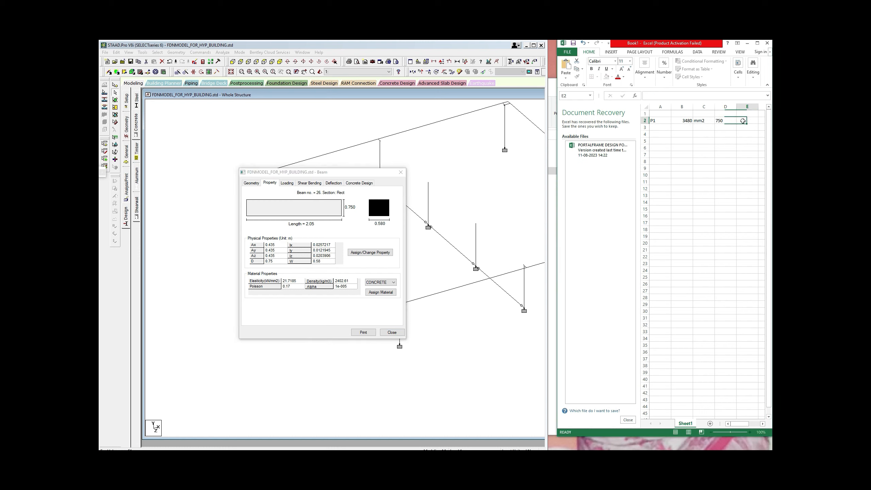
text(58)
text(0)
click(400, 171)
click(334, 236)
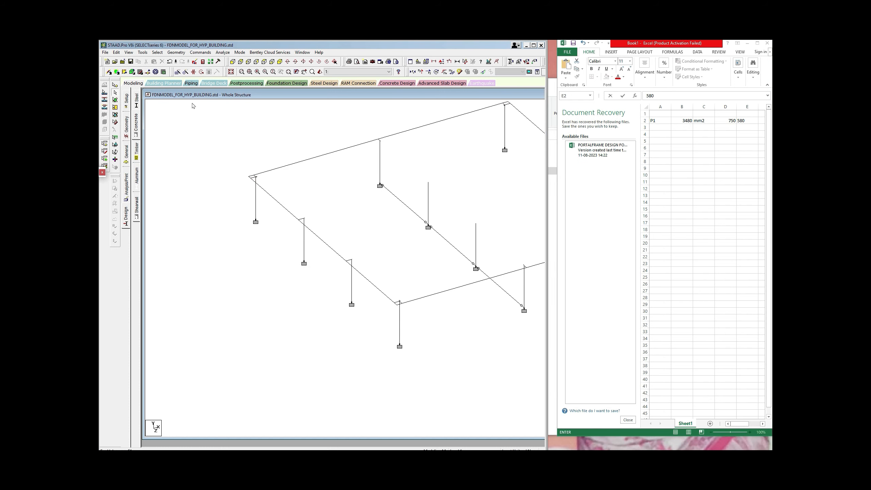
Step: Select the members with property 2, Rect 0.72x0.53, and examine the concrete design results of that column, numbered 30
click(157, 52)
mouse_move(172, 267)
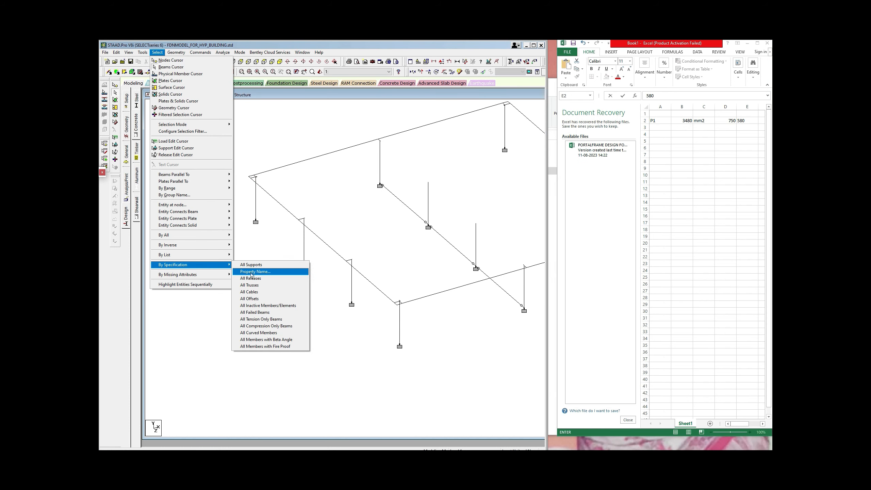
click(260, 271)
click(302, 223)
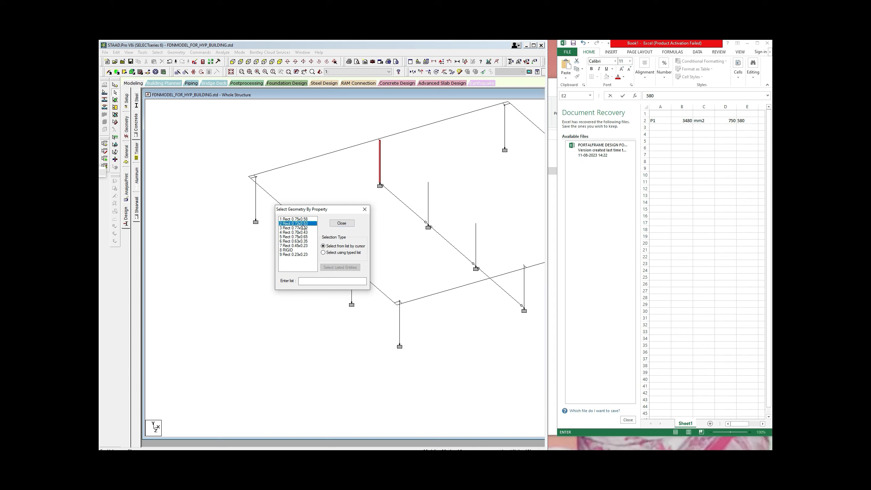
click(342, 222)
click(383, 159)
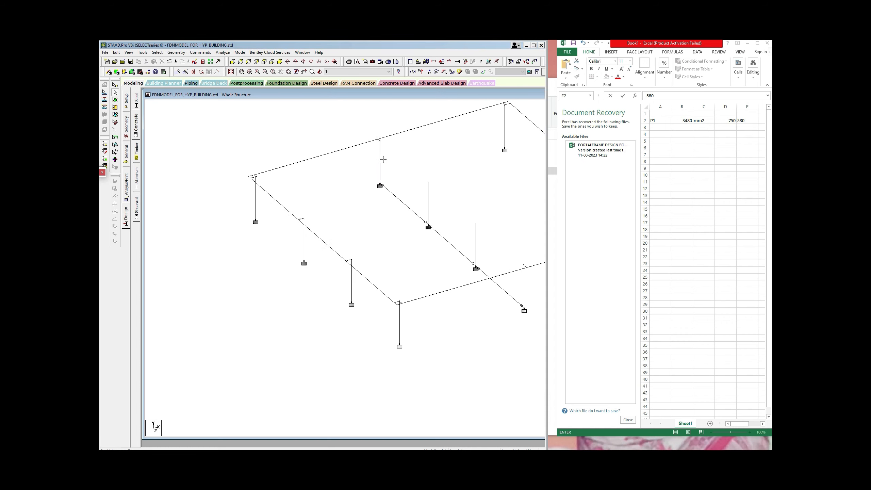
double_click(380, 160)
click(358, 183)
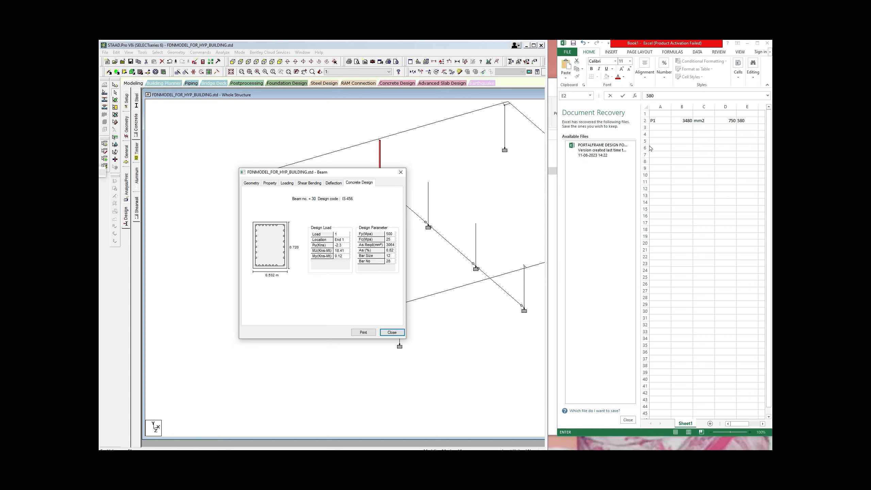
Step: In the workbook, enter P2 in A3 and the required steel area 3064 in B3
click(657, 127)
text(P1)
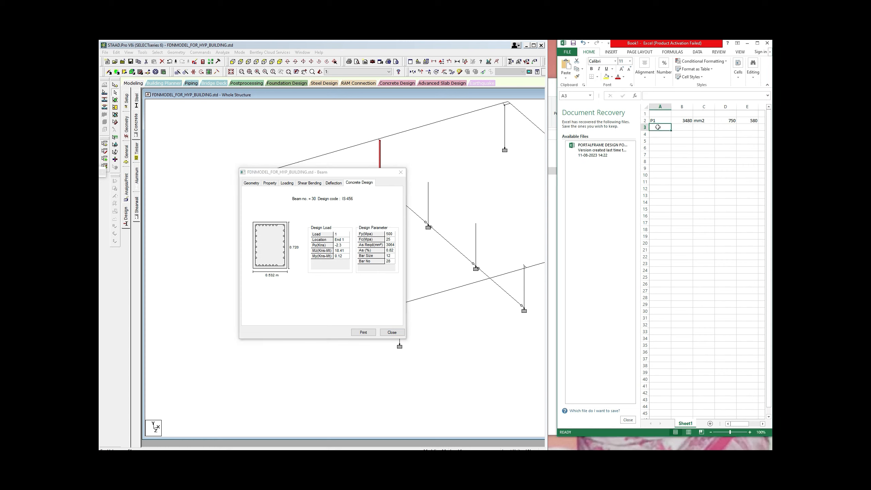
key(BackSpace)
text(2)
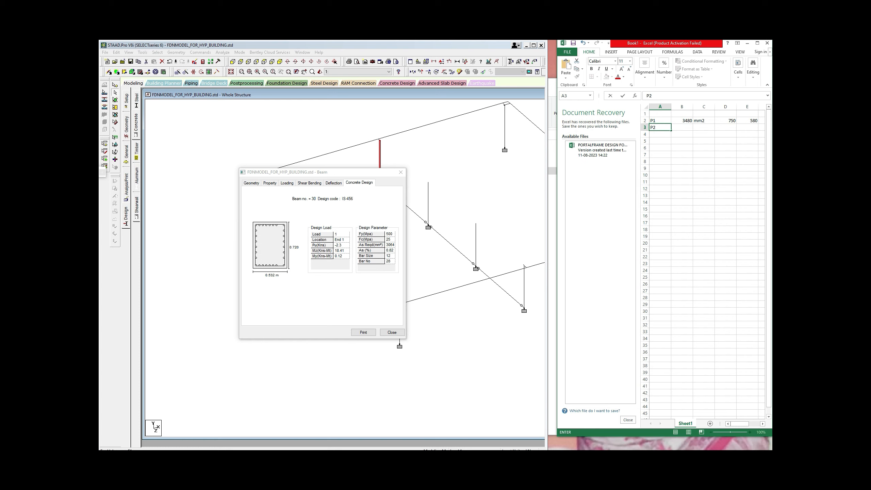
click(682, 129)
text(3)
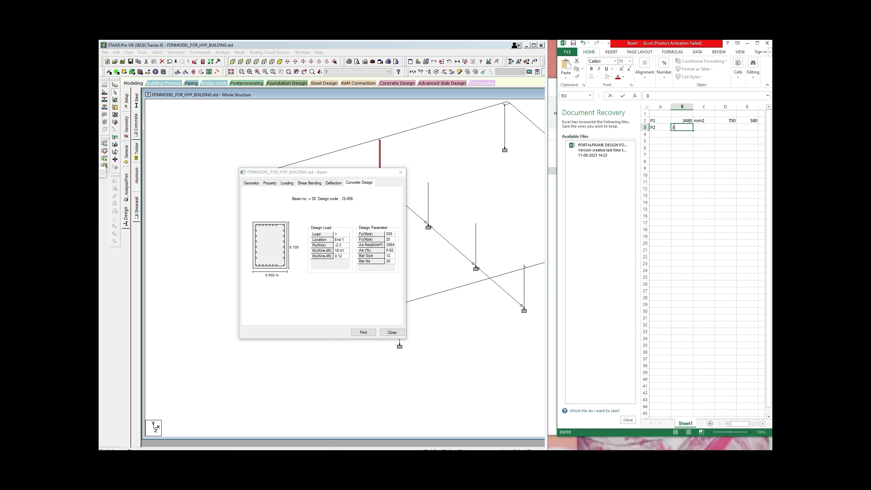
text(064)
Step: Enter the P2 section size as 720 in D3 and 532 in E3
click(696, 129)
click(727, 128)
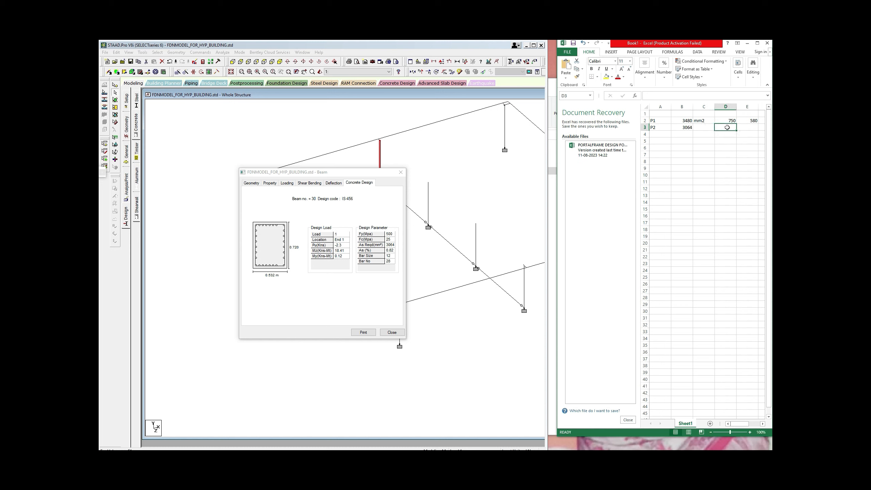
text(720)
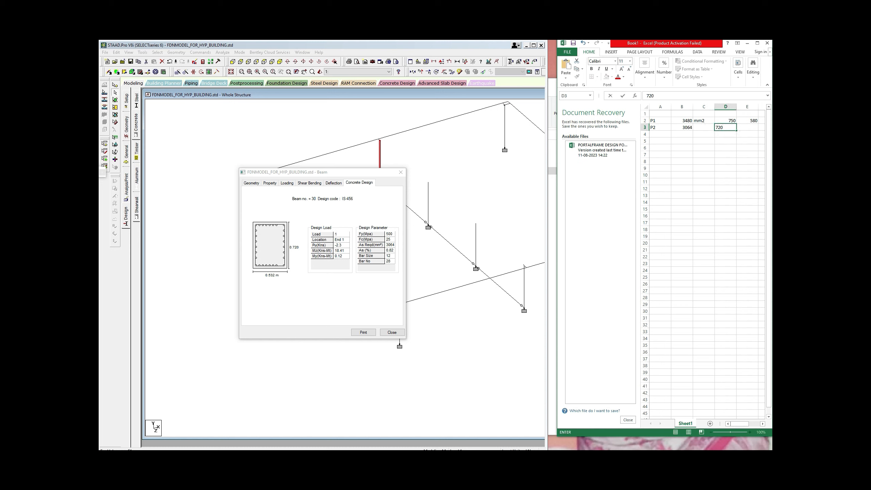
click(750, 127)
text(532)
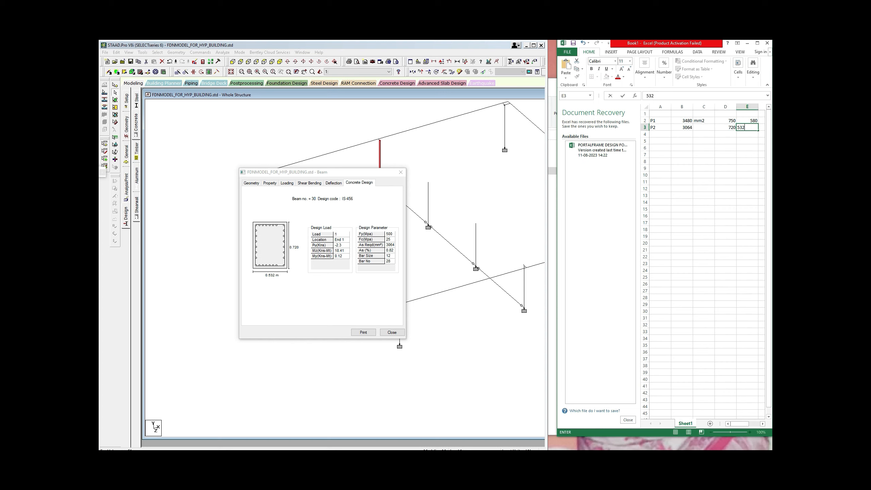
click(682, 168)
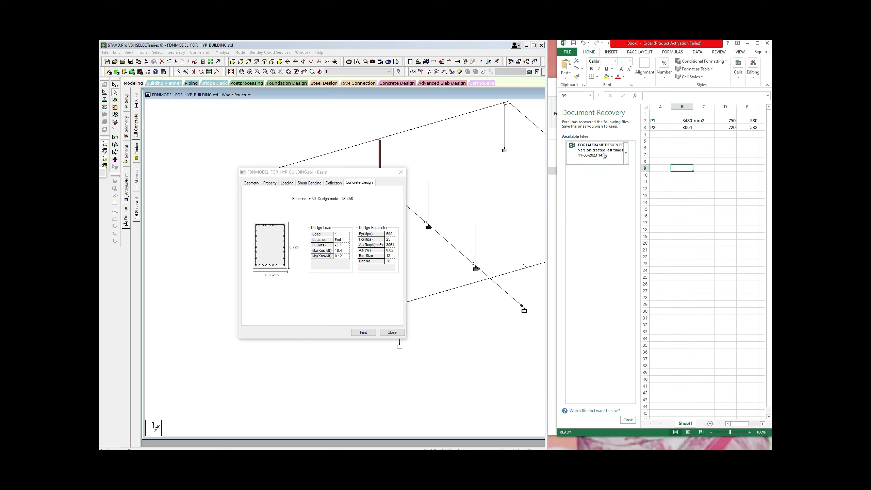
Step: In STAAD, close the column details and select all members with property 3, Rect 0.77x0.52
click(400, 172)
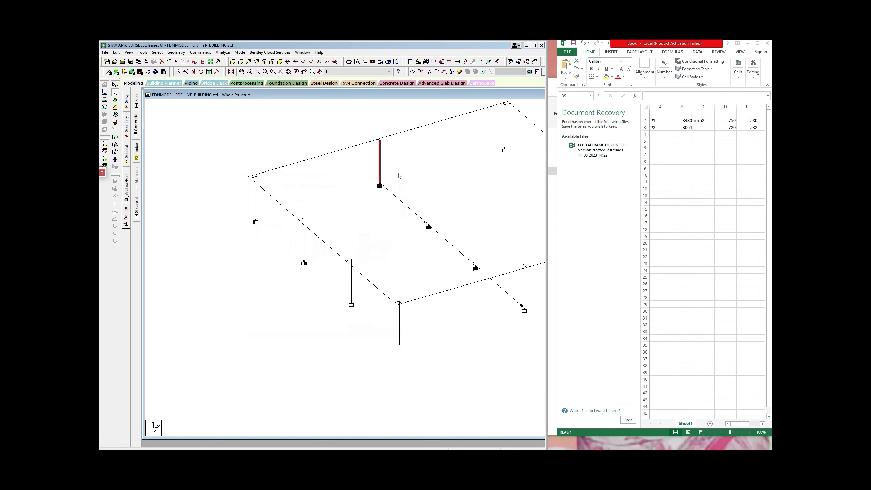
click(157, 52)
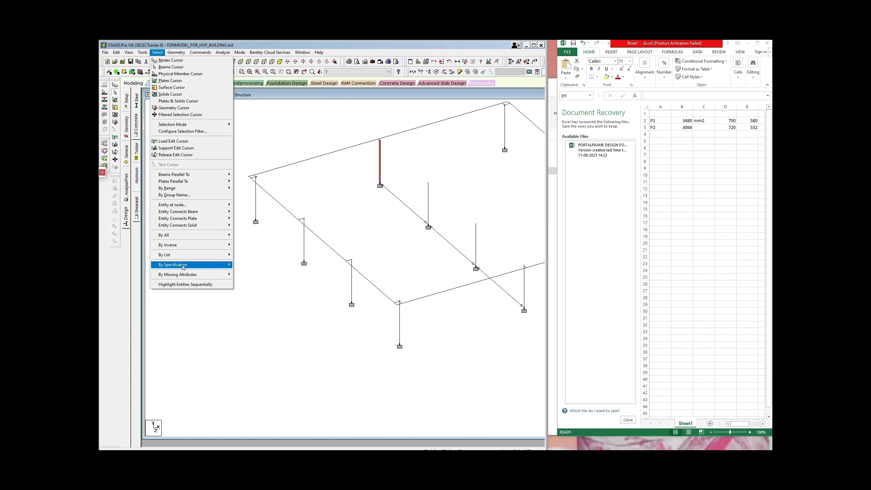
mouse_move(184, 267)
click(248, 273)
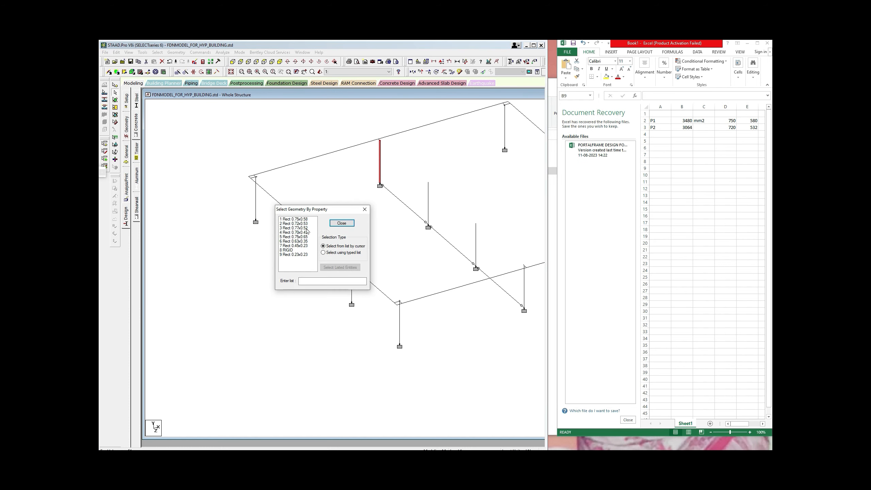
click(306, 228)
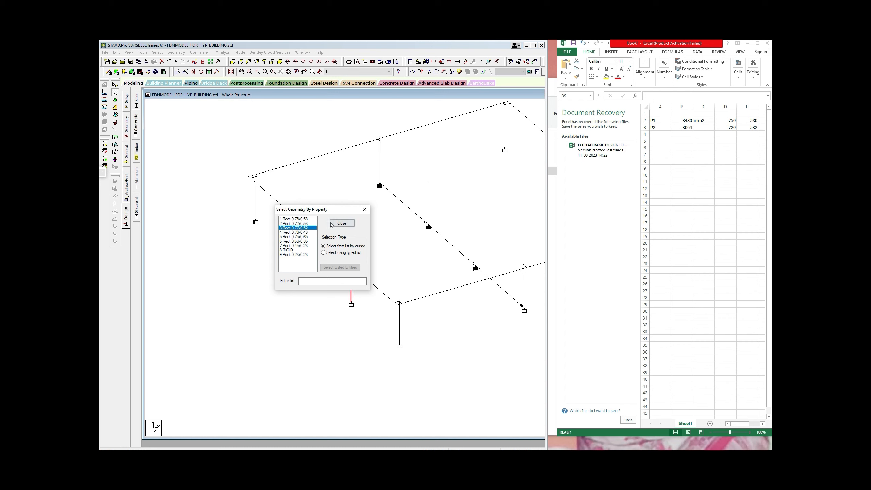
click(364, 209)
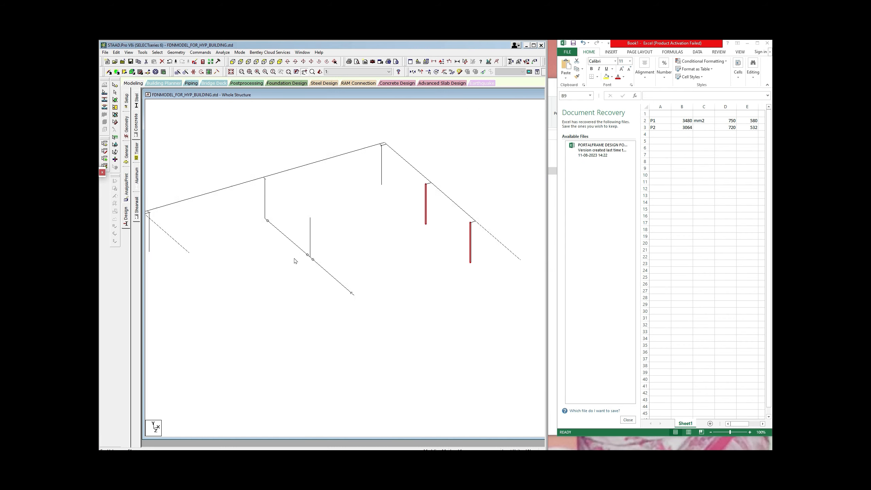
Step: Compare the concrete design results of the four columns with property 3, ending on the one numbered 24
double_click(274, 291)
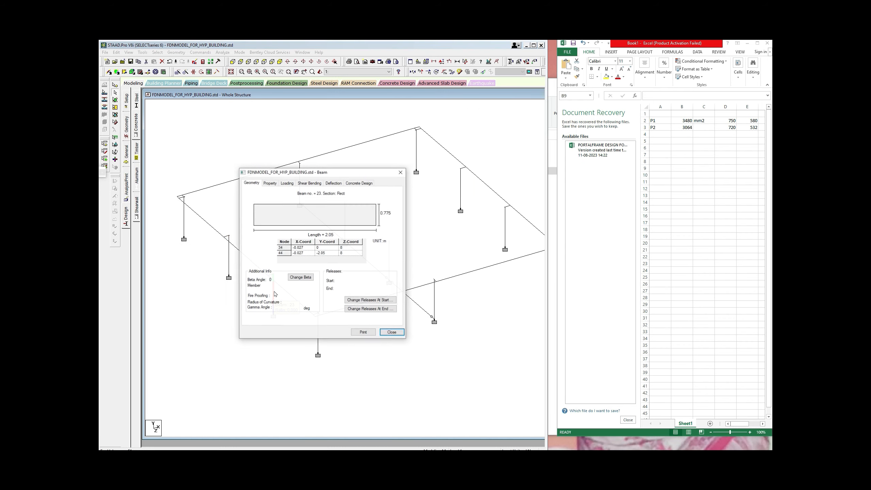
click(369, 185)
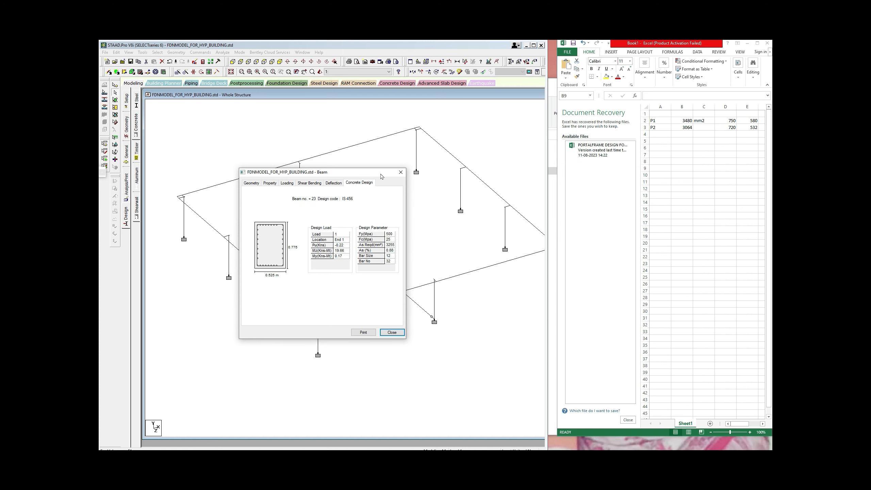
drag(381, 175, 186, 264)
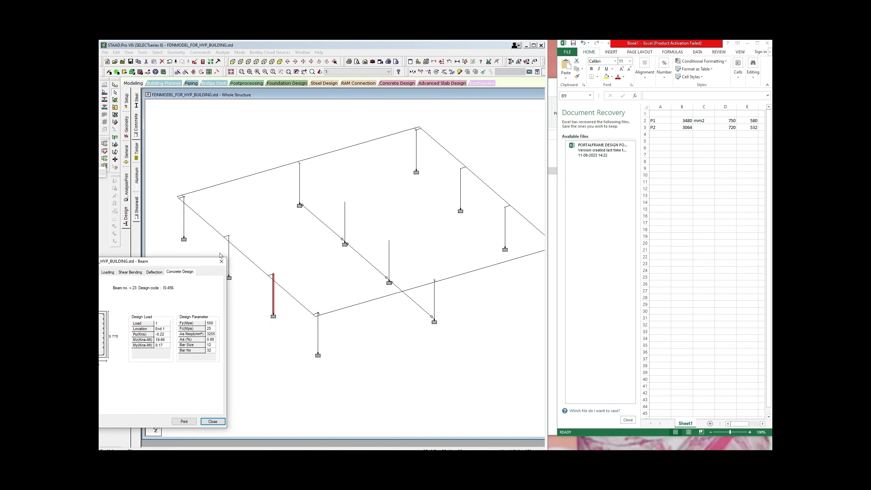
click(229, 253)
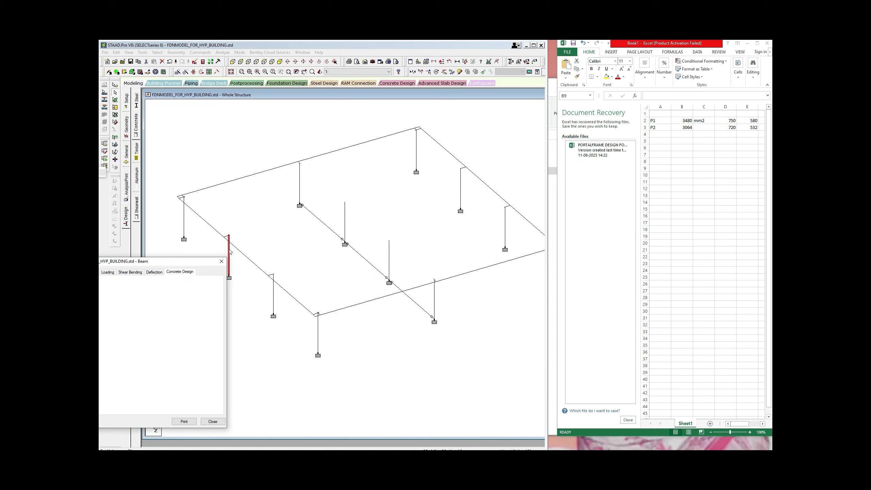
click(506, 229)
click(460, 203)
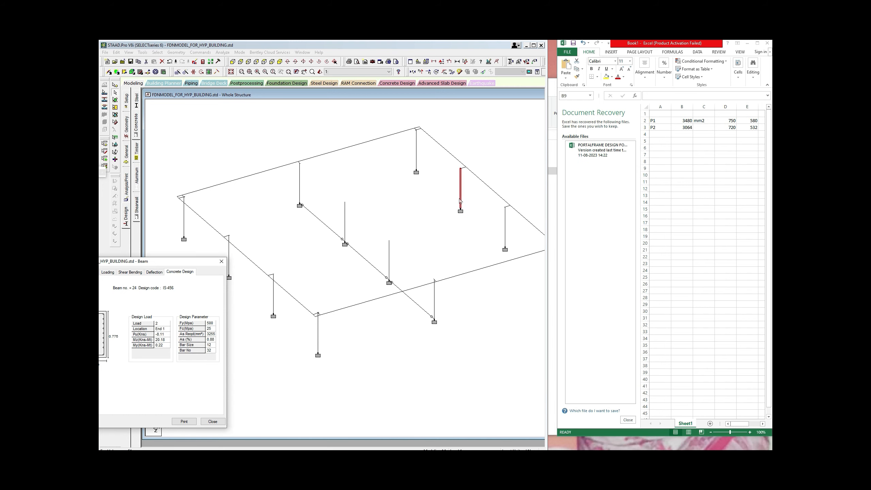
drag(207, 266, 359, 205)
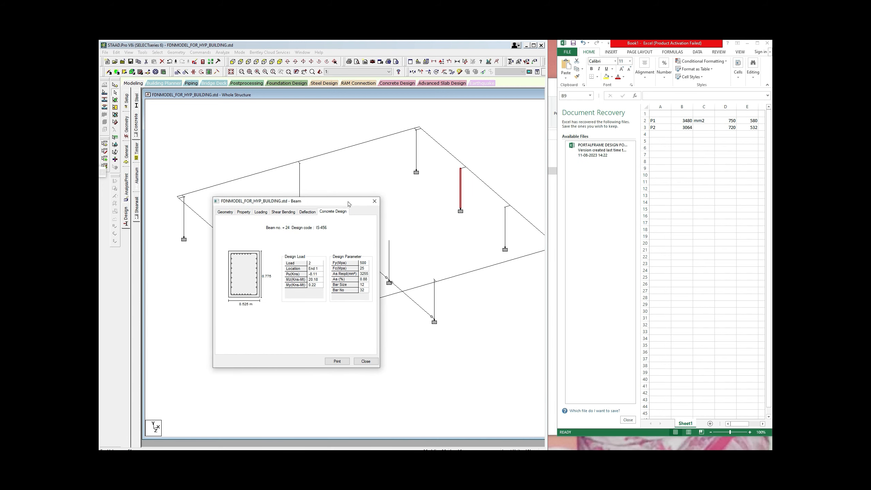
Step: In the workbook, enter P3 in A4, the required steel area 3255 in B4, and mm2 in C3 and C4
click(661, 133)
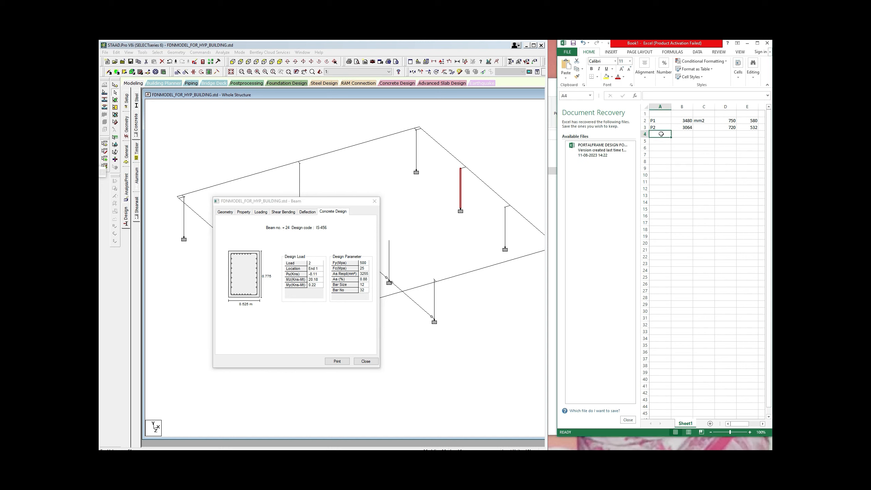
text(P3)
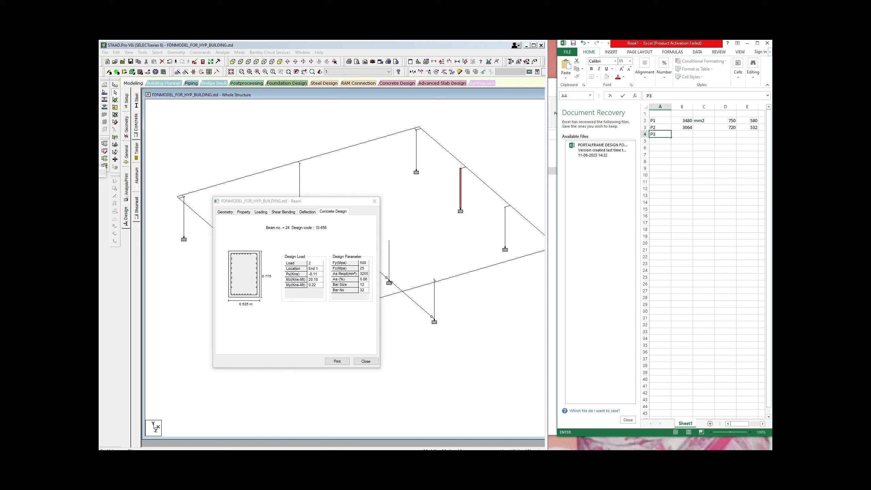
click(686, 133)
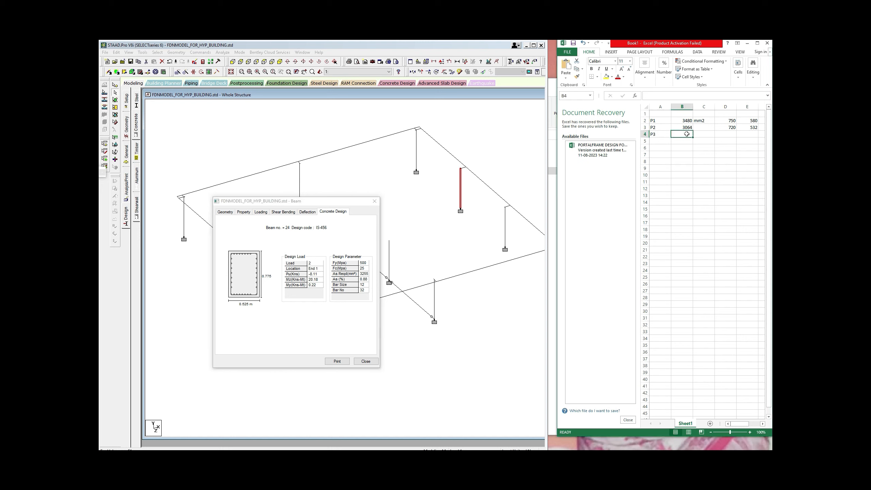
text(3255)
click(702, 127)
text(mm2)
click(700, 135)
text(mm)
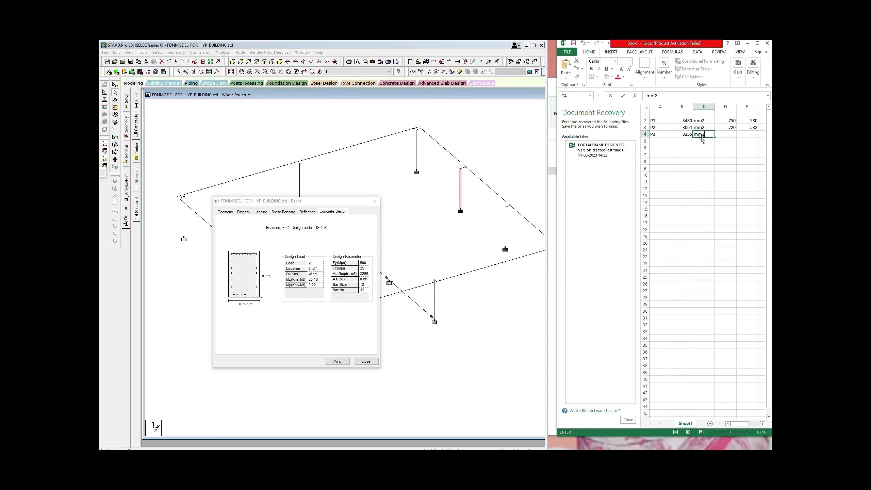
Step: Enter the P3 section size as 775 in D4 and 525 in E4, then close the column details in STAAD
click(725, 136)
text(77)
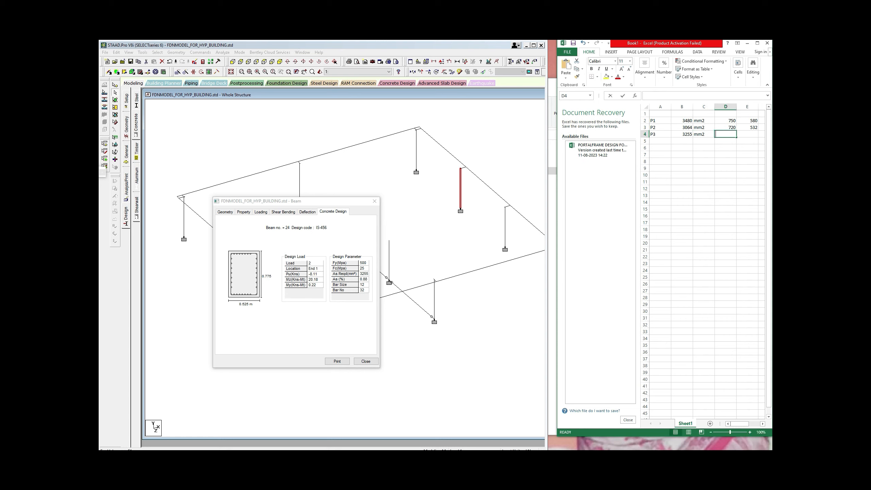
text(5)
click(752, 135)
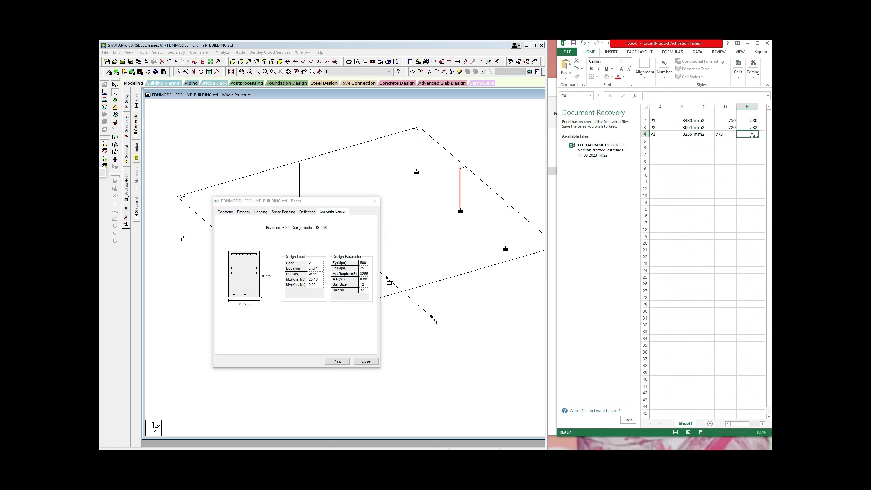
text(525)
click(746, 156)
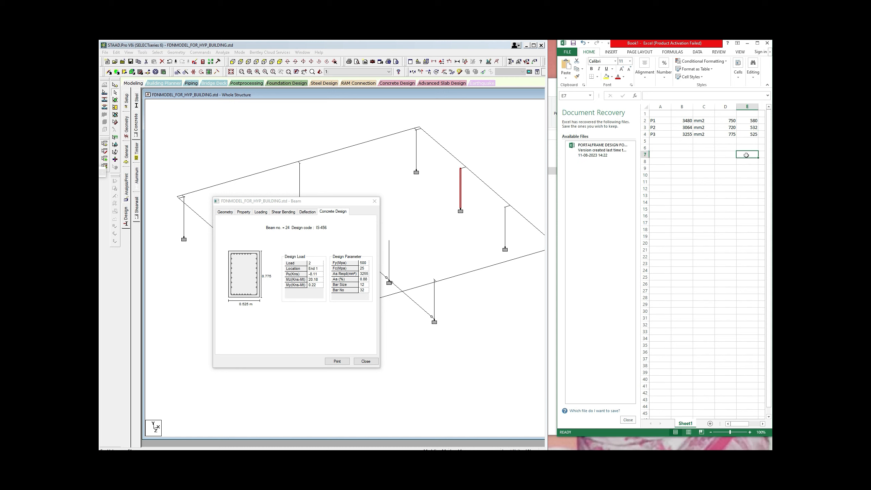
click(375, 201)
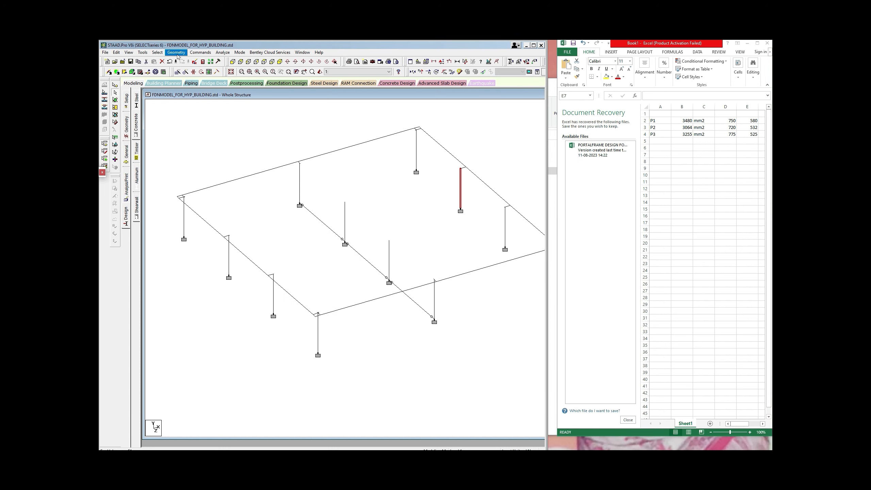
Step: Select all members with property 4, Rect 0.70x0.43, in the STAAD model
click(157, 52)
mouse_move(206, 264)
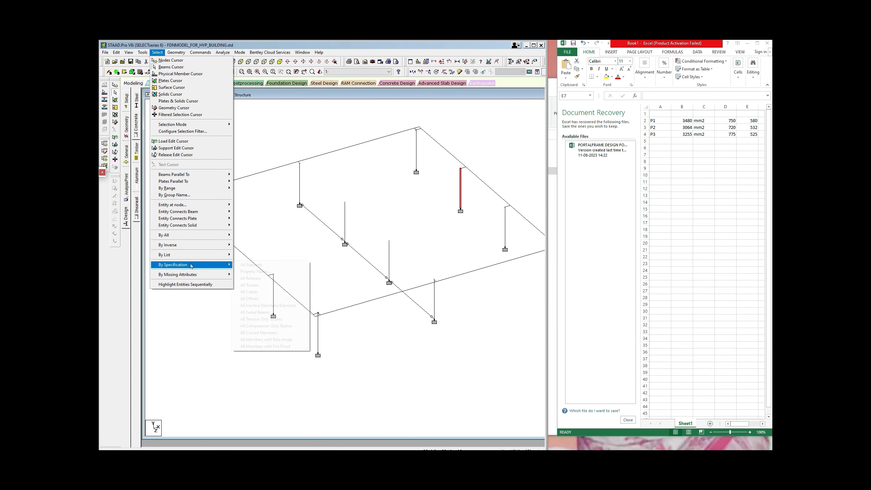
click(252, 271)
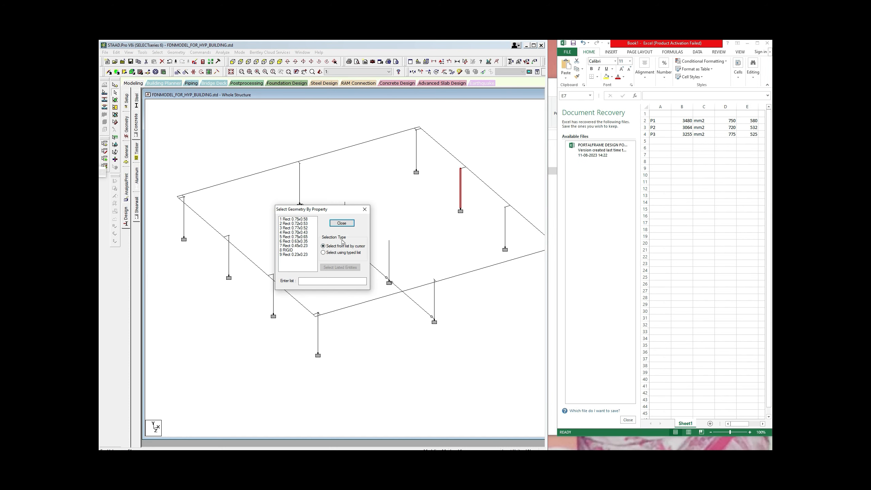
click(304, 233)
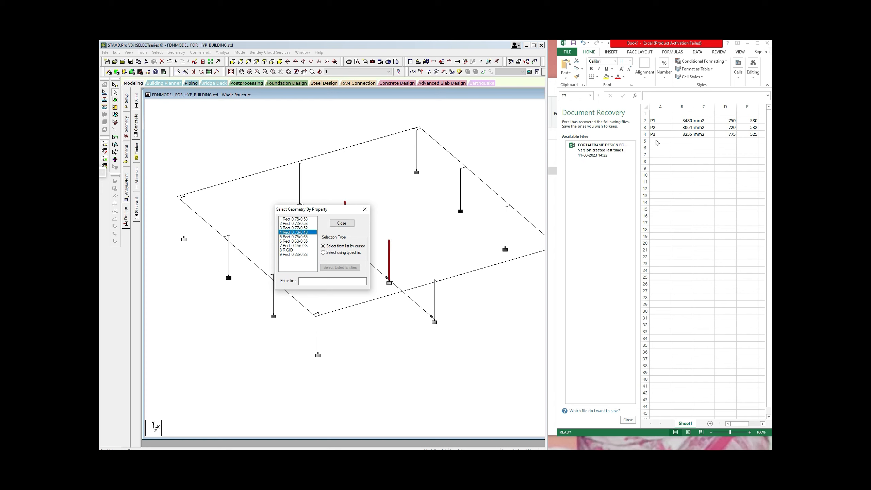
click(365, 210)
Step: Check the concrete design results of the two columns with property 4, numbered 92 and 93
double_click(346, 221)
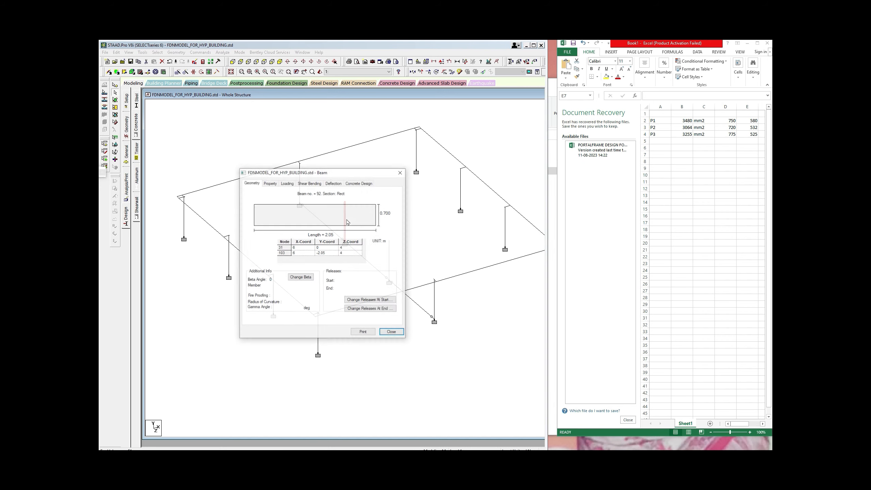
click(356, 183)
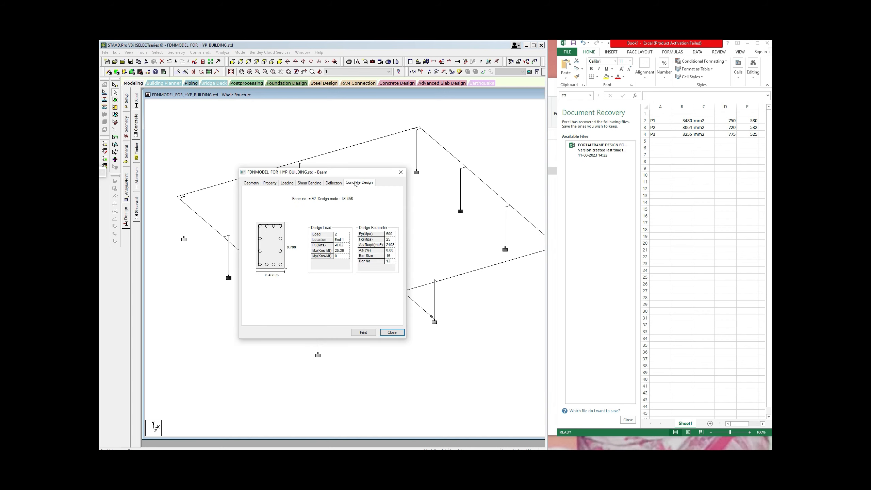
click(400, 172)
double_click(389, 259)
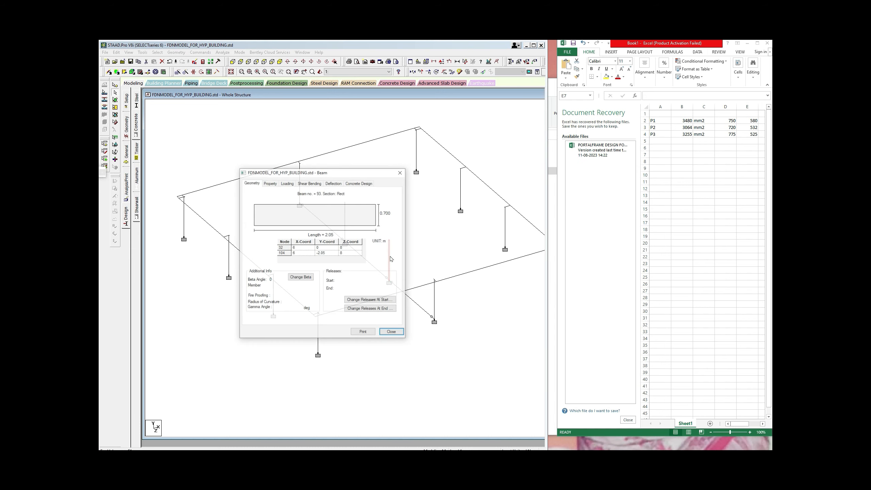
click(360, 183)
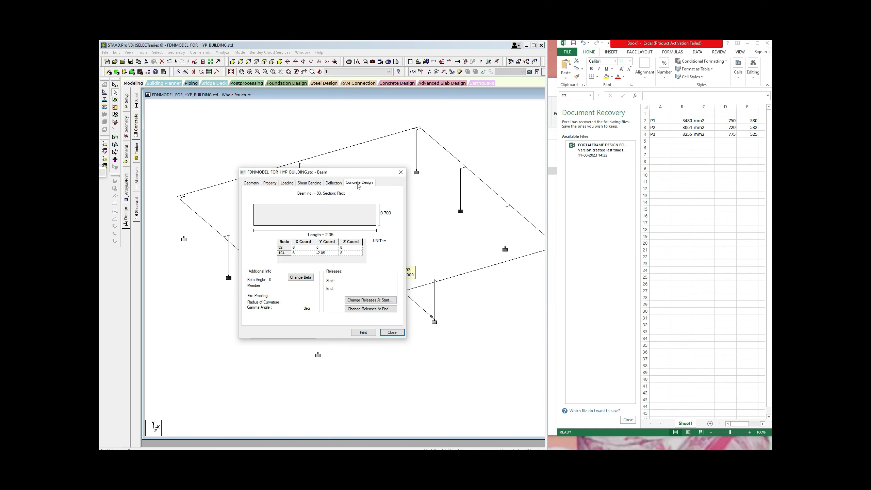
click(400, 172)
Step: In the workbook, enter P4 in A5, the required steel area 2408 in B5, and mm2 in C5
click(653, 142)
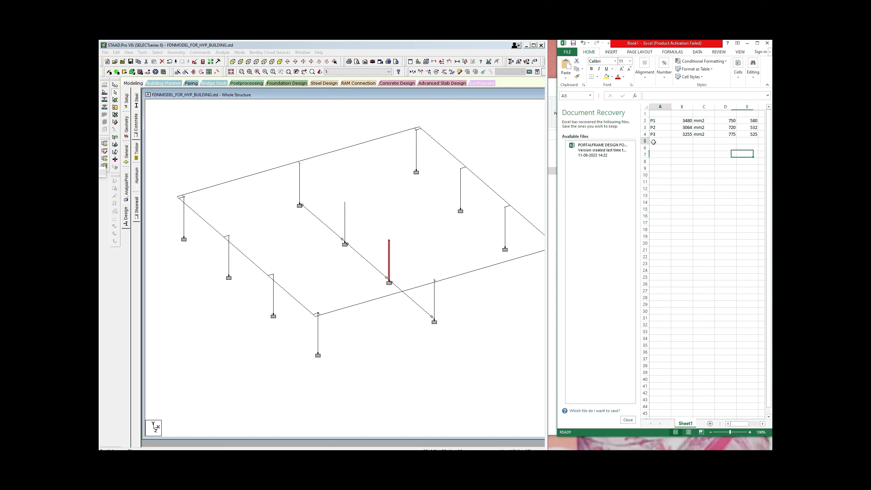
text(P4)
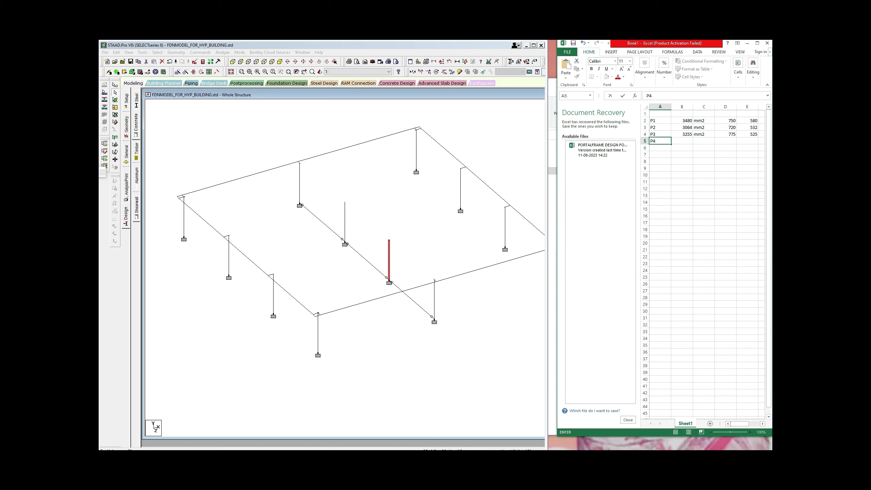
click(681, 141)
text(2408)
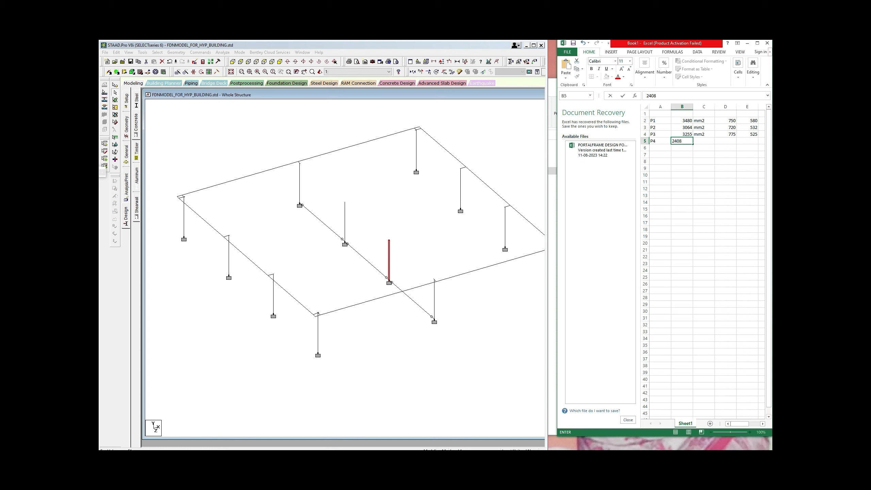
key(Tab)
text(mm2)
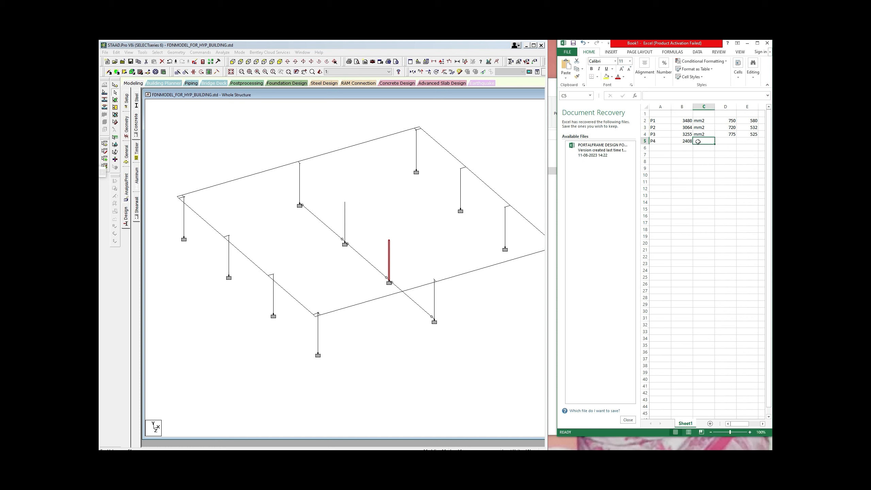
Step: Reopen column 93's concrete design in STAAD, enter its size in the workbook as 700 in D5 and 430 in E5, then close the column details
double_click(389, 270)
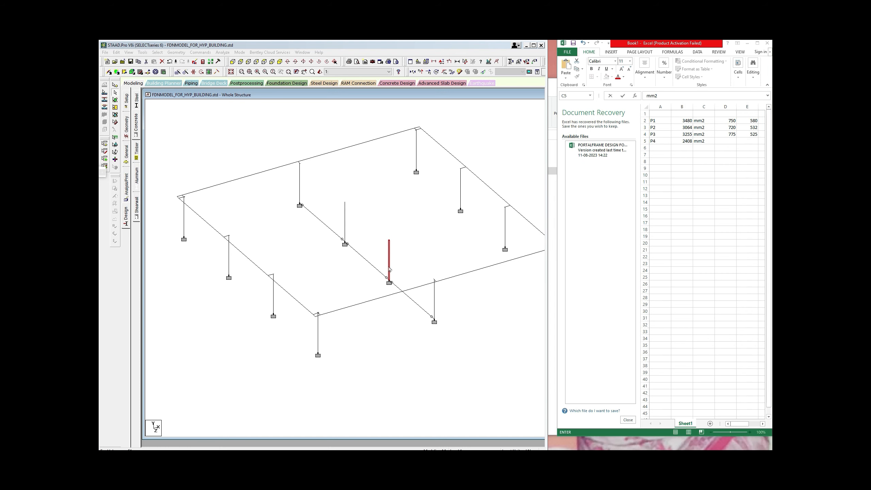
click(359, 184)
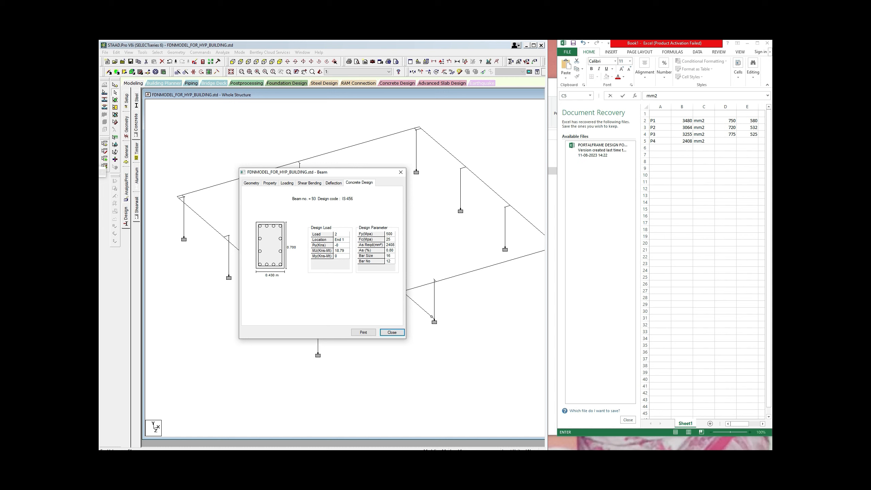
click(730, 140)
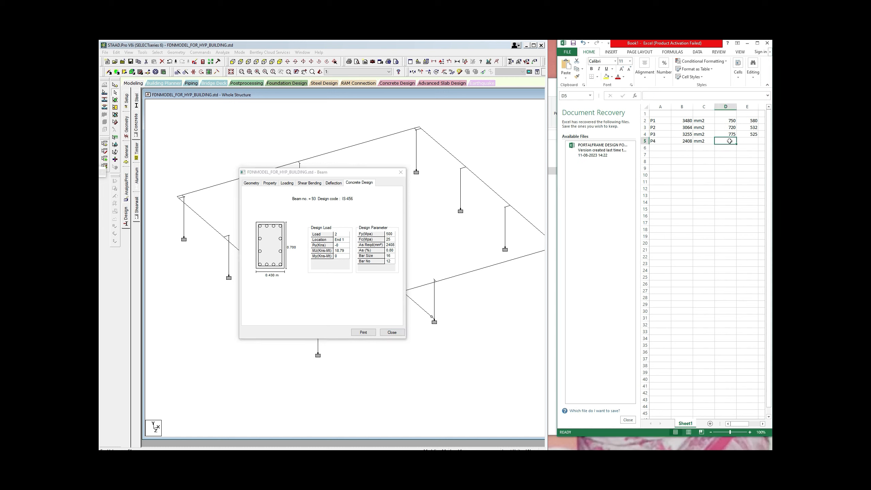
text(700)
click(750, 140)
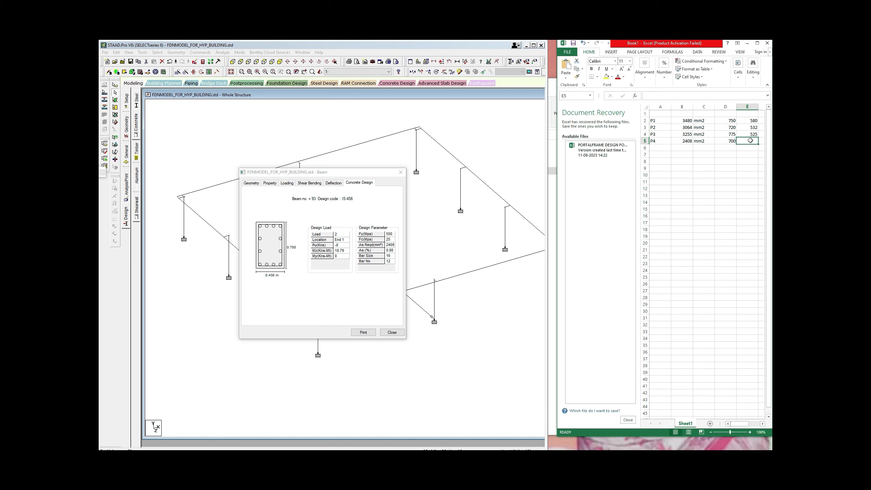
text(430)
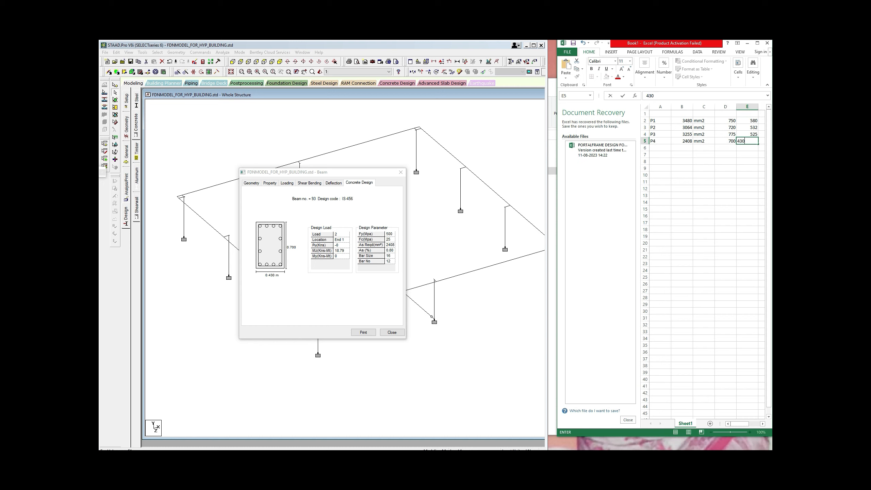
click(743, 160)
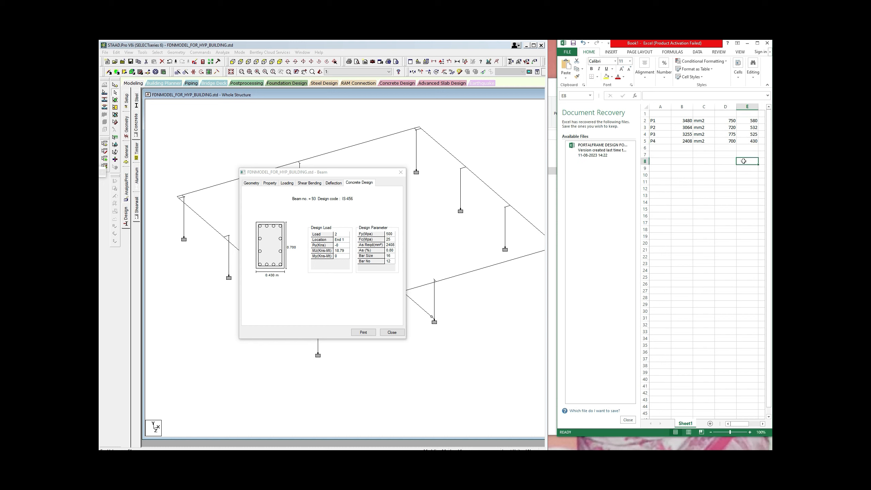
click(401, 172)
click(336, 295)
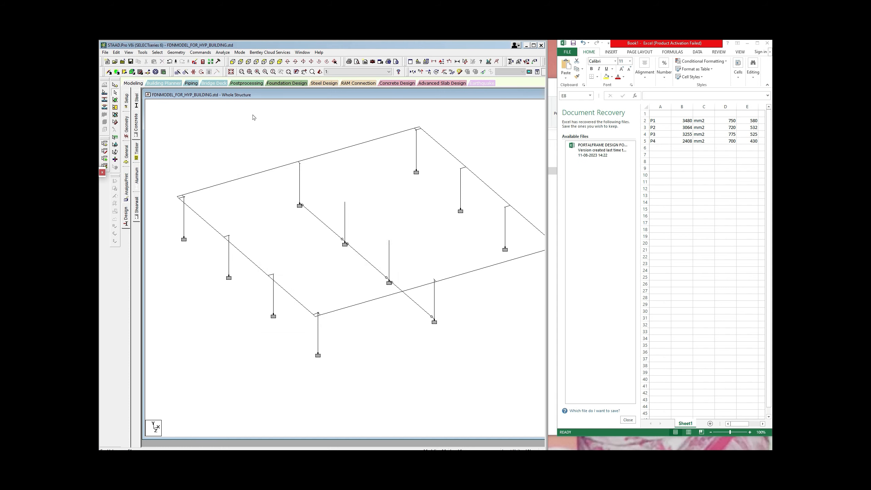
Step: In STAAD, select all members with property 5, Rect 0.75x0.65
click(158, 52)
mouse_move(192, 265)
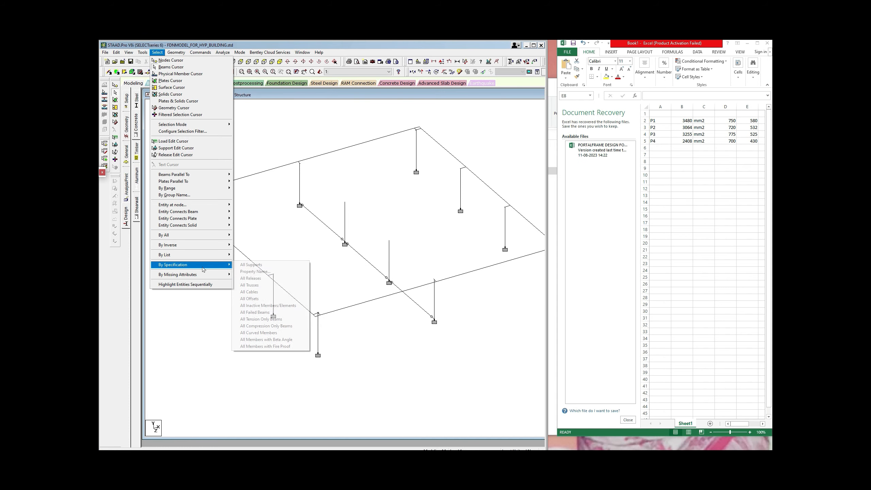
click(261, 266)
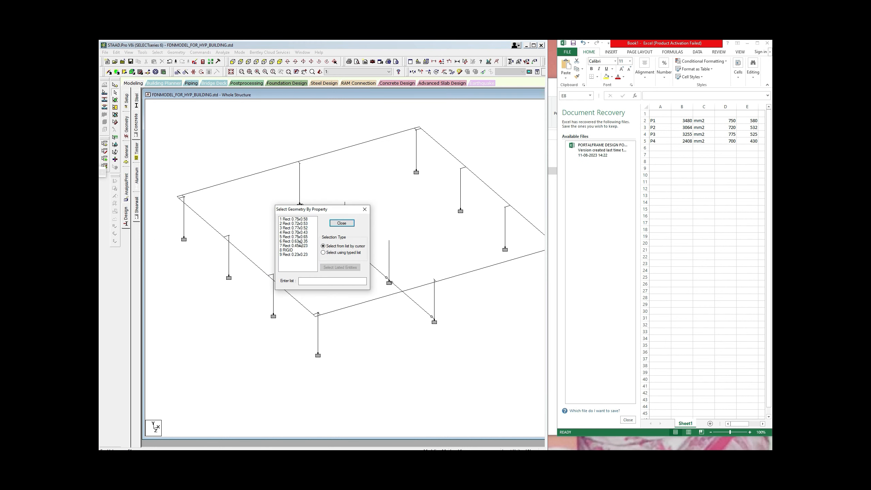
click(300, 237)
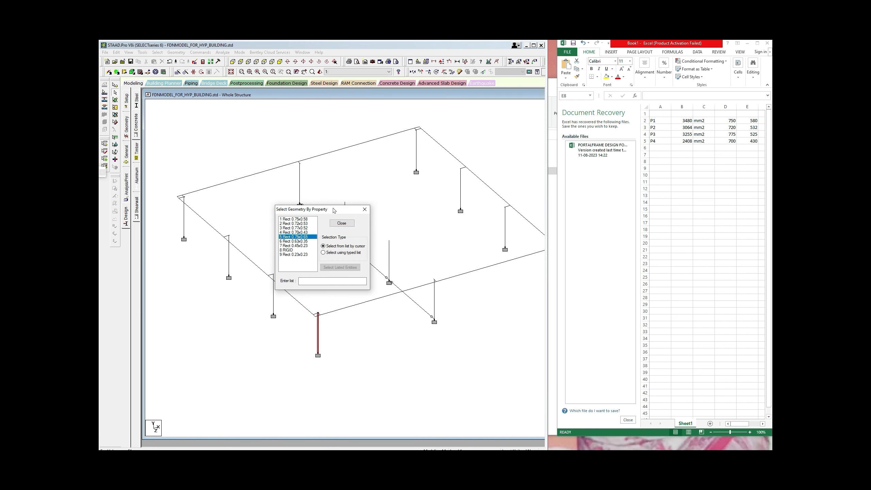
drag(332, 209, 298, 207)
click(411, 244)
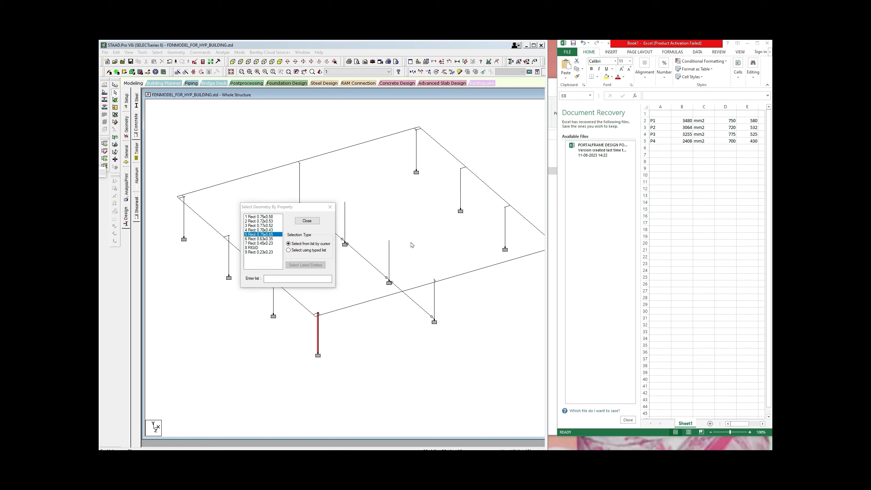
click(330, 206)
Step: Compare the concrete design results of the two columns with property 5, numbered 27 and 29
drag(470, 227, 416, 229)
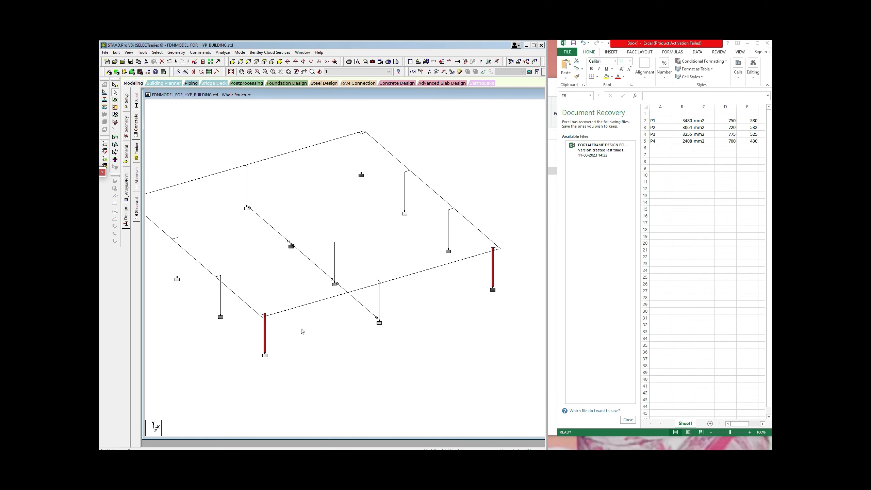
double_click(265, 332)
click(359, 183)
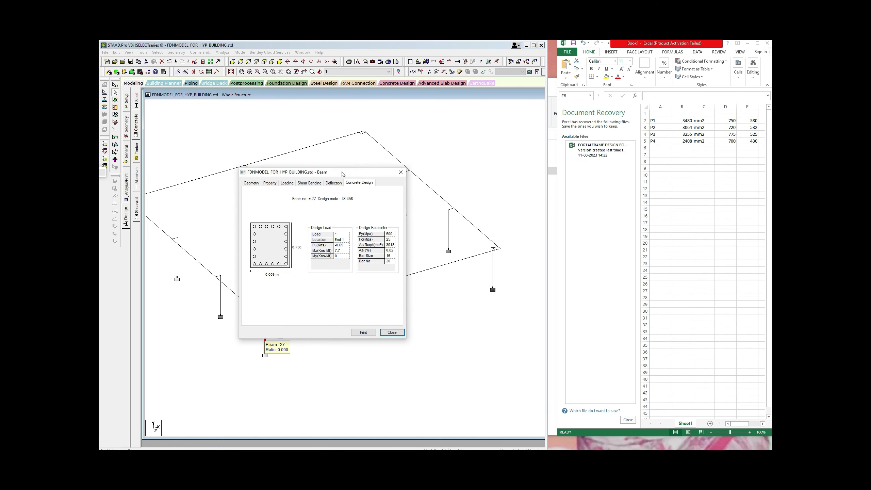
drag(343, 175, 293, 127)
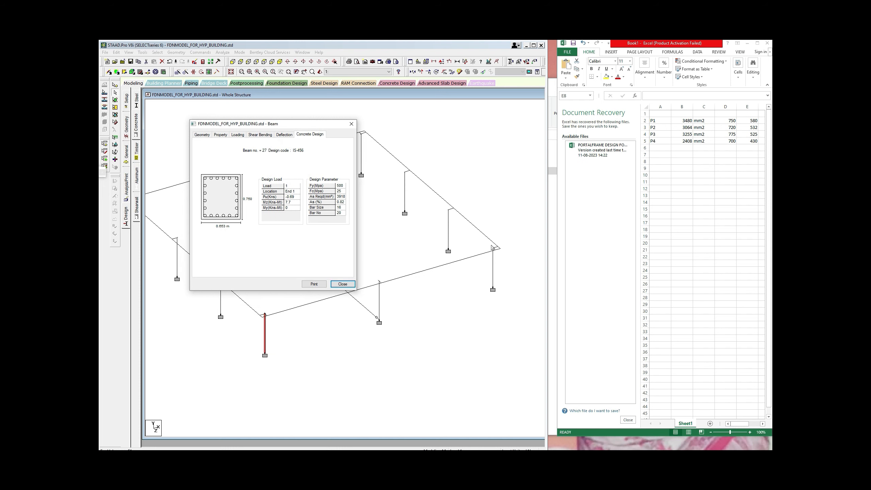
click(492, 262)
Step: In the workbook, enter p5 in A6 and the required steel area 3918 in B6
click(657, 148)
click(657, 148)
text(p)
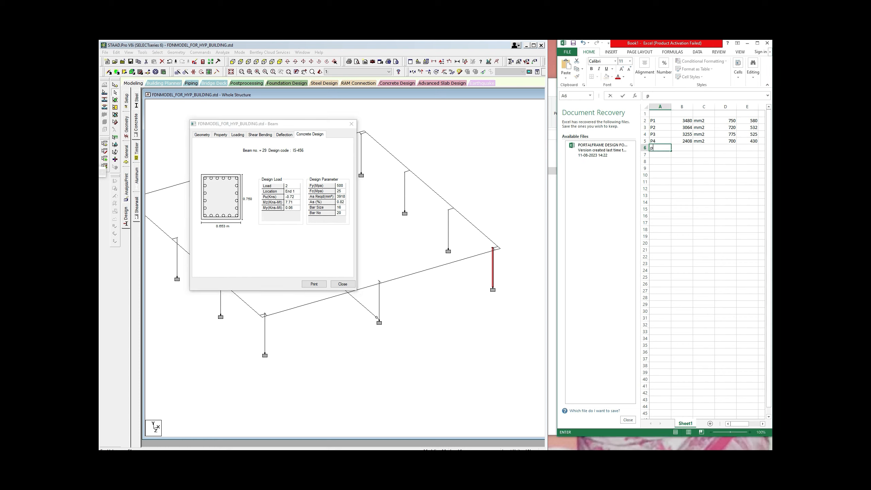
text(5)
click(679, 148)
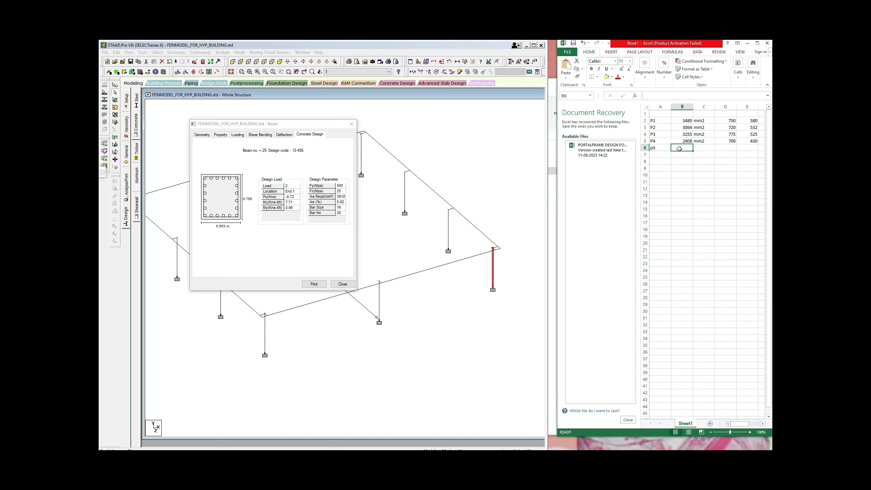
text(3918)
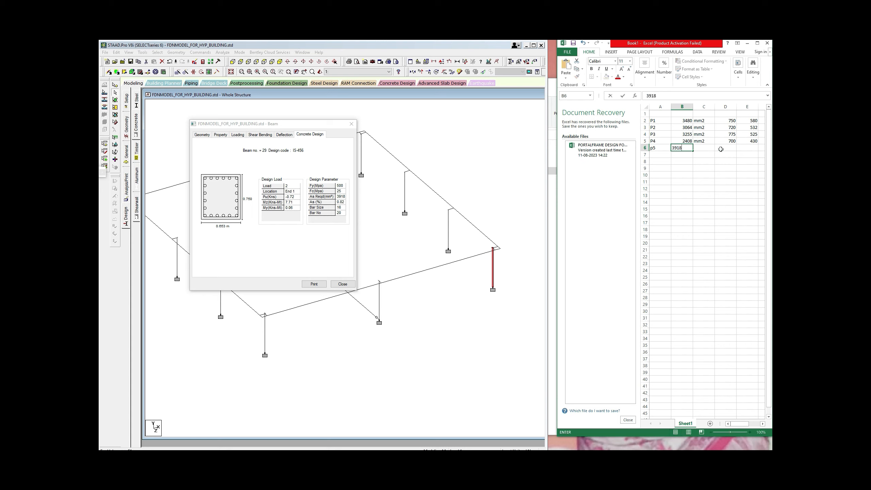
Step: Enter the P5 section size as 750 in D6 and 653 in E6, and correct the label in A6 to P5
click(721, 149)
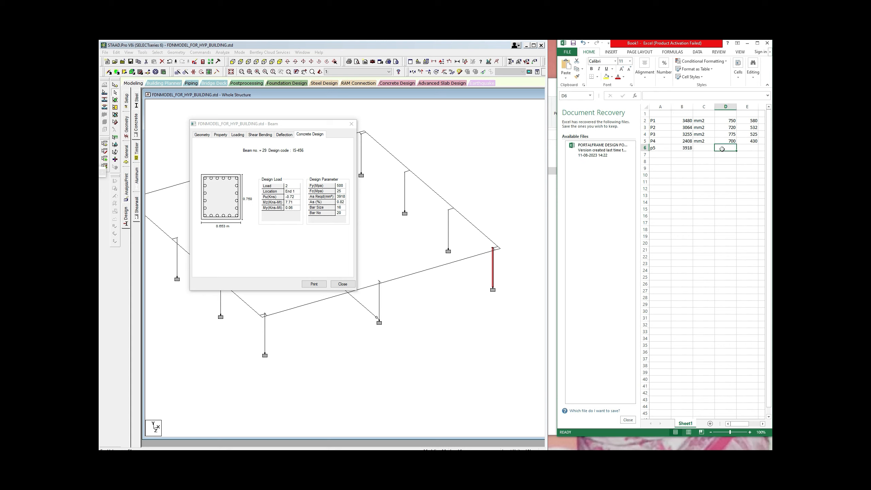
text(750)
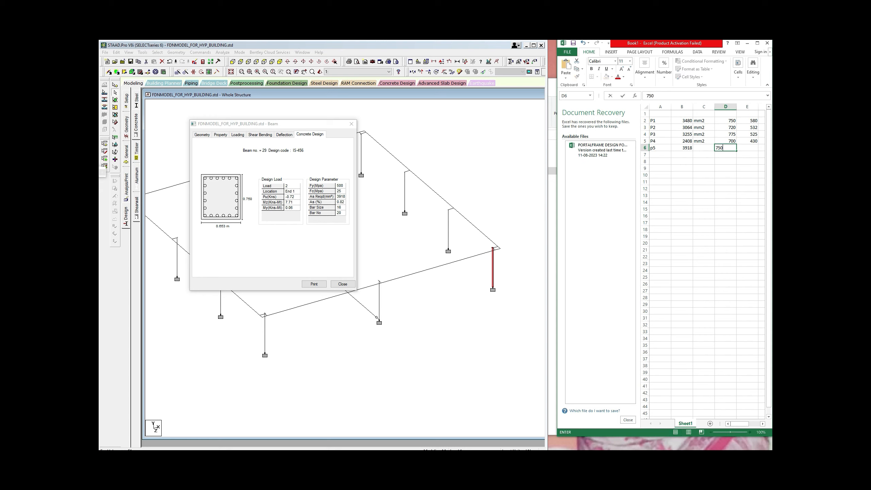
click(748, 149)
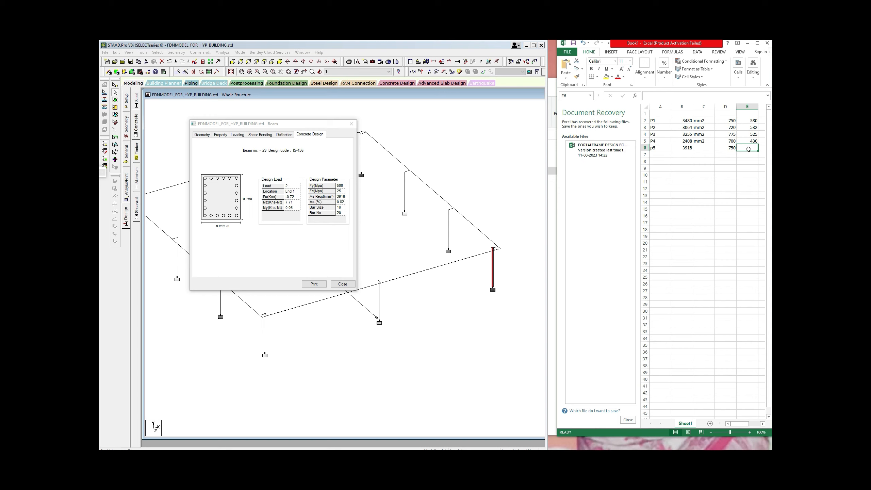
text(653)
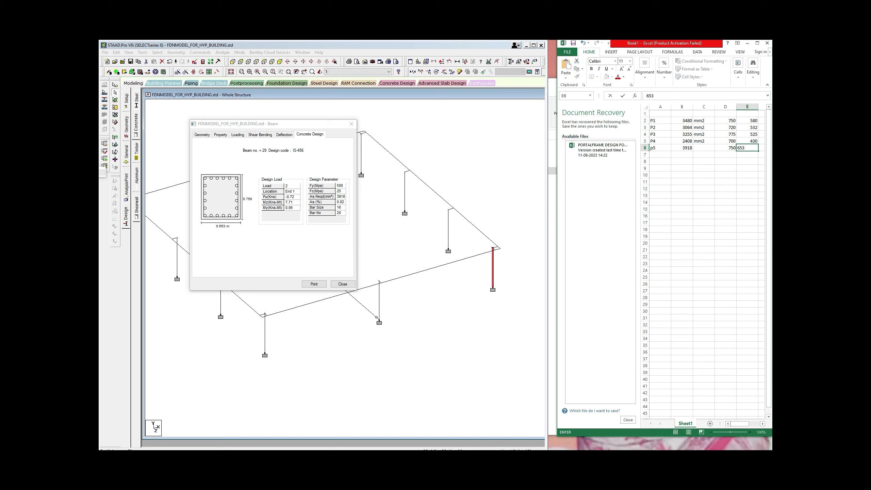
click(661, 148)
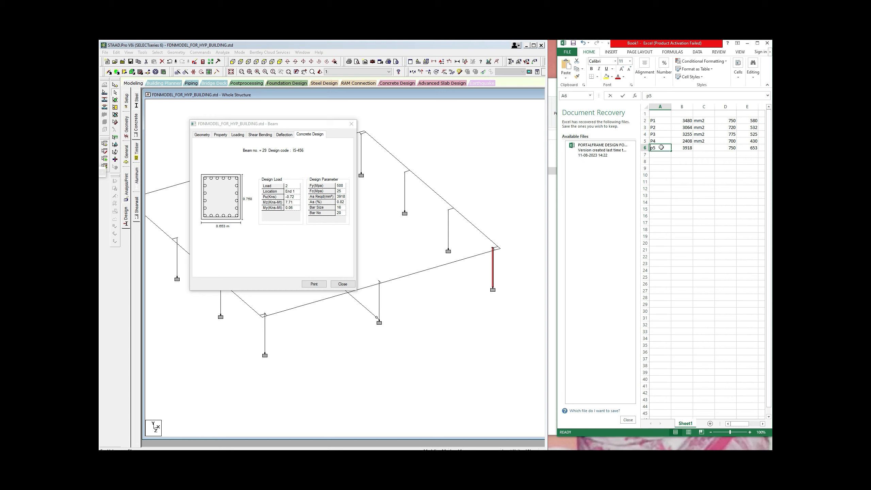
text(P)
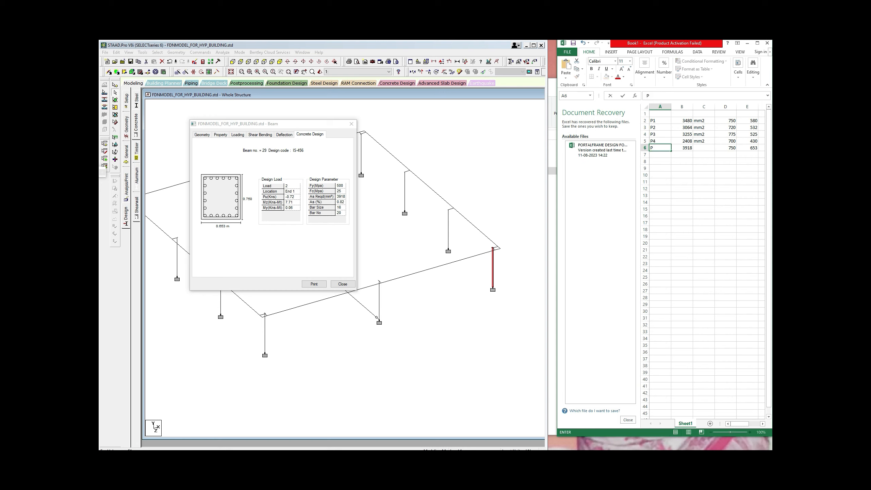
click(660, 182)
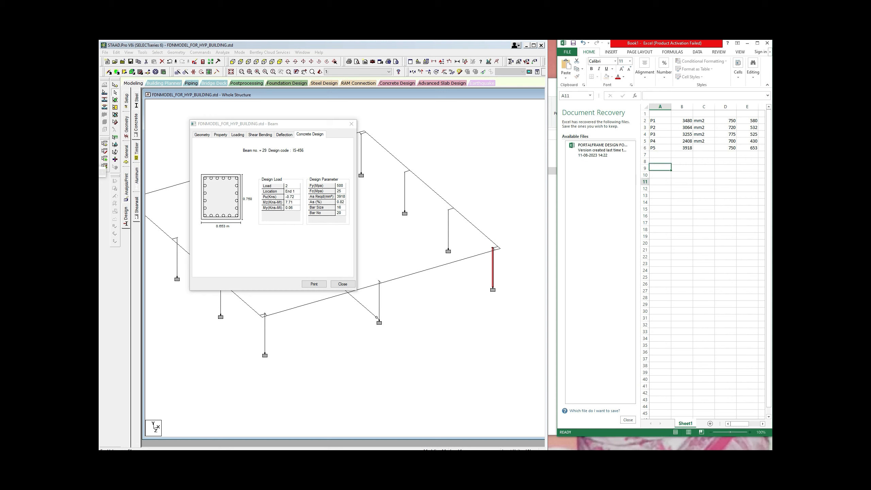
Step: Close the column 29 results and select all members with property 6, Rect 0.63x0.35
click(351, 124)
click(158, 52)
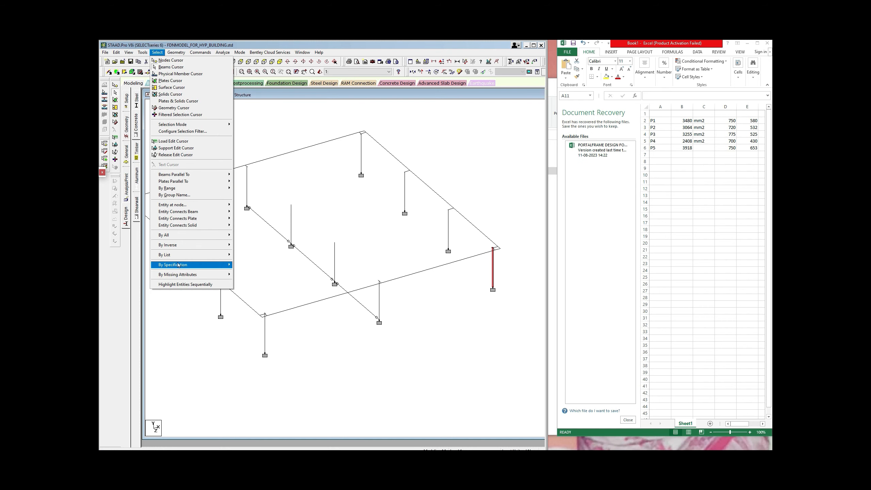
mouse_move(187, 265)
click(256, 271)
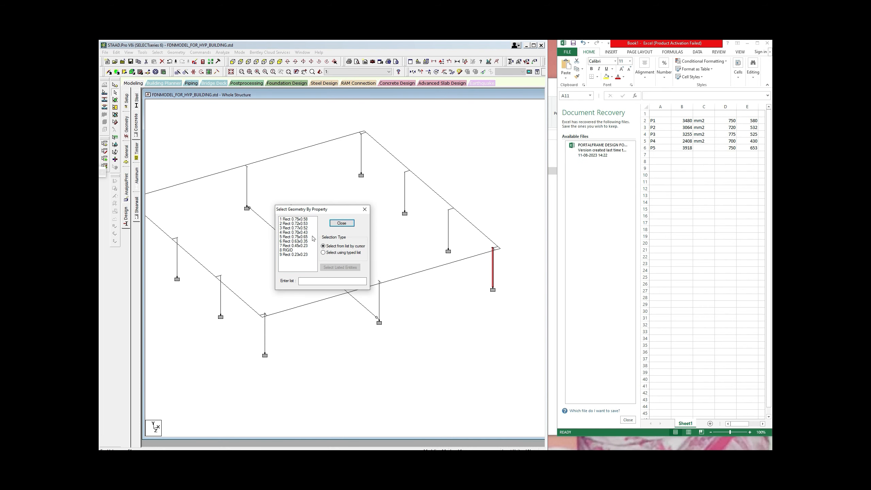
click(301, 242)
click(364, 210)
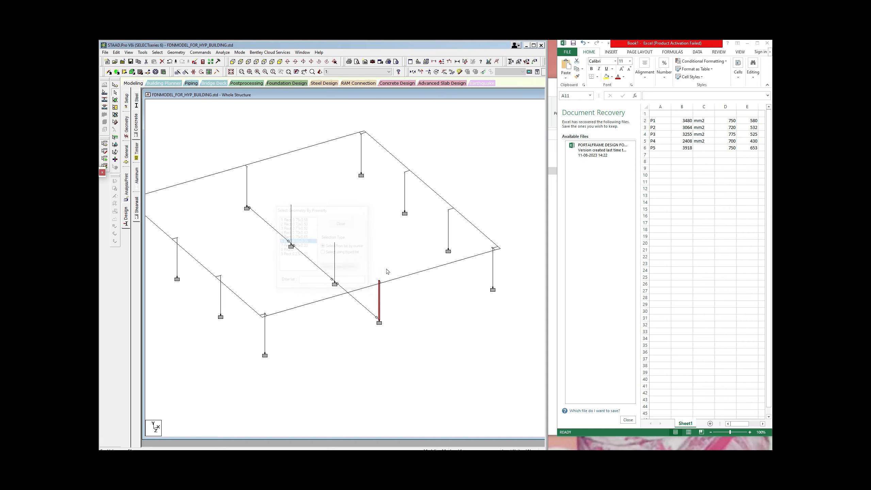
Step: Examine the concrete design results of the selected property 6 column, moving the results window clear of it
double_click(379, 299)
click(359, 182)
drag(314, 173, 238, 152)
Step: In the workbook, enter p6 in A7 and the required steel area 1750 in B7
click(658, 155)
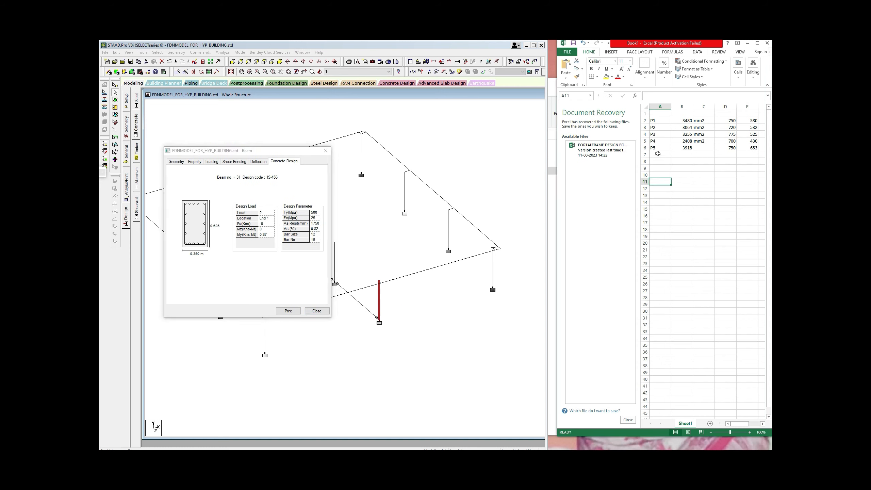
click(658, 154)
text(p)
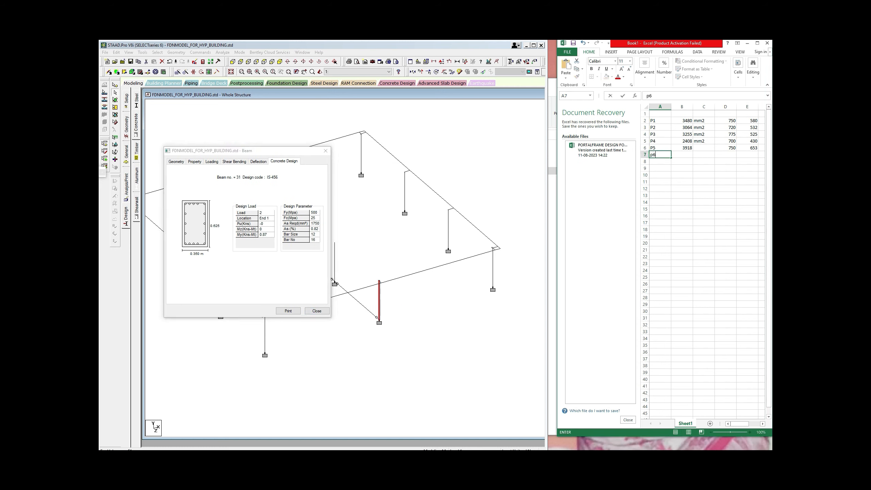
text(6)
click(686, 155)
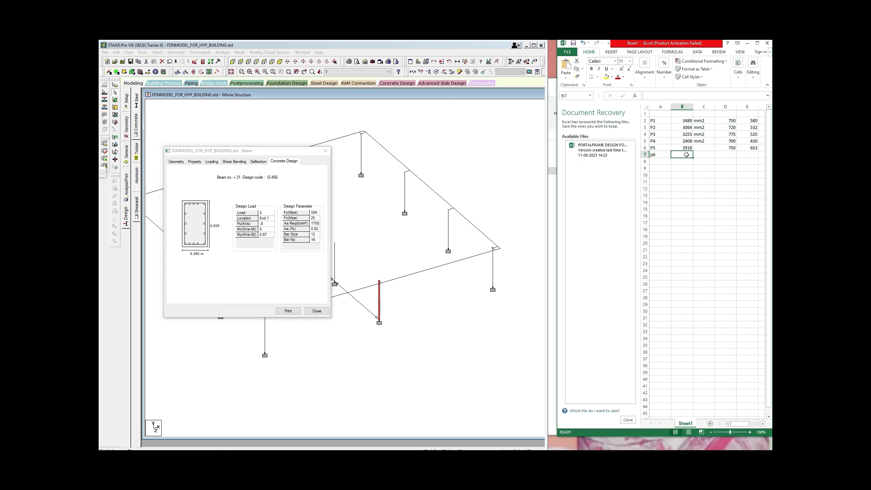
text(1750)
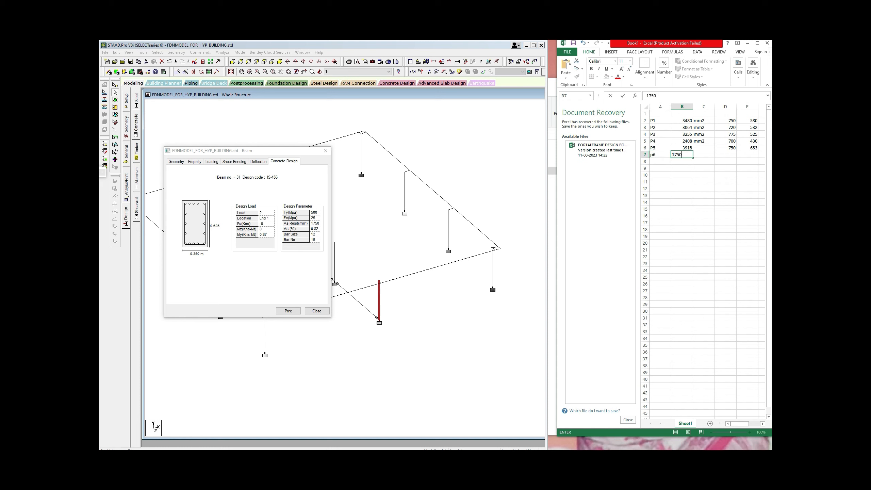
Step: Enter the p6 section size as 625 in D7 and 350 in E7
click(730, 156)
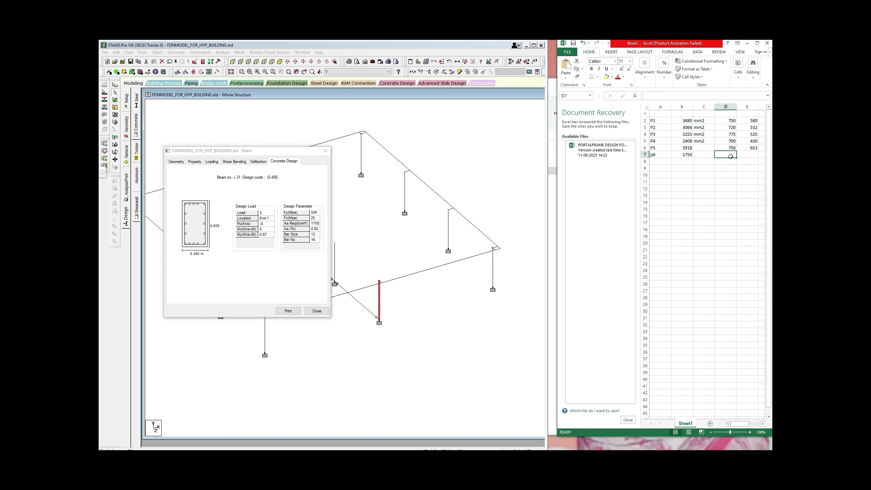
text(625)
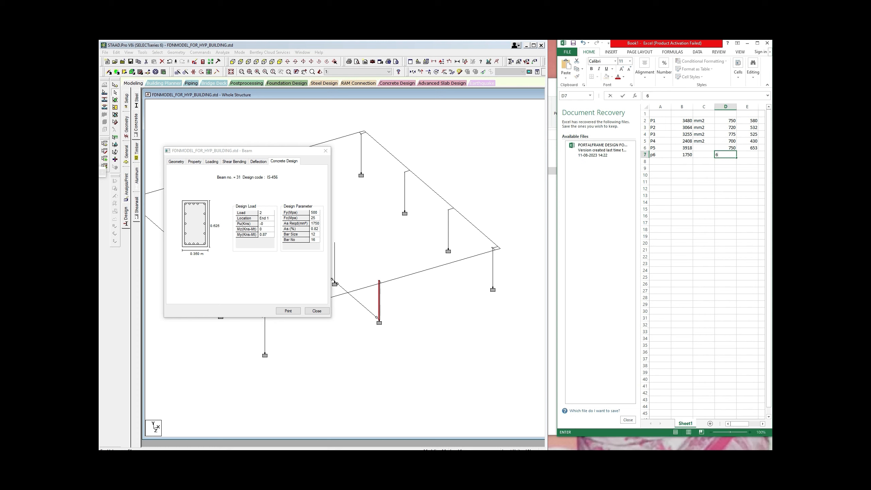
click(751, 156)
text(3)
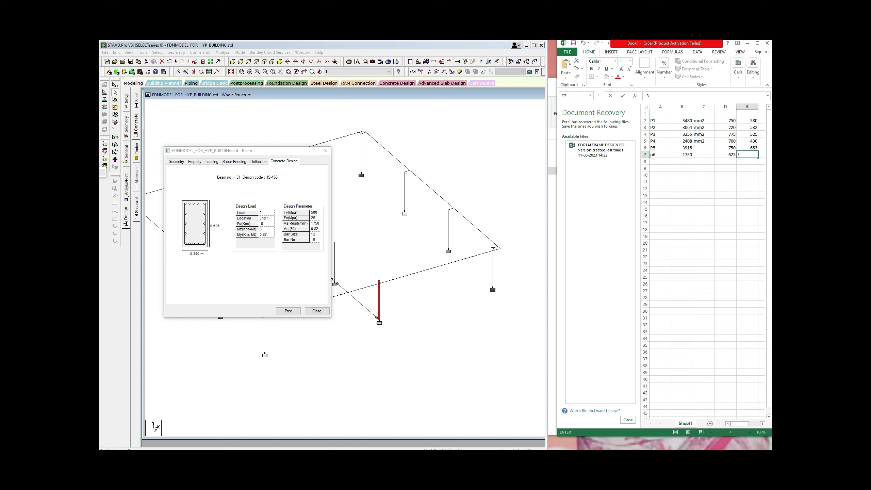
text(50)
click(747, 175)
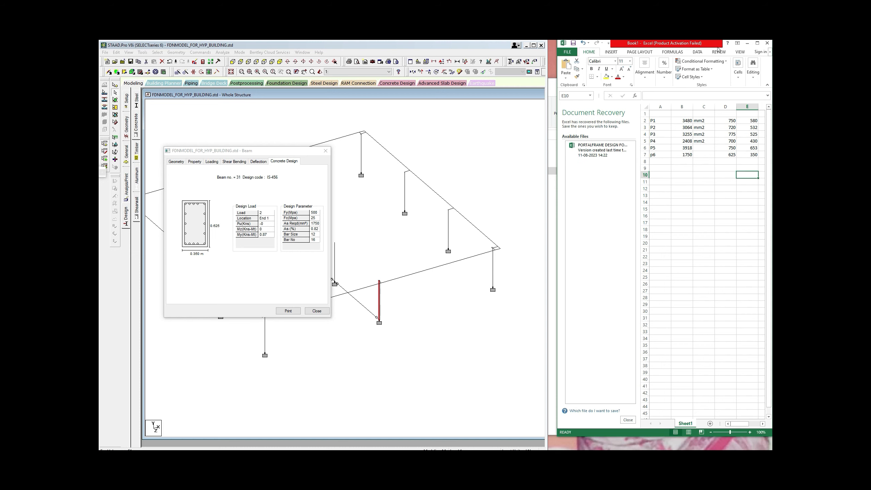
Step: Reposition the workbook window beside the beam results and widen it so more columns show
drag(720, 43, 606, 97)
drag(661, 119, 692, 105)
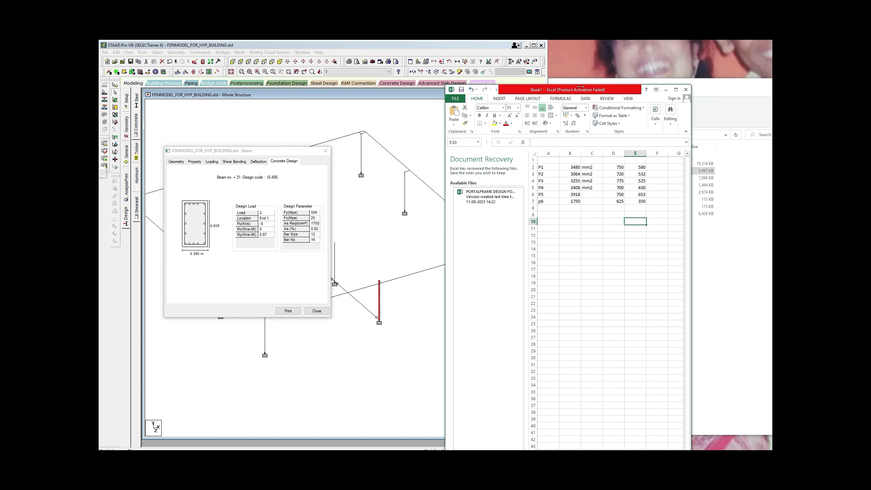
drag(580, 88, 644, 41)
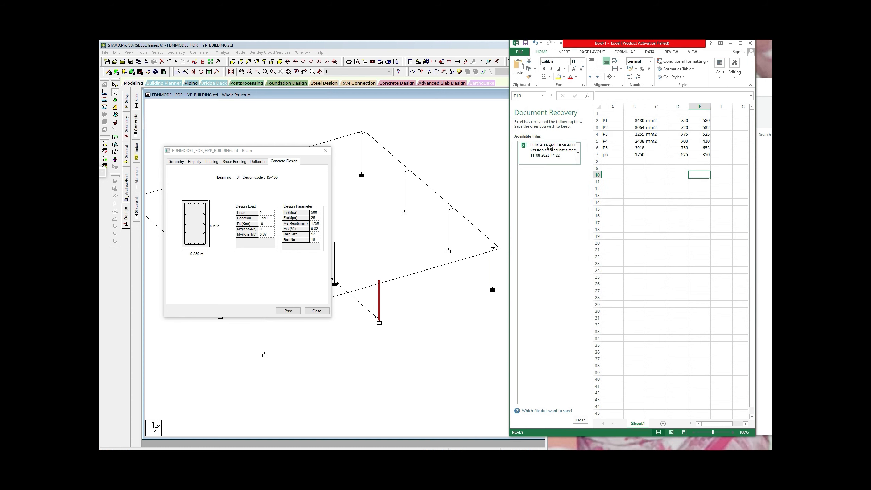
drag(508, 143, 431, 144)
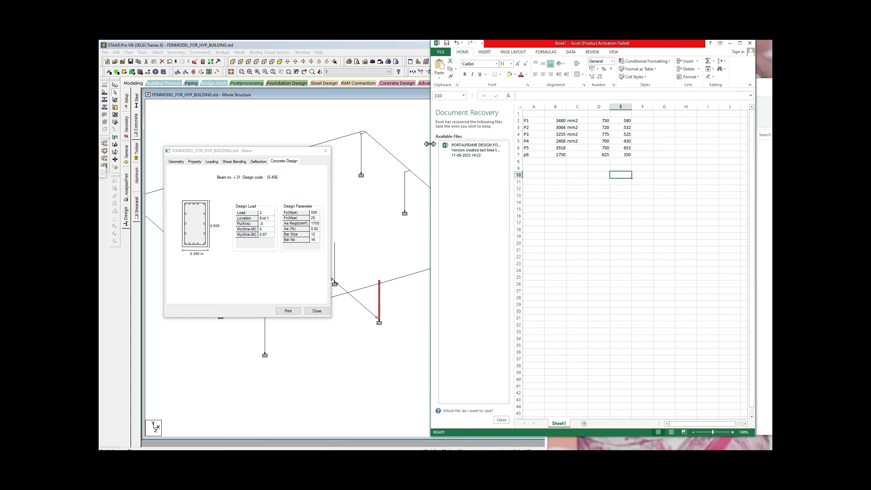
Step: Round the P2 section width in E3 to 535
click(626, 128)
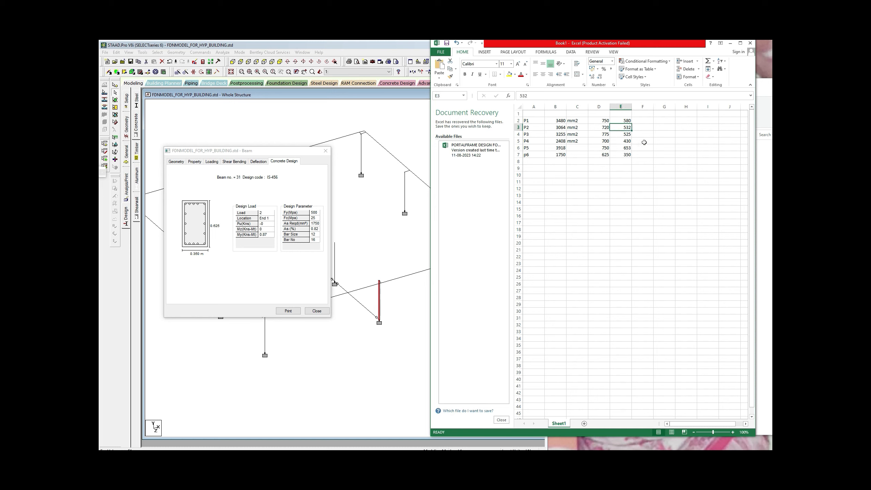
text(535)
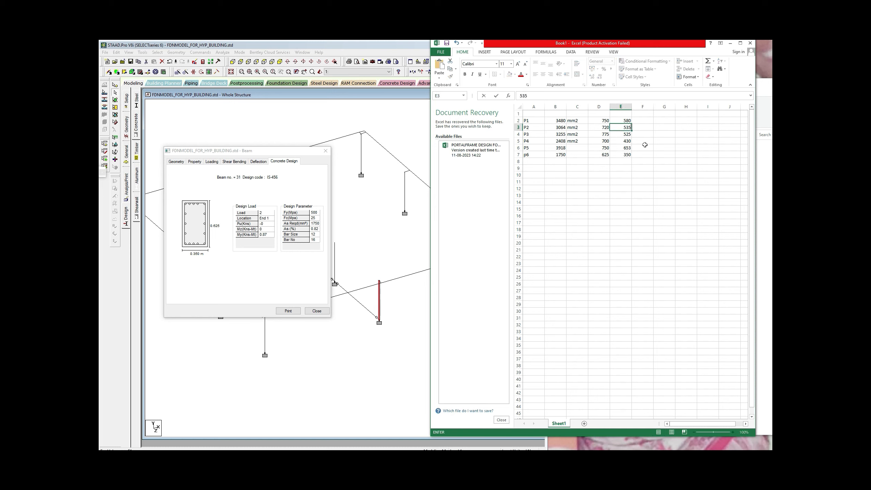
key(Return)
Step: Round the P5 section width in E6 to 660
click(628, 141)
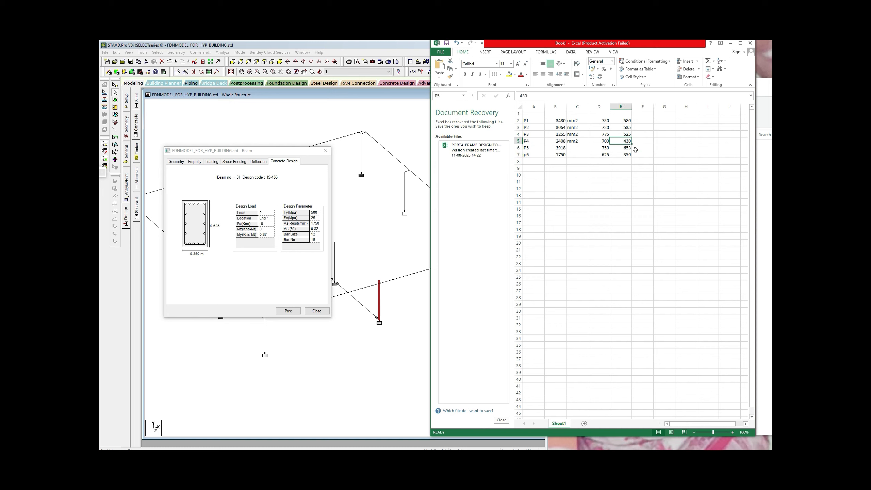
click(629, 149)
text(6)
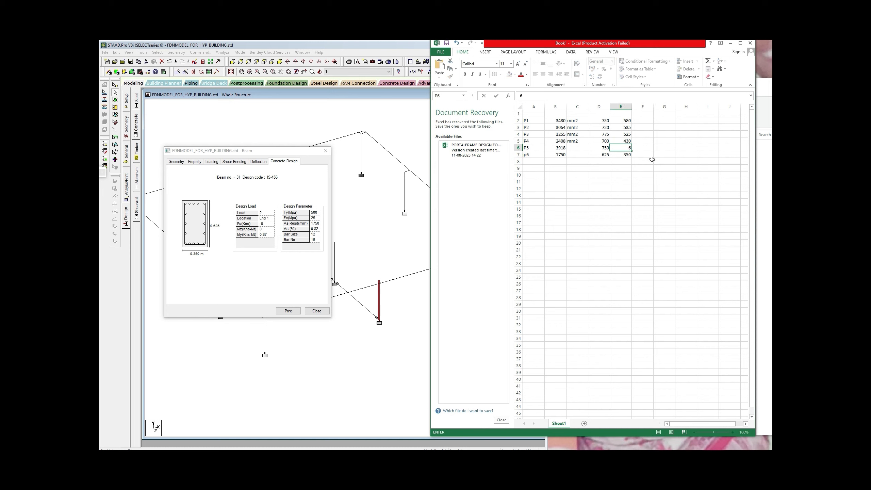
text(60)
click(641, 175)
Step: Set the P2 section width in E3 to 540
click(627, 128)
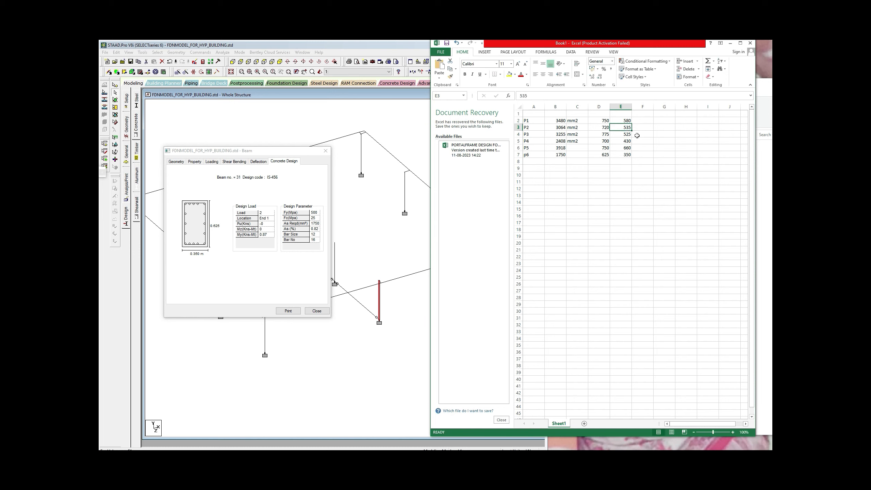
text(540)
click(640, 161)
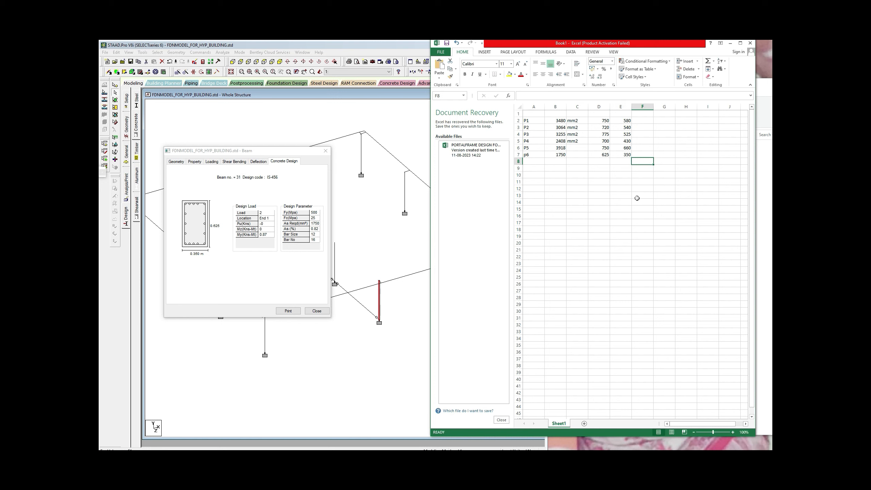
Step: Try to autofill the mm2 unit from C5 down to C7
click(576, 142)
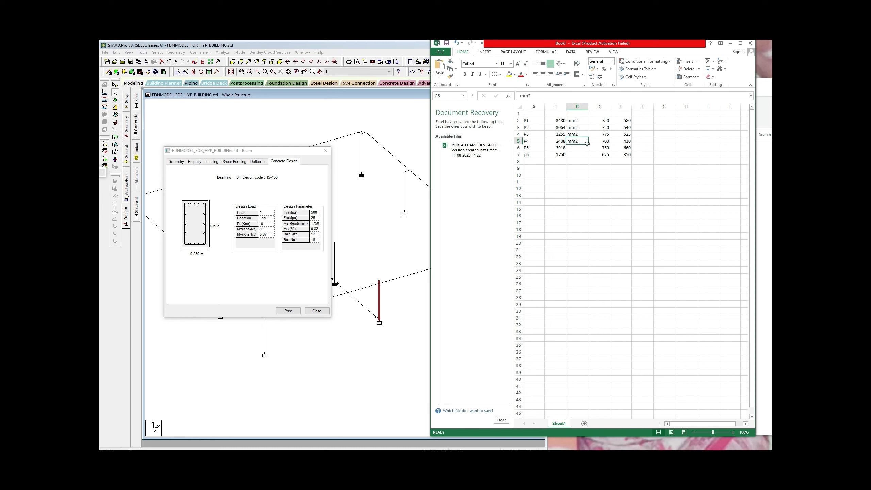
drag(587, 144, 589, 158)
click(580, 181)
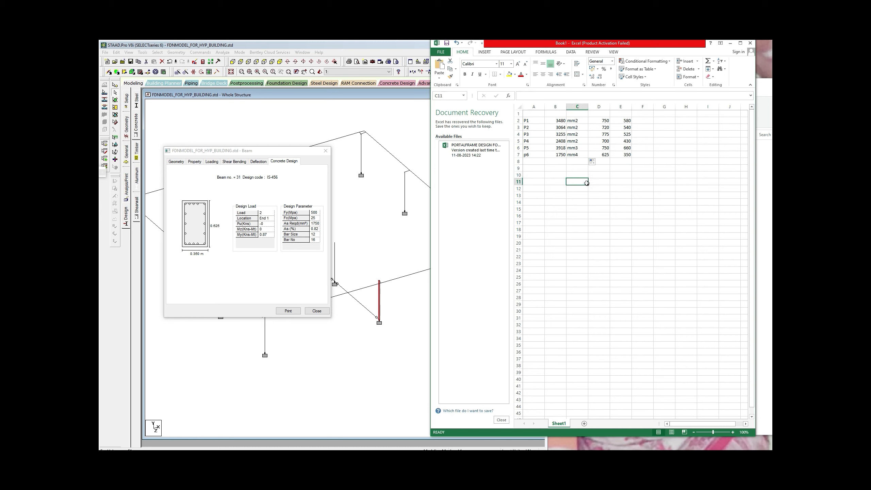
Step: Copy the mm2 unit from C4 and paste it into C5, C6 and C7
click(582, 134)
right_click(583, 133)
click(599, 146)
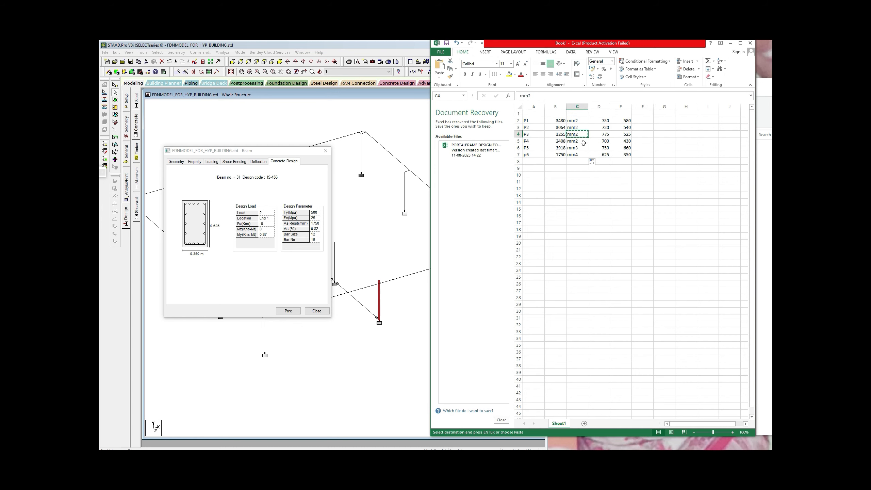
right_click(582, 143)
click(597, 173)
click(579, 148)
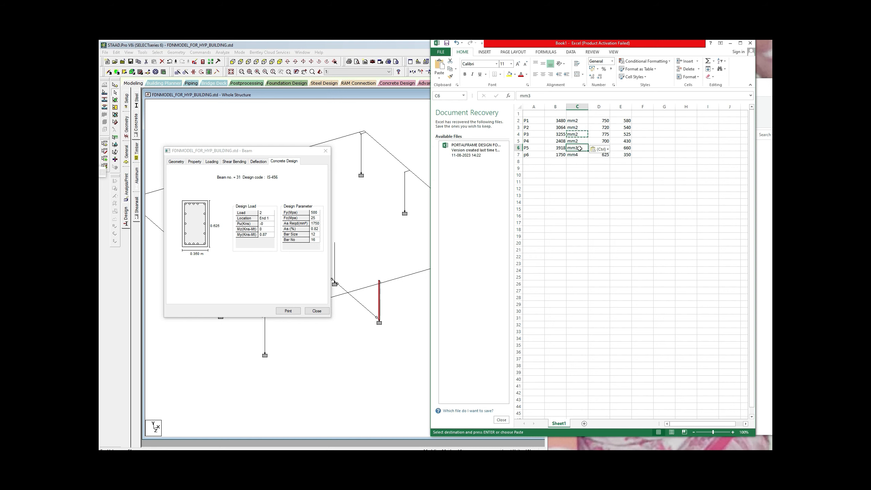
right_click(579, 149)
click(594, 181)
click(576, 155)
right_click(576, 155)
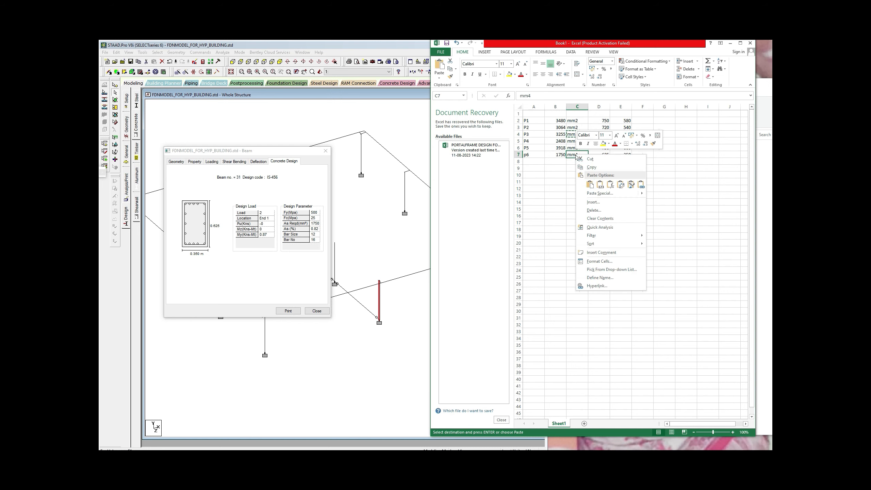
click(589, 186)
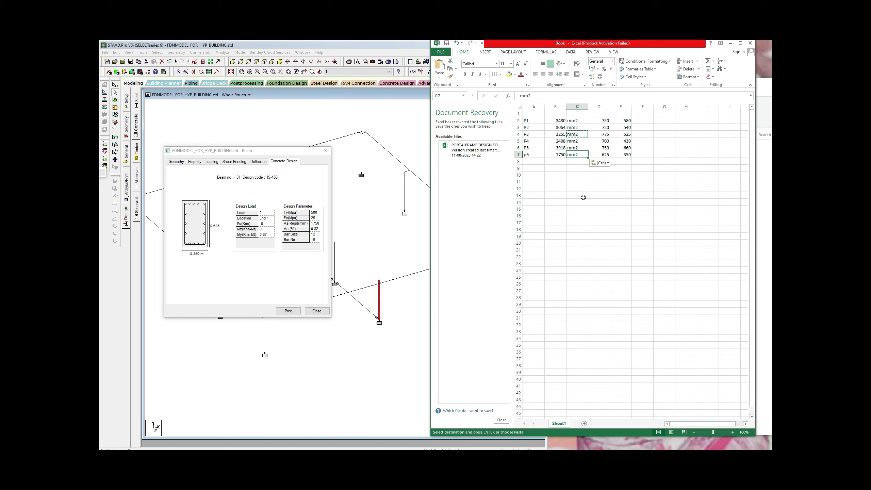
Step: Close the column 31 results in STAAD and widen the workbook window across most of the screen
click(328, 154)
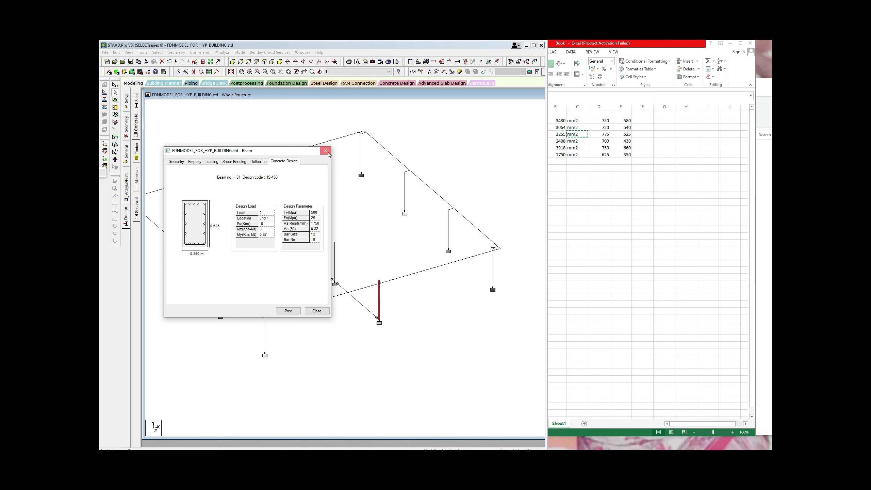
click(328, 153)
click(579, 198)
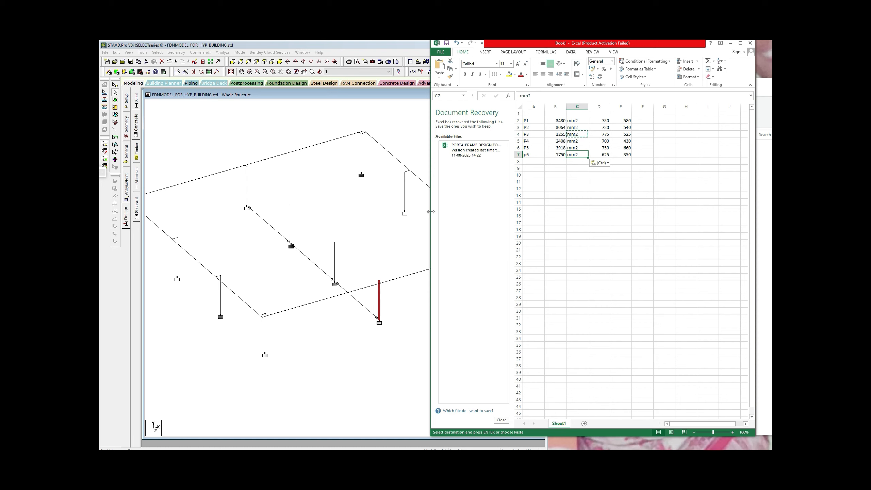
drag(431, 212, 146, 175)
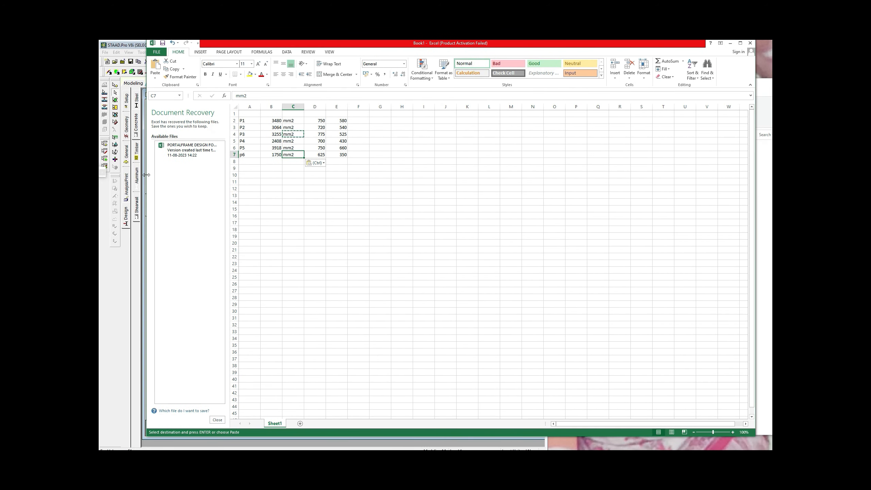
click(337, 216)
key(alt+Tab)
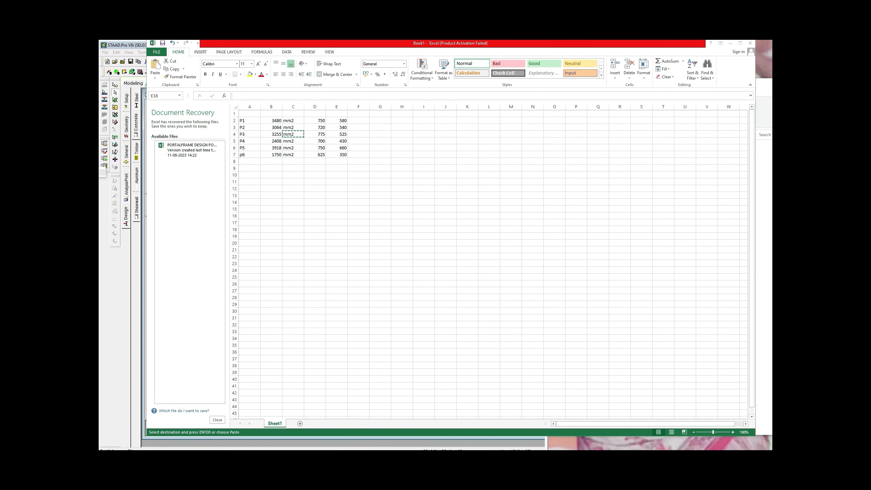
key(alt+Tab)
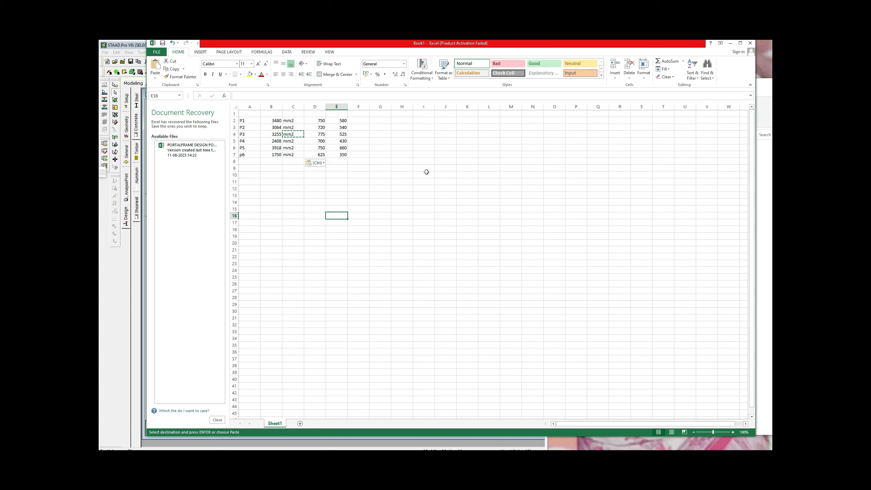
Step: Start saving the workbook as a new file and browse to Local Disk (E:)
click(163, 43)
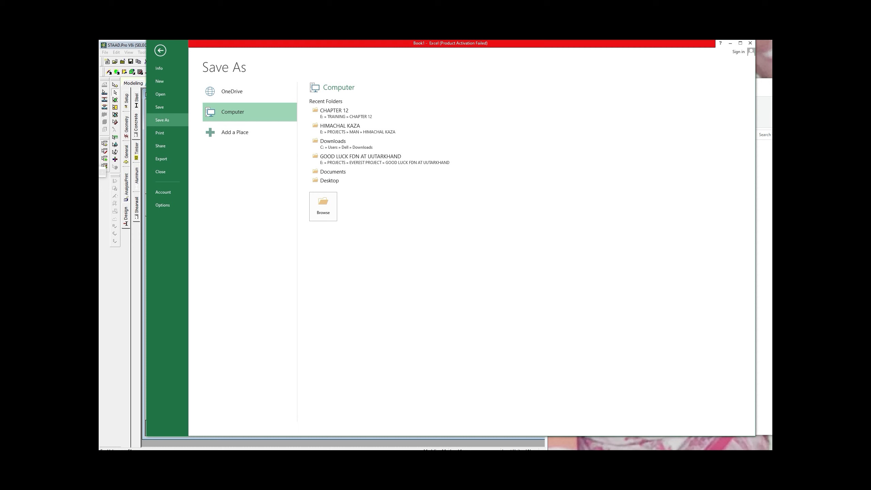
click(161, 51)
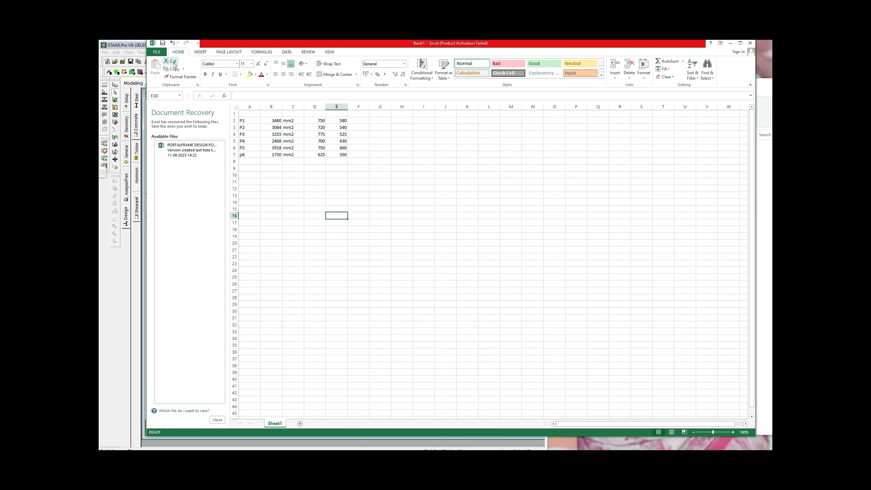
click(162, 43)
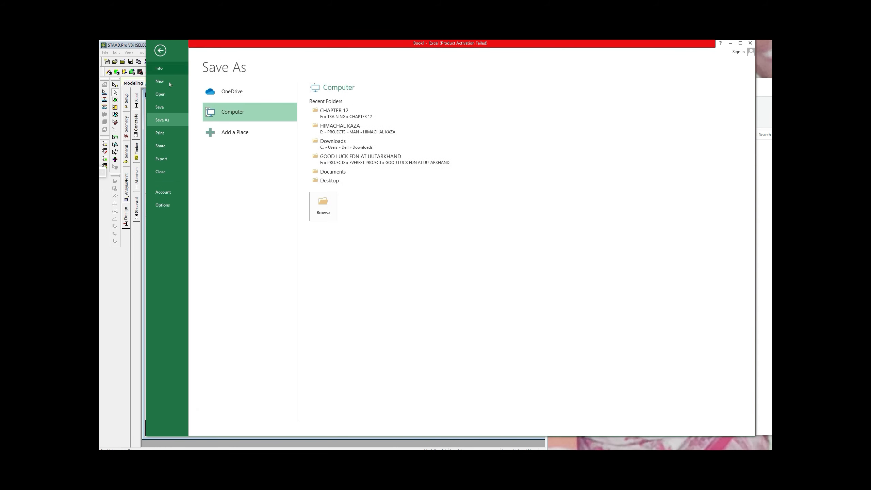
click(323, 206)
click(194, 187)
click(270, 146)
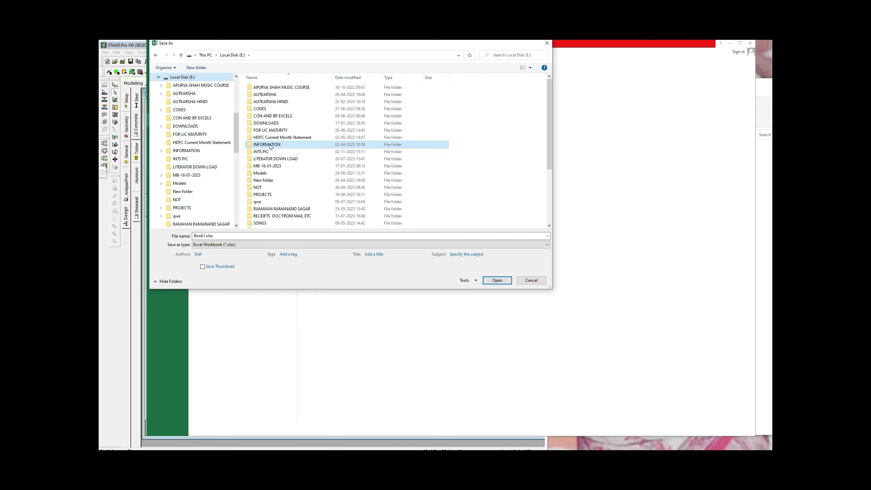
scroll(270, 145, down, 3)
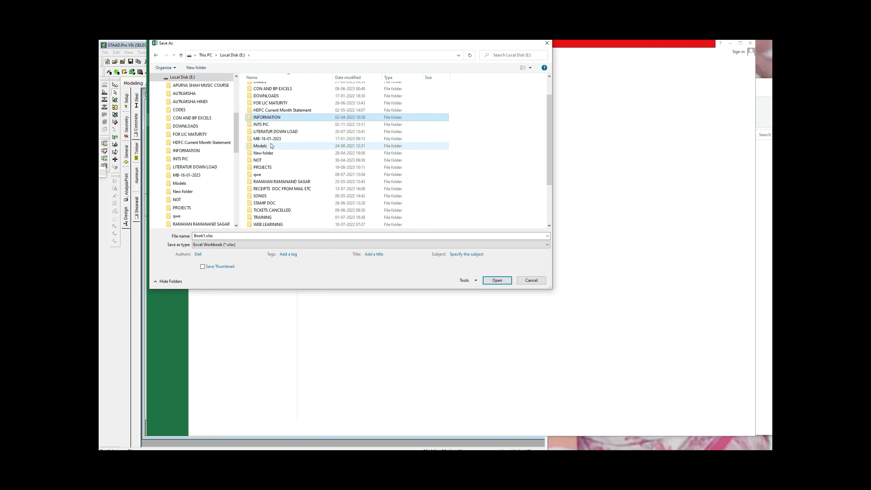
double_click(269, 138)
scroll(270, 140, down, 4)
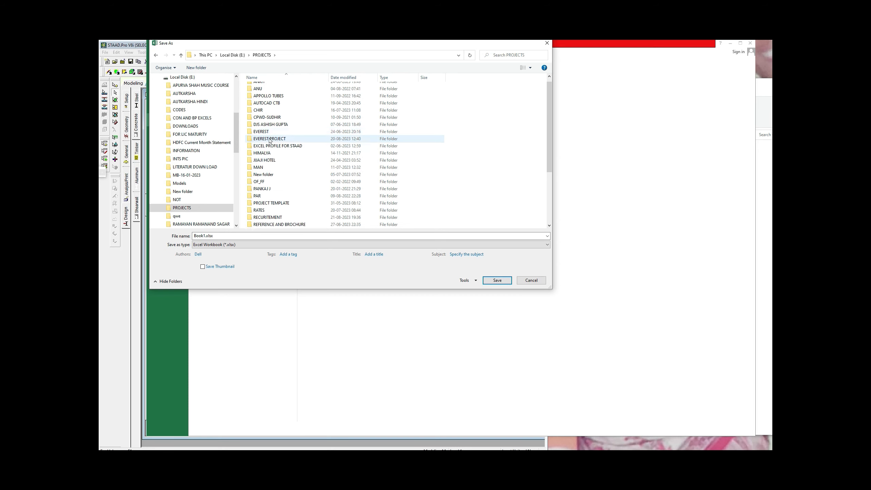
scroll(270, 161, up, 4)
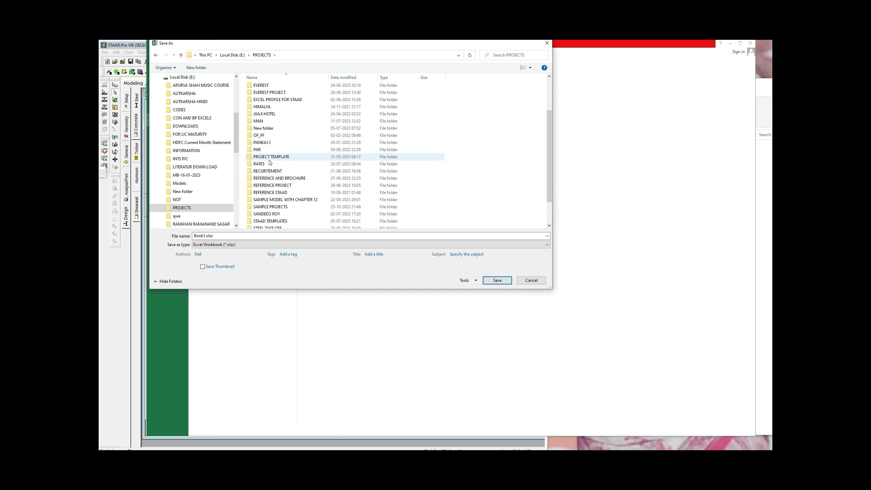
click(263, 117)
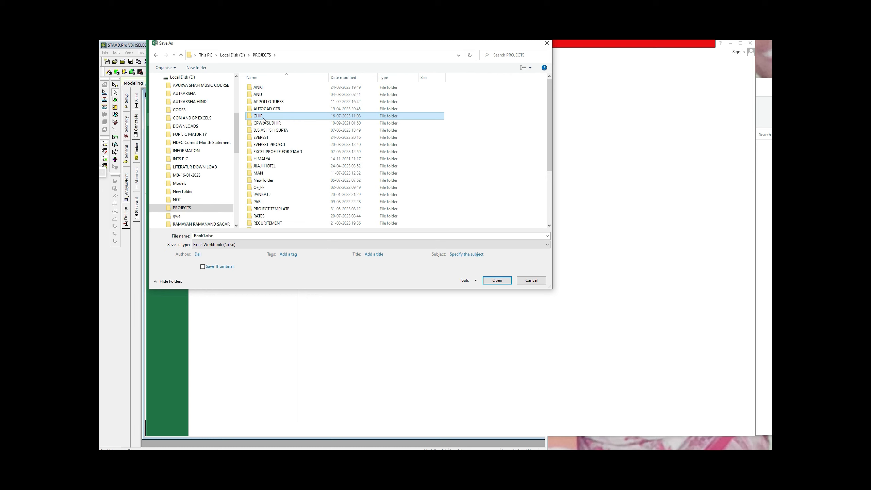
scroll(263, 119, down, 3)
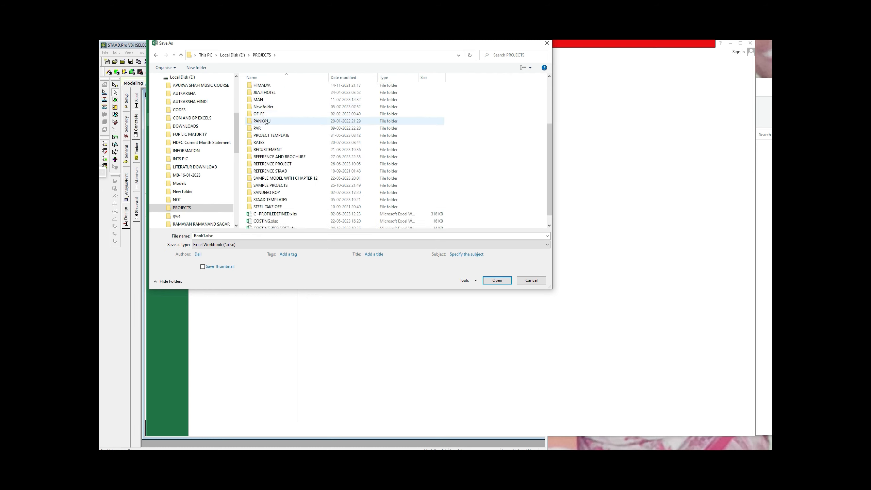
scroll(265, 121, up, 4)
click(232, 55)
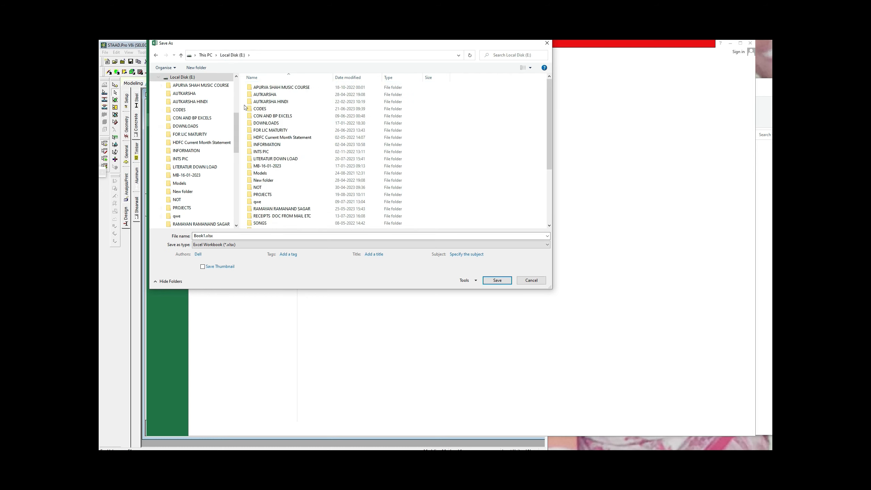
Step: Choose the FOR YOUTUBE folder inside TRAINING > TRAINING MATERIAL TO IITS AND OTHERS as the save location
click(267, 173)
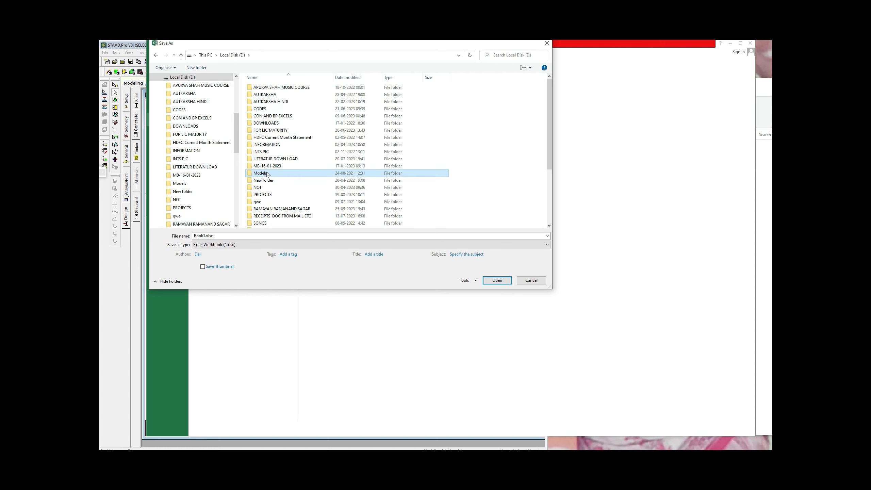
scroll(267, 174, down, 3)
double_click(266, 153)
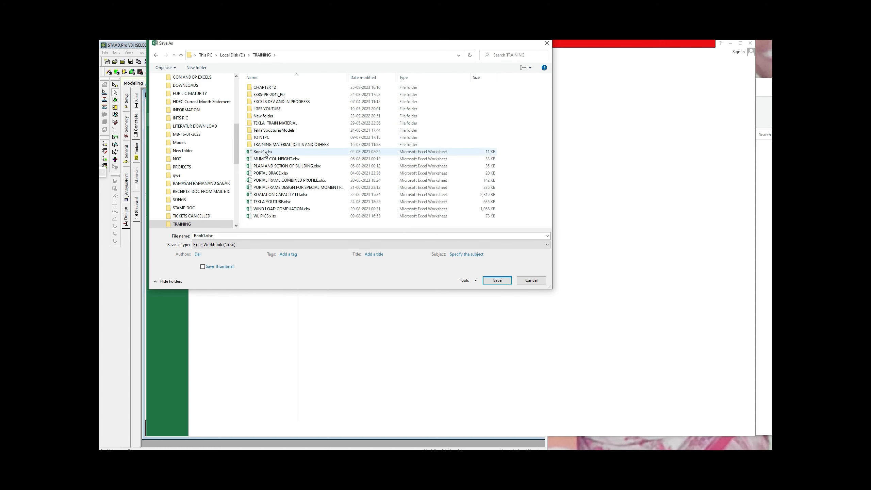
click(271, 146)
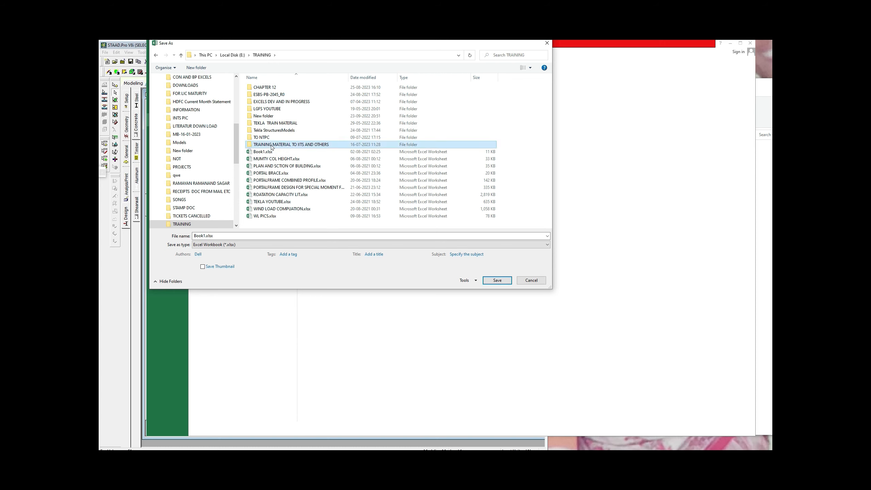
double_click(272, 145)
click(272, 158)
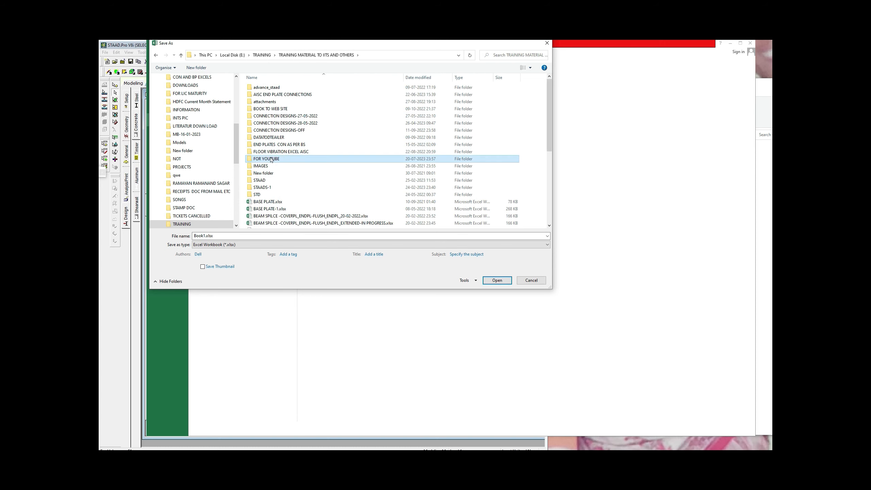
double_click(271, 159)
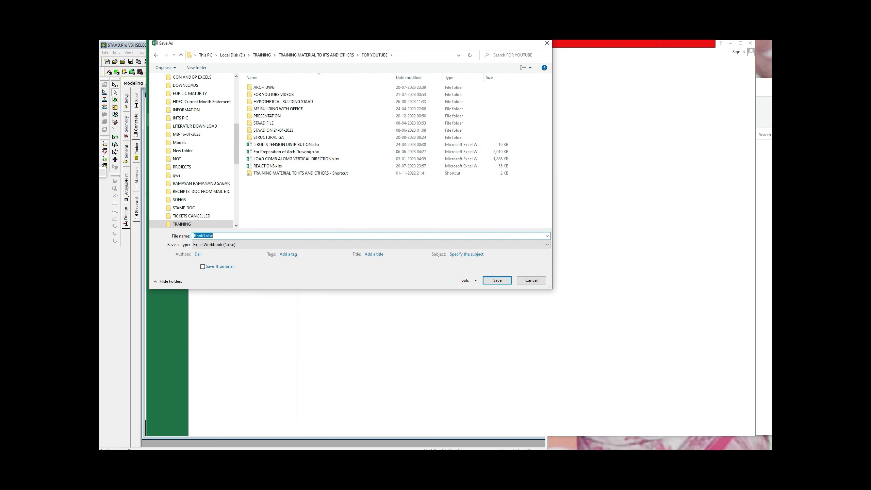
Step: Name the workbook PEDESTAL REINFOCRCEMNET DEATIL and save it
text(PDEEDES)
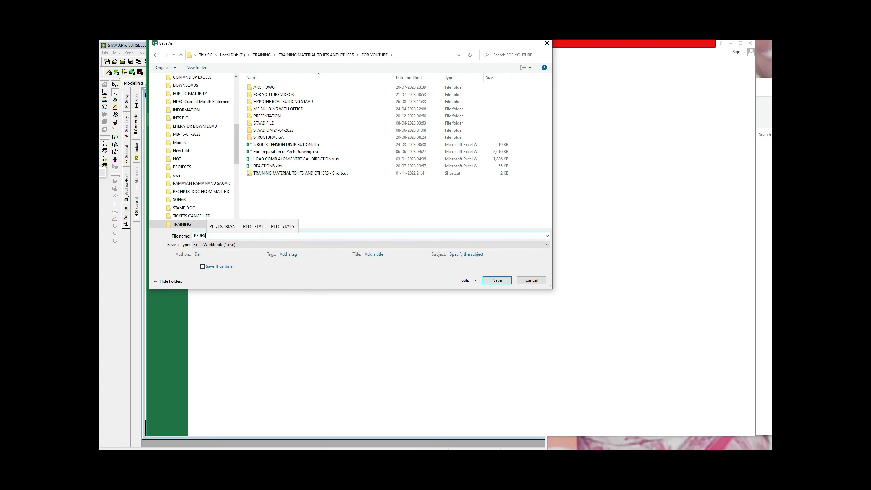
text(TAL REI)
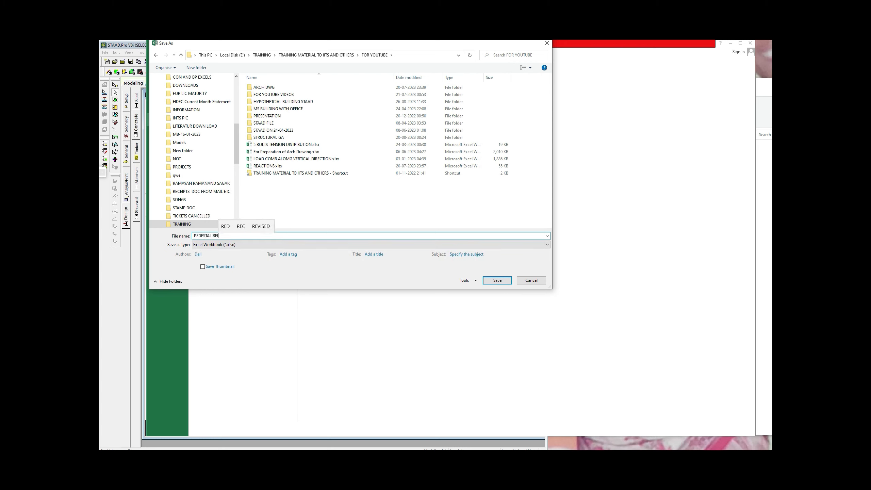
text(NFOC)
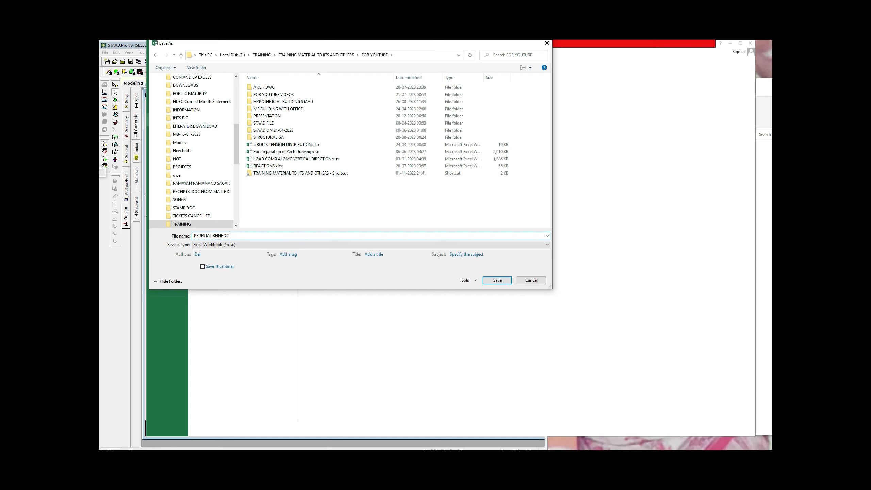
text(RCEMN)
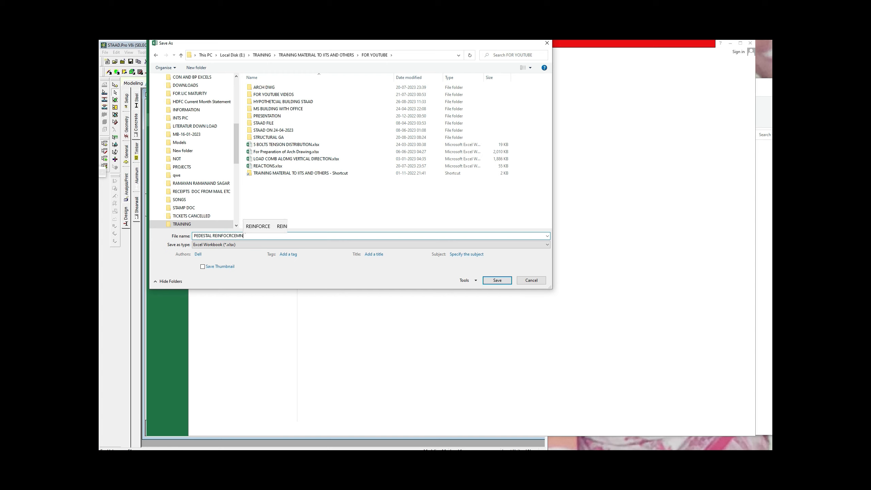
text(ET DEATIL)
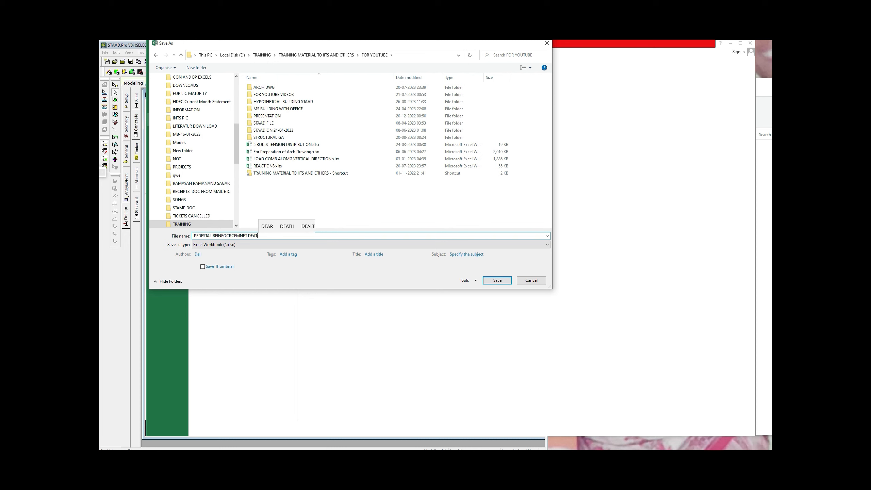
click(497, 281)
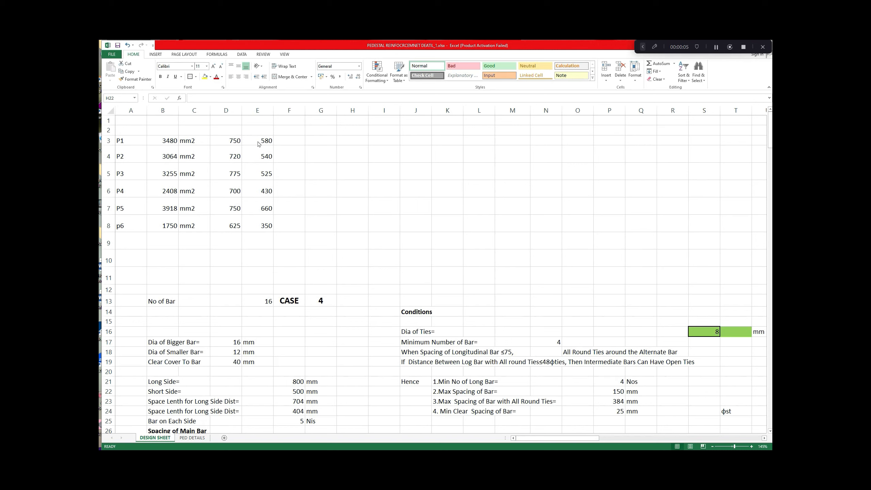
Step: Correct the pedestal label in A8 to the uppercase P6 on the design sheet
click(160, 141)
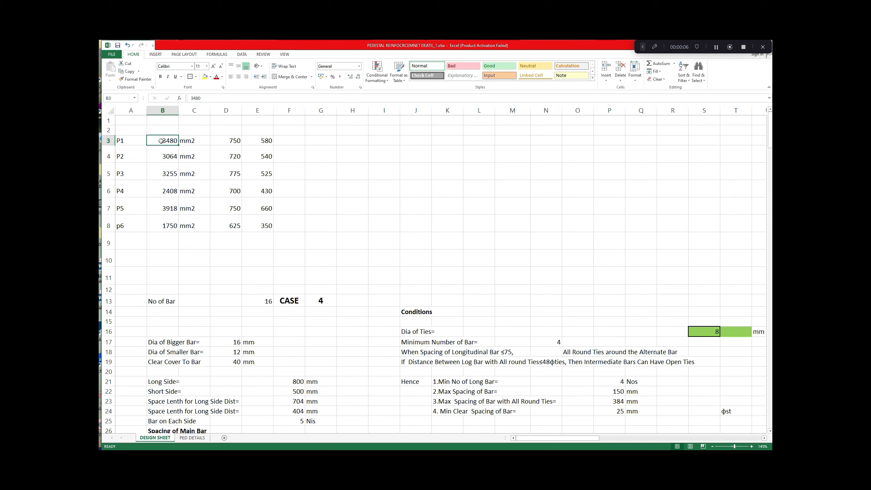
click(168, 157)
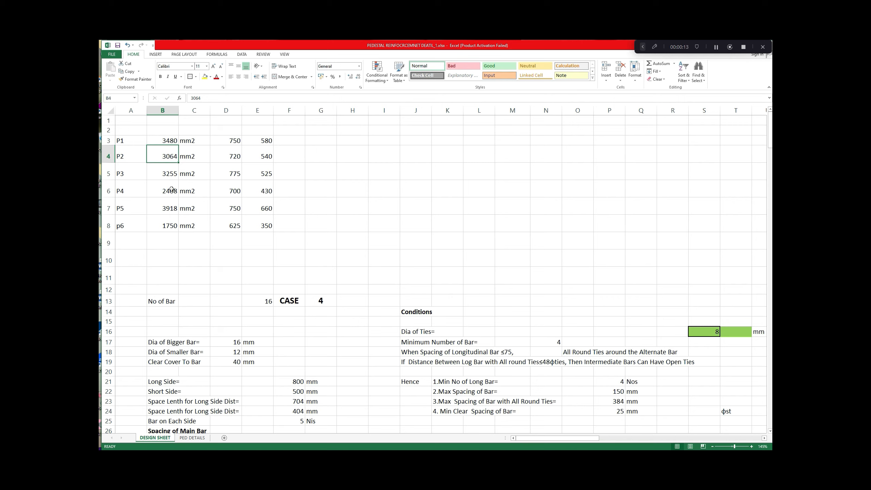
click(129, 221)
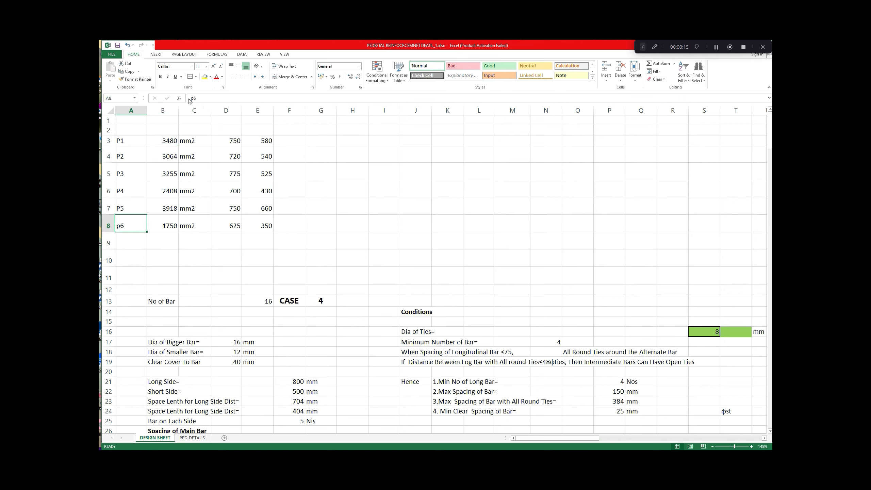
click(193, 98)
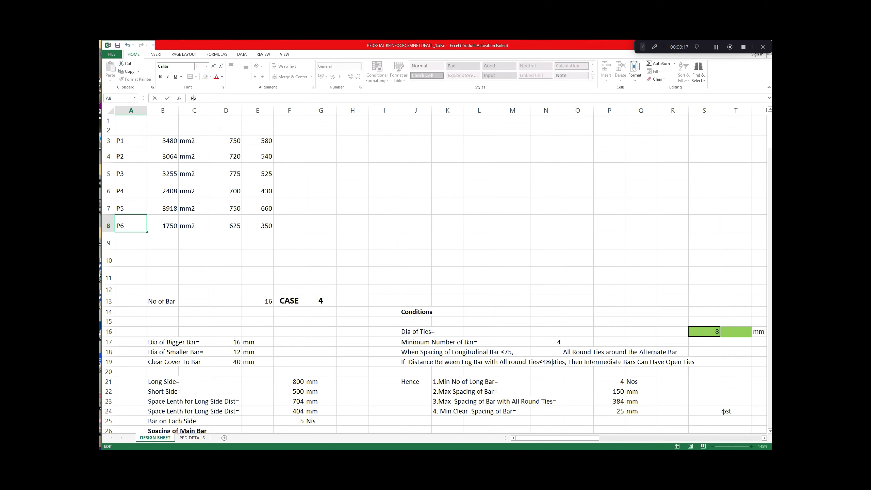
click(407, 220)
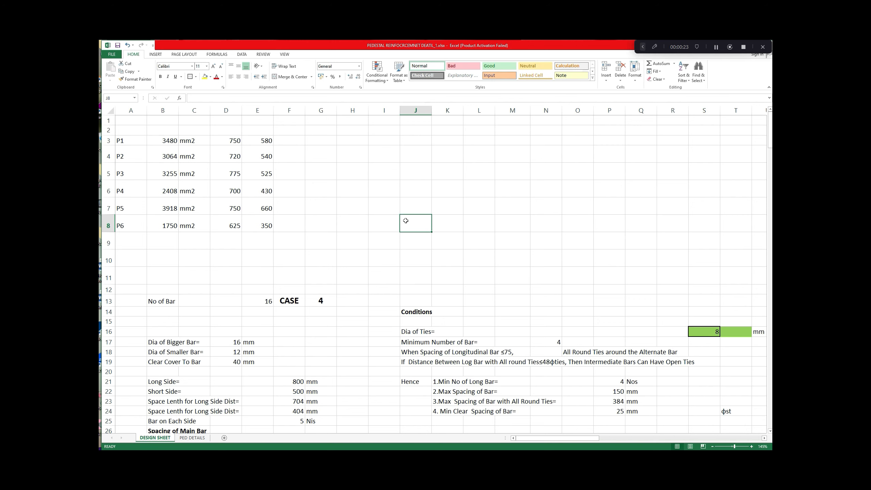
Step: Try clearing the all-round ties note beside the longitudinal bar spacing condition in row 18, and undo the deletion
scroll(406, 220, down, 2)
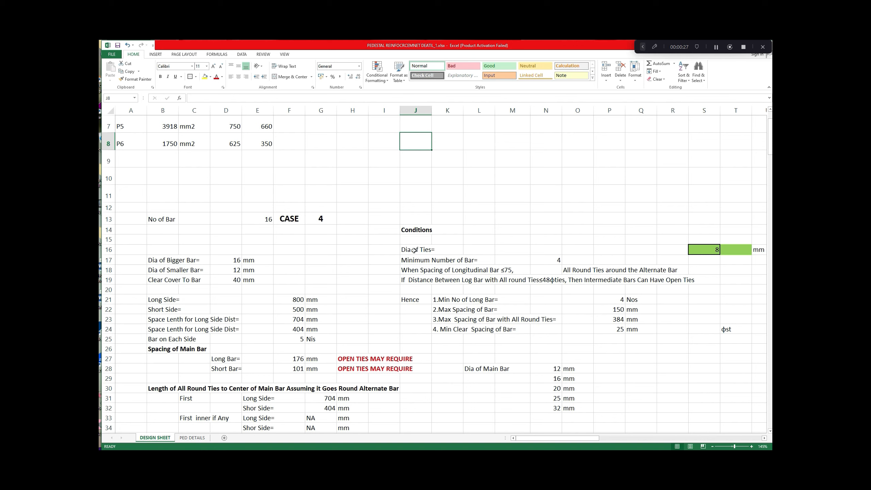
click(705, 250)
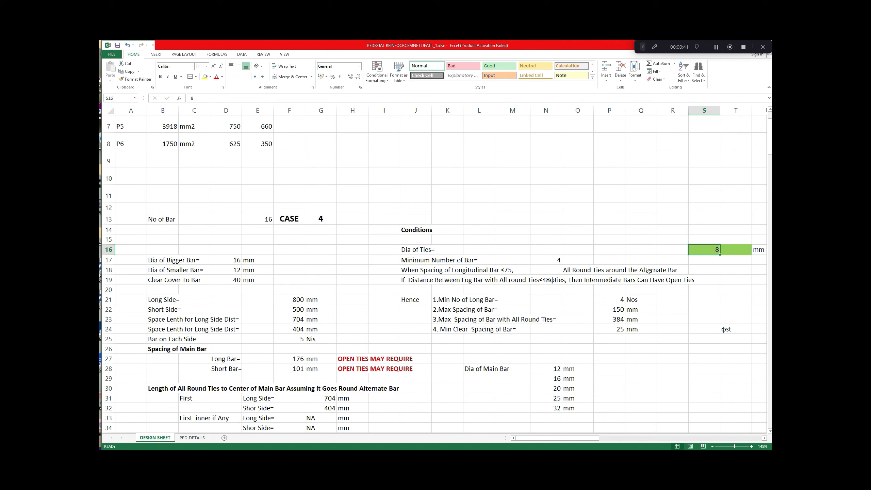
drag(570, 269, 668, 271)
key(Delete)
click(641, 299)
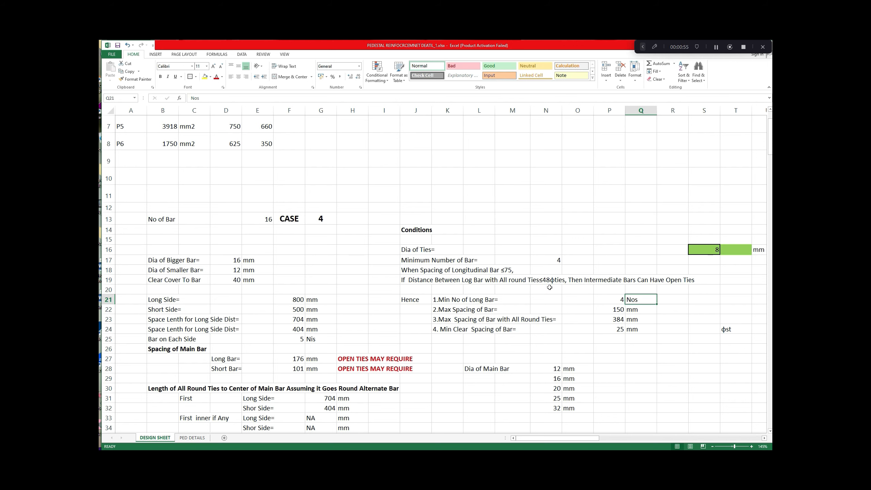
scroll(549, 288, down, 1)
click(427, 252)
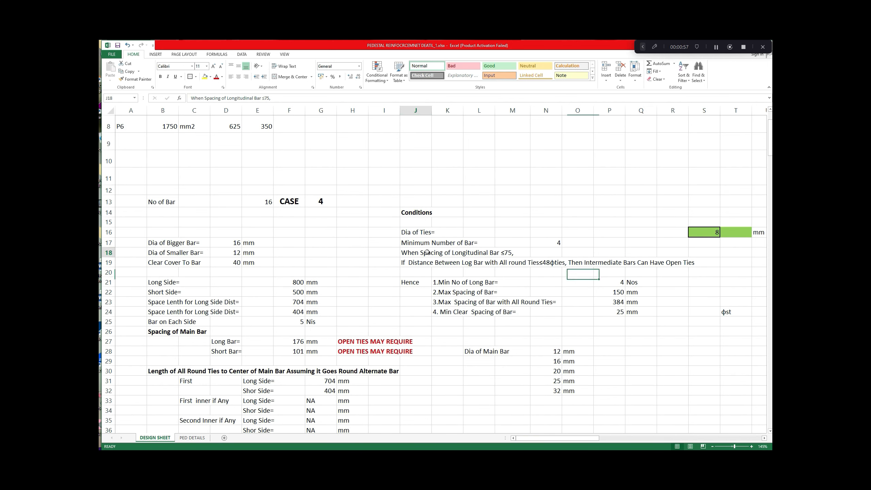
key(ctrl+z)
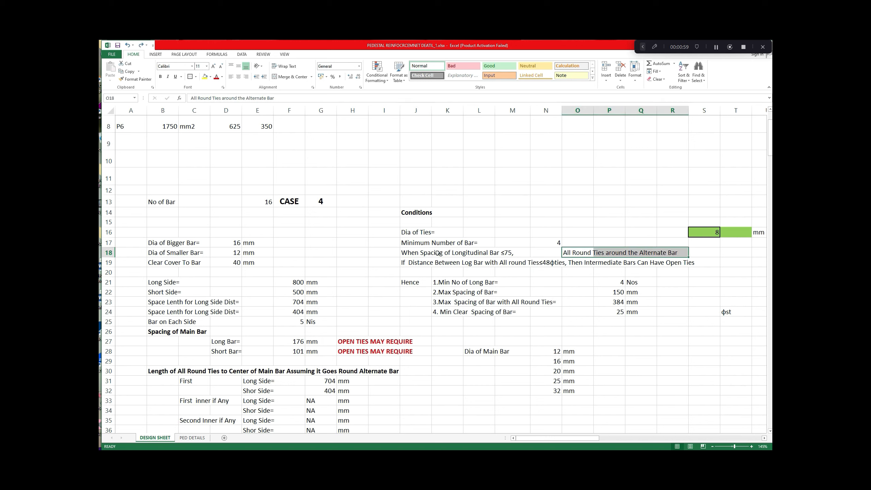
Step: Remove the words "All Round" from the note in O18, leaving "Ties around the Alternate Bar"
click(578, 254)
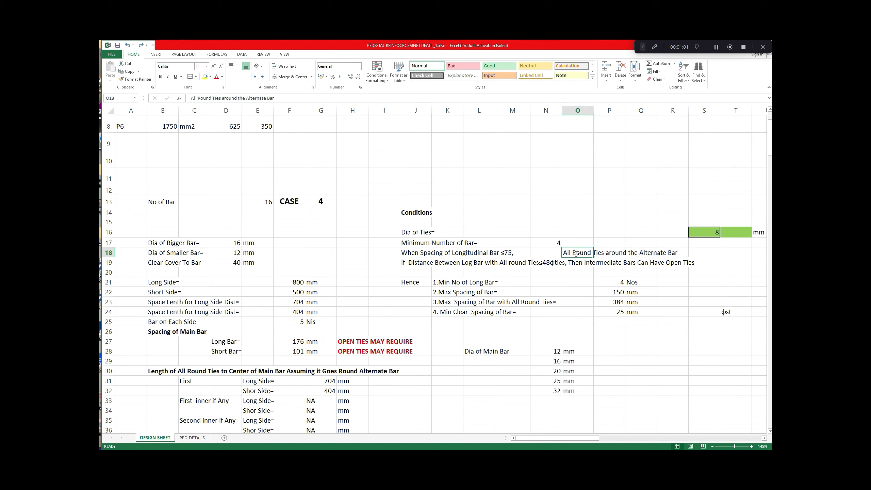
click(210, 98)
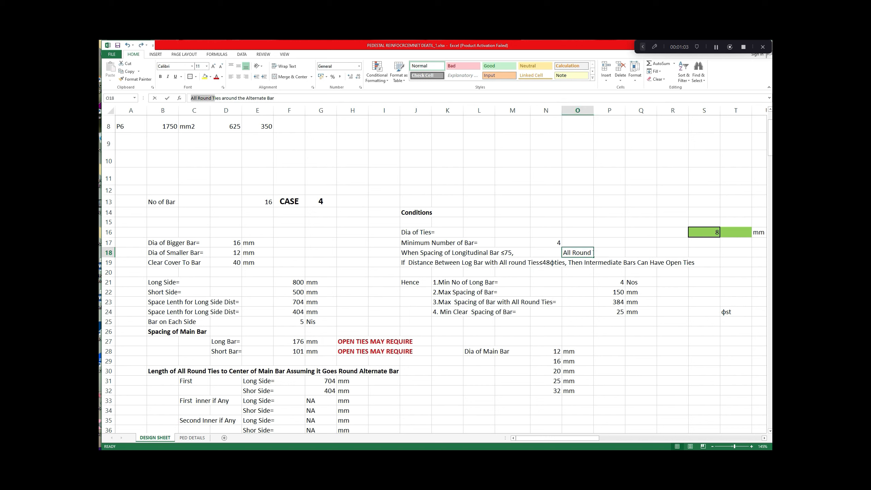
drag(211, 98, 190, 98)
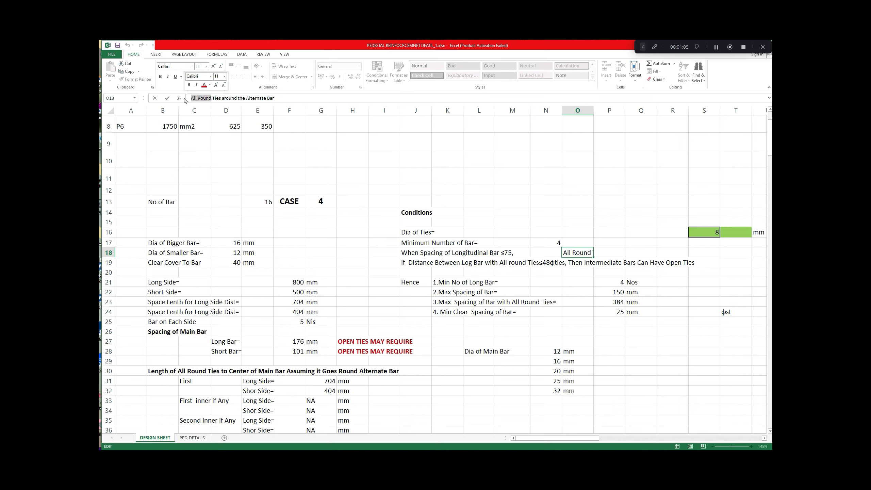
key(BackSpace)
click(558, 347)
click(575, 252)
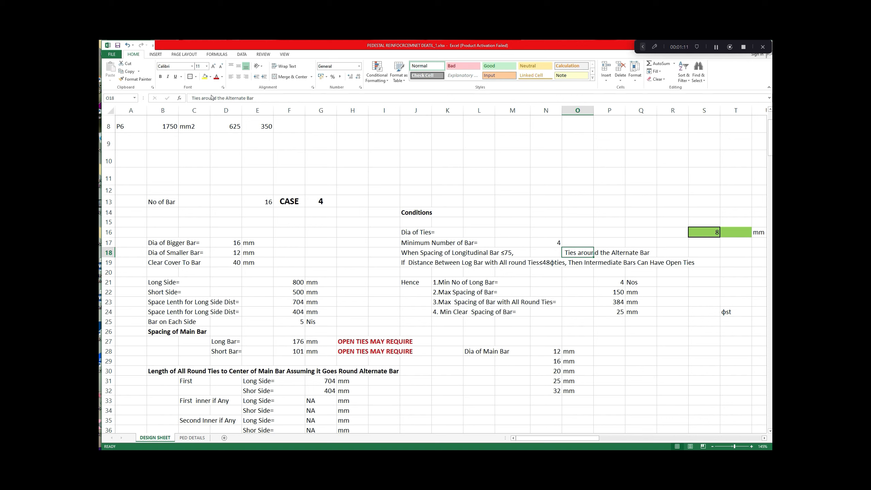
Step: Reword the note in O18 to read "Ties Should Be their for the Alternate Bar"
drag(201, 98, 214, 98)
text(Should)
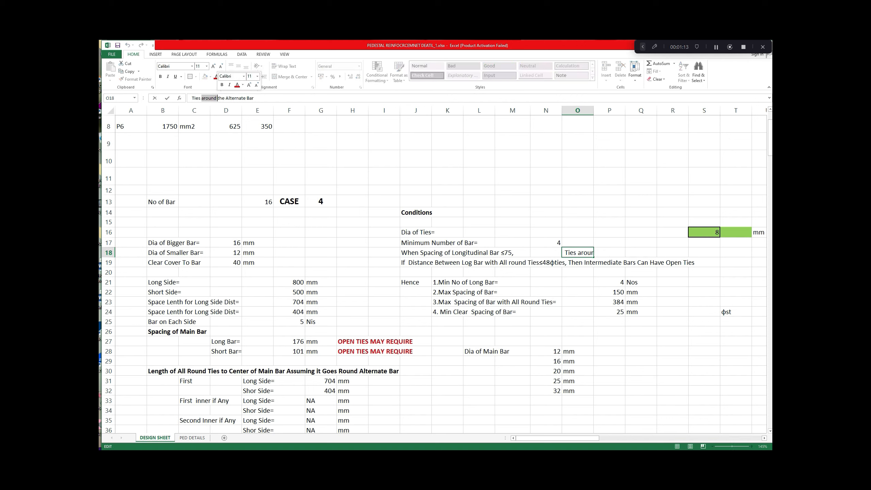
text( Ber)
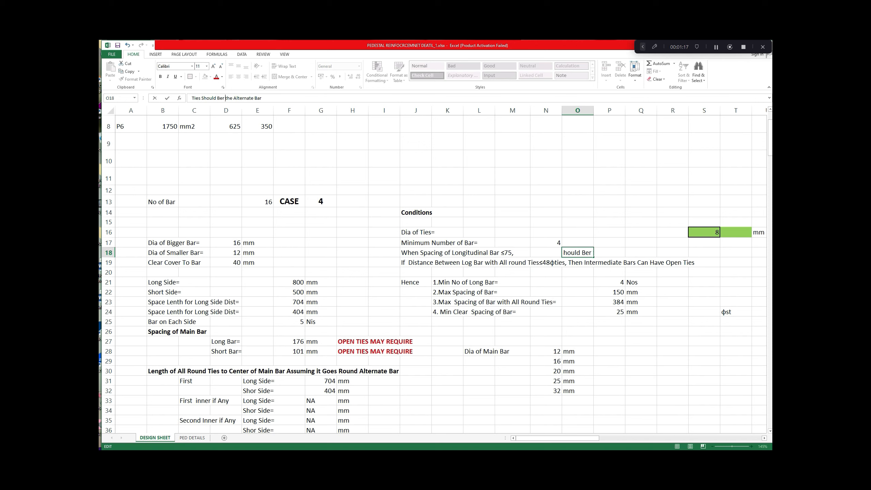
key(BackSpace)
text(thie)
key(BackSpace)
key(BackSpace)
text(eir for)
click(513, 219)
scroll(512, 218, down, 1)
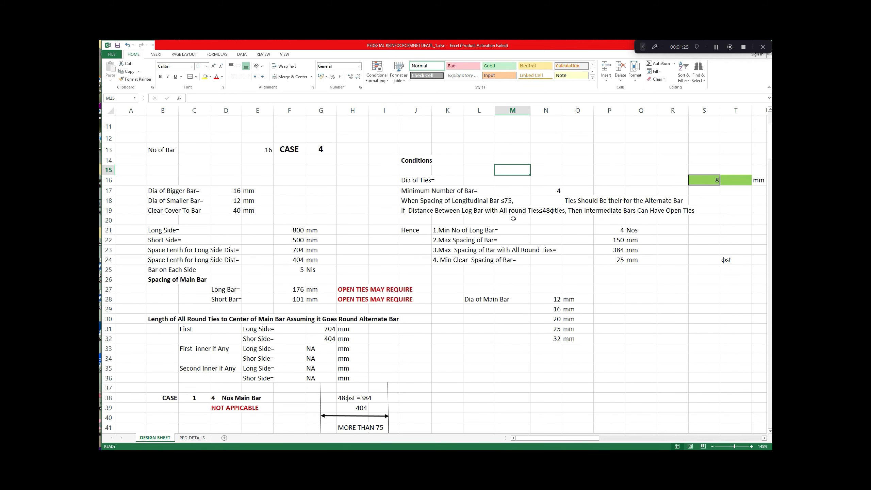
drag(441, 239, 525, 240)
click(616, 241)
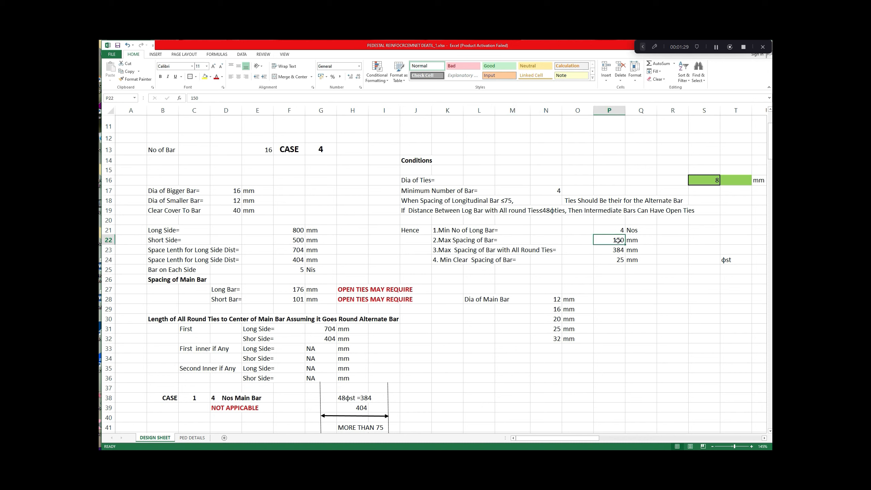
text(=4)
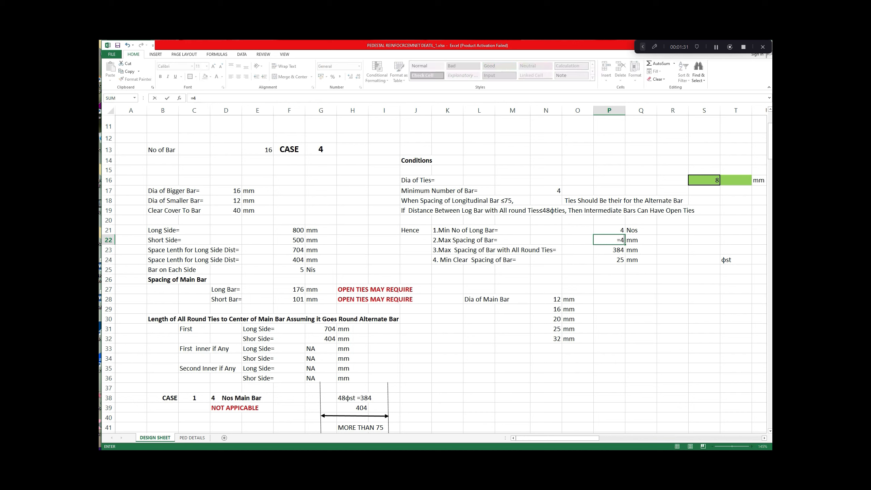
text(8*)
key(Escape)
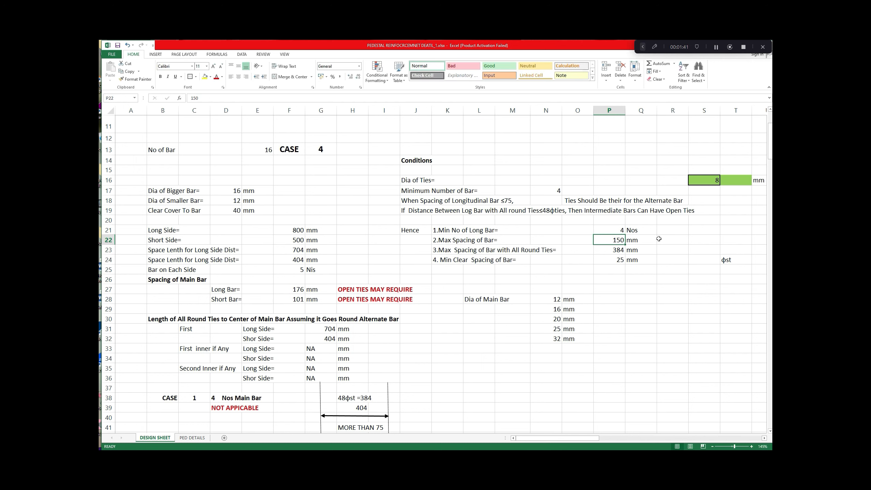
Step: Reword the K24 label to "4. Min Clear Spacing of Main Bar=" and delete the stray ϕst in T24
scroll(658, 238, down, 1)
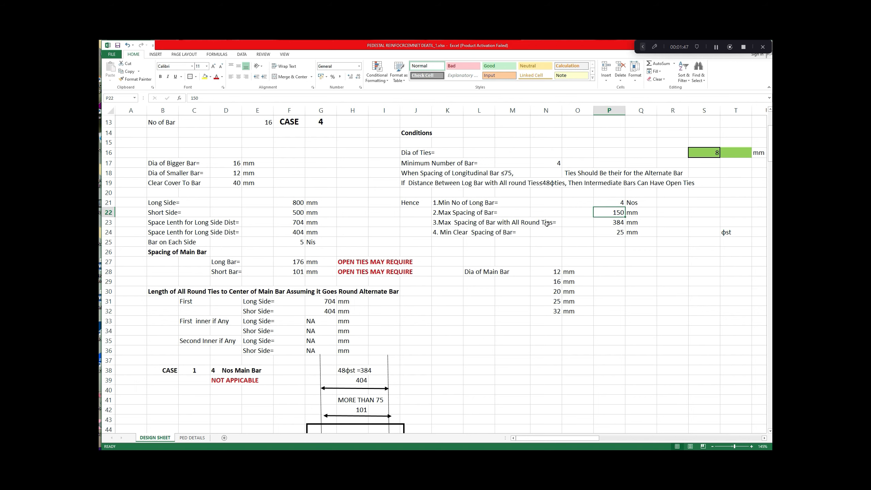
click(619, 223)
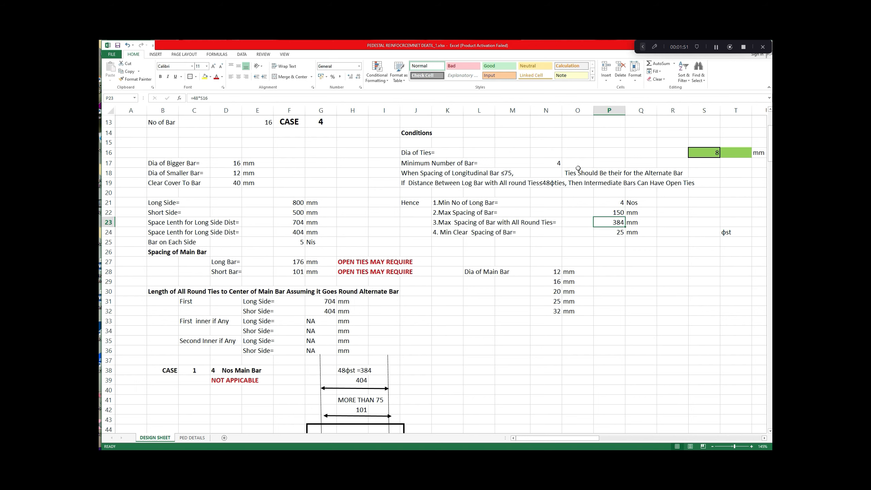
scroll(573, 170, up, 1)
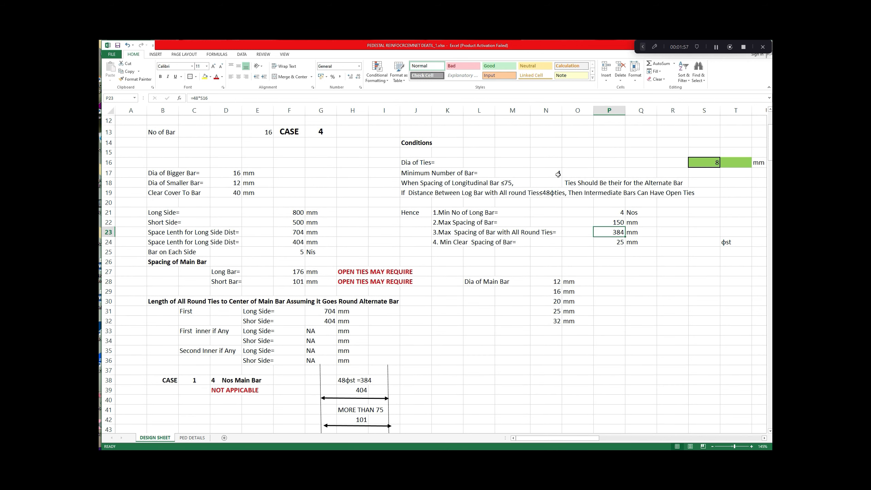
drag(445, 244, 517, 243)
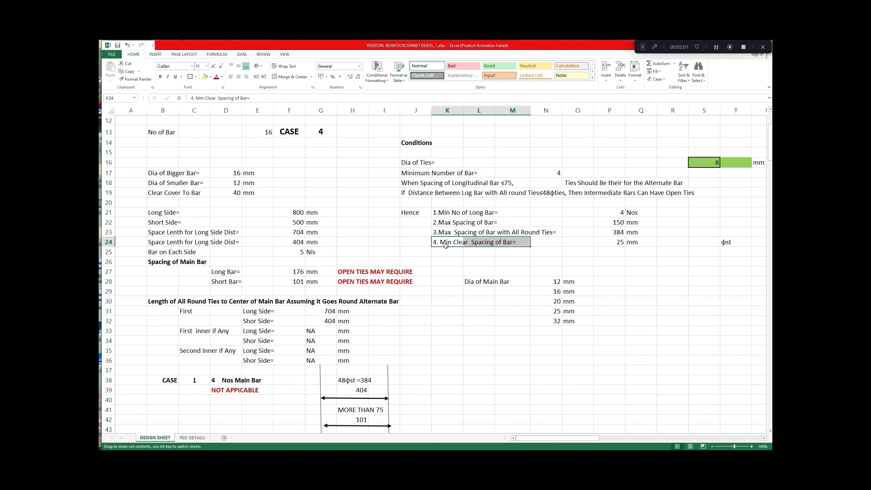
key(F2)
click(240, 98)
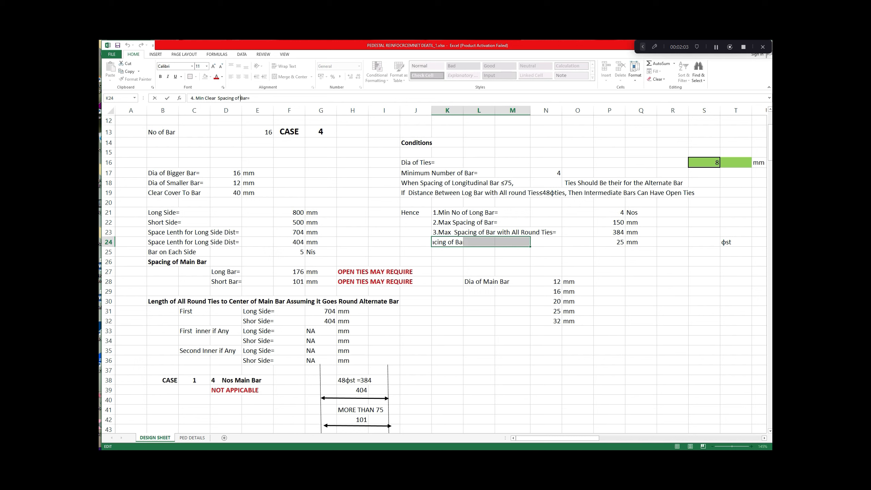
text(Main)
click(586, 290)
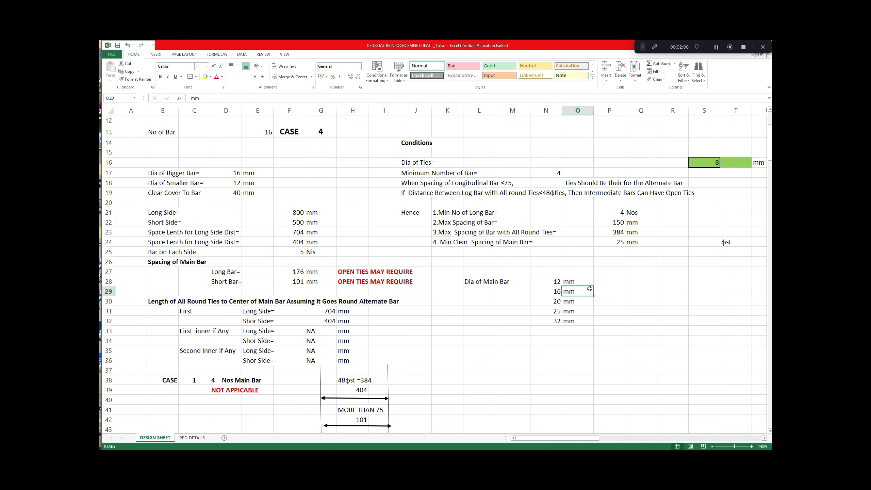
click(731, 243)
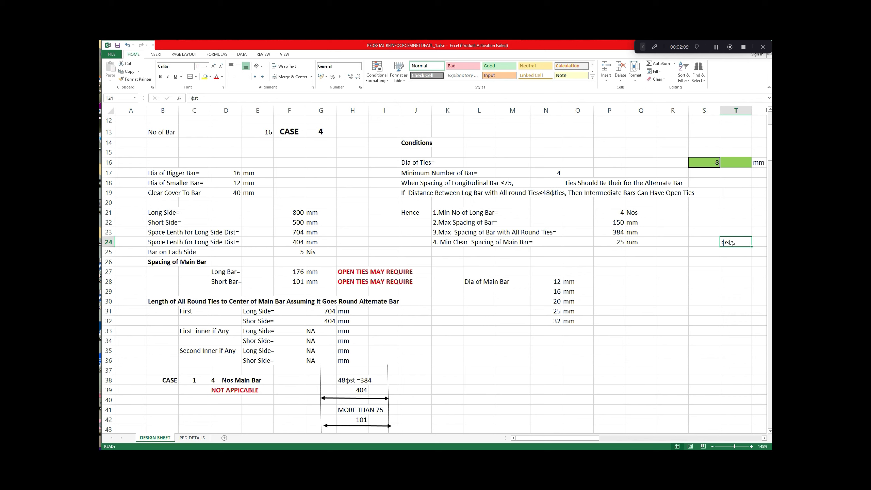
key(Delete)
Step: Examine the reference diagrams of tie and link arrangements on the design sheet, along with the Case 1 bar sketch
drag(557, 438, 645, 442)
scroll(561, 340, down, 5)
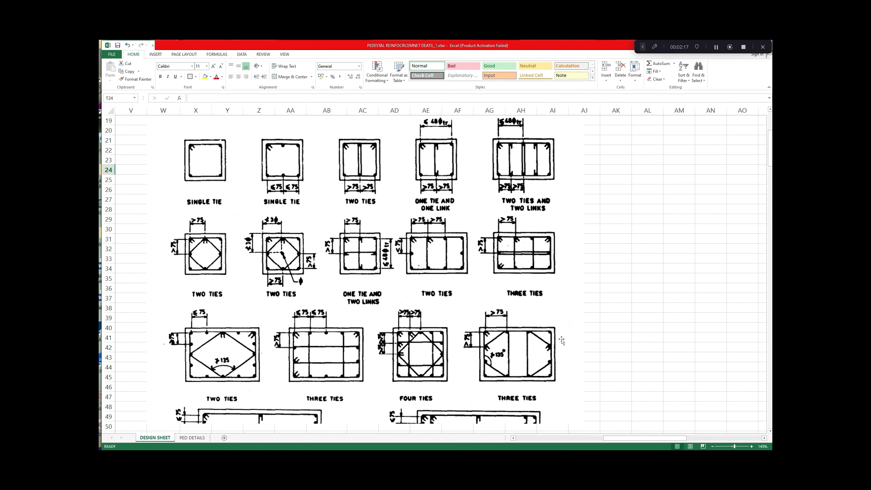
scroll(561, 340, down, 4)
scroll(562, 340, up, 7)
drag(625, 438, 540, 442)
scroll(526, 359, down, 3)
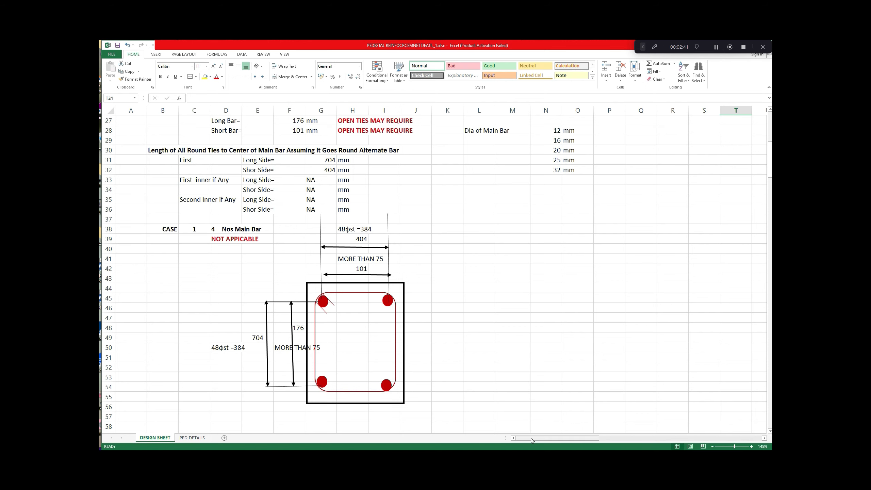
scroll(486, 306, up, 2)
scroll(487, 307, up, 1)
scroll(487, 306, down, 1)
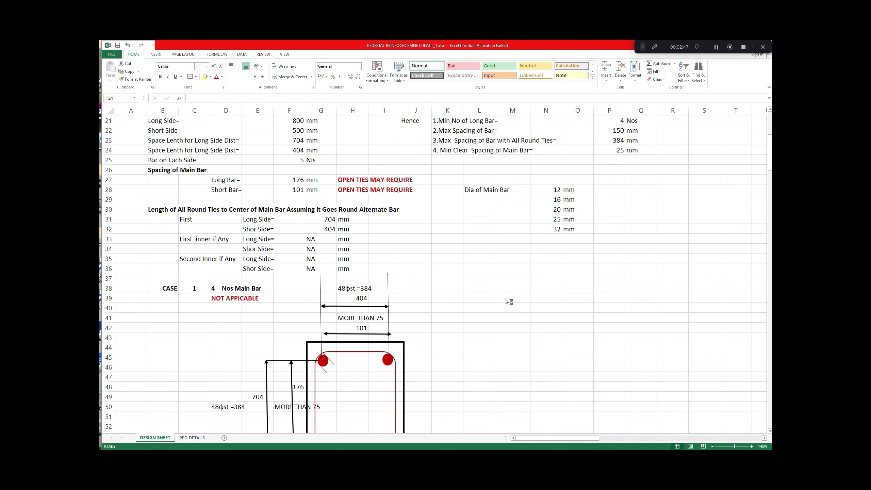
Step: Switch to the STAAD foundation model and measure the length of a vertical pedestal member between its end nodes
key(alt+Tab)
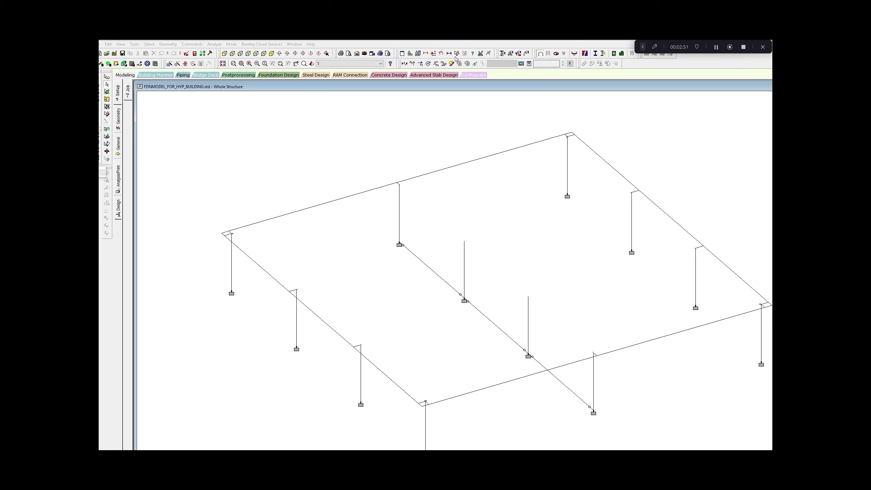
click(457, 53)
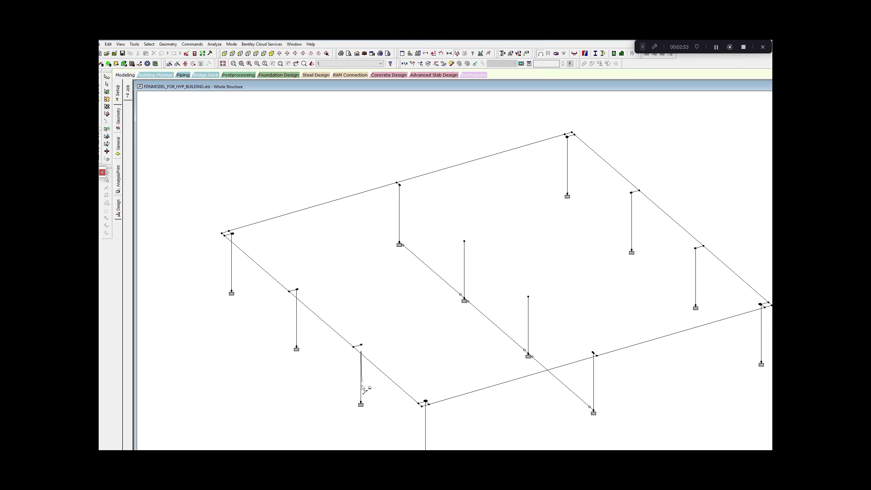
click(361, 403)
scroll(369, 395, up, 2)
scroll(370, 390, down, 1)
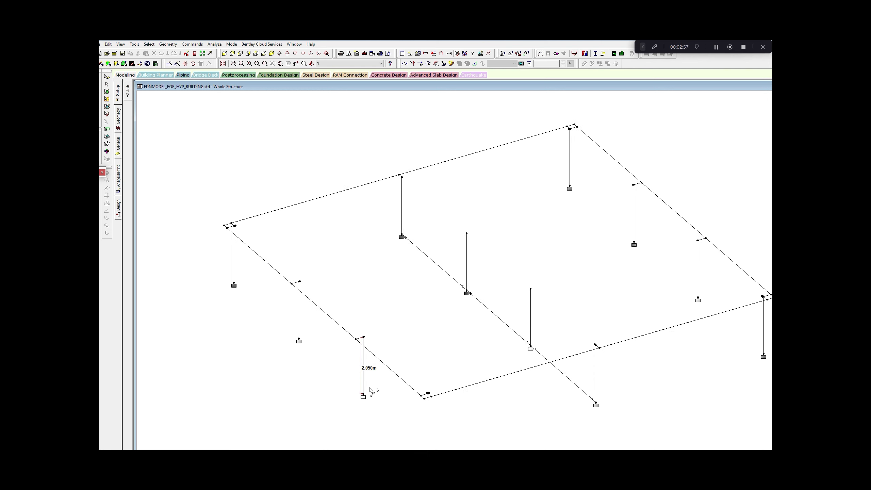
click(763, 47)
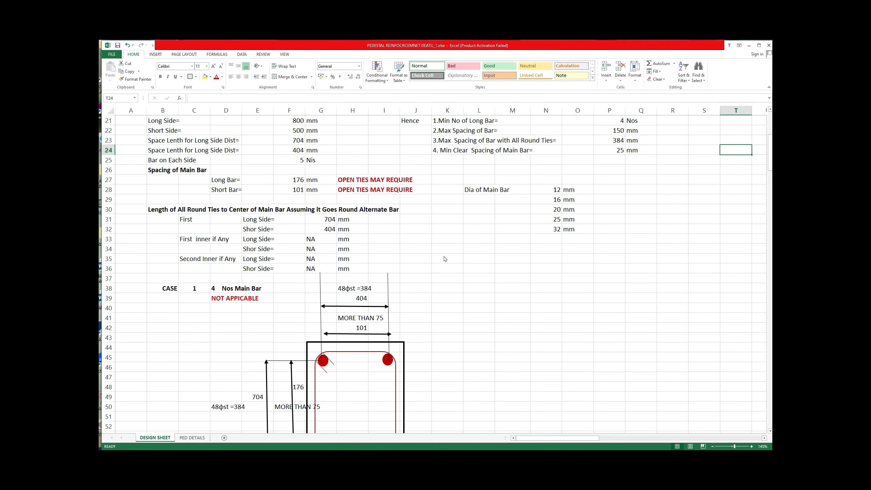
Step: Review the pedestal table, the bigger bar diameter in D17 and the clear cover to bar in D19
scroll(449, 242, up, 2)
scroll(449, 241, up, 5)
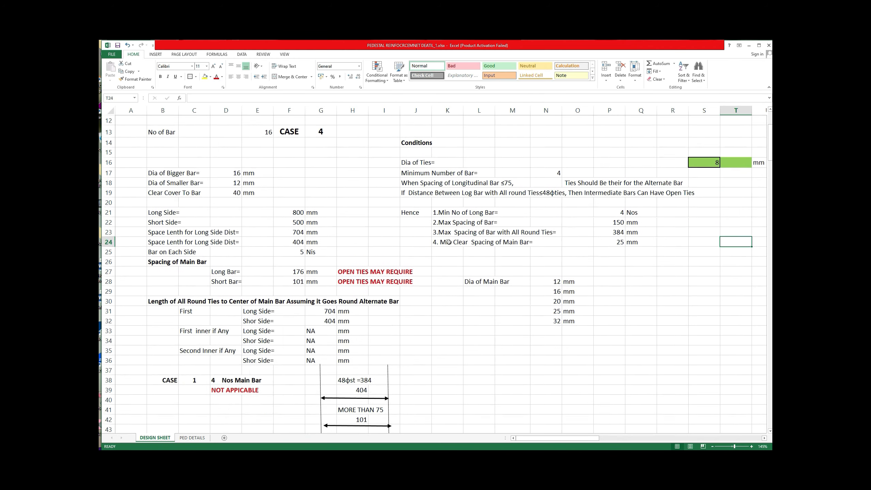
scroll(449, 242, up, 1)
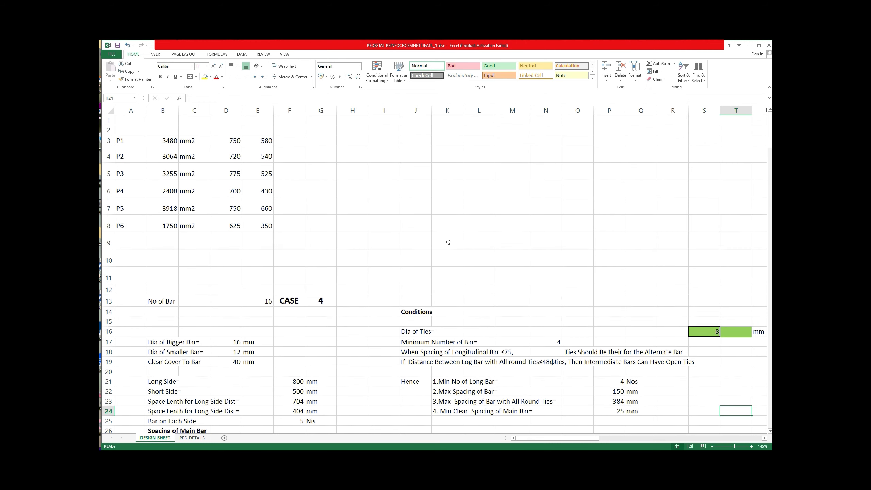
scroll(449, 242, down, 3)
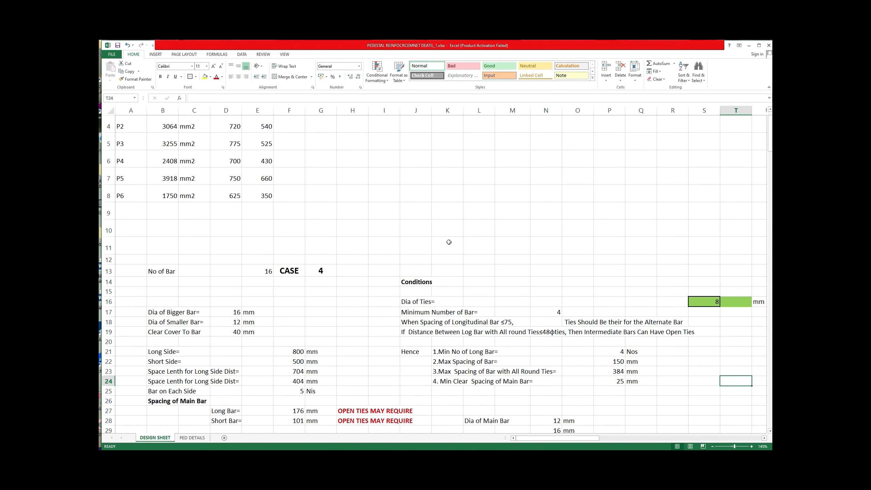
click(237, 310)
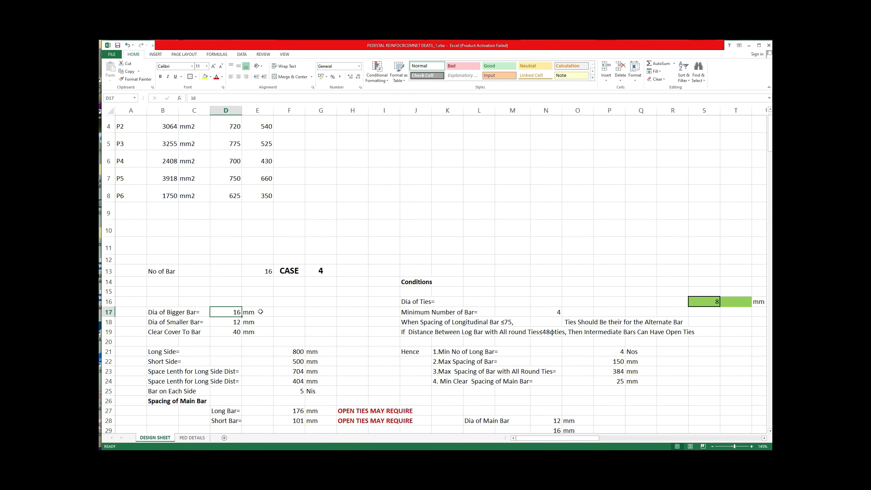
scroll(262, 310, down, 1)
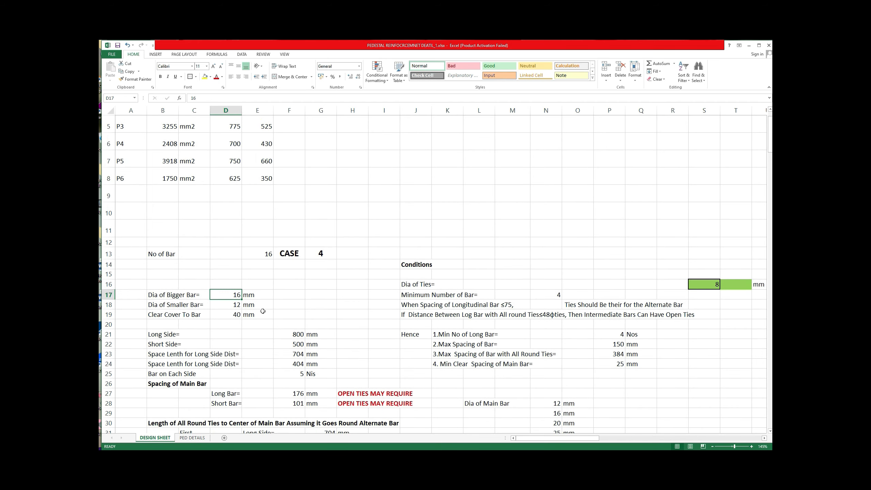
scroll(263, 311, down, 2)
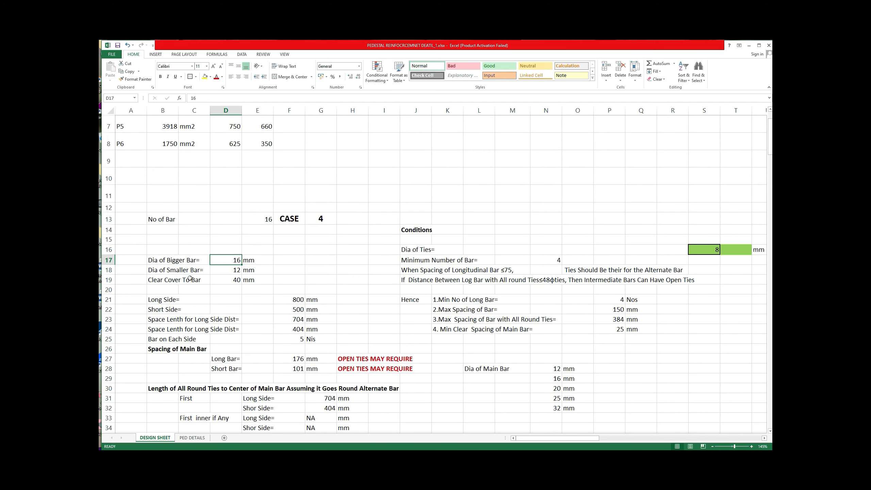
click(160, 281)
click(197, 280)
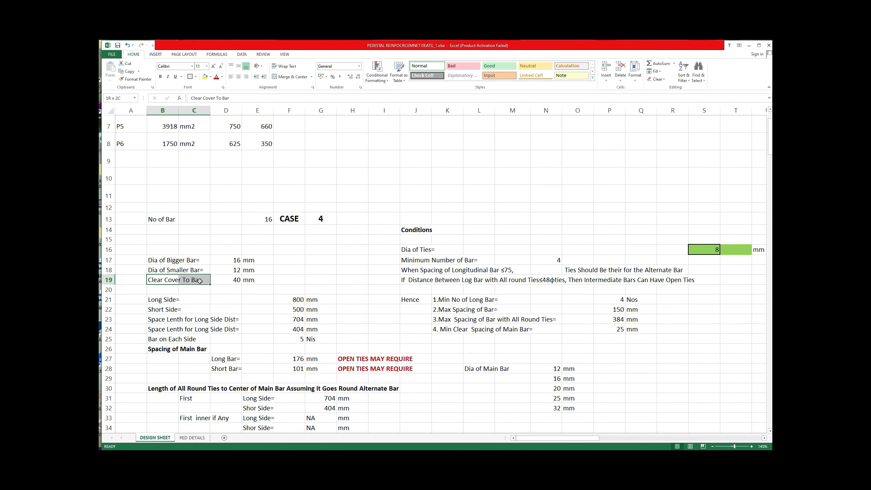
click(230, 280)
scroll(230, 281, down, 2)
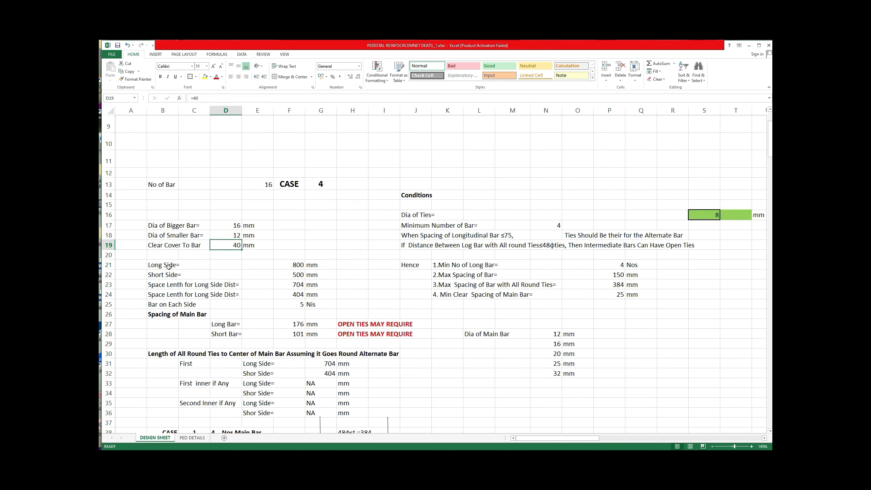
Step: Link the long side in F21 to pedestal P1's long dimension with the formula =D3
click(290, 261)
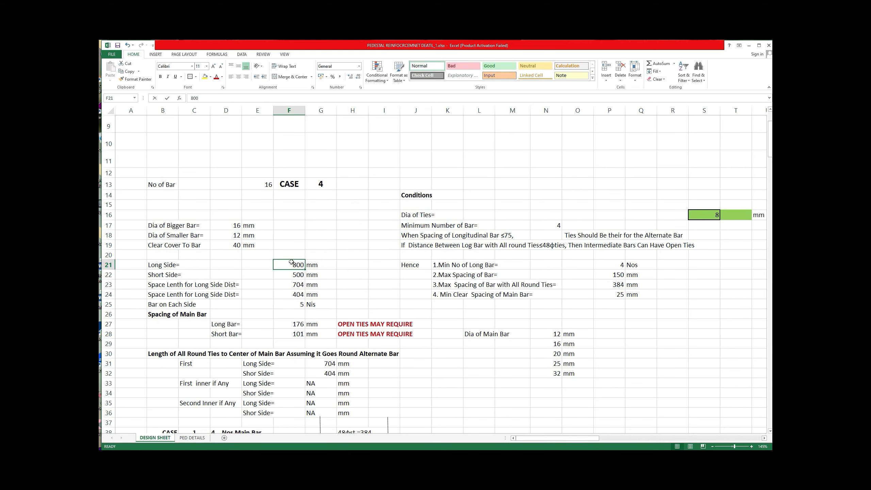
scroll(291, 262, up, 3)
text(=)
click(237, 140)
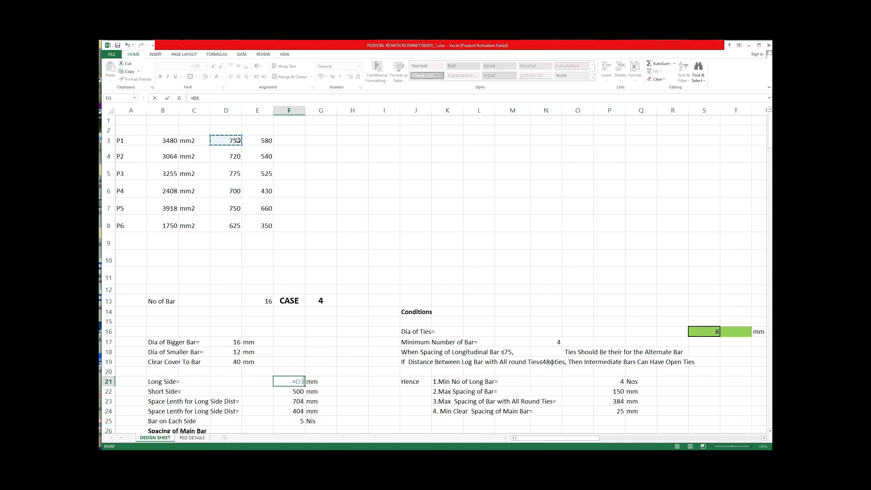
key(Return)
Step: Select the long side cell F21 and open the worksheet's window view options
scroll(298, 343, down, 1)
click(299, 333)
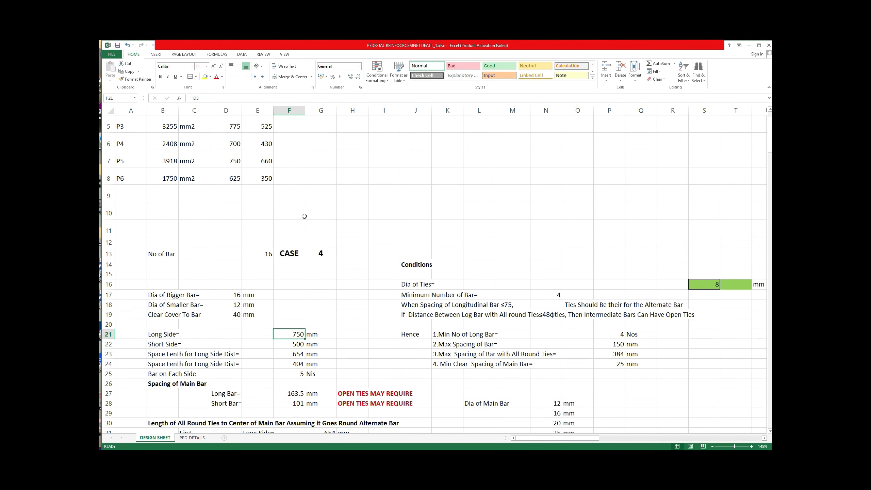
click(284, 54)
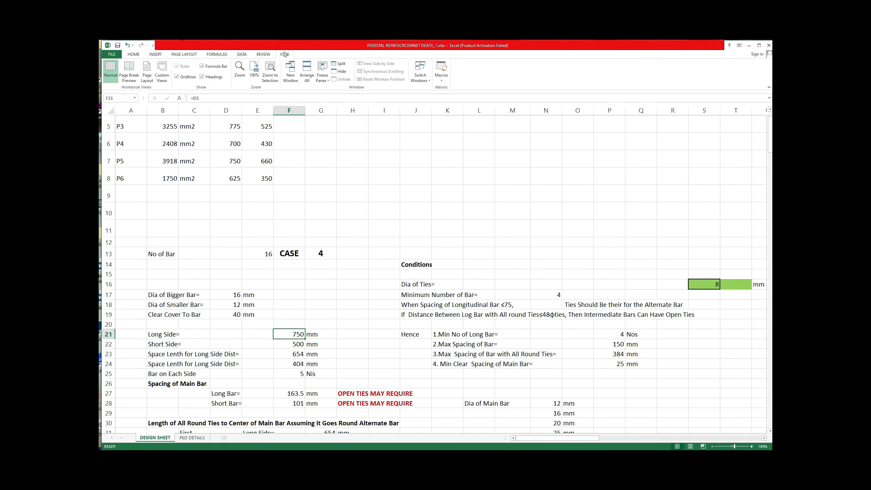
click(378, 190)
click(302, 331)
click(159, 55)
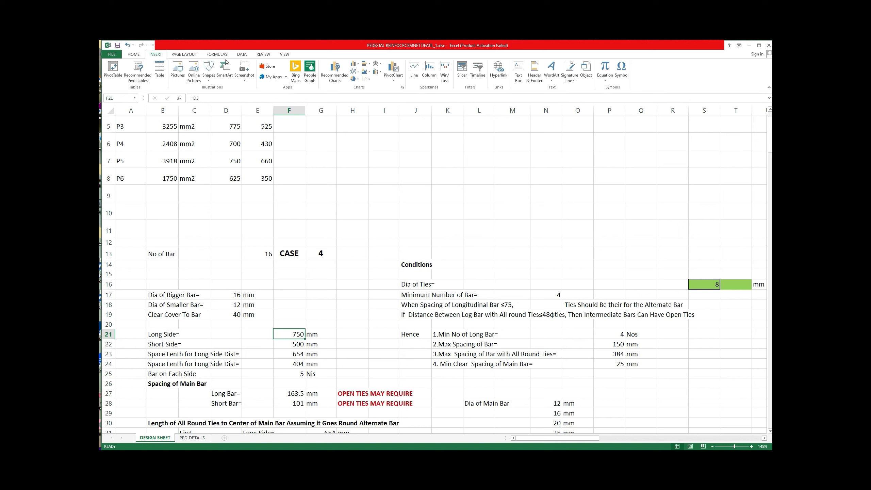
drag(373, 345, 360, 344)
click(292, 331)
Step: Fill the bar diameter and clear cover cells D17:D19 and the long and short side cells F21:F22 with green
drag(234, 294, 236, 314)
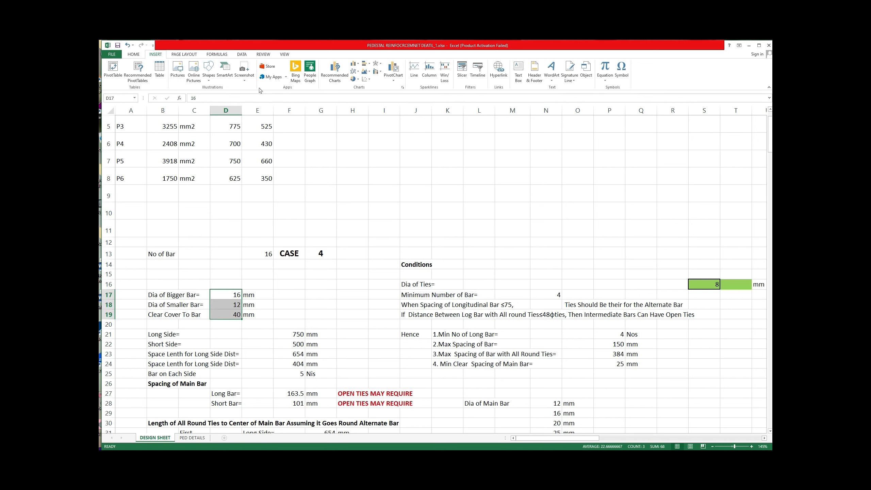
click(138, 55)
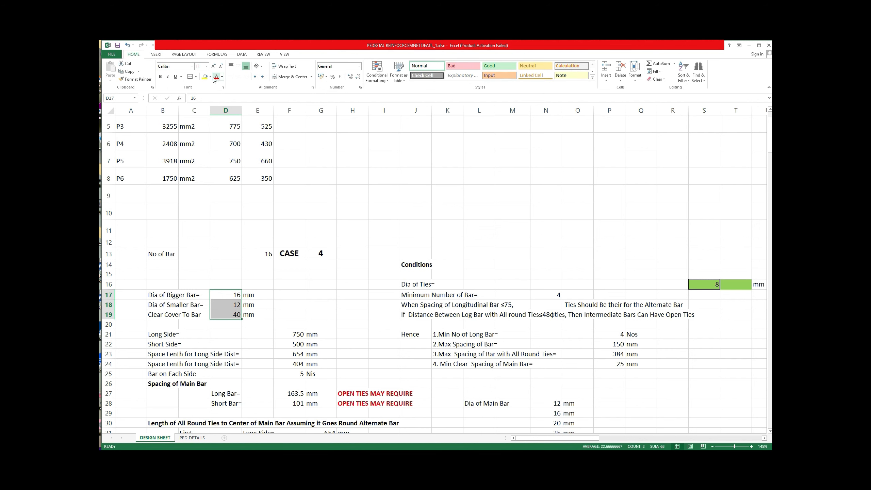
click(211, 77)
click(234, 130)
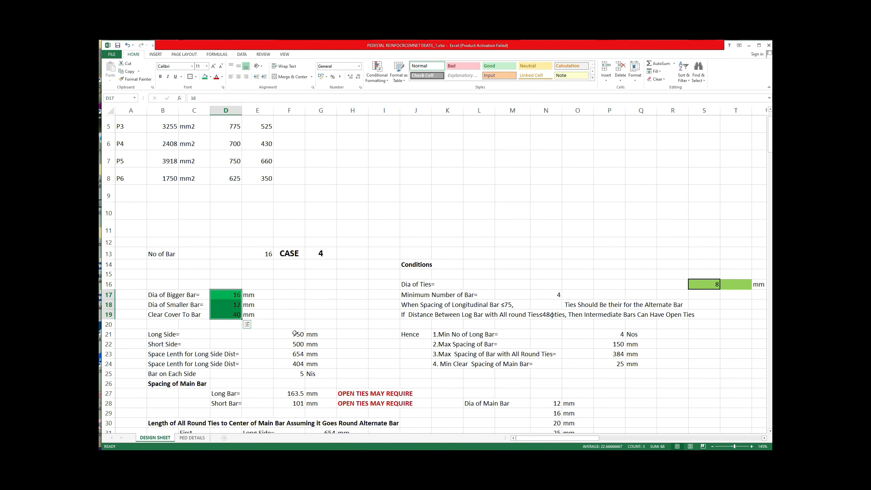
click(297, 332)
drag(297, 332, 299, 344)
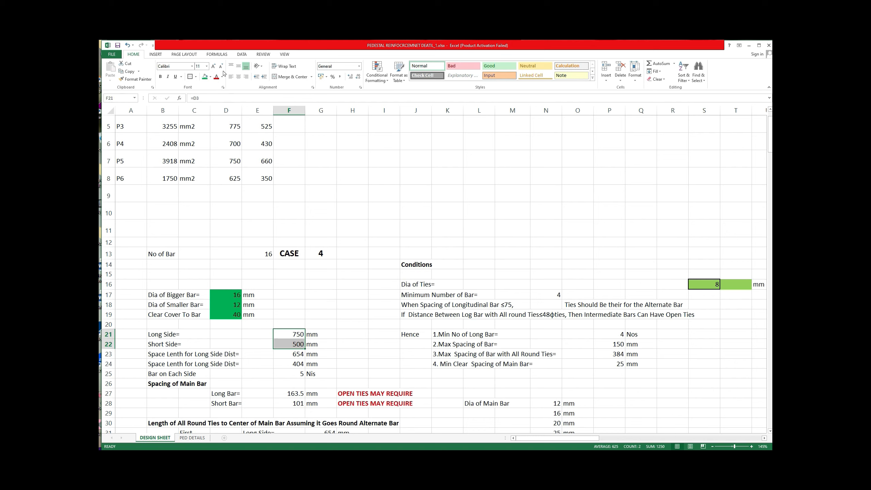
click(205, 76)
Step: Apply all borders to the green input cells D17:D19 and F21:F22
drag(235, 294, 237, 315)
click(195, 77)
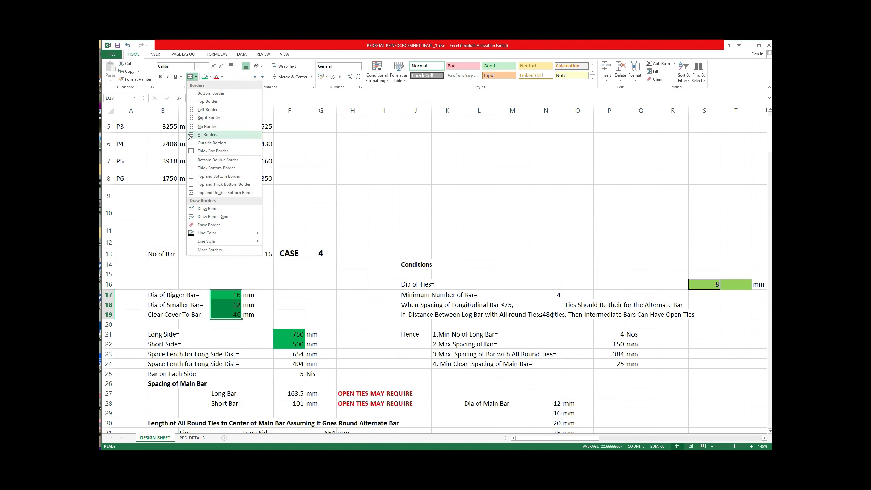
click(207, 134)
click(321, 243)
drag(294, 333, 296, 345)
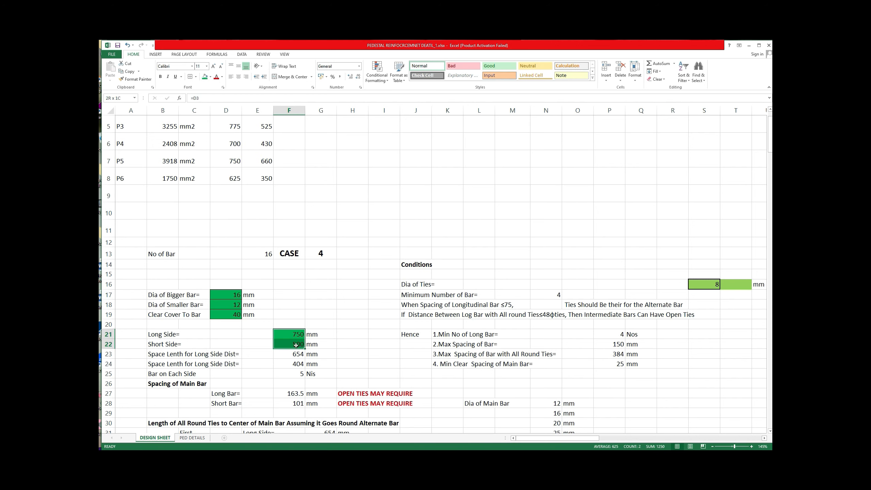
click(190, 76)
click(366, 217)
Step: Link the Short Side value in F22 to pedestal P1's second dimension in E3
scroll(367, 219, up, 1)
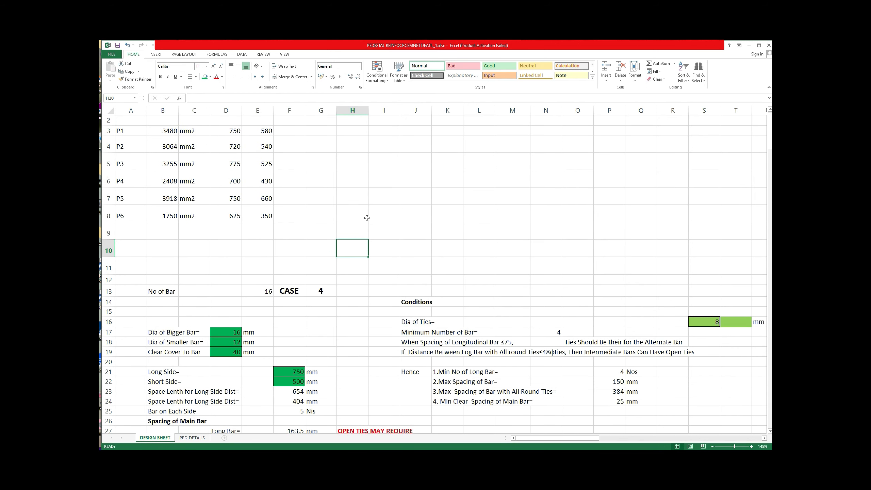
click(299, 381)
text(=)
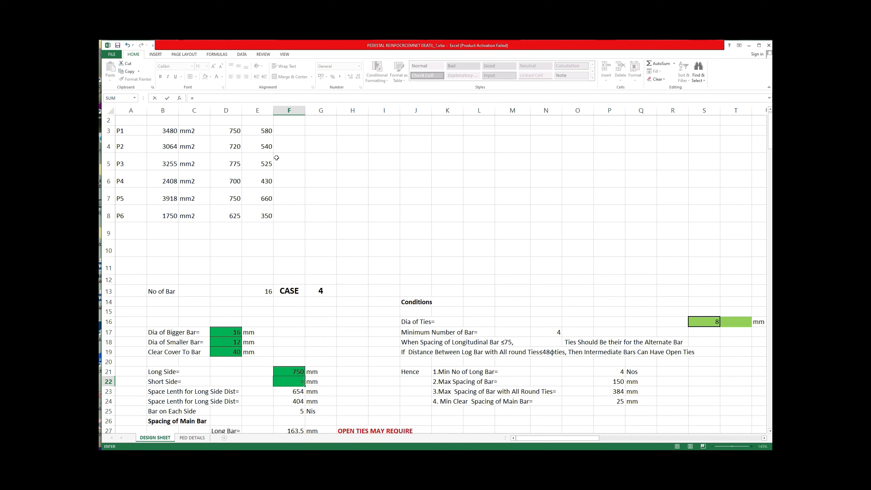
click(268, 134)
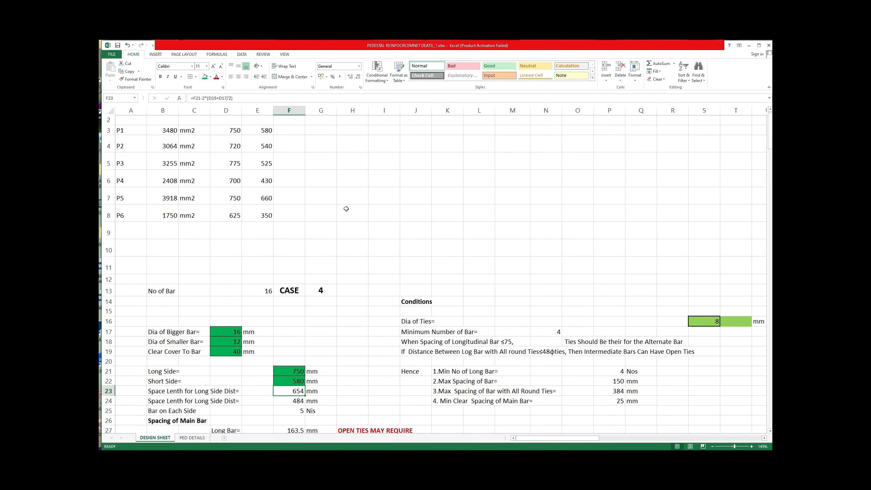
Step: Review the reinforcement case sketches on the design sheet to see which one applies to the chosen number of bars
scroll(346, 208, down, 2)
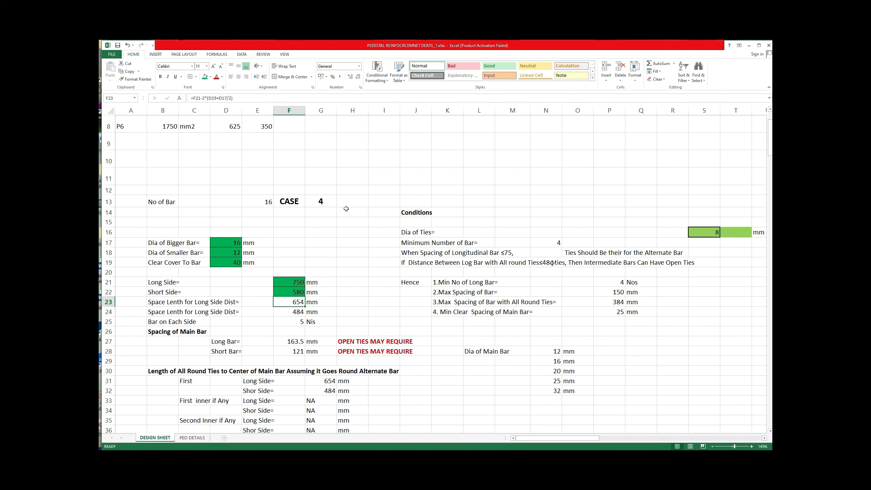
click(267, 202)
scroll(332, 221, down, 3)
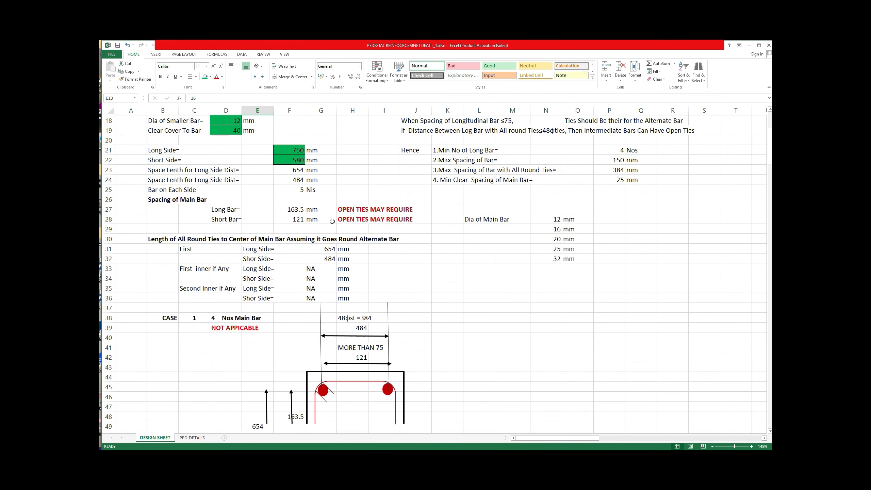
scroll(332, 222, down, 10)
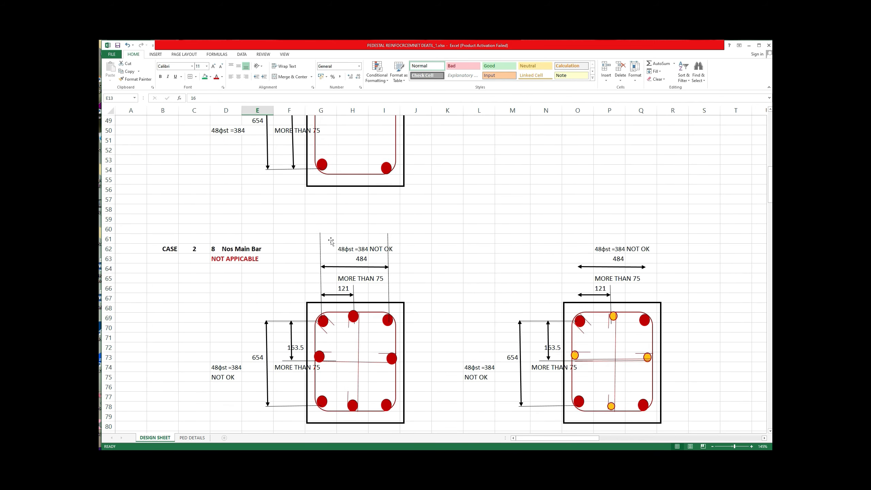
scroll(331, 242, up, 5)
scroll(331, 240, down, 5)
scroll(330, 240, down, 16)
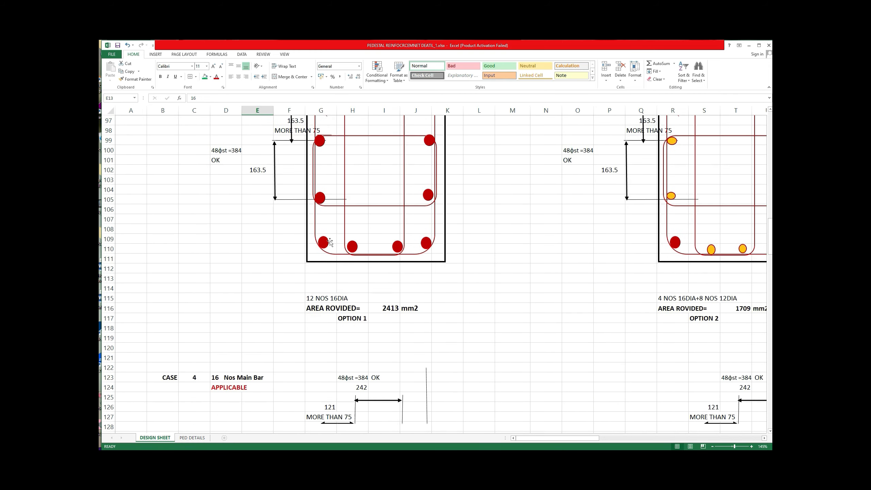
scroll(330, 242, down, 8)
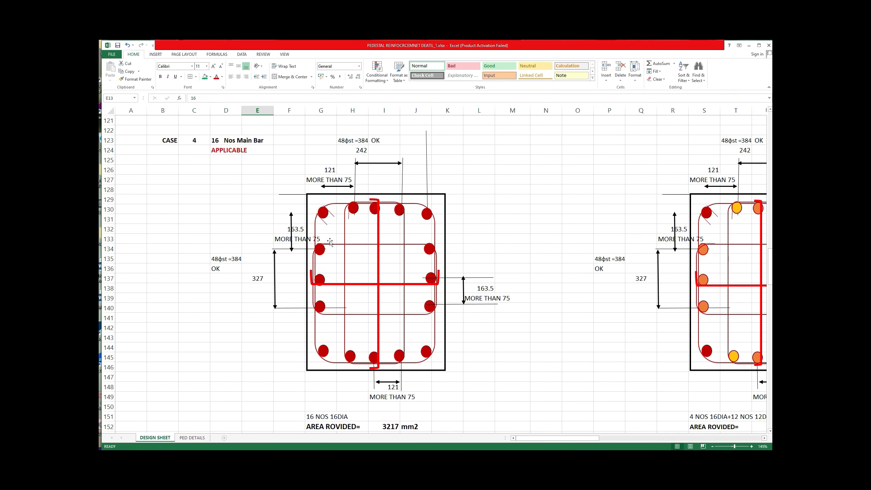
scroll(330, 242, down, 1)
scroll(330, 242, up, 7)
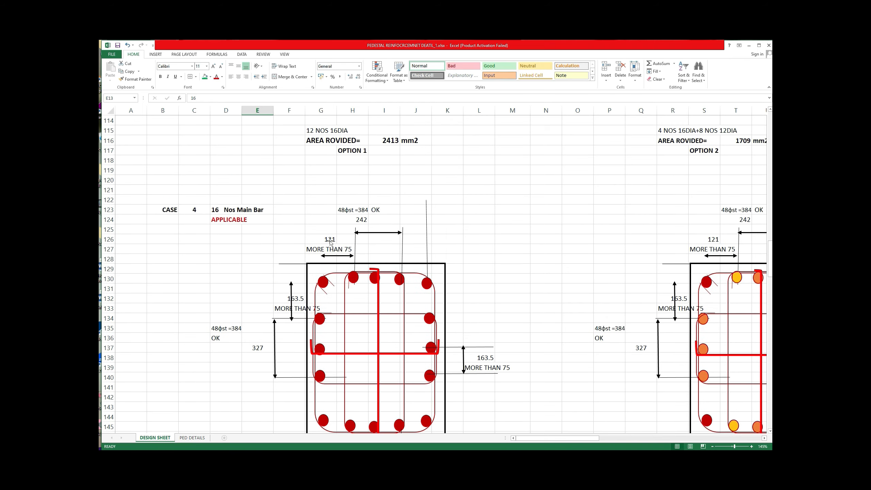
drag(771, 241, 770, 123)
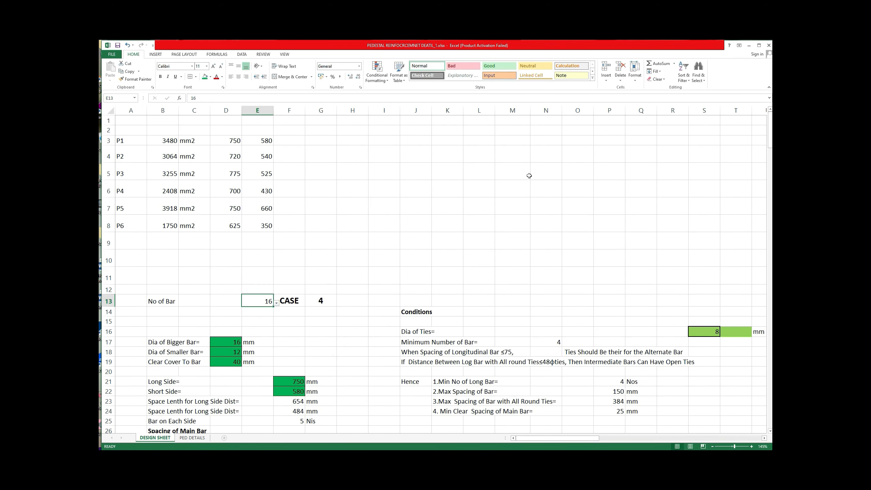
Step: Compare the steel area provided by Option 1 in the 12-bar Case 3 and the 16-bar Case 4
scroll(529, 176, down, 13)
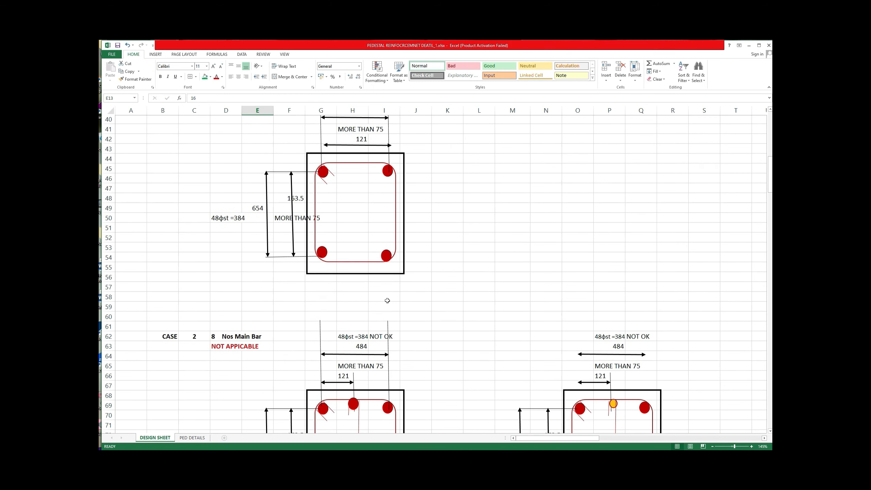
scroll(387, 300, down, 13)
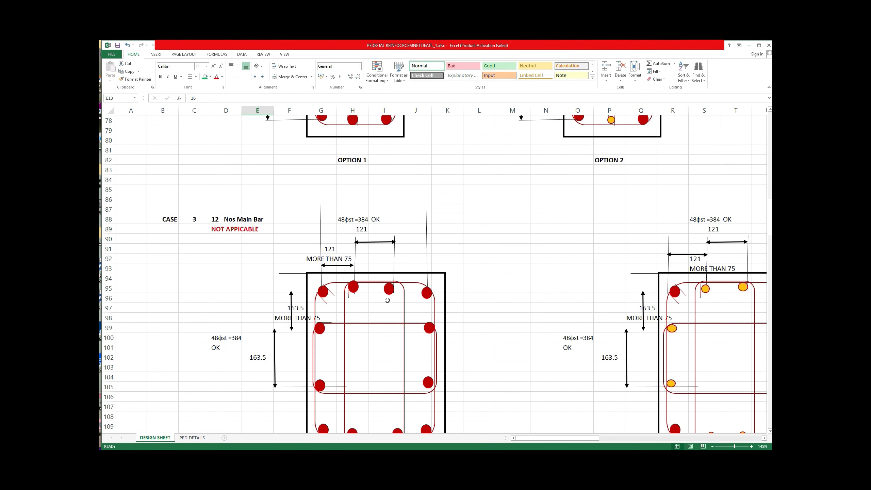
scroll(387, 300, down, 4)
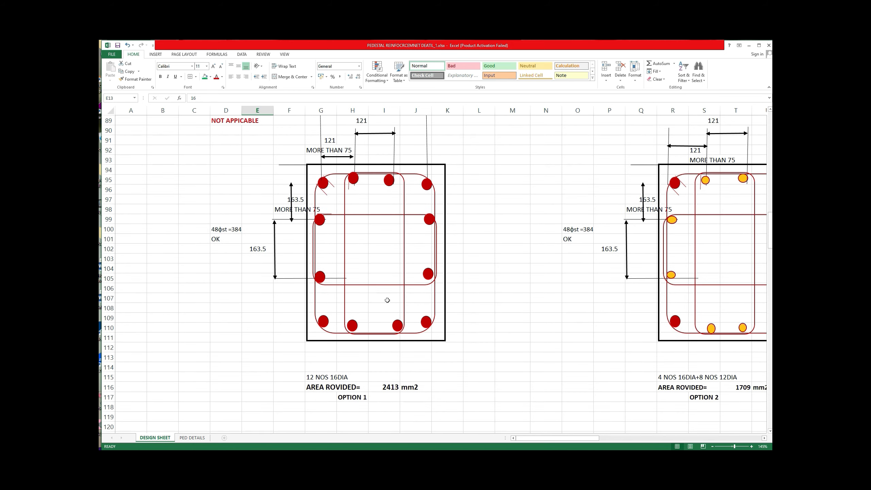
scroll(387, 300, up, 1)
scroll(388, 300, down, 8)
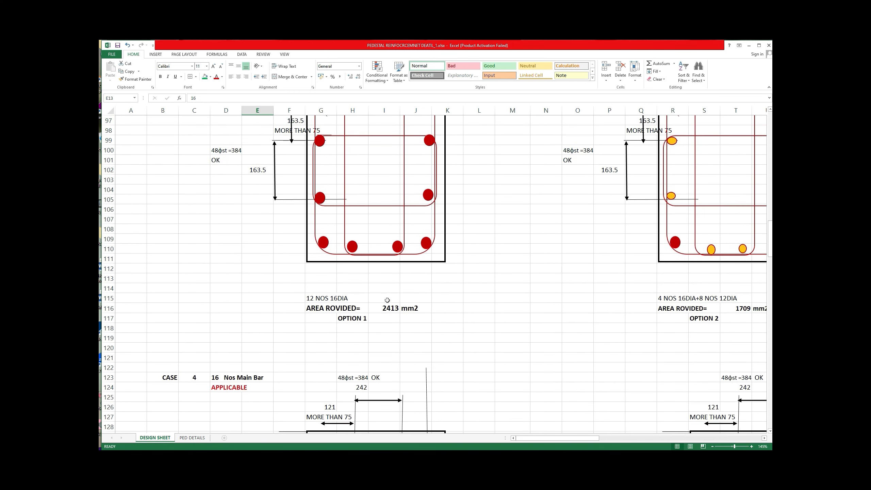
scroll(387, 300, down, 6)
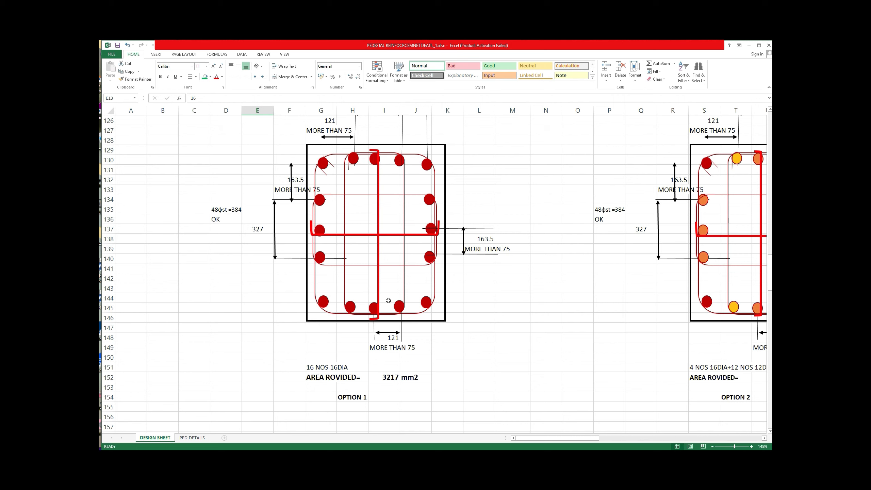
scroll(519, 221, up, 8)
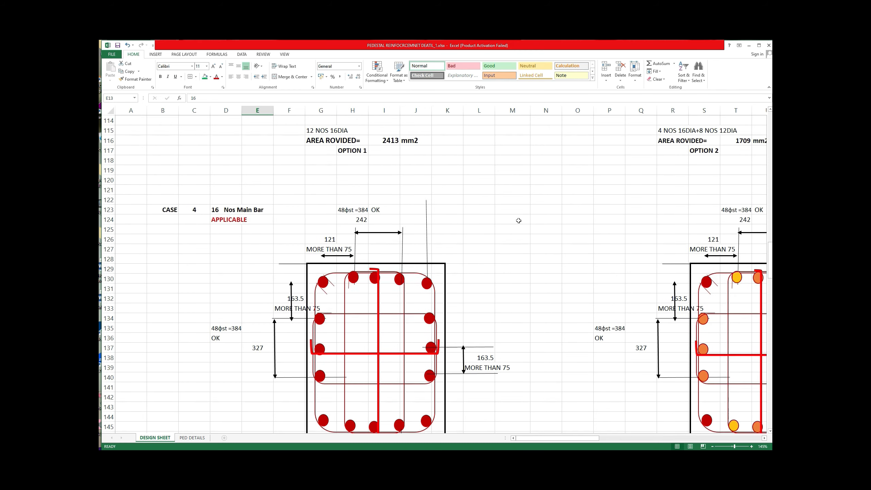
Step: Set the diameter of the bigger bar to 20 mm and of the smaller bar to 16 mm
drag(770, 243, 767, 129)
click(237, 321)
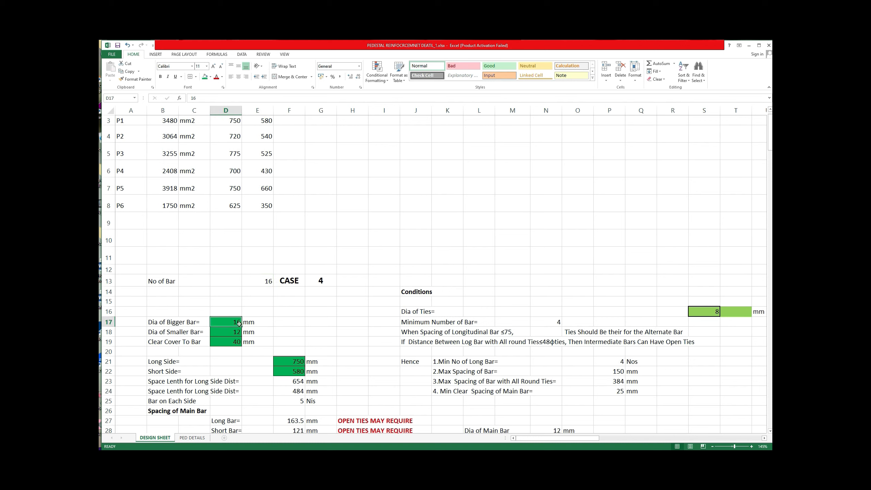
text(20)
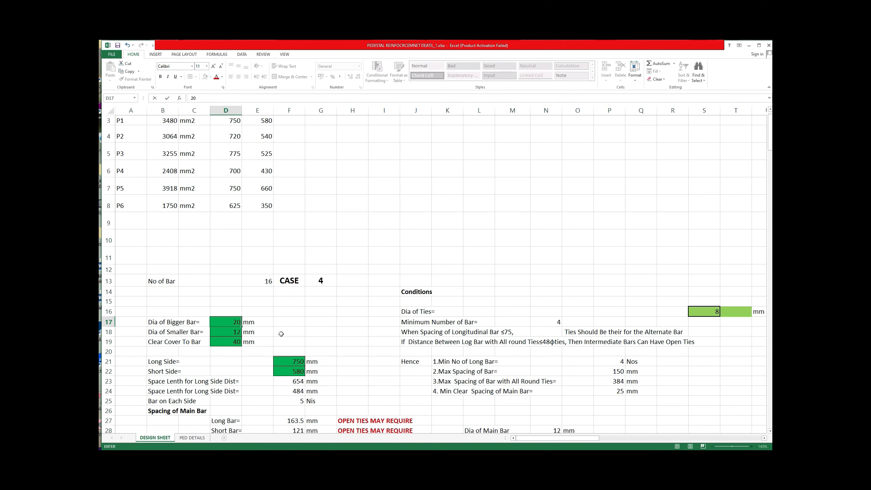
click(281, 334)
click(238, 333)
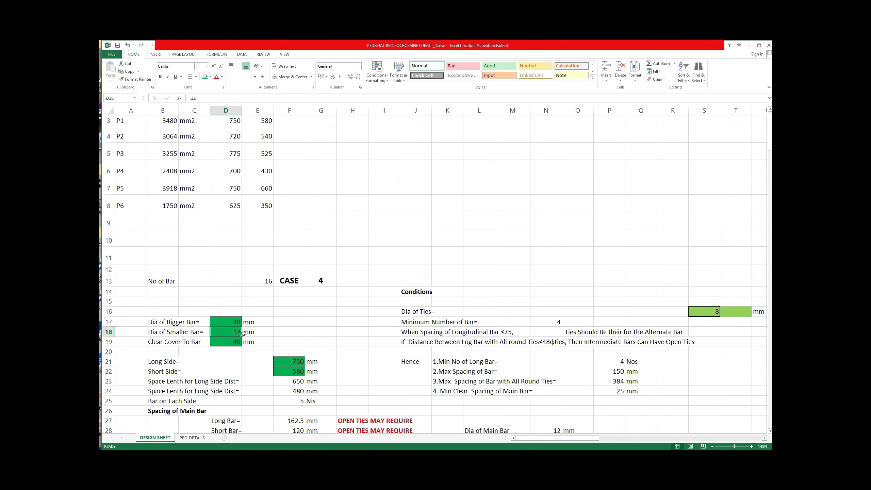
text(1)
click(291, 324)
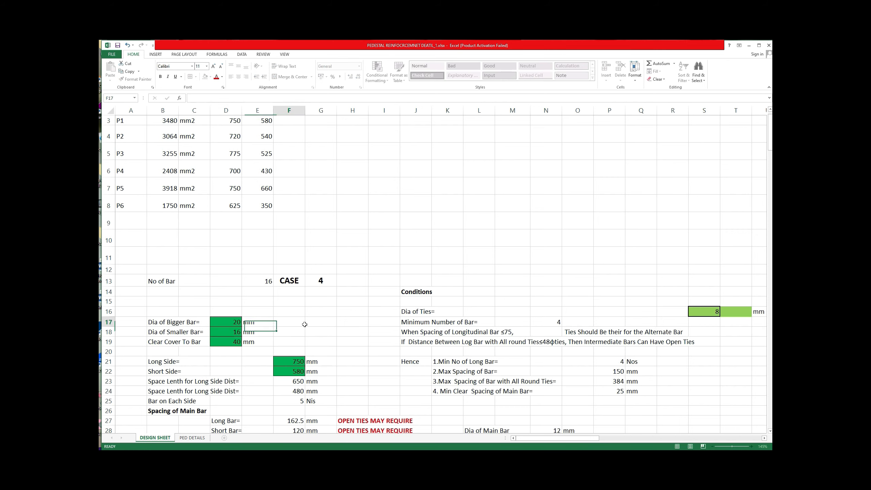
Step: Examine the steel areas provided by the Case 3 and Case 4 options, including Case 4 Option 2, against P1's required area
scroll(315, 352, down, 10)
scroll(315, 352, down, 20)
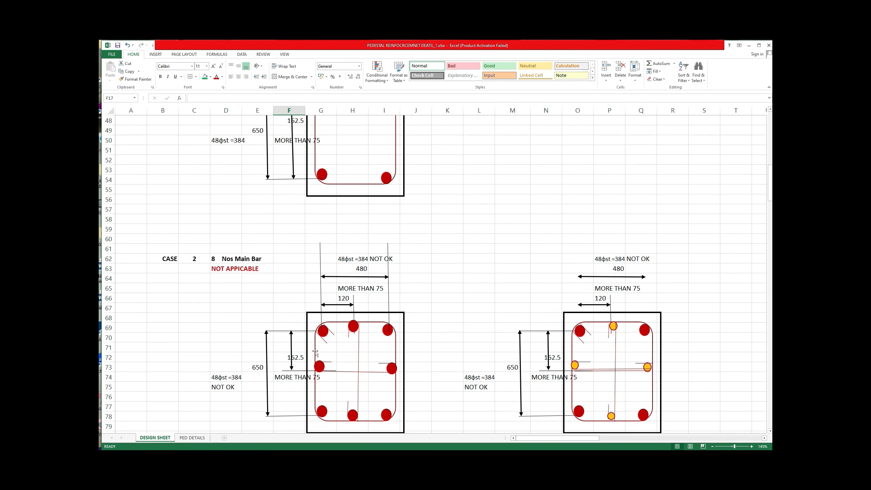
scroll(315, 352, down, 10)
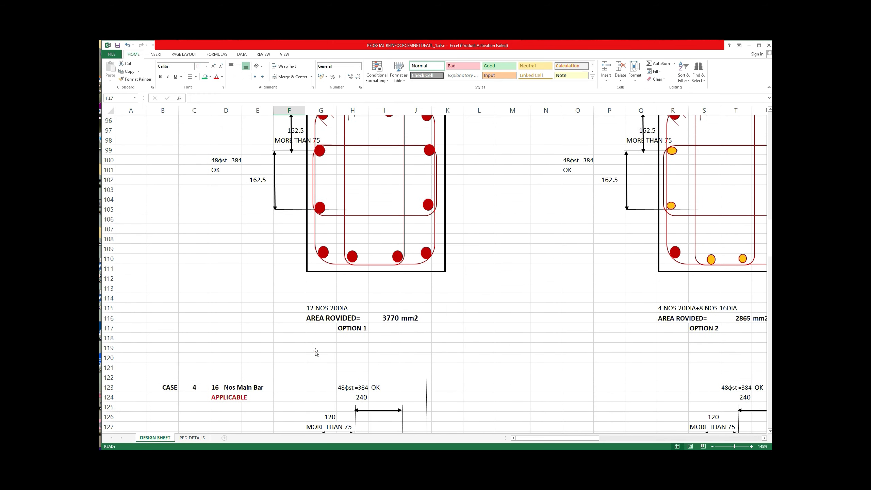
scroll(315, 351, down, 2)
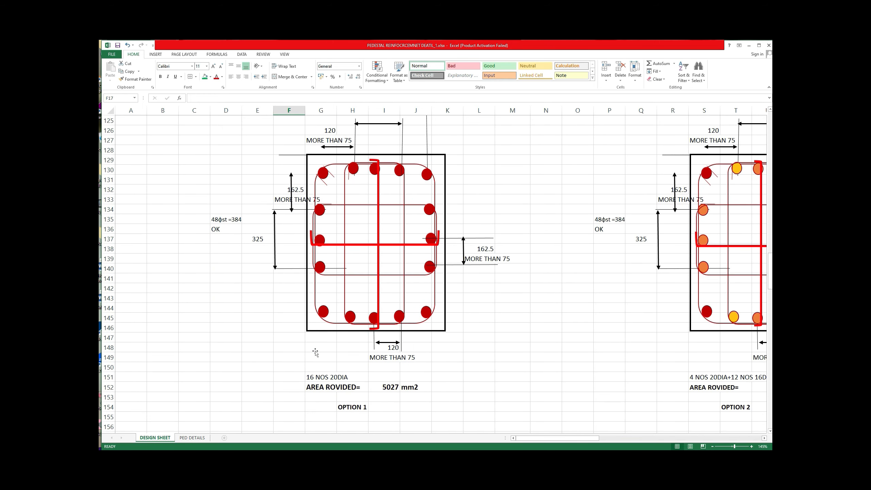
drag(533, 439, 581, 440)
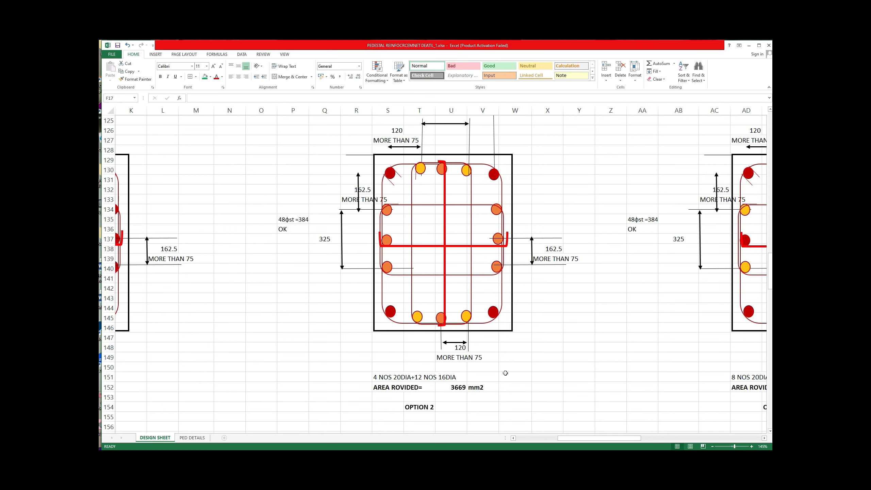
drag(768, 277, 768, 156)
drag(579, 438, 534, 437)
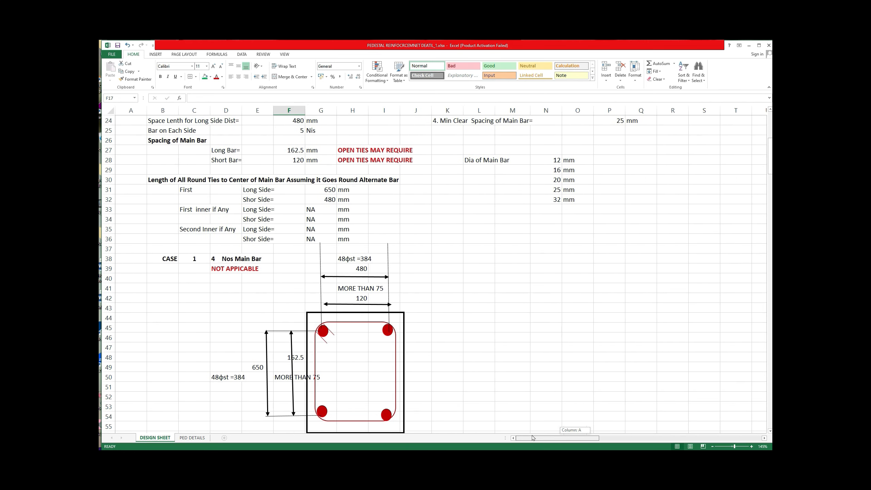
scroll(499, 319, up, 8)
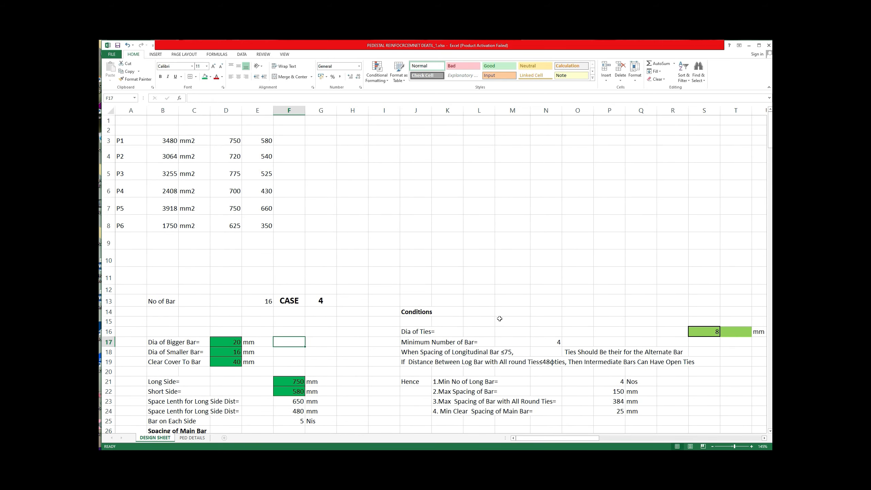
scroll(499, 319, down, 7)
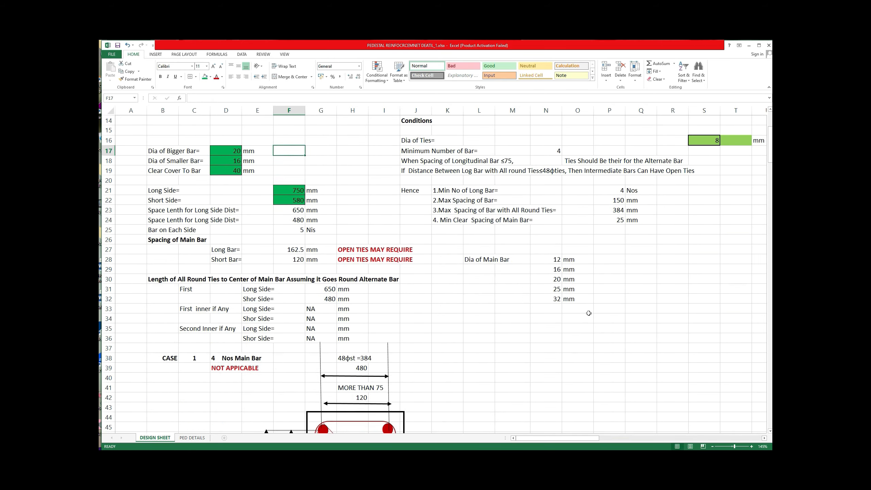
drag(769, 166, 763, 137)
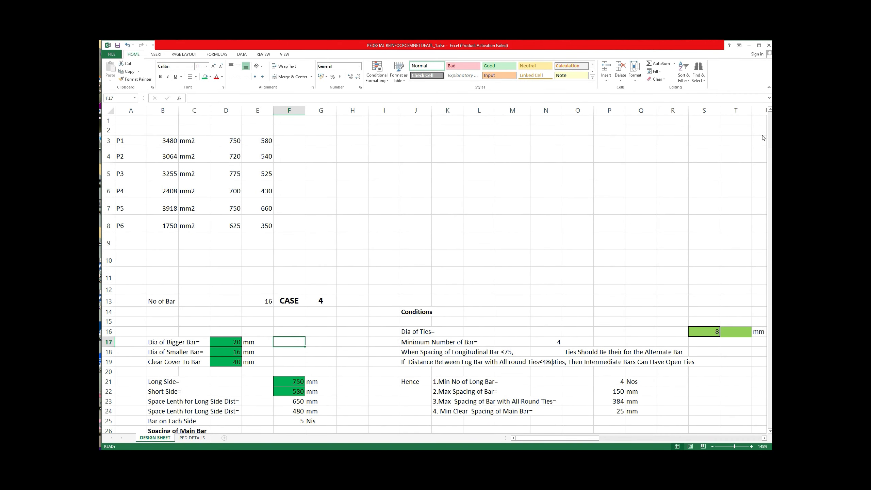
Step: Label cell F17, beside the bar diameters, "Steel Requirement="
click(222, 312)
click(244, 312)
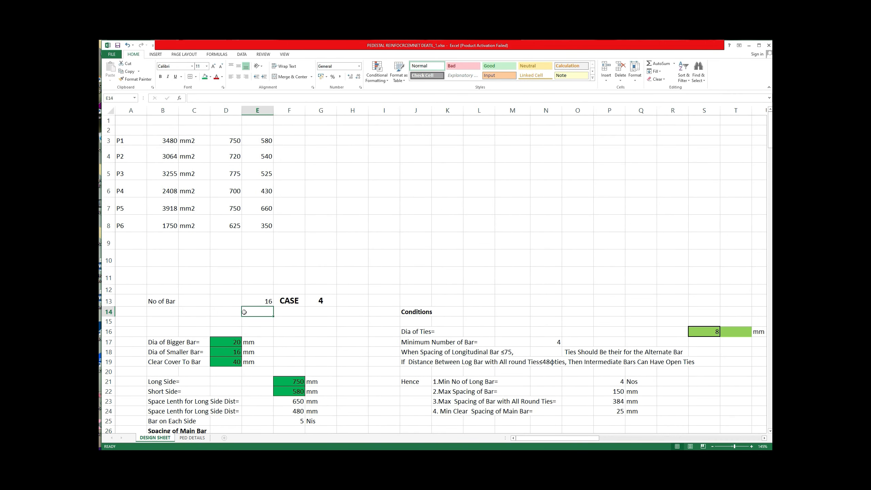
click(286, 342)
text(Steel Requirement=)
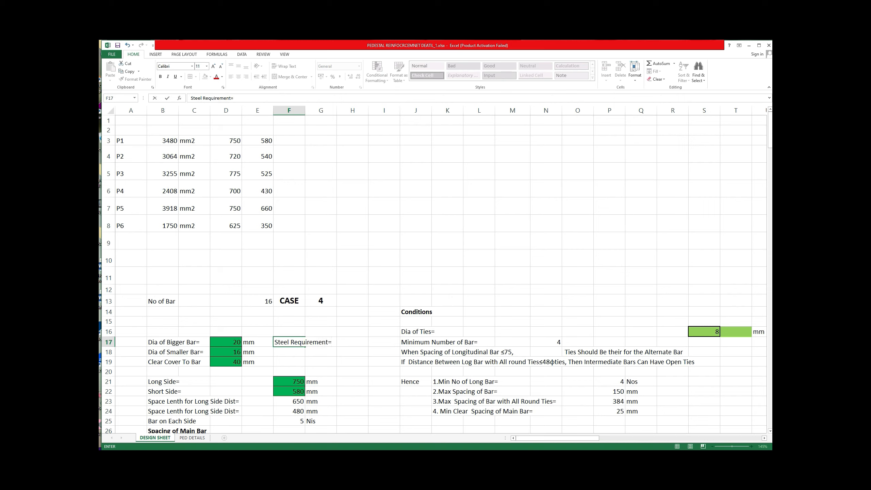
Step: Link H17 to P1's required steel area in B3 and enter the unit mm2 in the next cell
click(358, 340)
text(=)
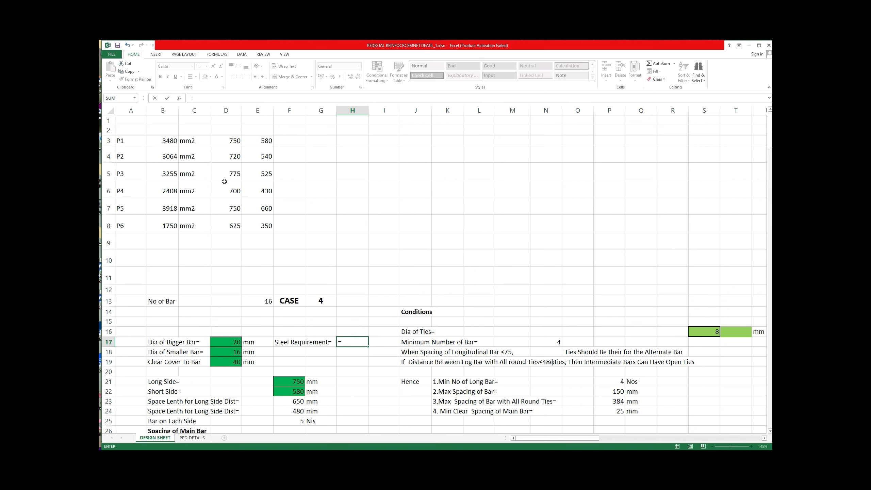
click(175, 144)
key(Return)
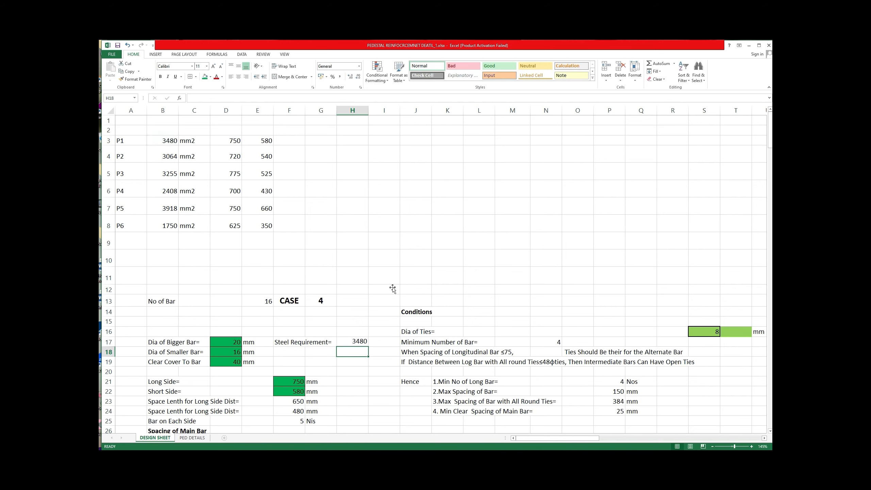
click(379, 341)
text(mm2)
Step: Give the steel requirement value in H17 a green fill like the other input cells
click(360, 340)
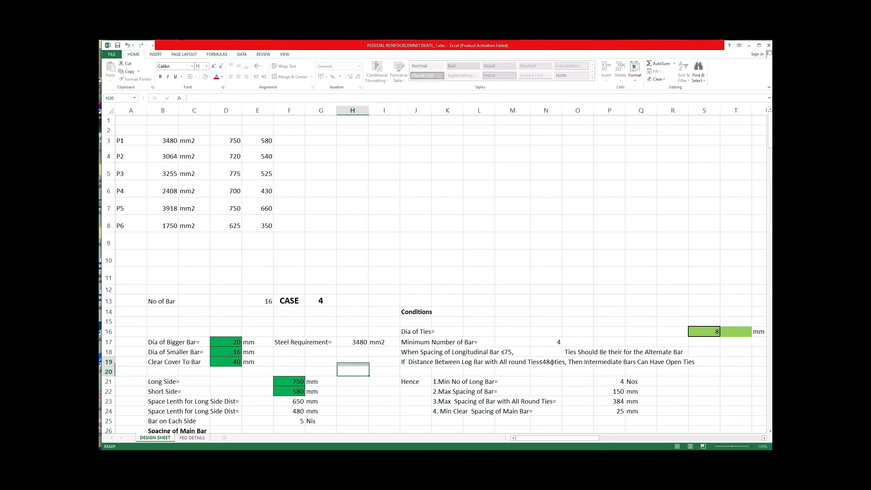
click(205, 77)
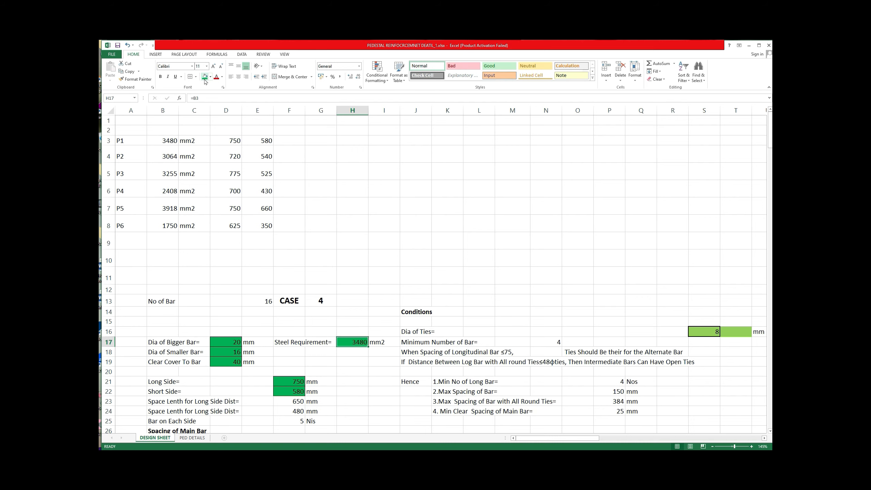
click(386, 241)
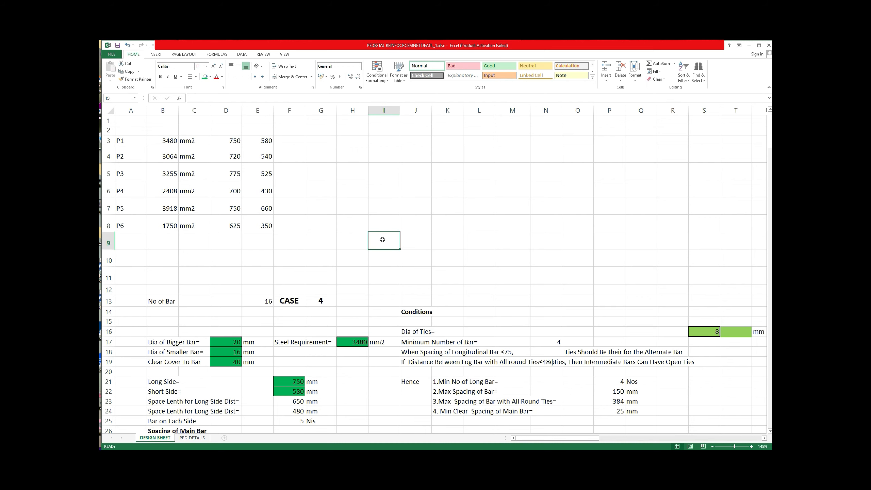
Step: Enter the label "Steel Required=" in H155 below the OPTION 1 heading of Case 4
scroll(379, 331, down, 11)
scroll(690, 360, down, 6)
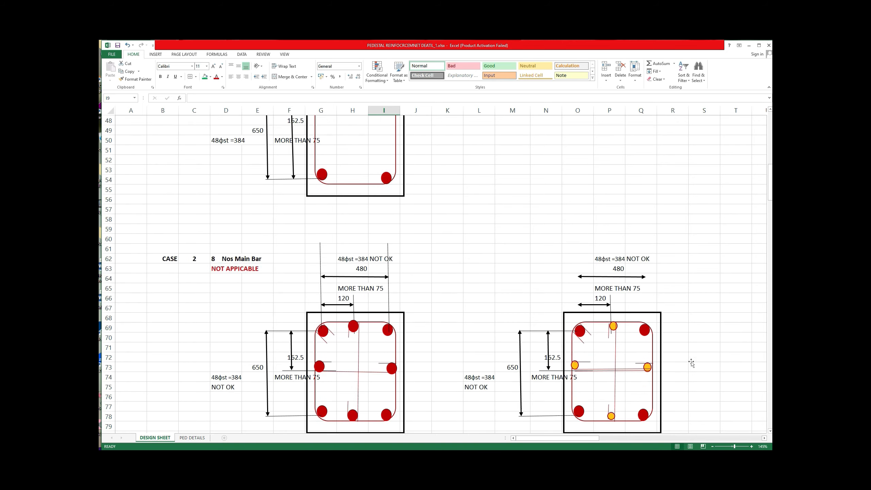
drag(770, 194, 762, 291)
scroll(353, 309, down, 1)
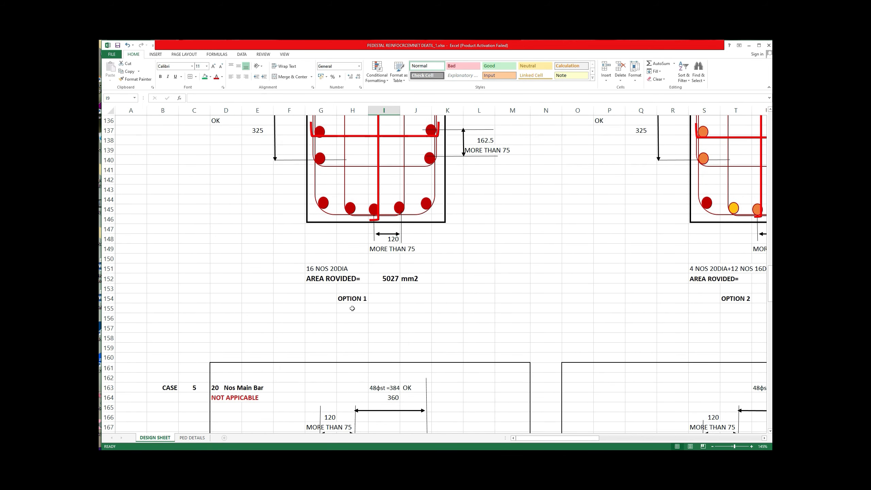
scroll(352, 309, up, 1)
scroll(353, 309, up, 2)
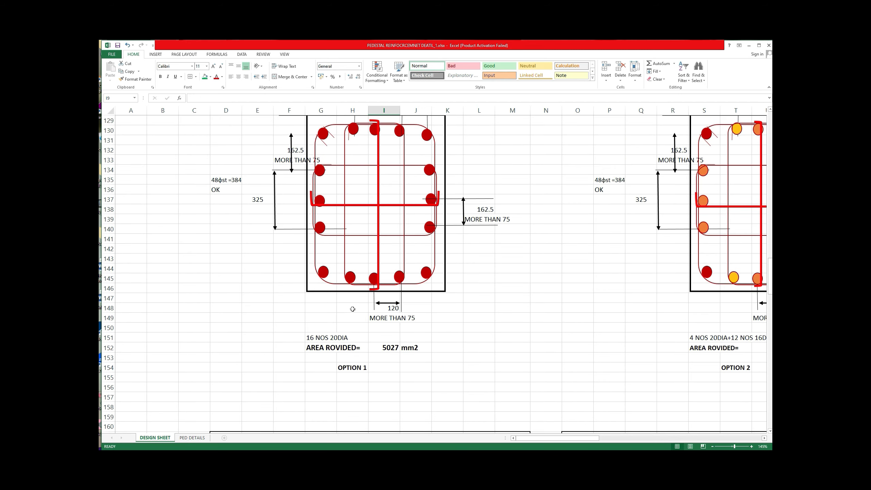
click(337, 377)
text(Steel Required=)
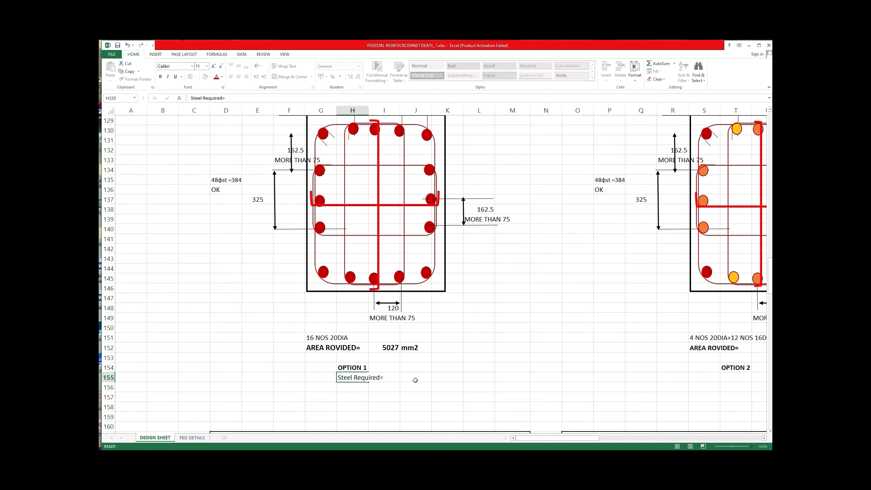
Step: Link J155 to the steel requirement in H17 with an absolute reference and enter the unit mm2 beside it
click(415, 380)
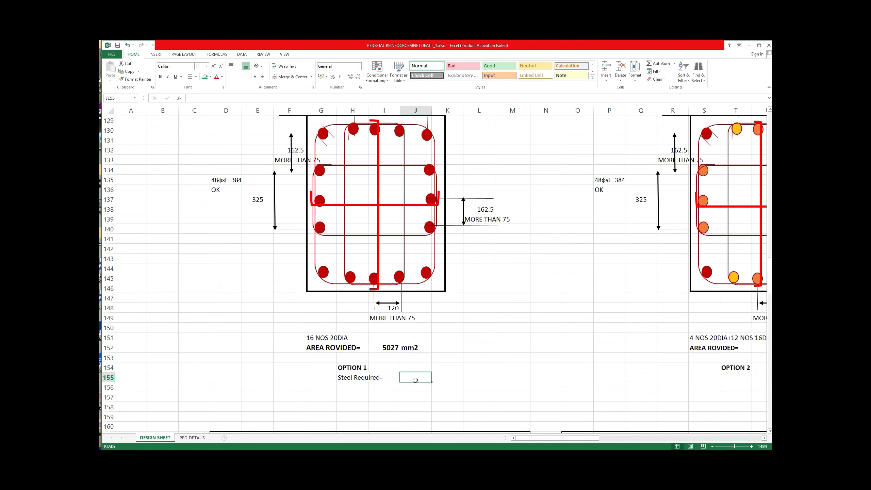
scroll(423, 373, up, 16)
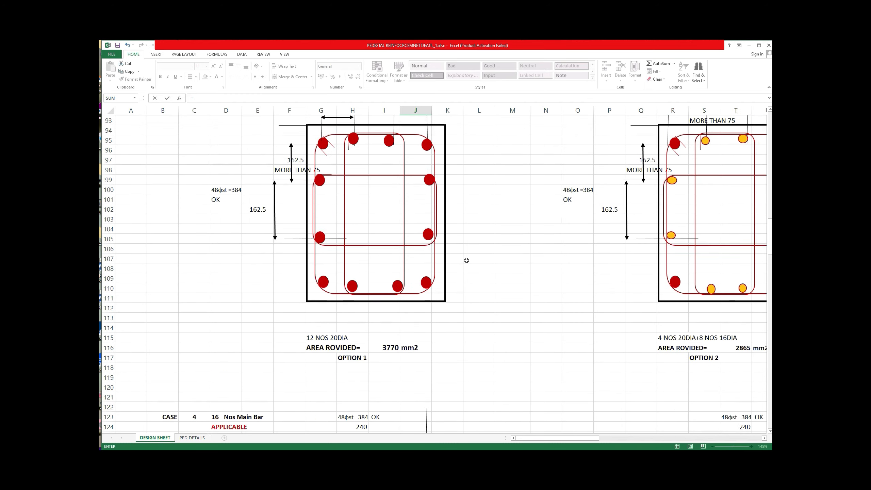
scroll(436, 149, up, 20)
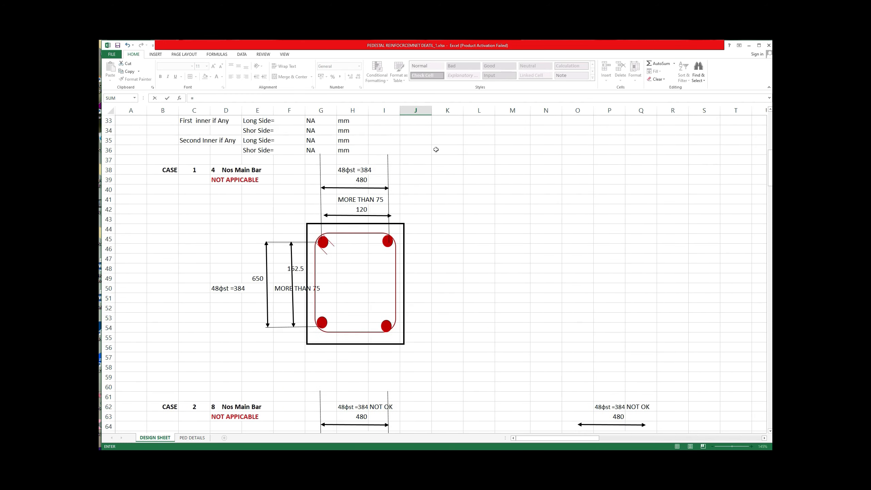
scroll(435, 150, up, 3)
click(355, 167)
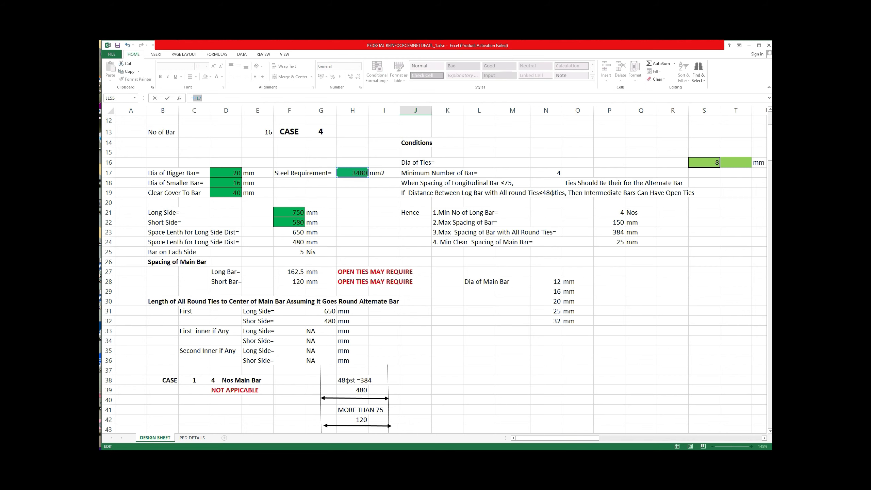
key(F4)
key(Return)
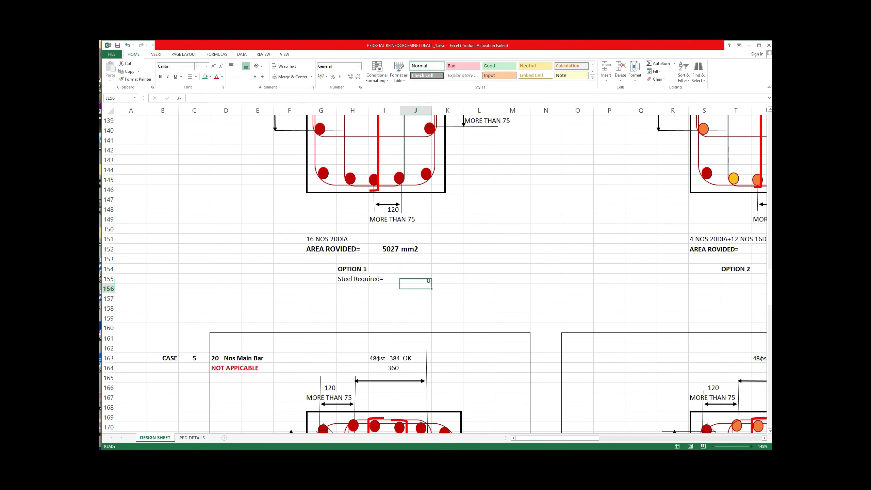
scroll(447, 250, down, 3)
click(446, 249)
text(mm2)
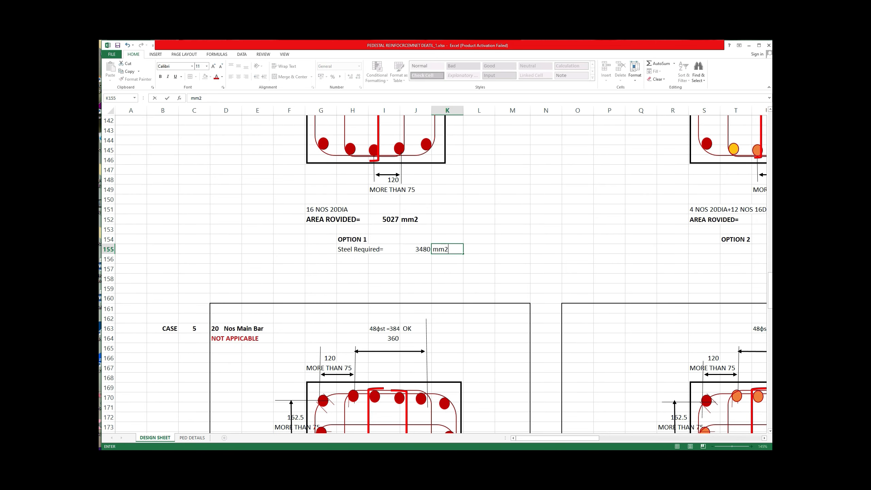
click(447, 278)
Step: Cut the "Steel Required=" entry in H155:K155 and paste it at T155 below the OPTION 2 heading of Case 4
drag(353, 250, 441, 249)
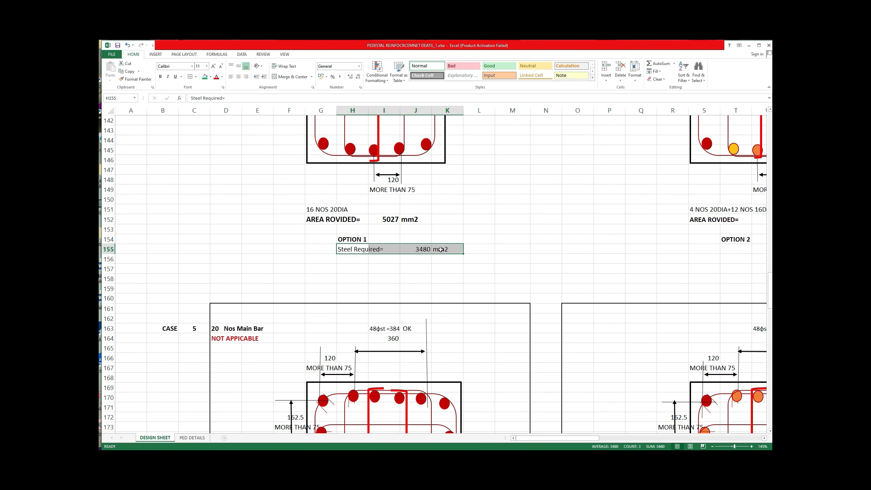
right_click(441, 250)
click(457, 260)
drag(586, 437, 620, 436)
right_click(476, 249)
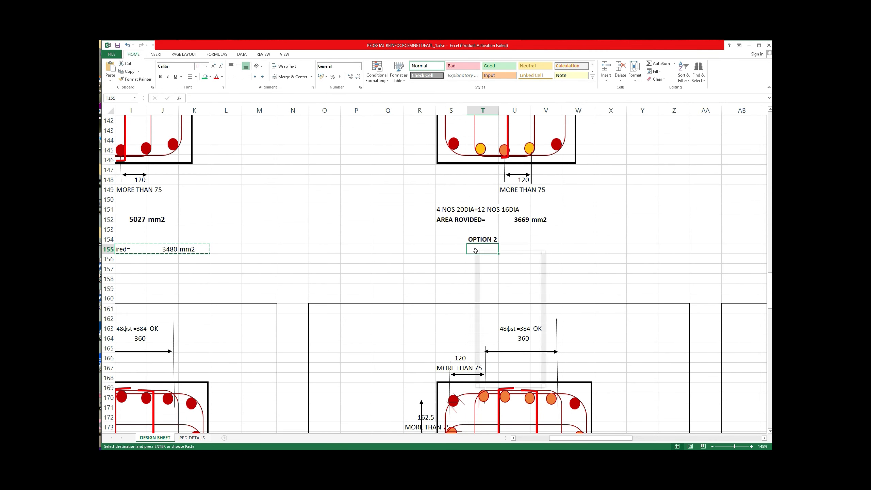
click(489, 281)
drag(561, 438, 611, 439)
click(458, 249)
right_click(459, 250)
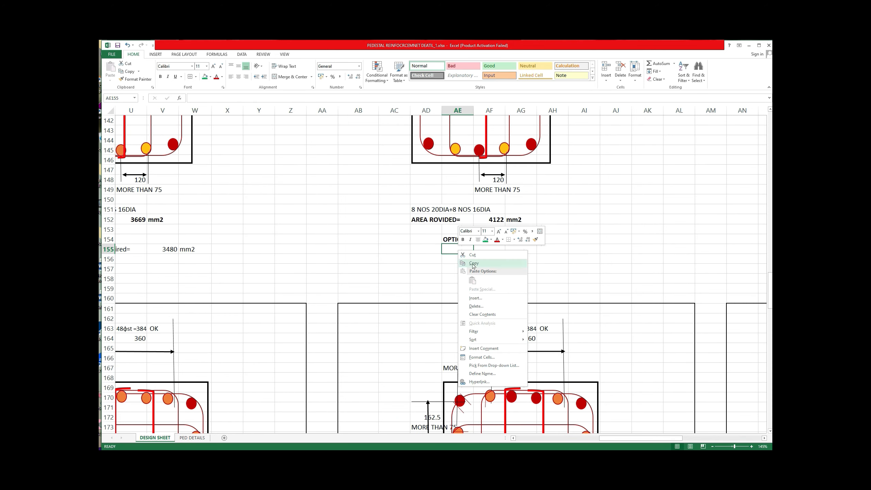
click(417, 278)
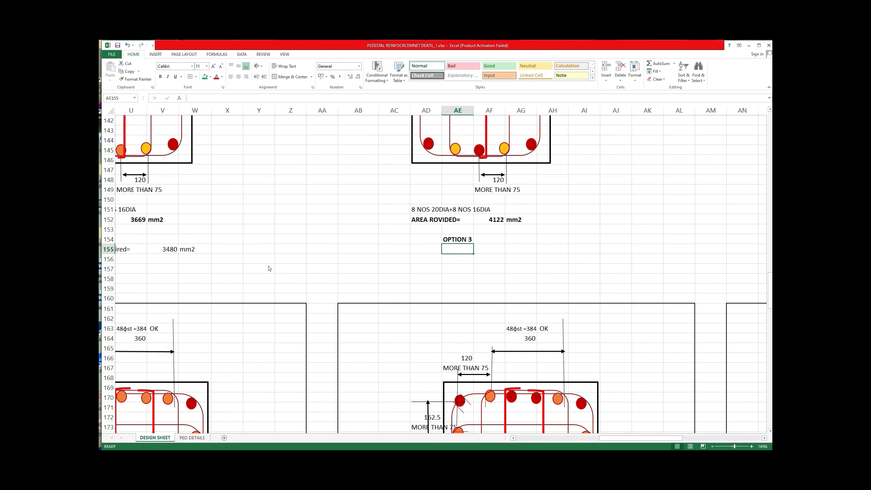
click(219, 269)
Step: Copy the "Steel Required=" entry from T155:W155 and paste it at H155 below the OPTION 1 heading of Case 4
drag(559, 438, 541, 441)
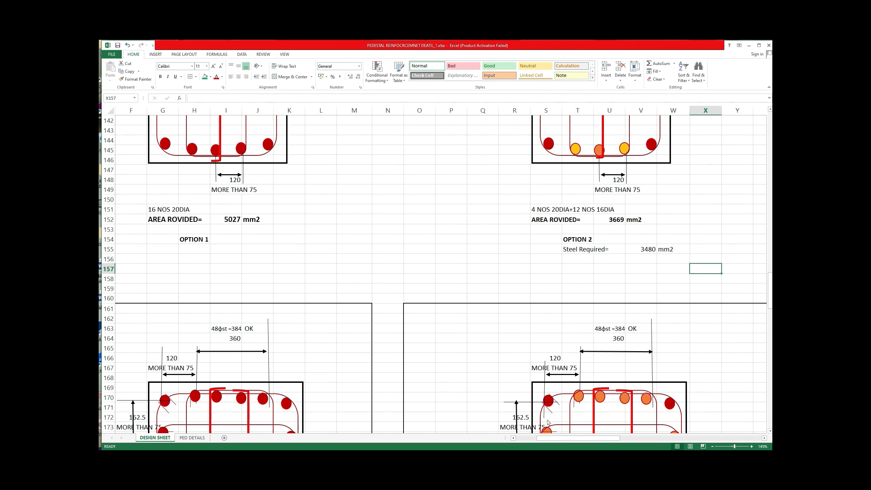
drag(567, 250, 665, 251)
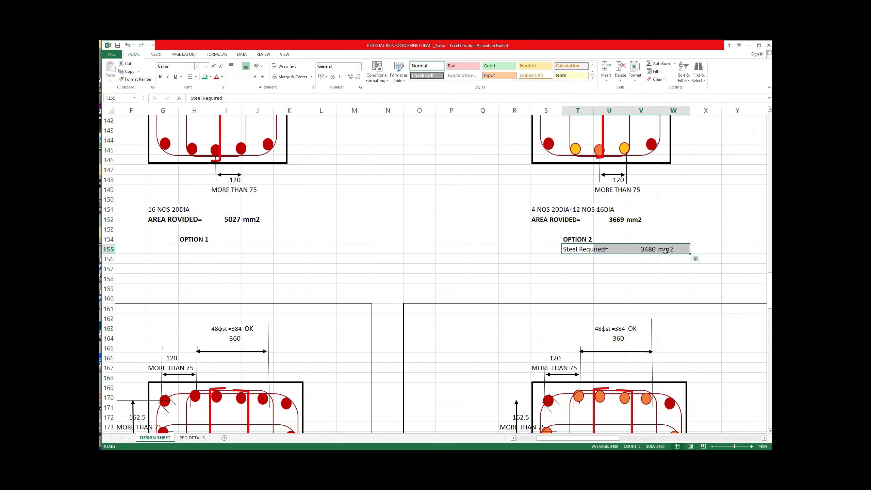
key(ctrl+c)
click(194, 249)
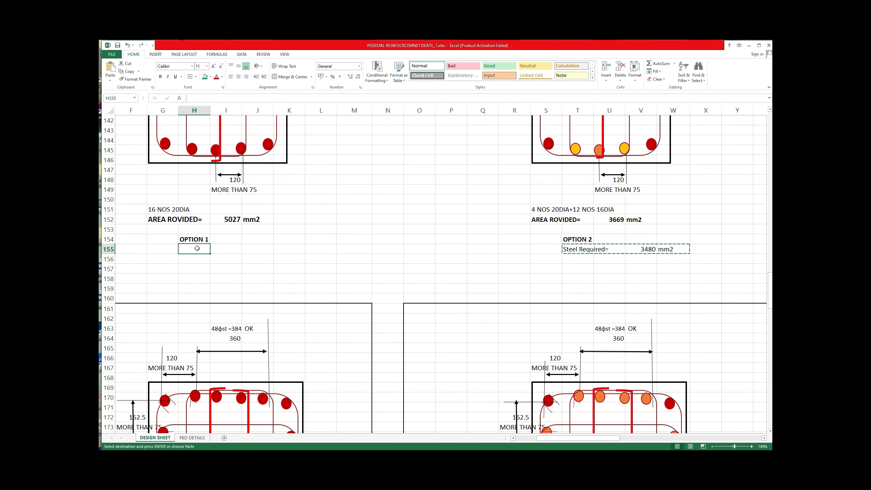
key(ctrl+v)
click(383, 290)
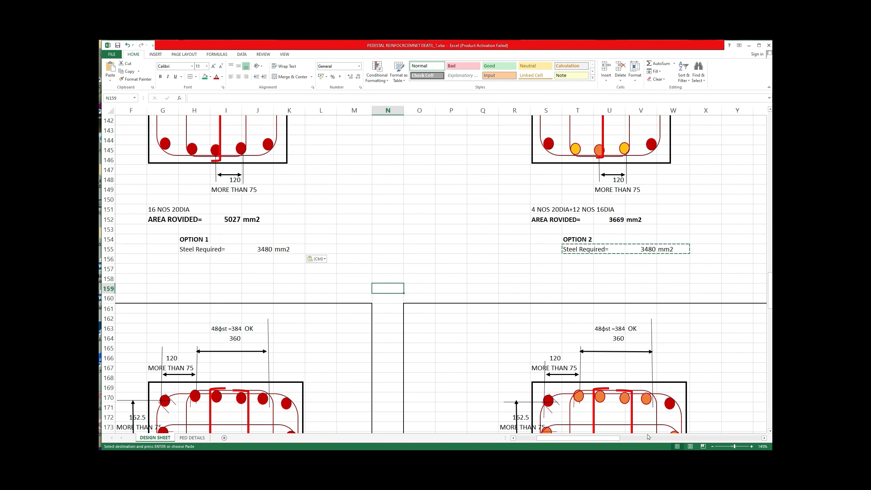
Step: Paste the copied "Steel Required=" entry at AE155 below the OPTION 3 heading of Case 4 and end the copy mode
drag(596, 438, 659, 438)
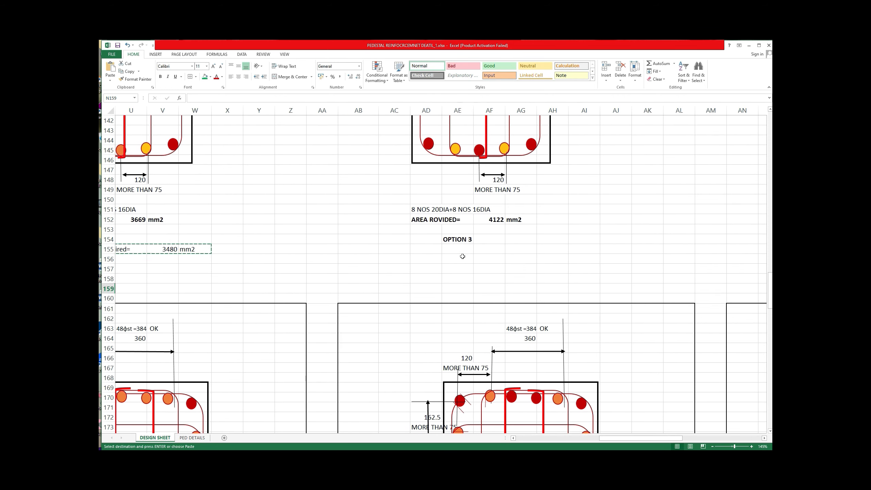
click(458, 248)
key(ctrl+v)
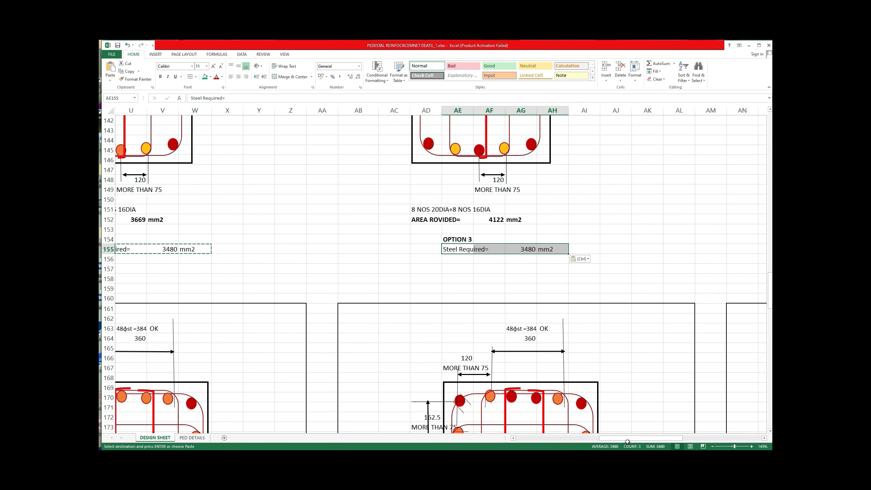
drag(596, 439, 543, 439)
click(587, 218)
key(Escape)
Step: Examine the bar and tie arrangement of Case 4 Option 2, checking its tie distances on both sides against the 48φst limit
scroll(587, 218, up, 3)
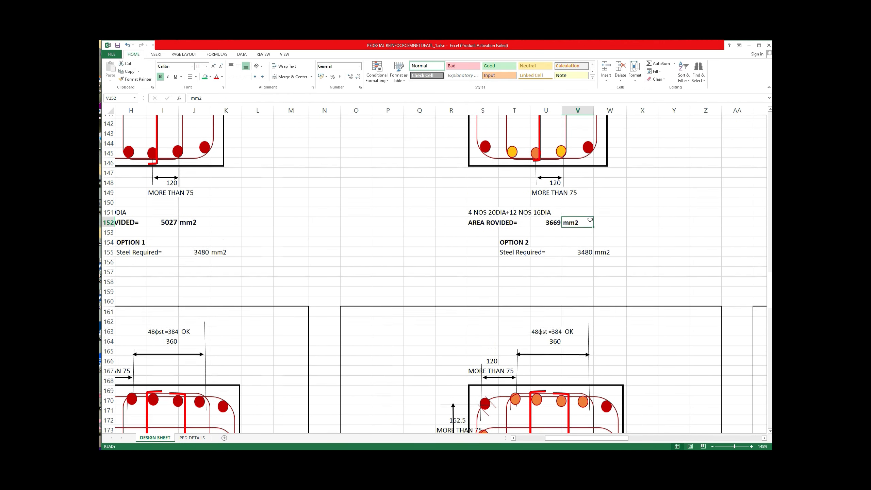
scroll(589, 218, up, 3)
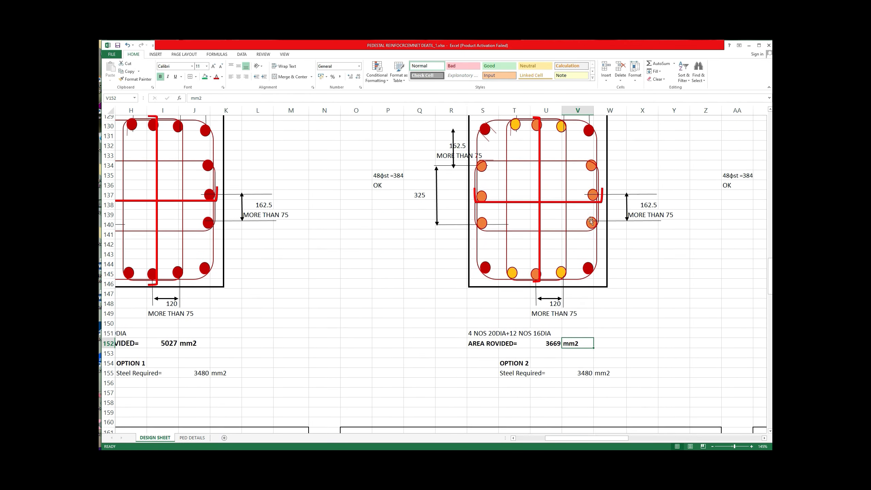
scroll(590, 220, up, 1)
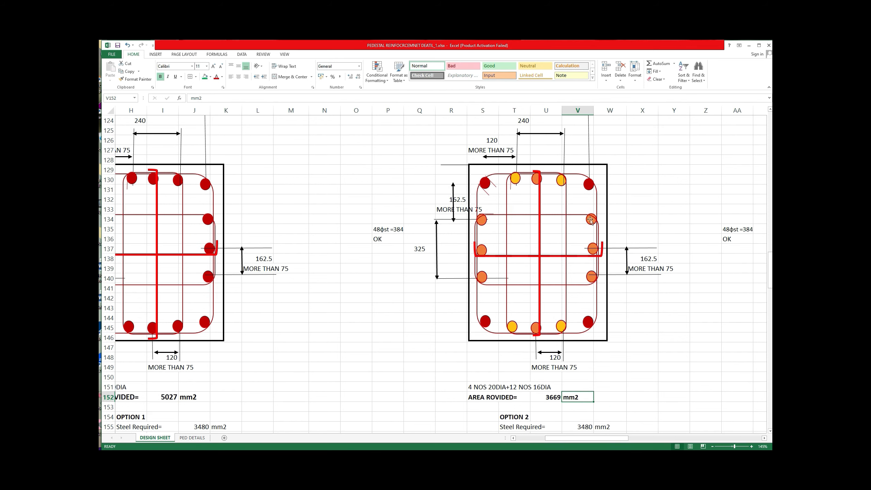
scroll(479, 182, up, 1)
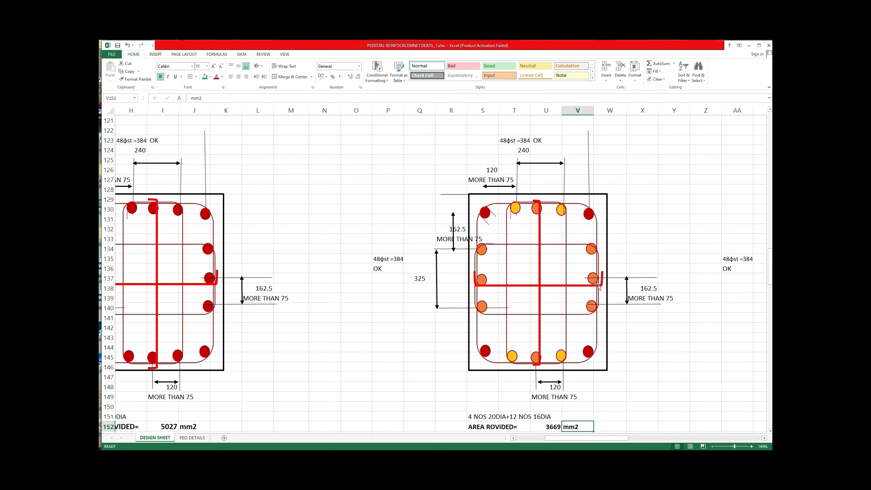
click(584, 285)
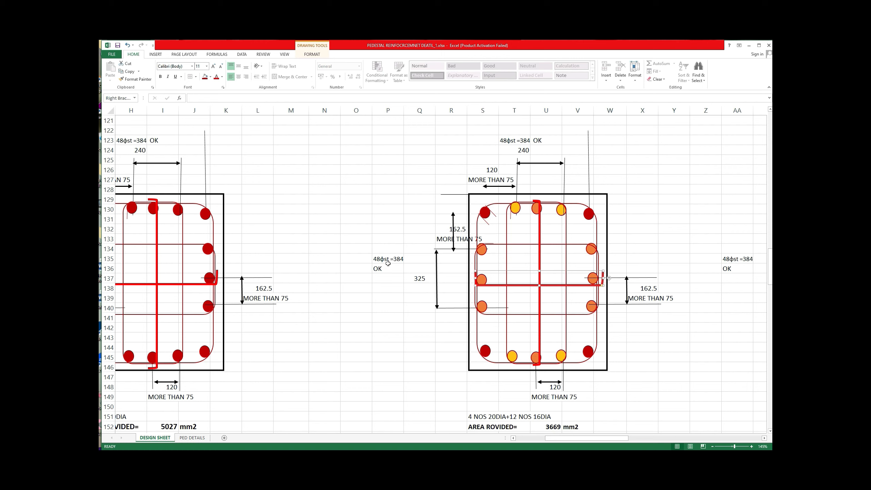
click(419, 279)
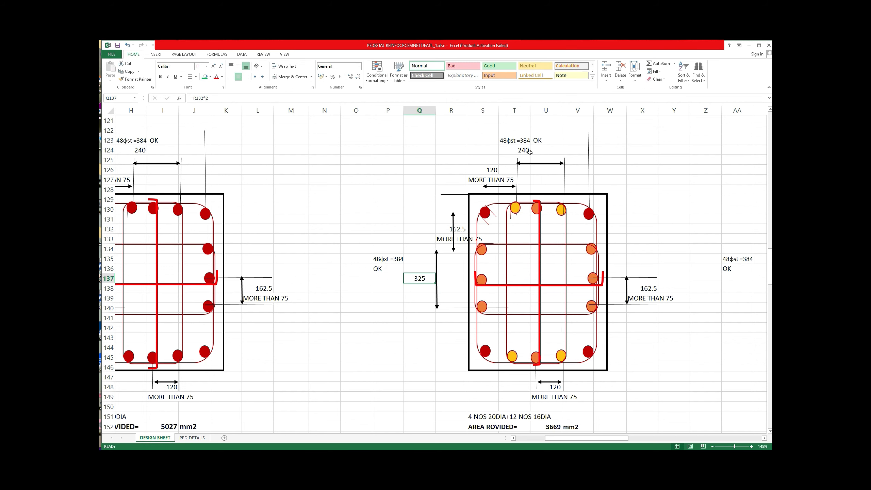
click(527, 151)
click(636, 176)
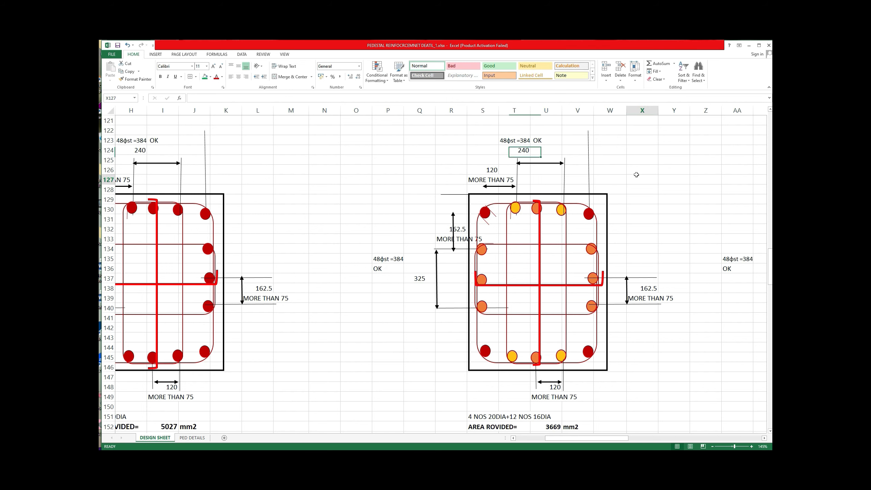
scroll(637, 176, down, 1)
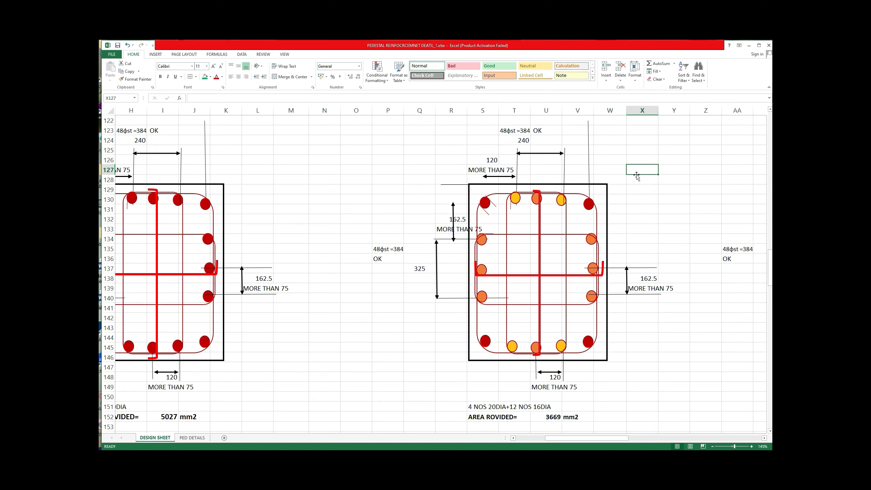
Step: Copy the cell range P121:AA153 holding the Case 4 Option 2 reinforcement section
scroll(637, 176, up, 4)
scroll(634, 175, down, 2)
drag(380, 132, 722, 396)
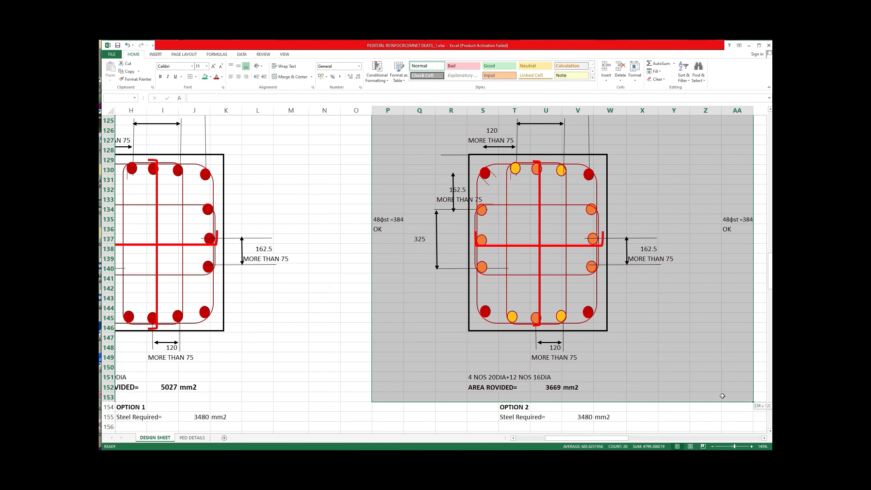
right_click(633, 161)
click(651, 180)
scroll(332, 379, up, 7)
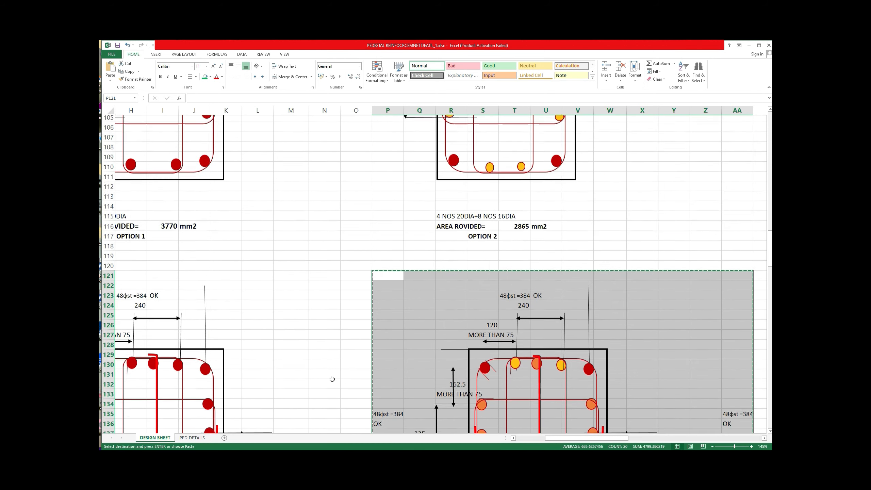
Step: Try to paste the copied range as values only at A1 of the PED DETAILS sheet, and return to the DESIGN SHEET
click(204, 436)
click(126, 116)
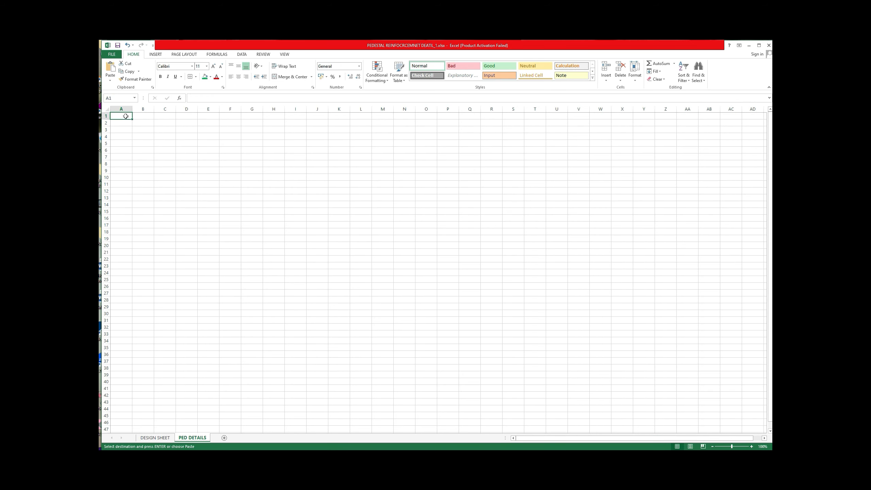
right_click(125, 116)
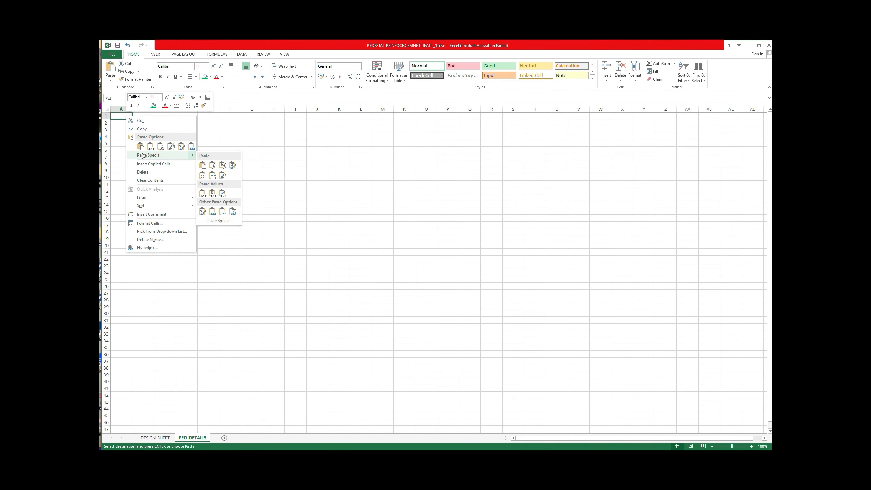
click(143, 156)
click(109, 128)
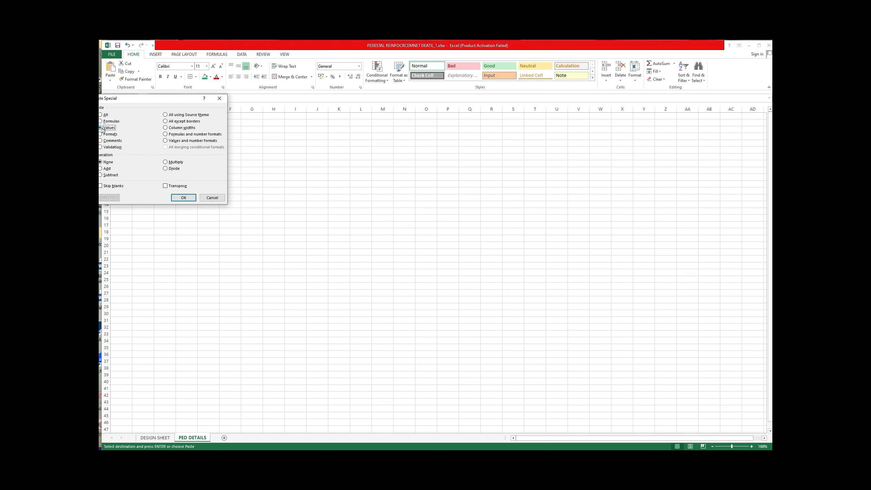
click(184, 197)
click(387, 191)
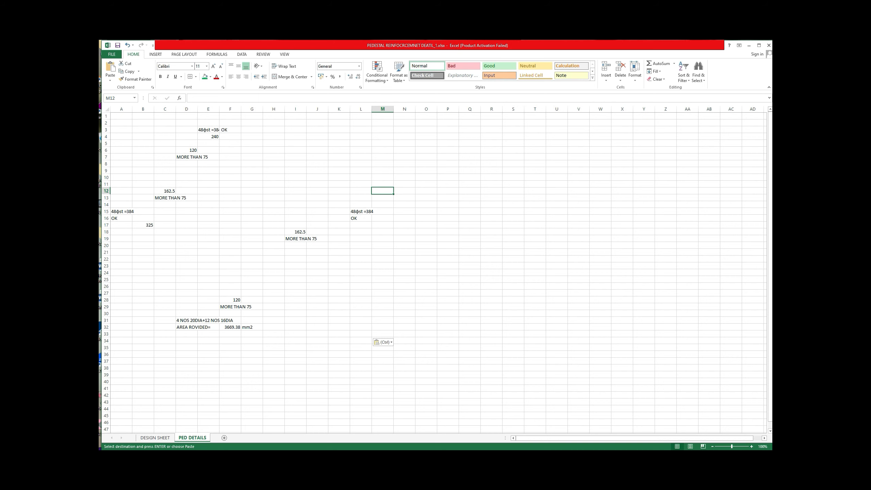
key(ctrl+Page_Up)
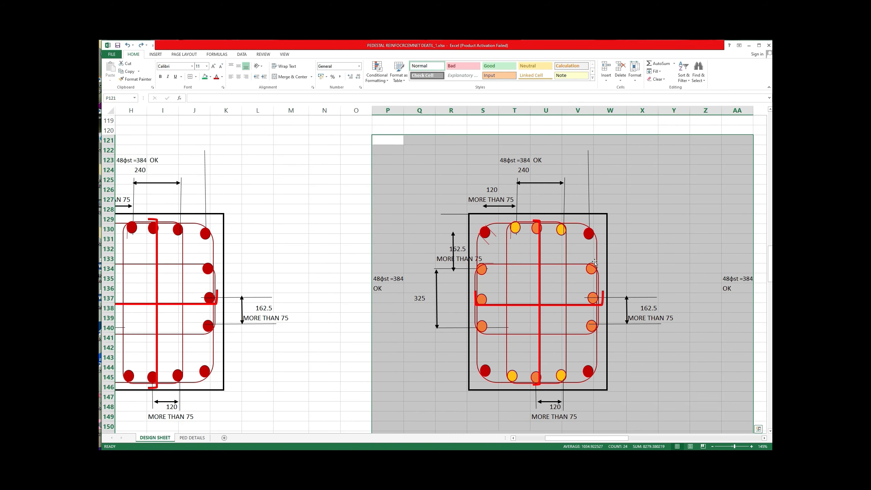
Step: Snip the Case 4 Option 2 section with Snipping Tool, from its tie distances down to its provided area, and copy the snip
scroll(594, 263, down, 3)
click(635, 280)
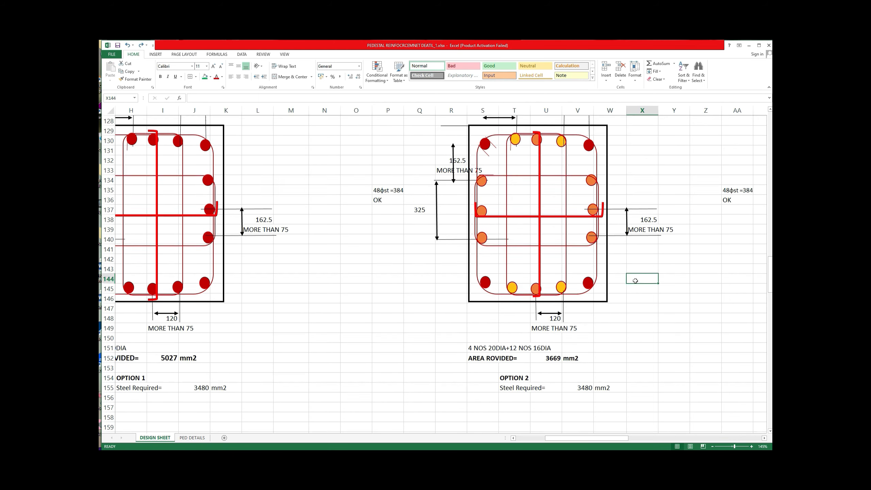
scroll(635, 281, up, 1)
scroll(635, 280, up, 1)
scroll(635, 280, down, 1)
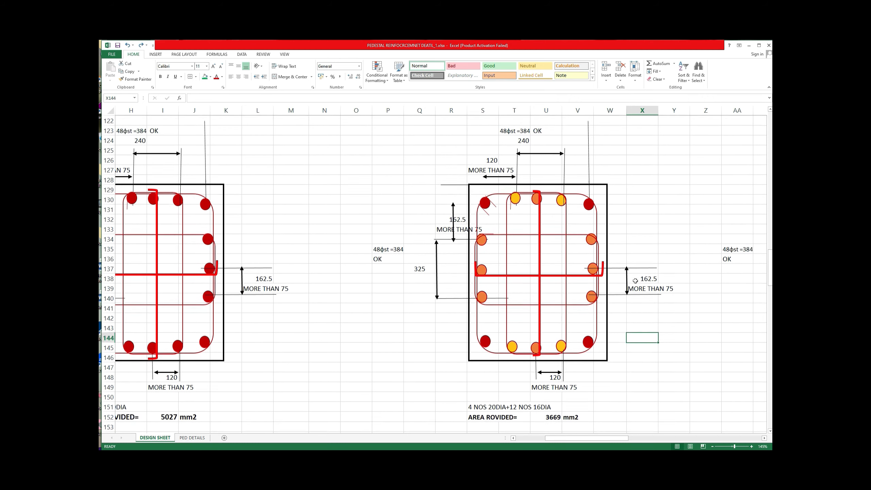
key(alt+Tab)
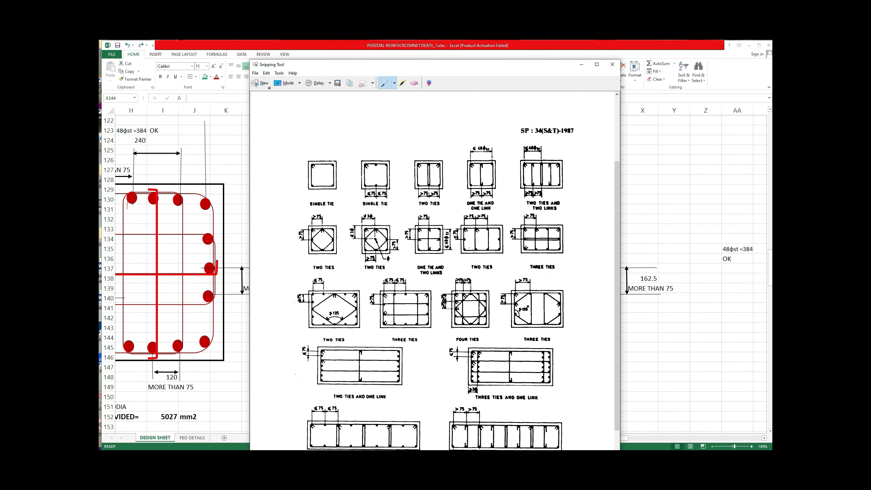
click(266, 73)
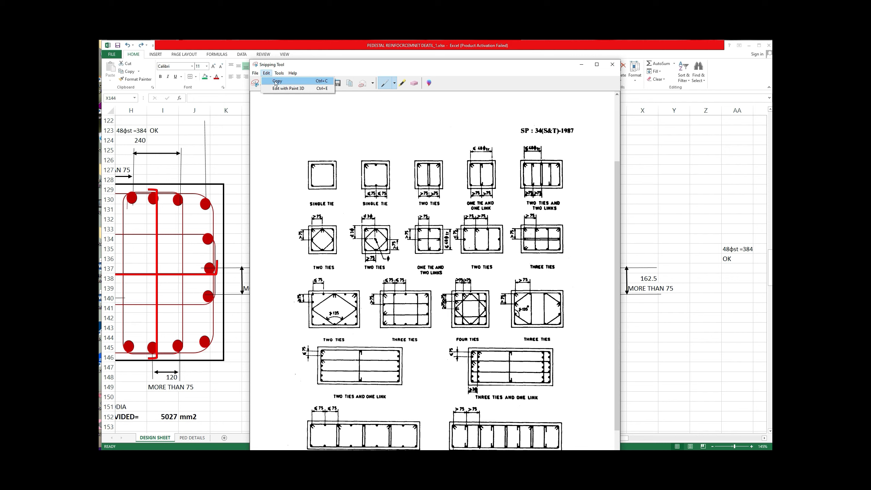
click(269, 81)
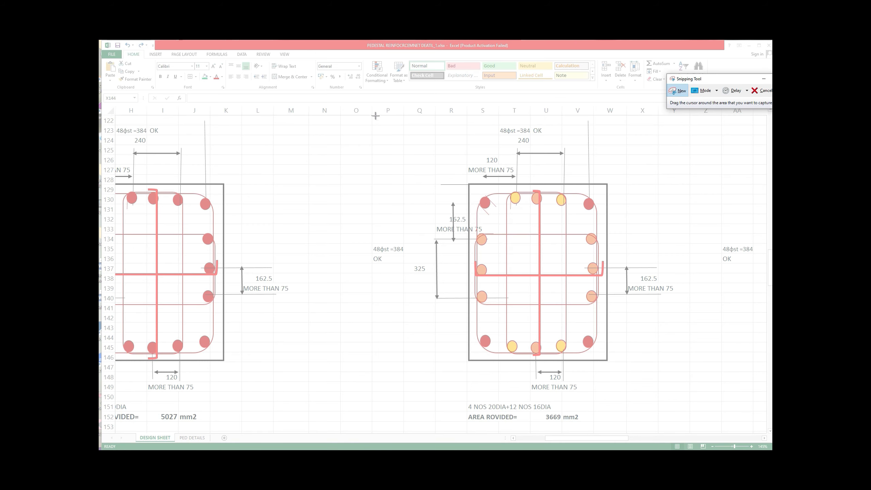
mouse_move(376, 116)
mouse_down()
mouse_move(668, 350)
mouse_move(709, 422)
mouse_move(701, 429)
mouse_up()
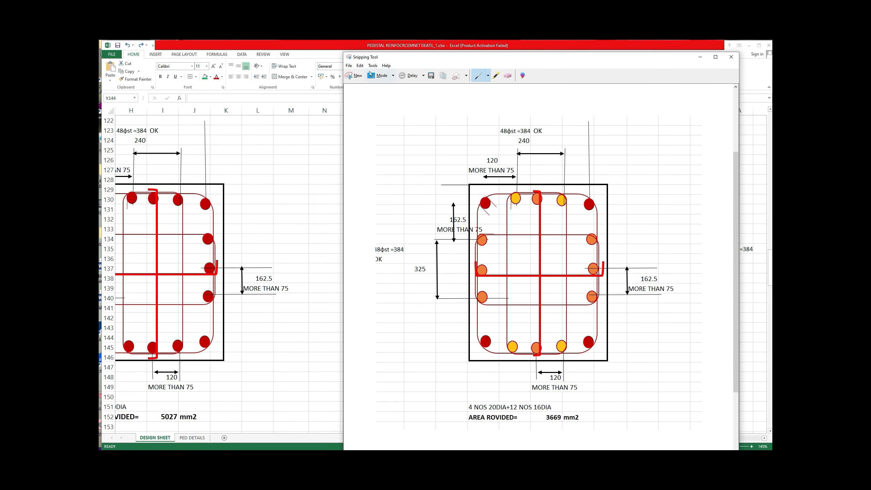
click(360, 66)
click(369, 74)
click(731, 57)
Step: Hide the gridlines on the DESIGN SHEET
click(571, 269)
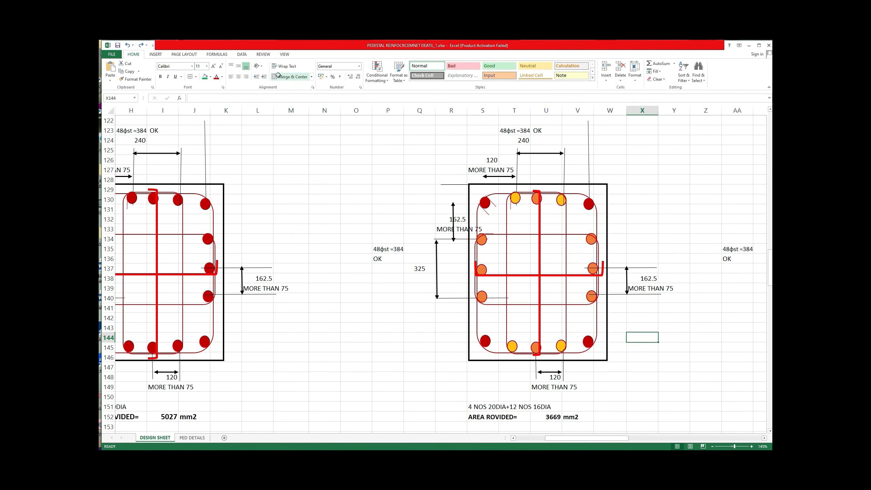
click(286, 57)
click(177, 76)
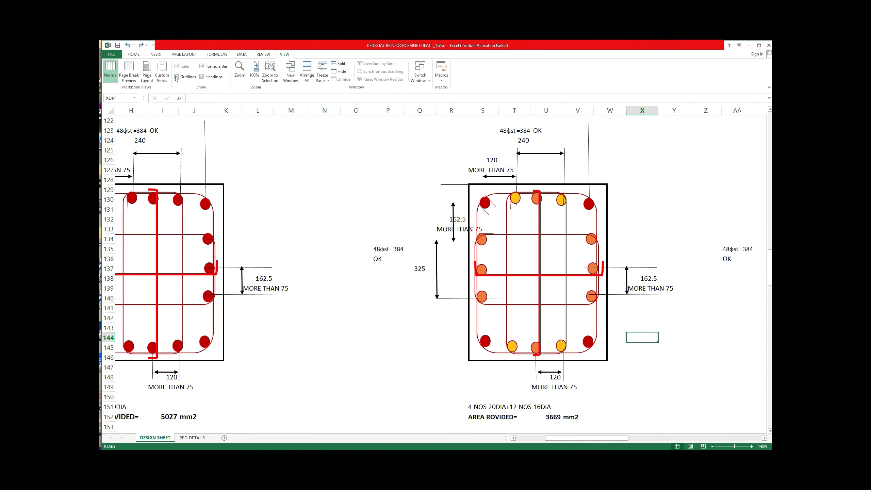
Step: Snip the gridline-free Case 4 Option 2 section down to its area line with Snipping Tool, copy it and return to the workbook
scroll(625, 257, up, 1)
scroll(626, 257, down, 1)
scroll(625, 257, up, 1)
scroll(626, 258, down, 1)
scroll(625, 257, down, 1)
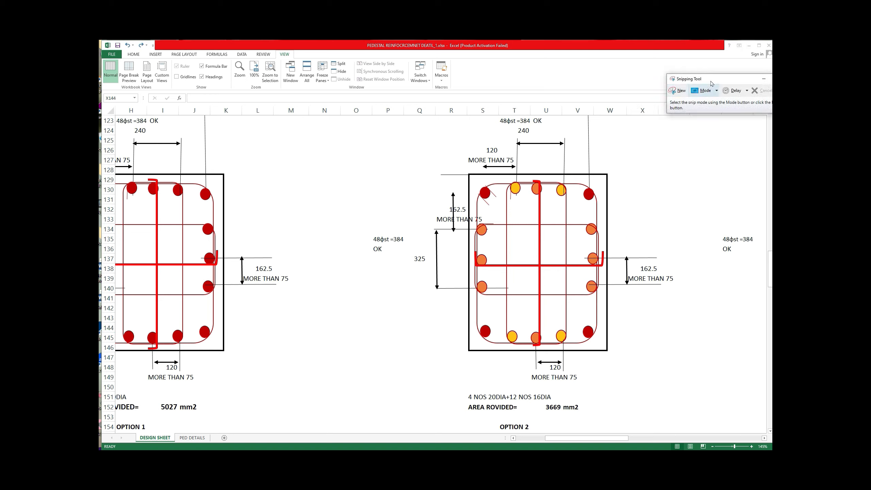
drag(713, 78, 676, 73)
click(641, 86)
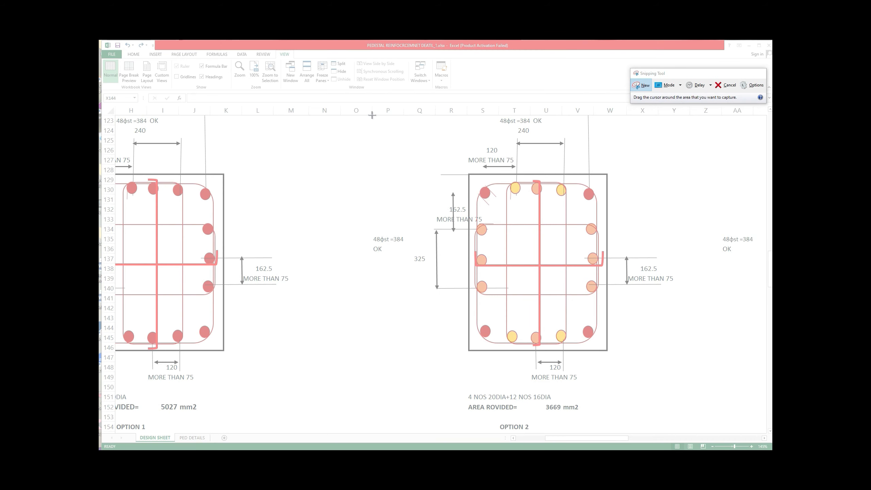
mouse_move(372, 116)
mouse_down()
mouse_move(627, 310)
mouse_move(705, 421)
mouse_up()
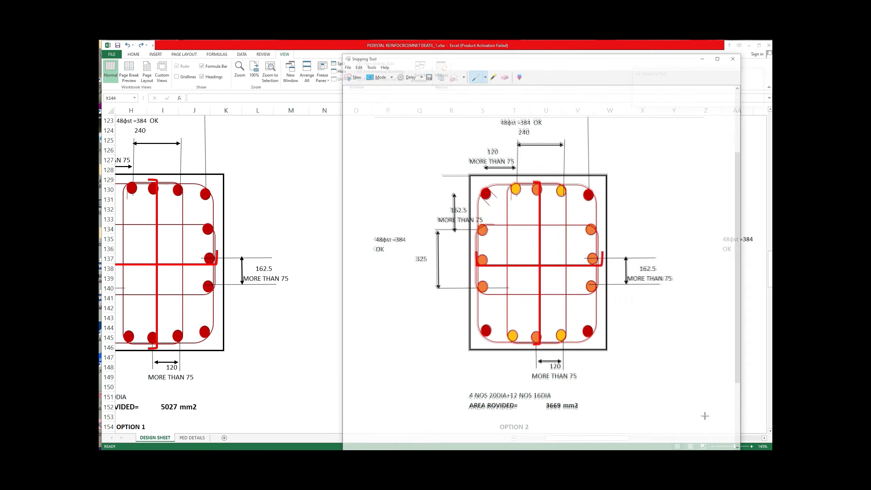
click(356, 64)
click(367, 73)
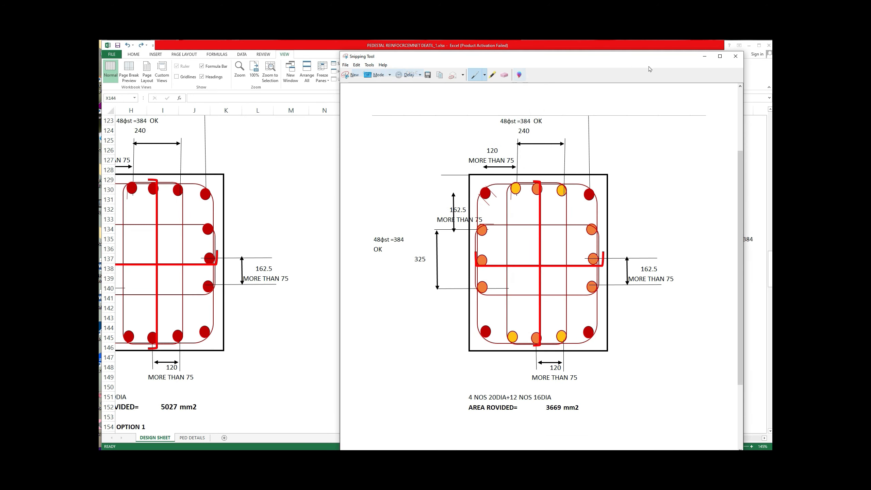
click(704, 56)
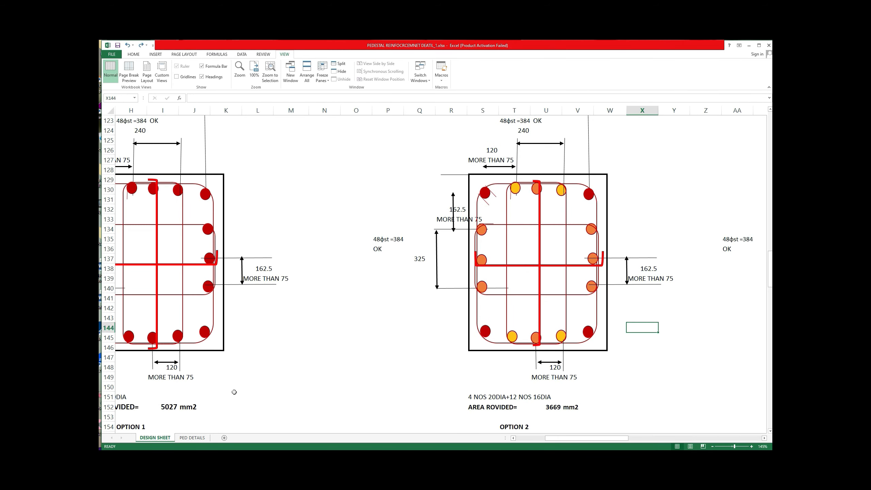
Step: Paste the snip at A1 of the PED DETAILS sheet and shrink the picture to end at about row 28
click(193, 438)
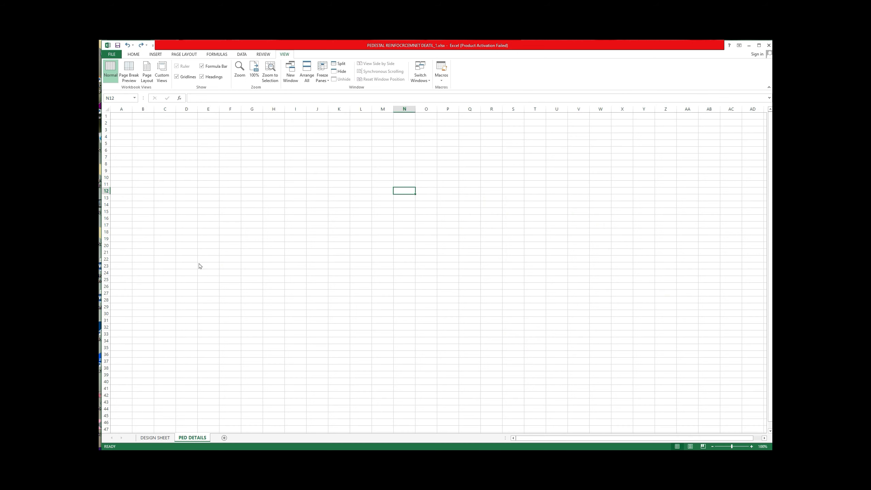
right_click(119, 118)
click(133, 146)
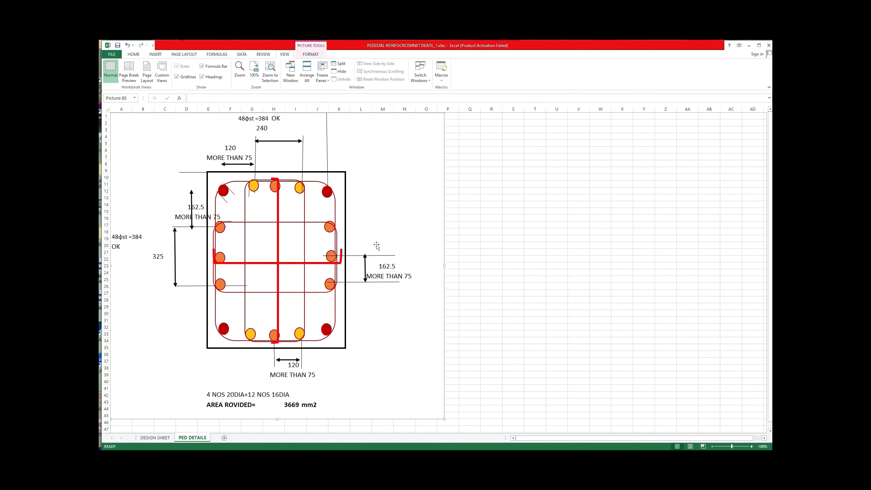
drag(443, 418, 286, 313)
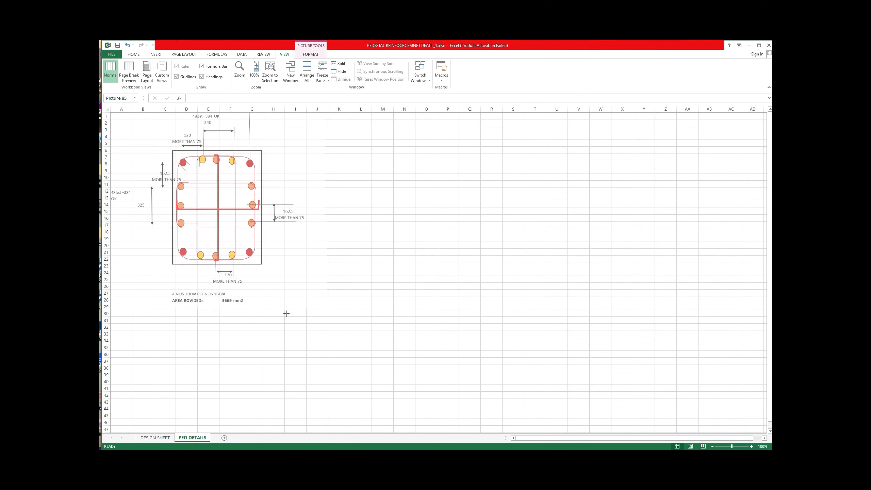
Step: Merge cells C29:E31 below the section picture and enter the label P1
drag(174, 308, 212, 317)
right_click(211, 317)
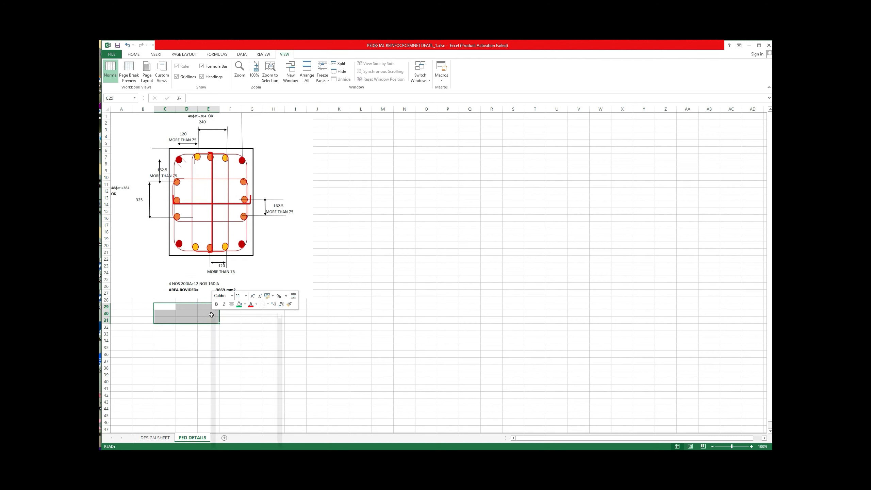
click(238, 425)
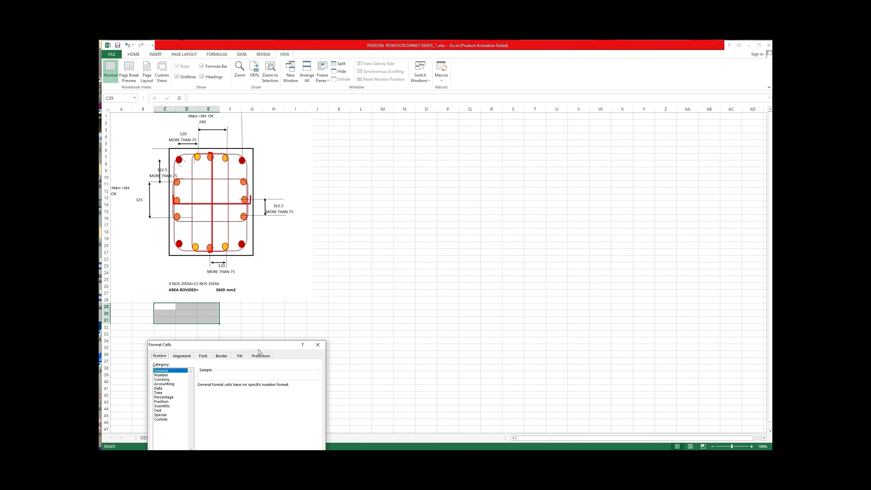
click(181, 356)
click(163, 428)
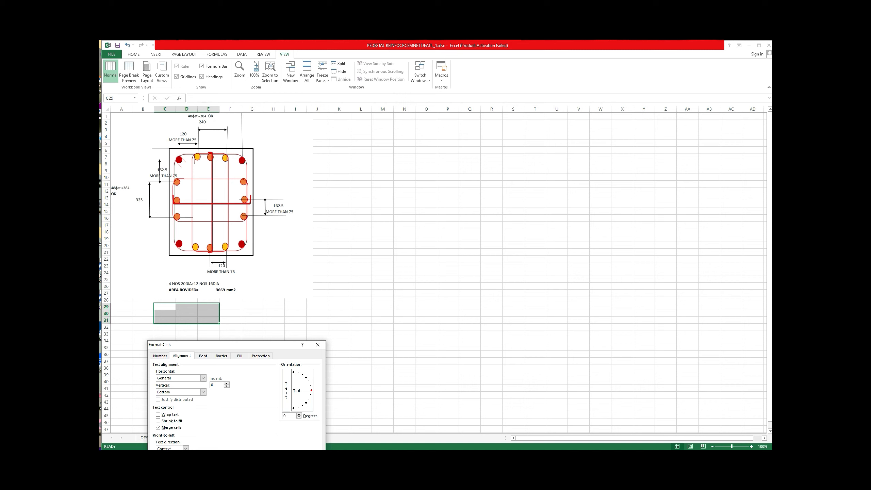
key(Return)
text(P1)
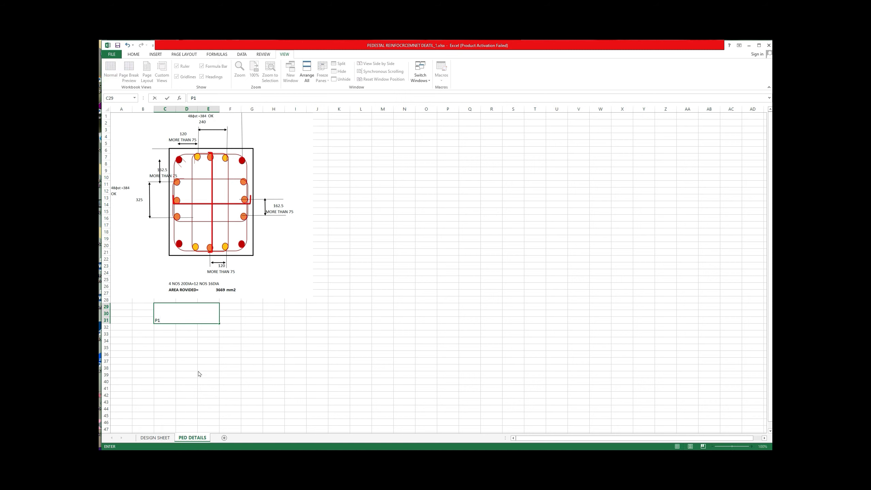
click(200, 374)
Step: Set the P1 label's font size to 36 and centre it horizontally in its merged cell
click(191, 310)
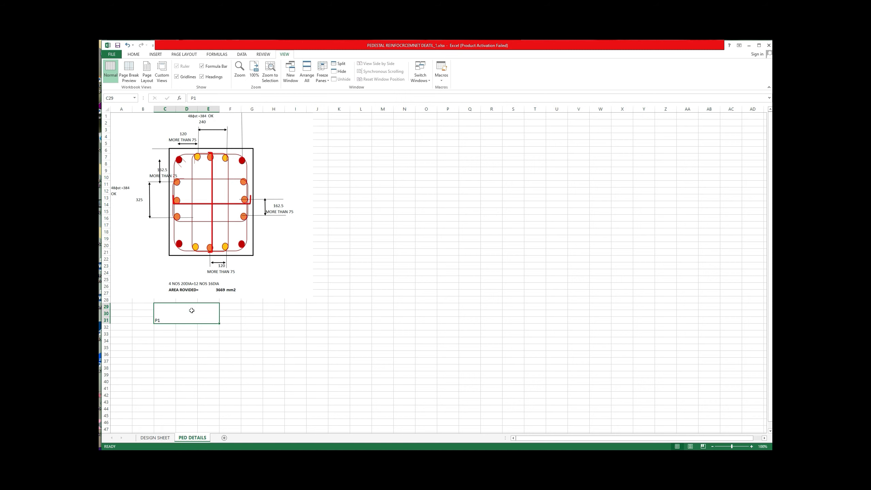
click(133, 54)
click(207, 66)
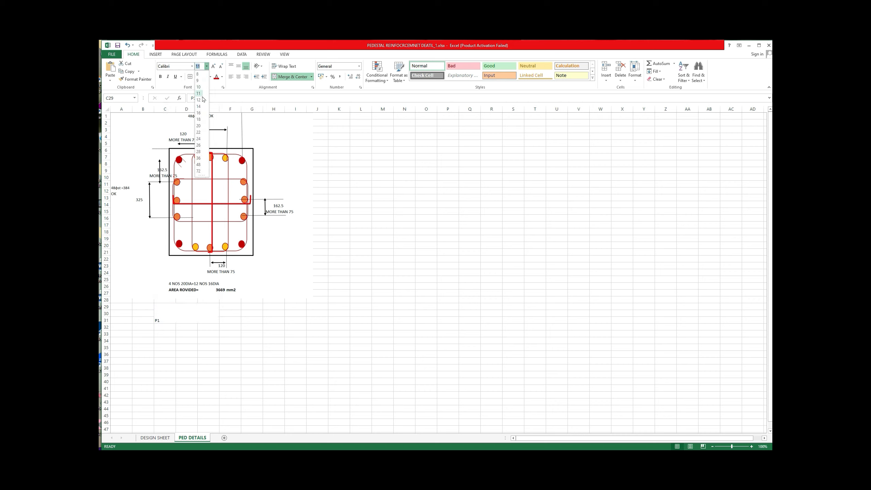
click(198, 158)
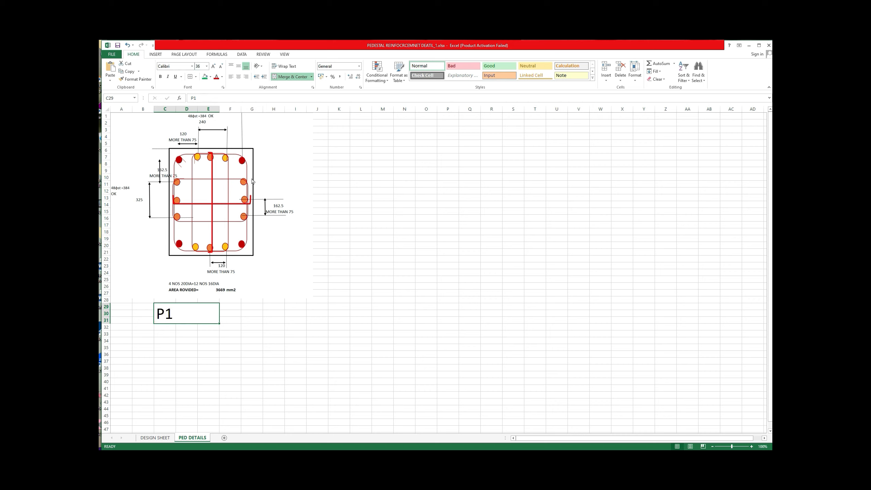
click(238, 76)
click(404, 163)
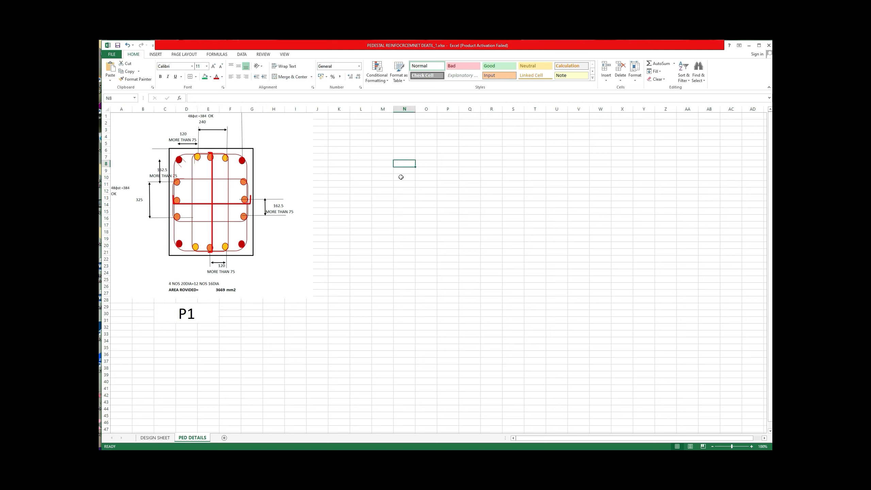
click(395, 177)
scroll(383, 173, down, 1)
scroll(383, 172, up, 1)
Step: Return to the DESIGN SHEET and bring up the pedestal list P1 to P6 and the design inputs
click(155, 438)
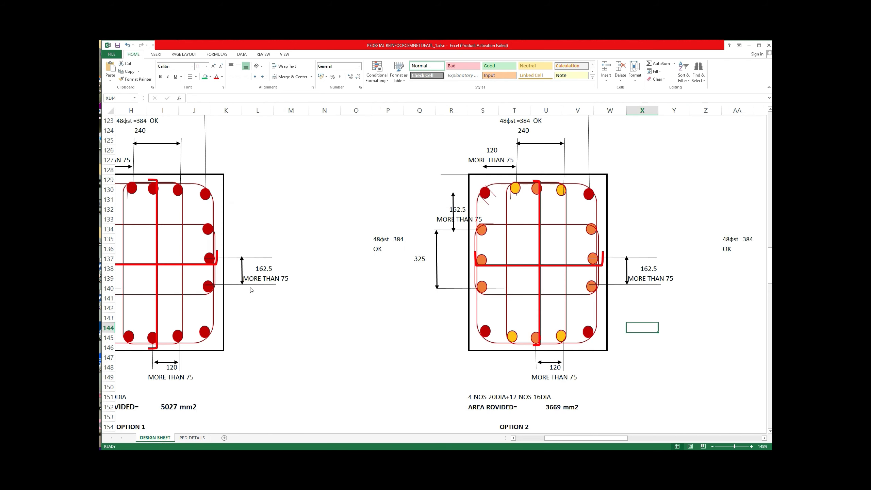
drag(573, 437, 543, 438)
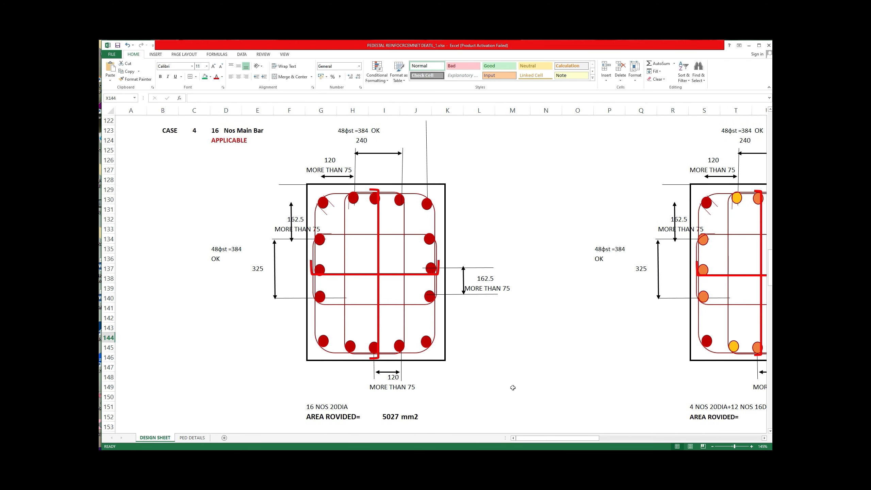
scroll(529, 248, up, 3)
scroll(528, 248, up, 17)
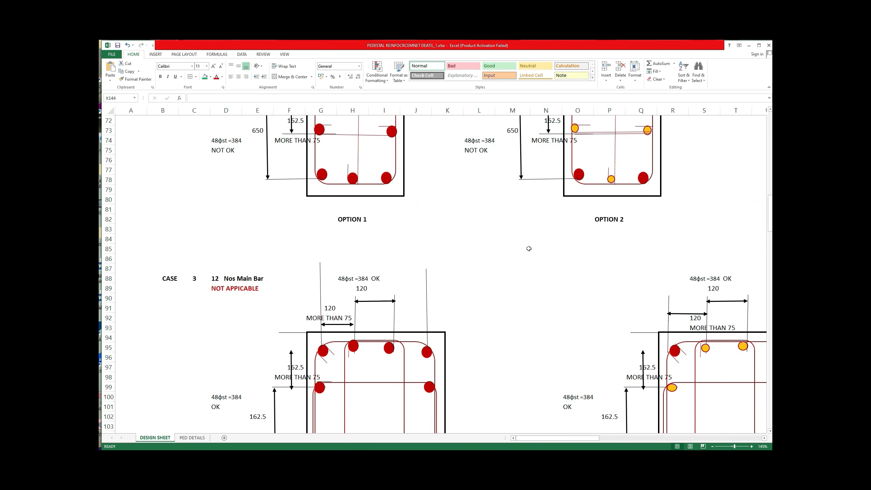
scroll(528, 248, up, 7)
drag(770, 170, 769, 125)
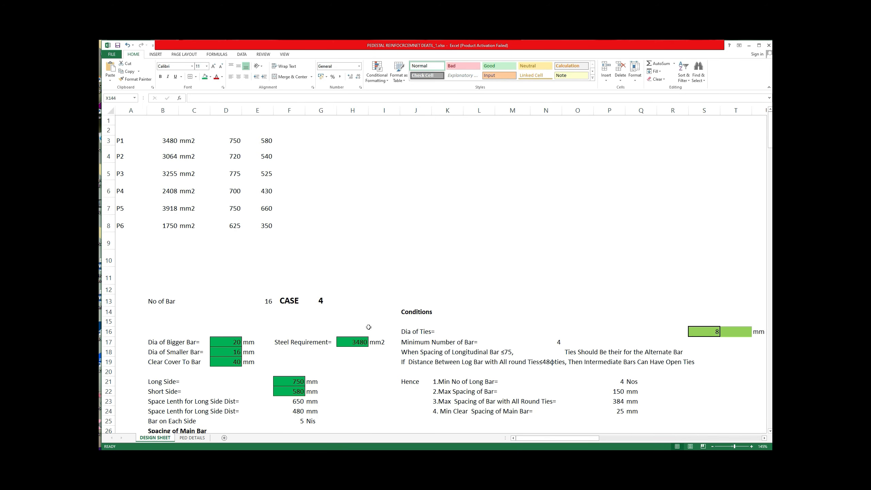
Step: Enter pedestal P2's design inputs: steel requirement 3064 mm2, long side 720 mm and short side 540 mm
click(362, 342)
text(306)
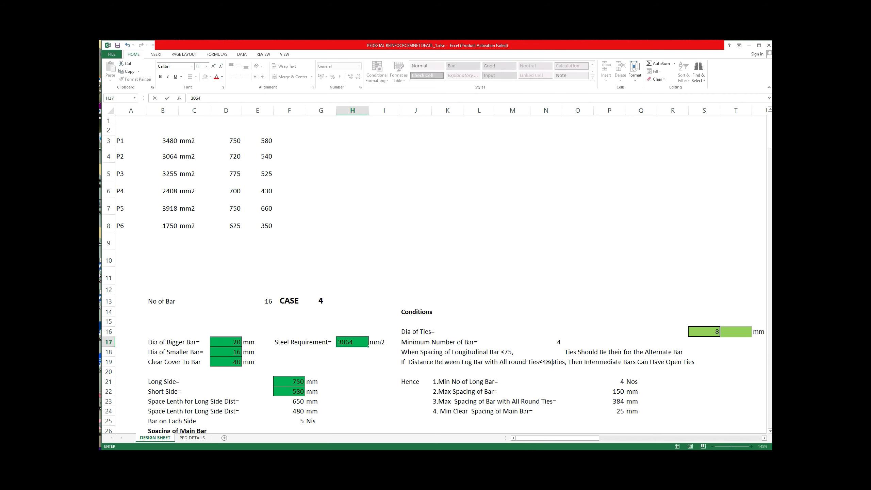
key(Tab)
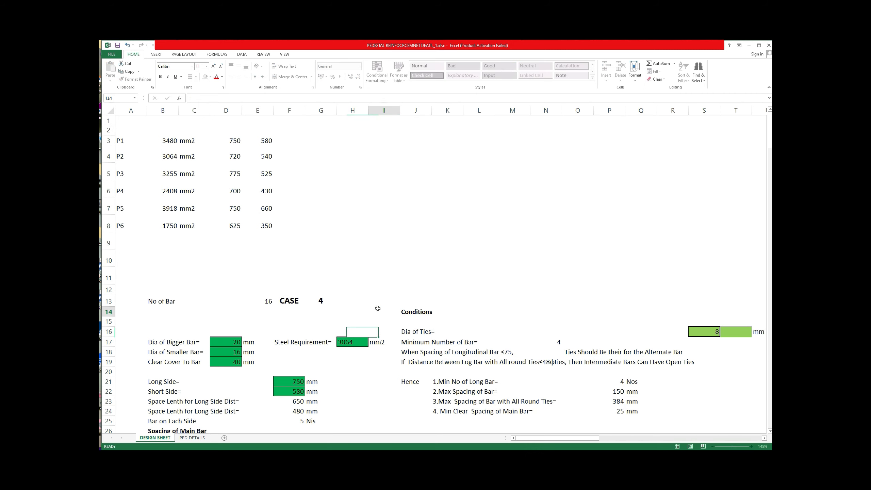
click(294, 382)
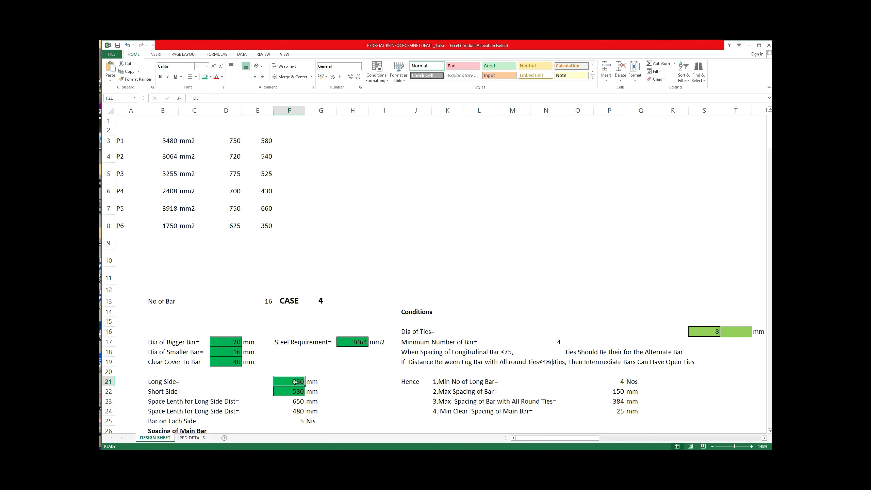
text(7)
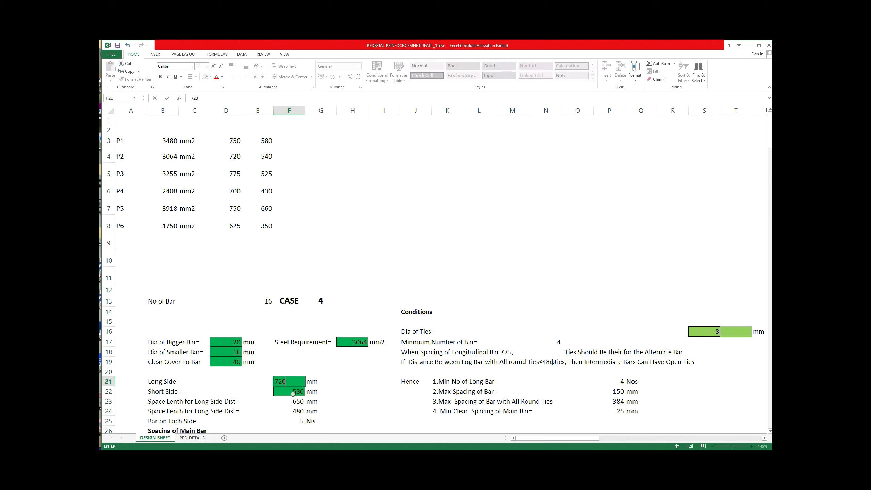
key(Return)
text(54)
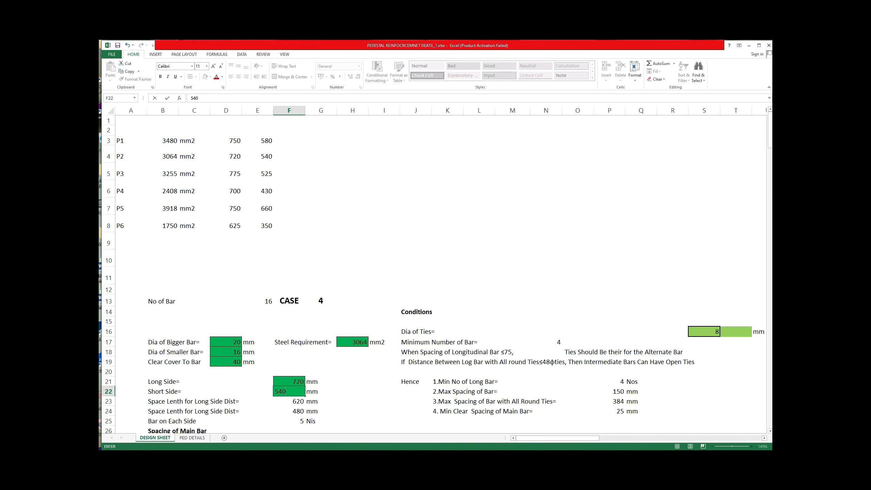
click(252, 392)
Step: Fill the No of Bar input cell E13 with the same green as the other inputs
click(263, 299)
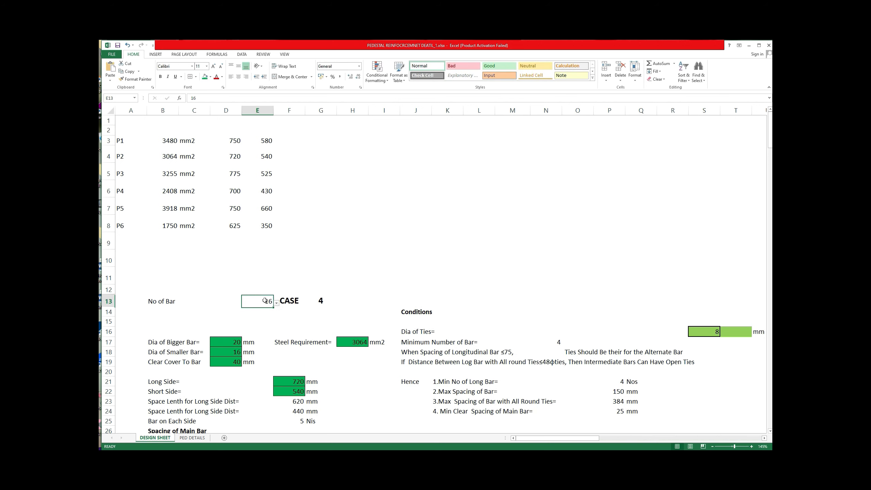
click(204, 77)
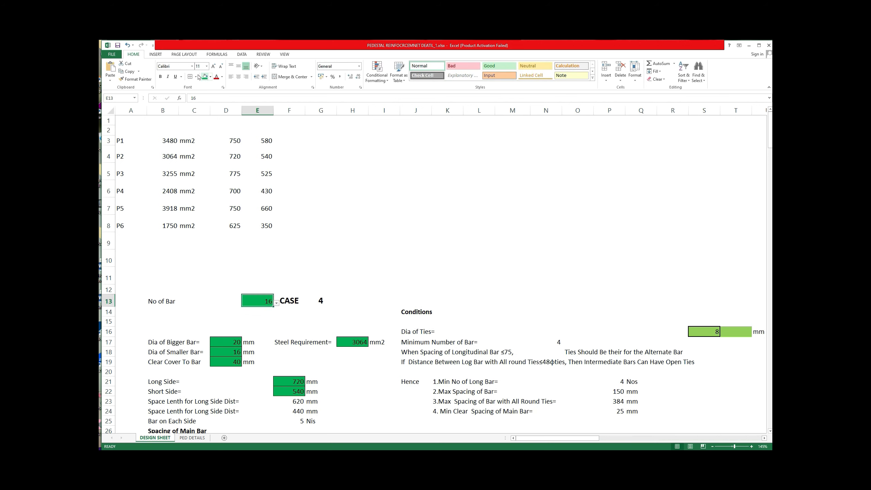
click(352, 244)
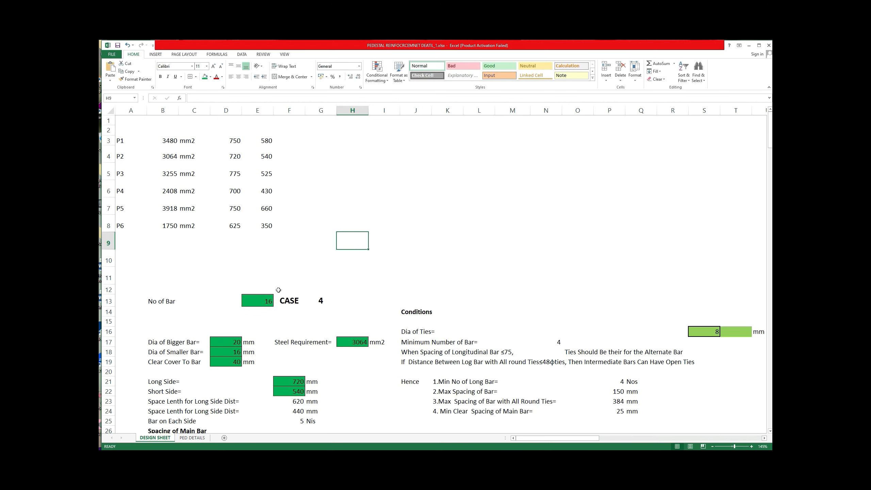
Step: Set the bigger bar diameter to 16 mm and the smaller bar diameter to 12 mm
scroll(278, 290, down, 1)
click(236, 314)
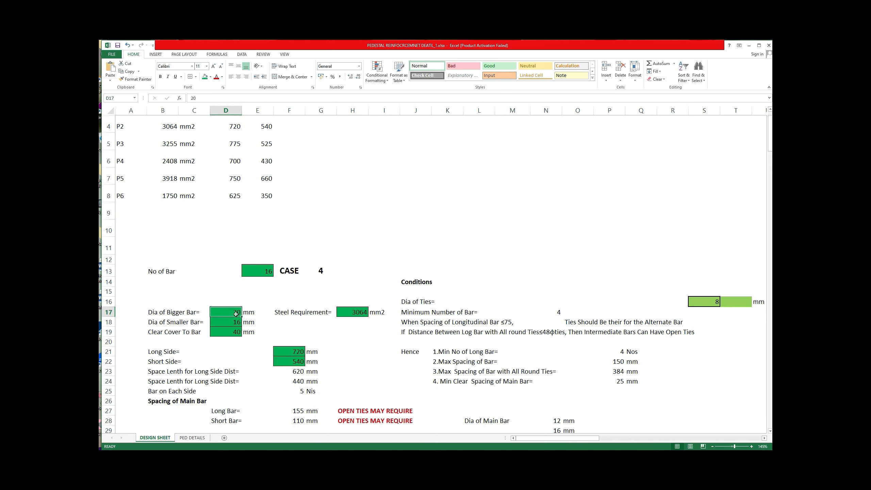
text(16)
key(Return)
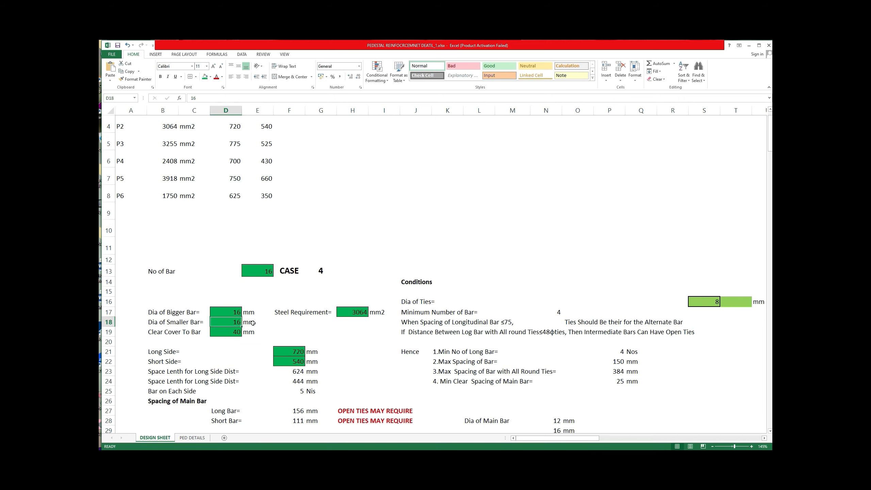
text(1)
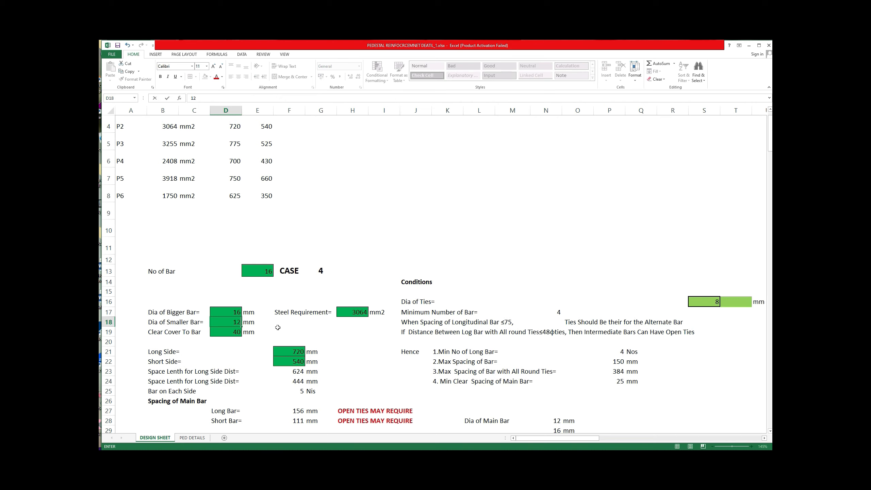
text(2)
click(278, 327)
Step: Examine the Case 4 sections with 16 main bars, comparing both options' provided steel area with the required area
scroll(276, 327, down, 8)
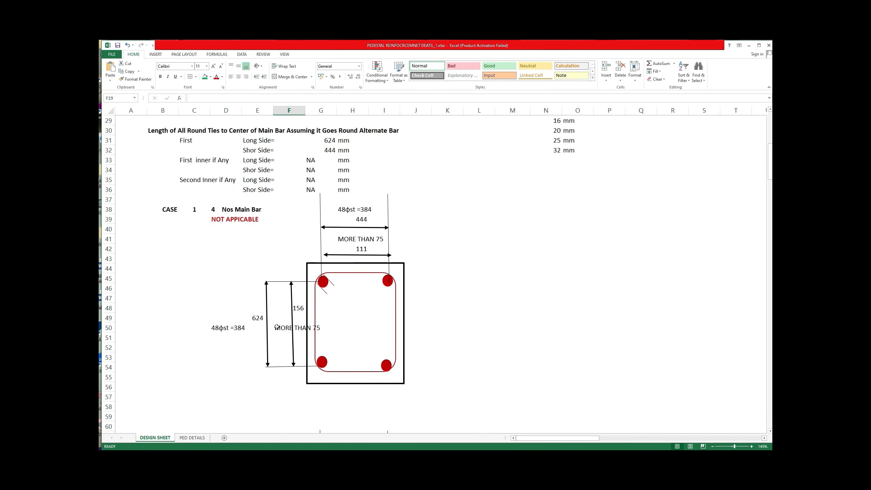
scroll(276, 327, down, 16)
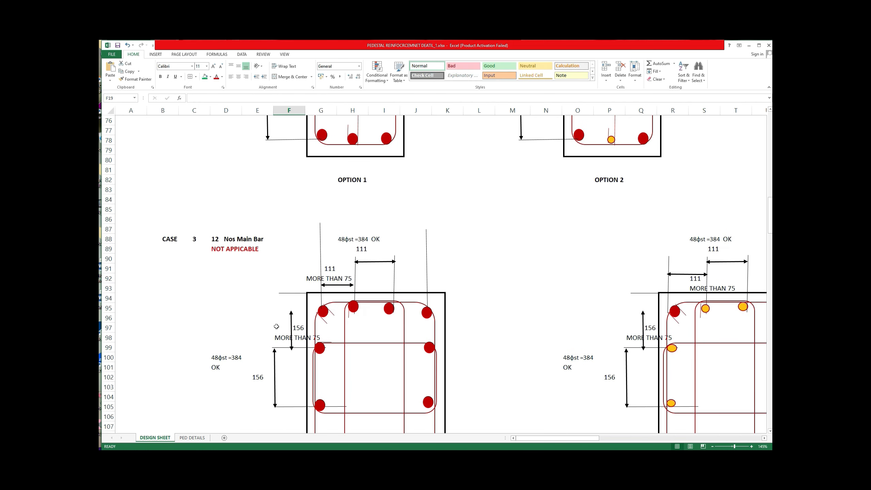
scroll(276, 326, down, 12)
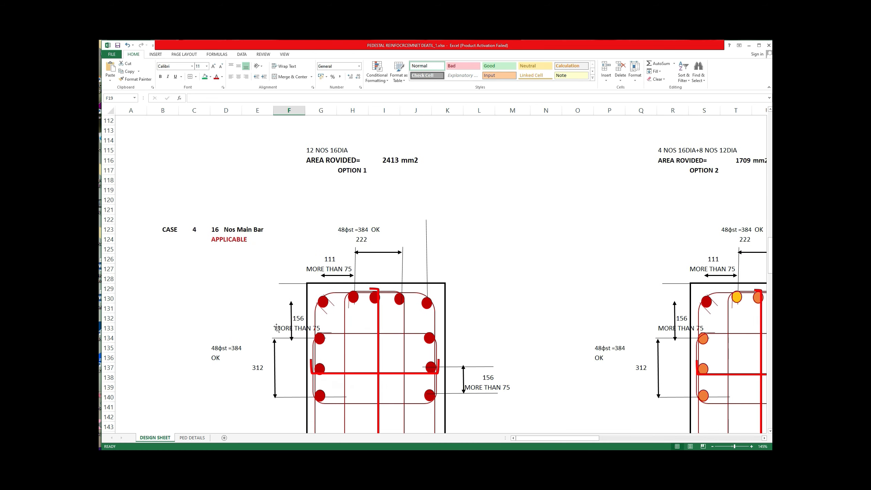
scroll(276, 327, down, 5)
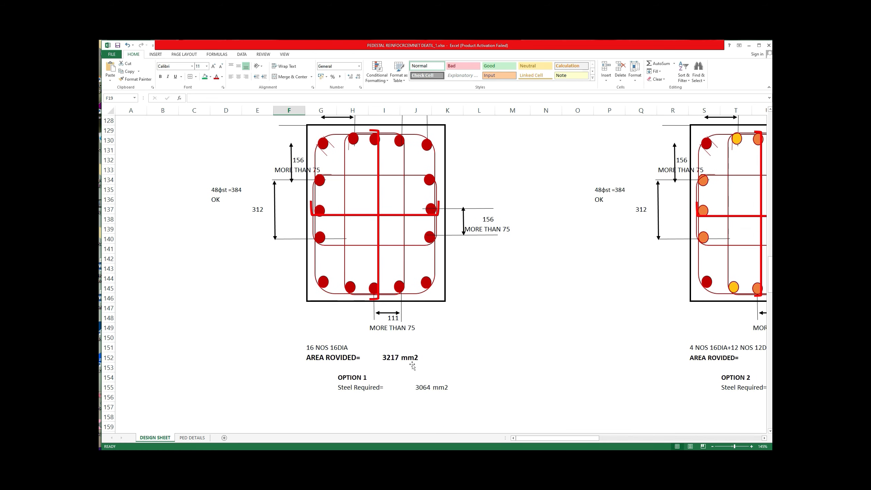
click(420, 391)
click(451, 380)
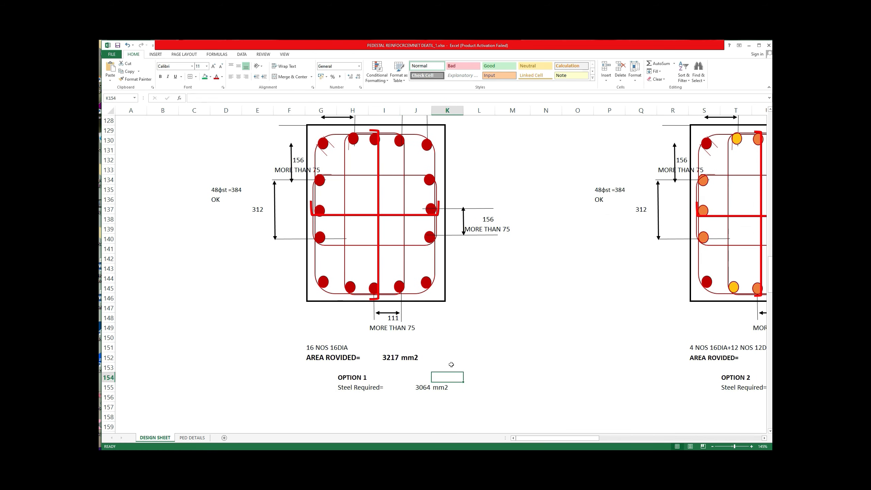
scroll(451, 364, up, 2)
scroll(447, 359, down, 1)
scroll(445, 354, up, 1)
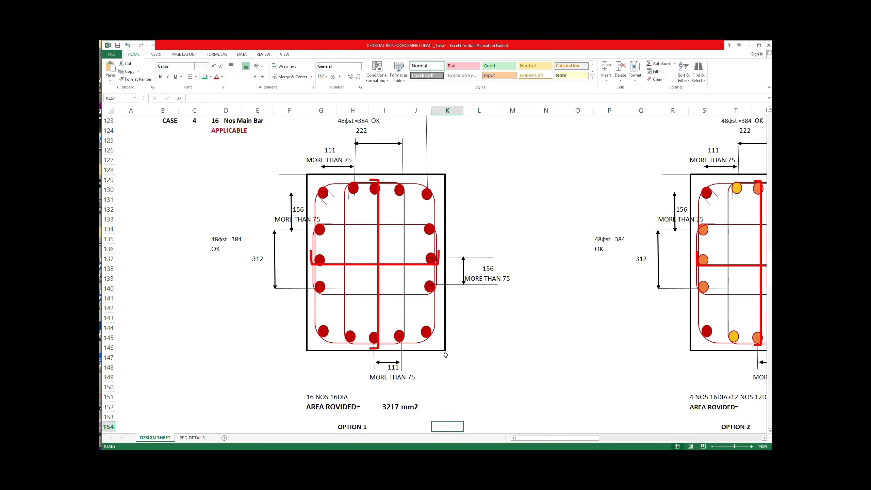
scroll(445, 355, down, 1)
scroll(445, 354, up, 1)
ctrl+scroll(445, 355, down, 1)
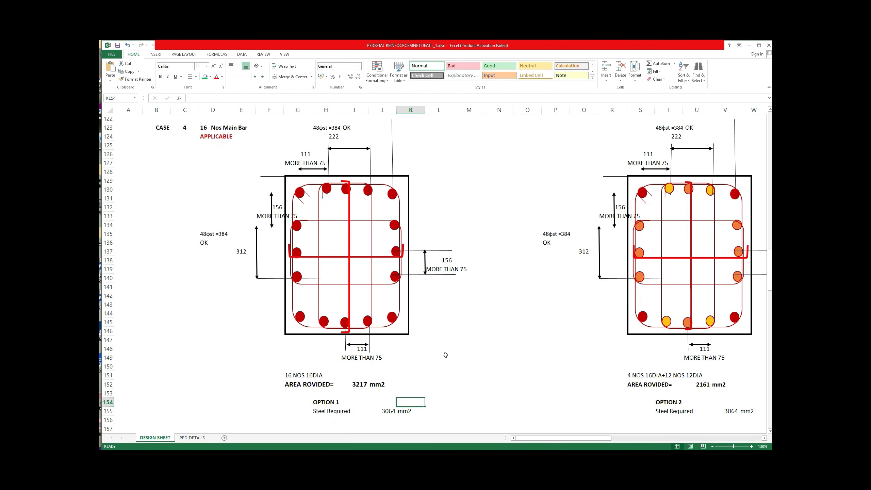
click(513, 392)
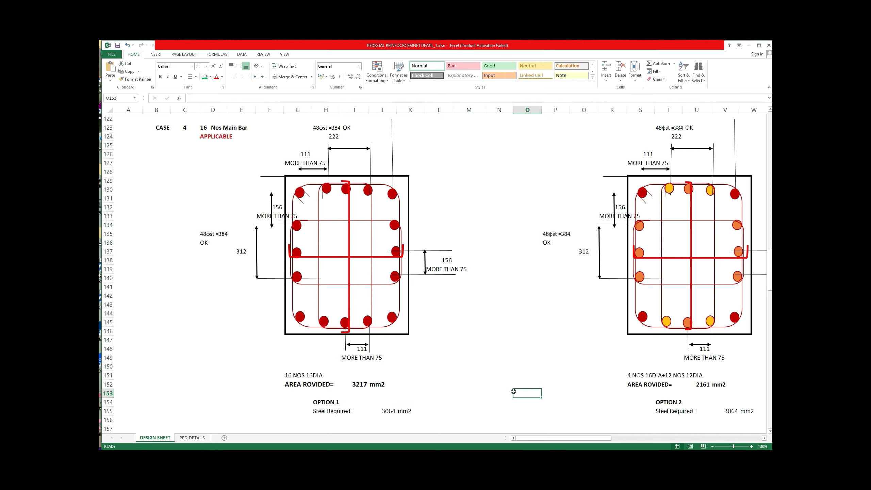
Step: Switch to Snipping Tool, capture the Case 4 Option 1 section with its area text, and copy the snip
click(439, 454)
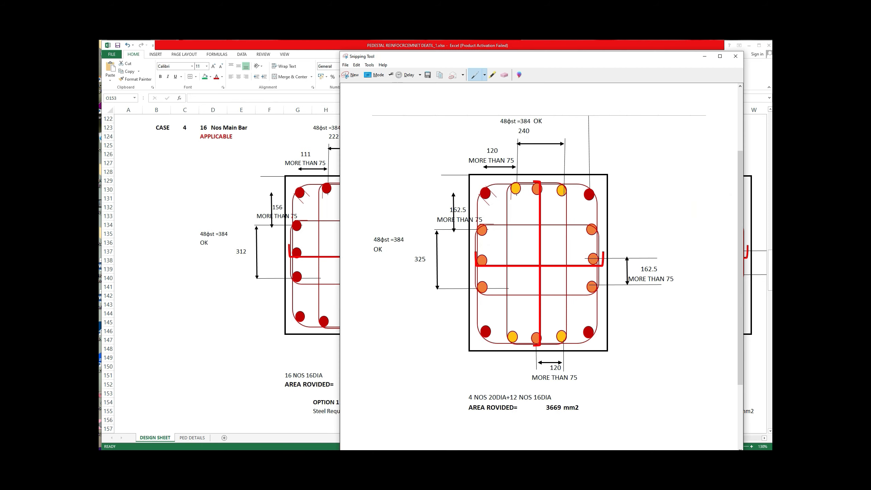
click(350, 75)
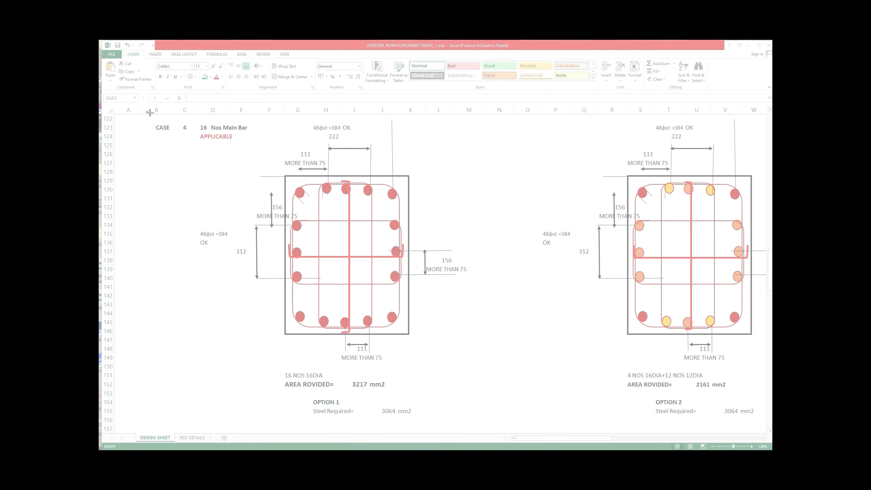
drag(149, 112, 488, 423)
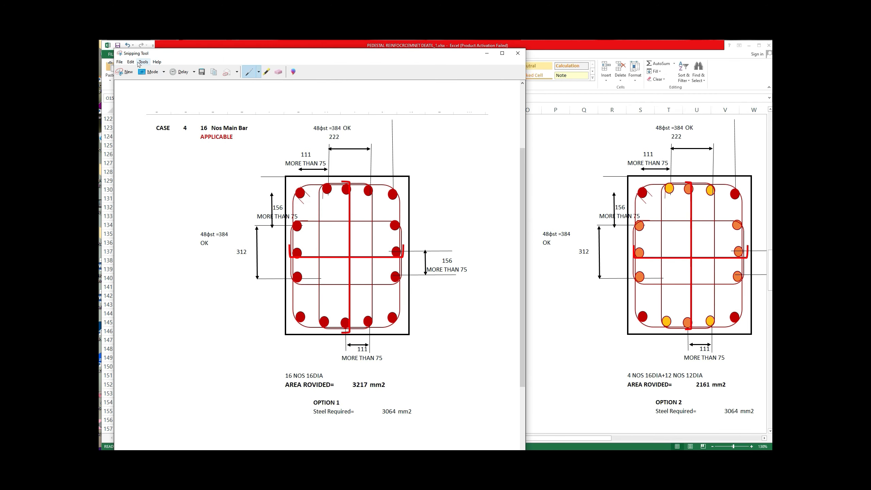
click(132, 62)
click(136, 70)
click(485, 54)
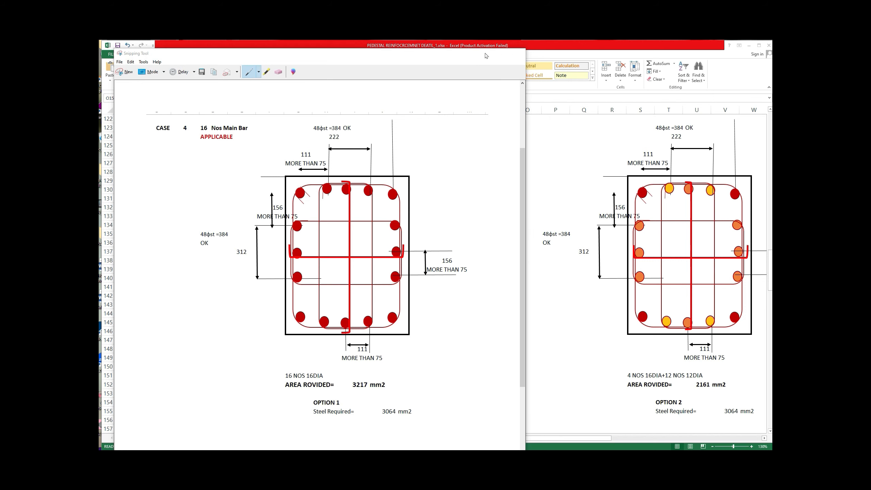
Step: Paste the snip at K1 of the PED DETAILS sheet and shrink the picture to end at about row 28
click(193, 438)
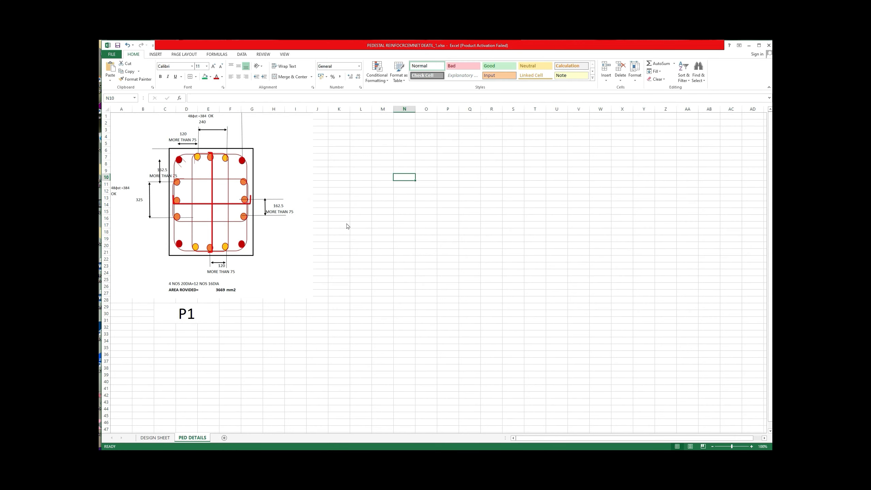
right_click(340, 117)
click(355, 141)
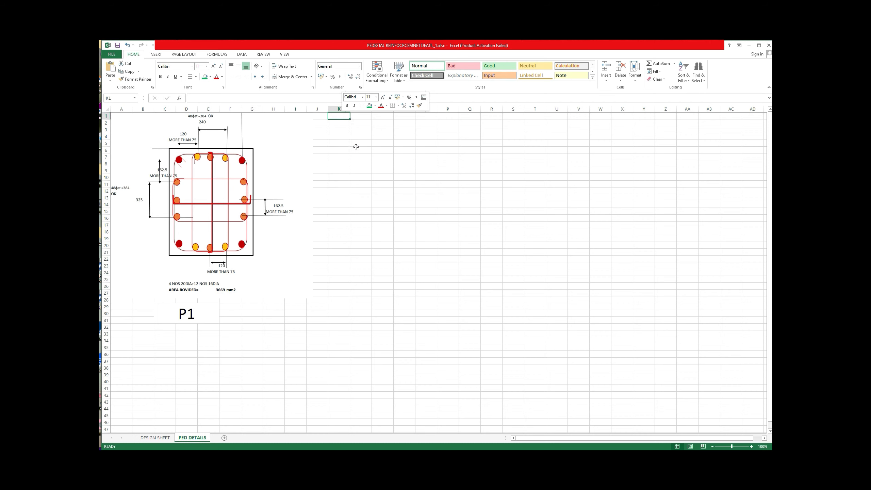
drag(669, 422, 511, 305)
Step: Copy the P1 label to M30 below the second section picture and change the copy's text to P2
click(202, 311)
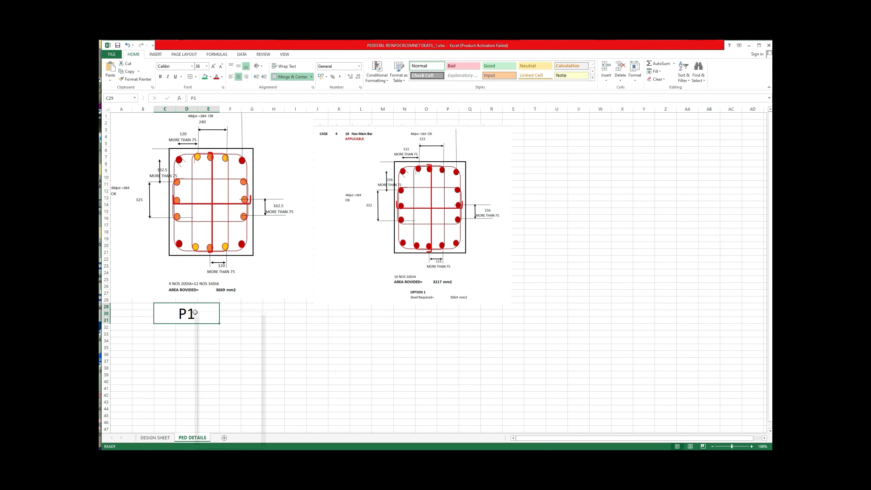
right_click(202, 312)
click(212, 329)
click(380, 314)
right_click(380, 313)
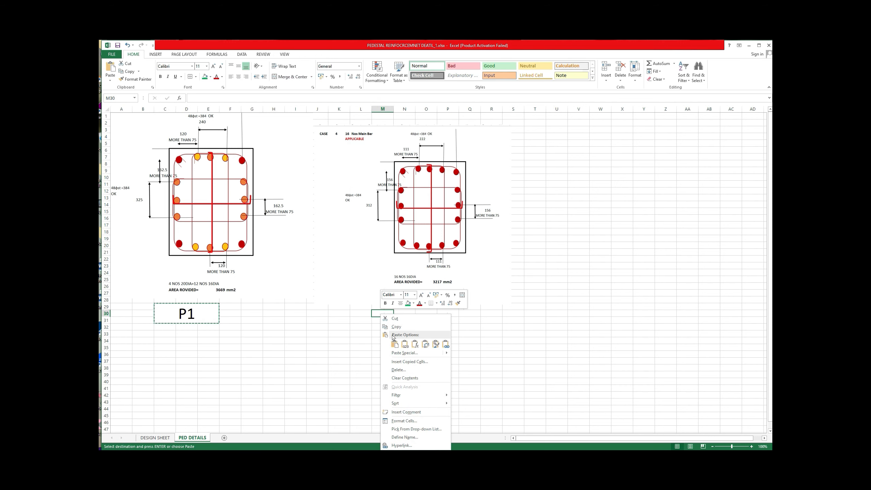
click(392, 344)
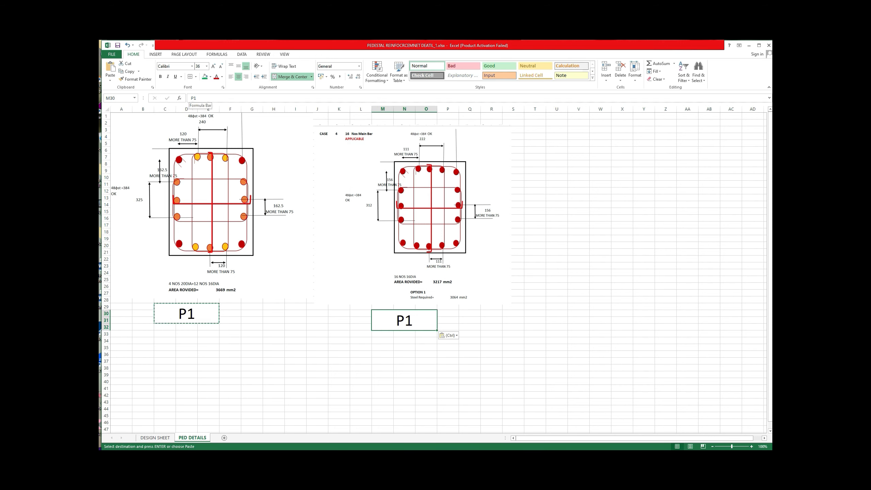
key(F2)
key(BackSpace)
text(2)
click(531, 190)
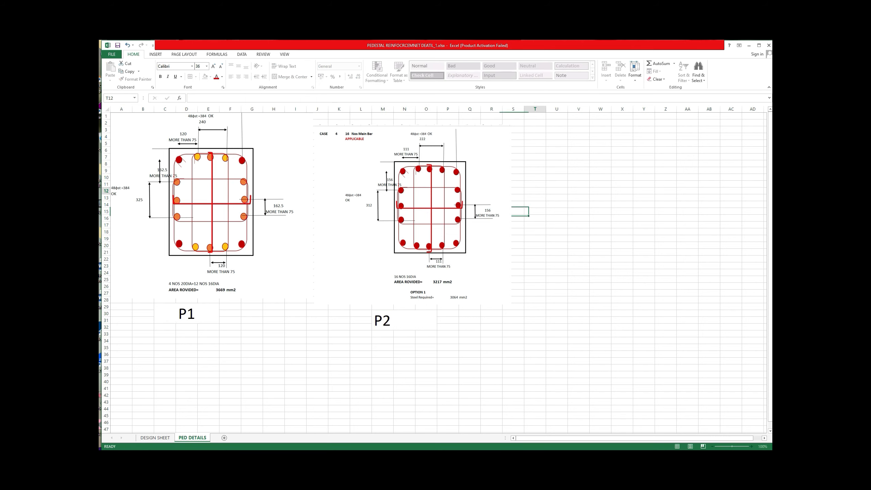
Step: Return to the DESIGN SHEET inputs and enter pedestal P3's long side 775 mm and short side 525 mm
click(155, 438)
scroll(326, 267, up, 2)
scroll(326, 267, up, 3)
drag(769, 261, 767, 144)
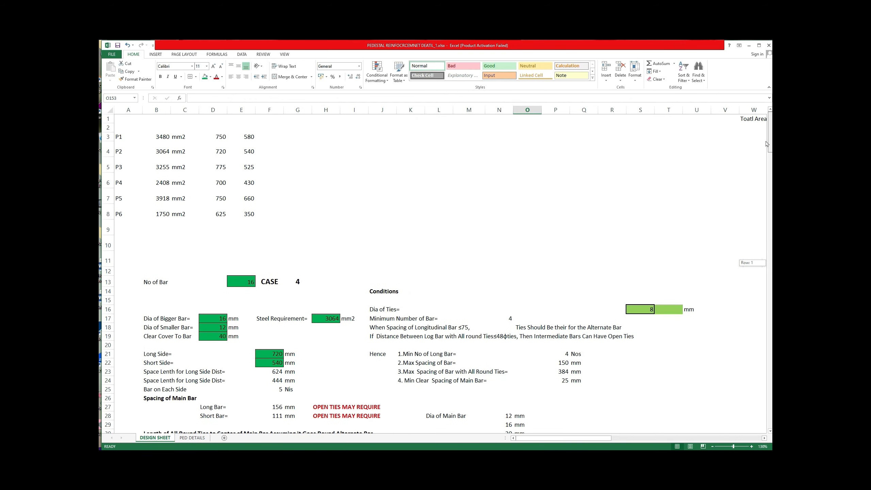
drag(767, 143, 767, 144)
click(278, 355)
text(77)
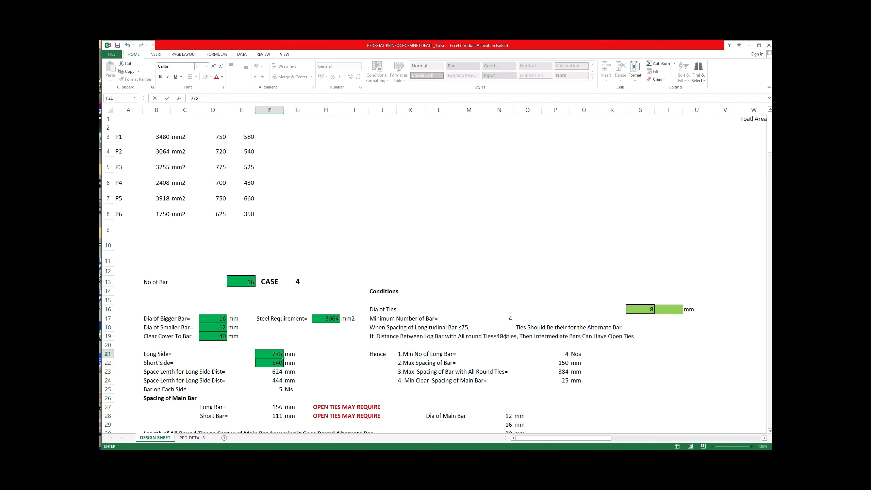
text(5)
key(Return)
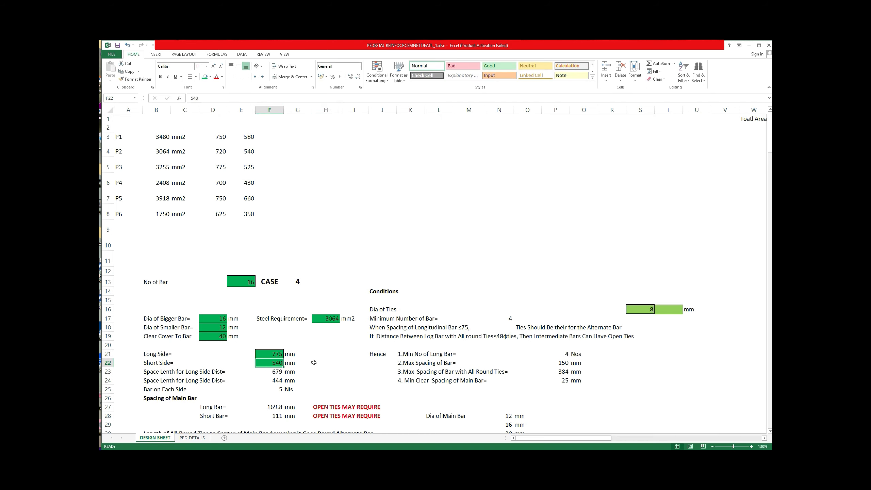
text(525)
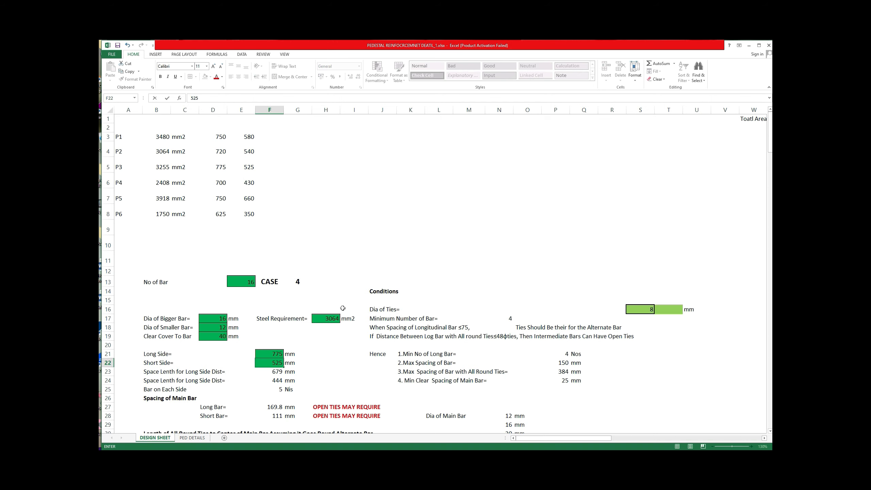
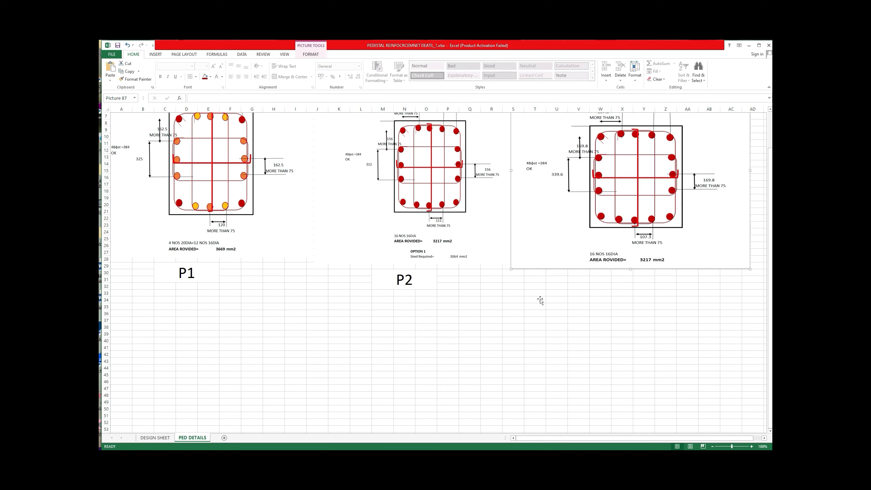
Step: Check P1's dimensions on the DESIGN SHEET and extend the label below the first section picture to P1-750x580
click(199, 277)
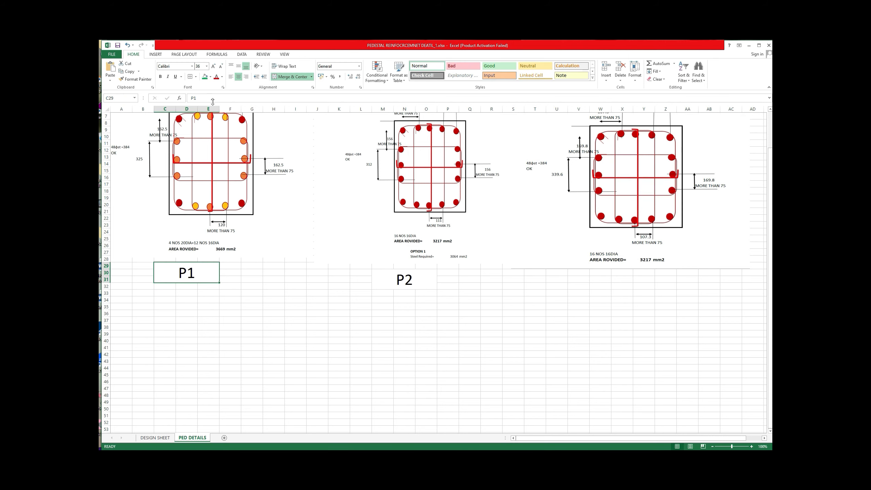
click(156, 437)
scroll(228, 293, up, 7)
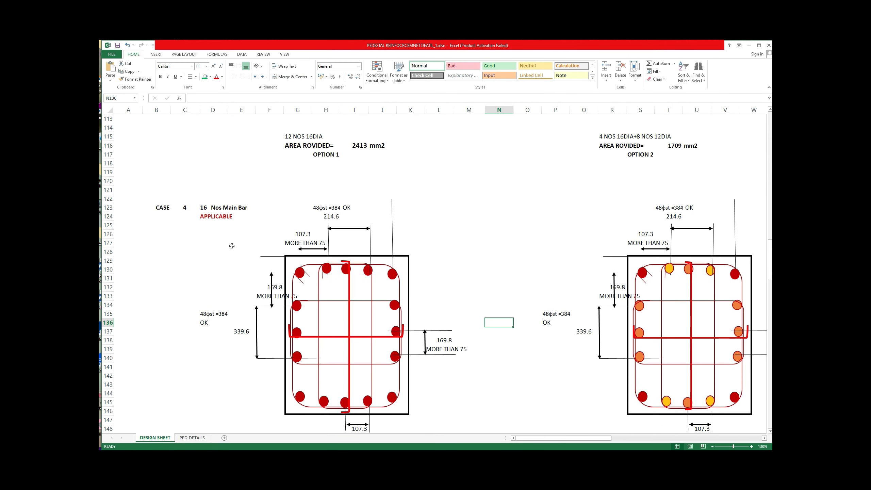
drag(770, 246, 760, 125)
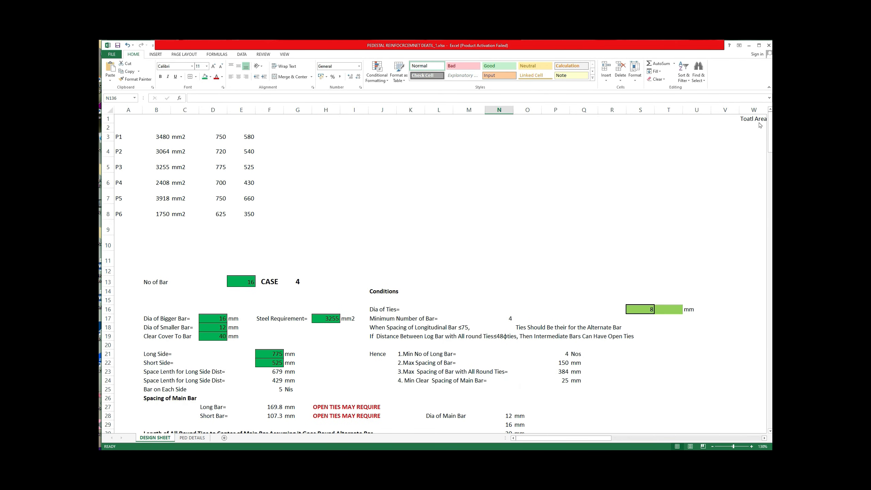
click(193, 437)
click(218, 100)
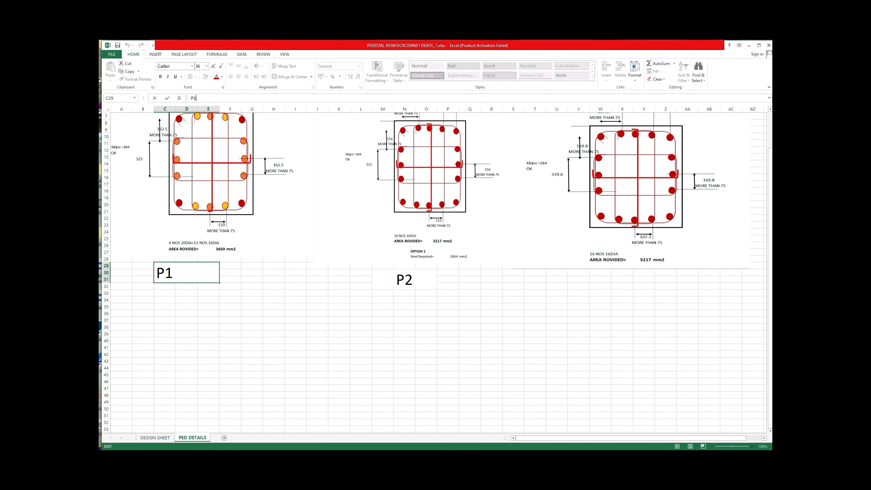
text(-750x58)
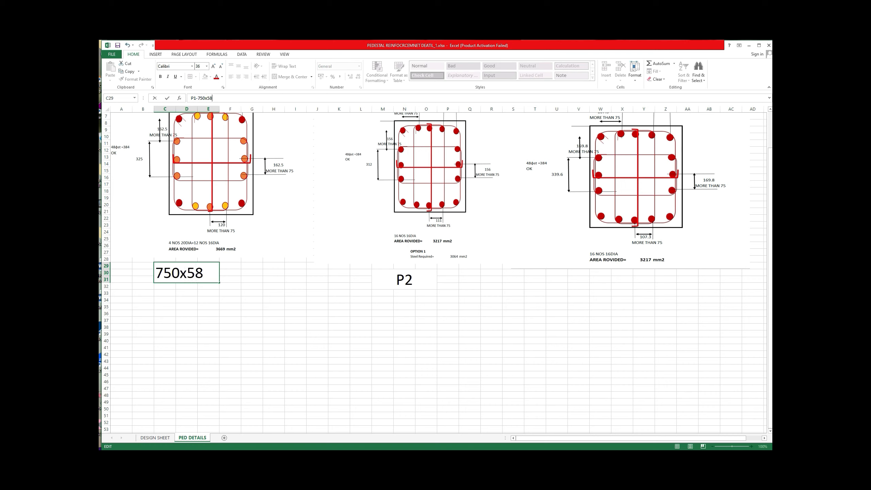
text(0)
click(155, 437)
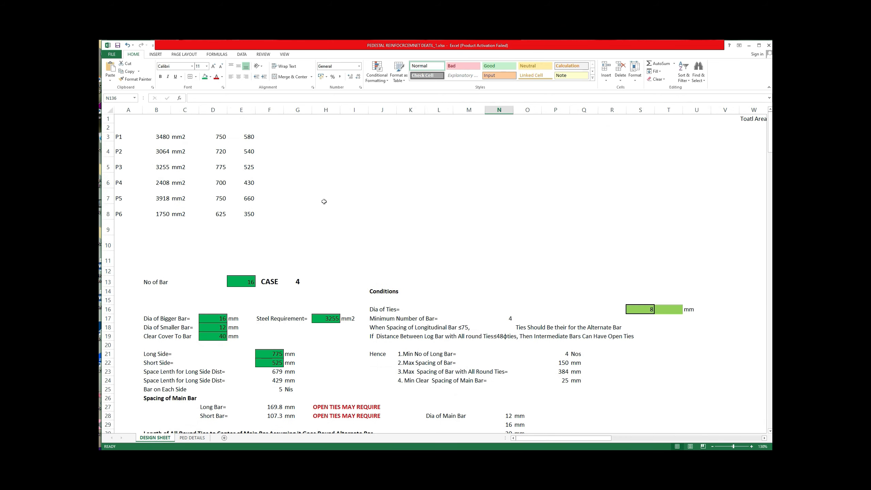
click(199, 439)
Step: Widen the merged P1-750x580 label cell to span C29:G31 so the full text fits
click(422, 270)
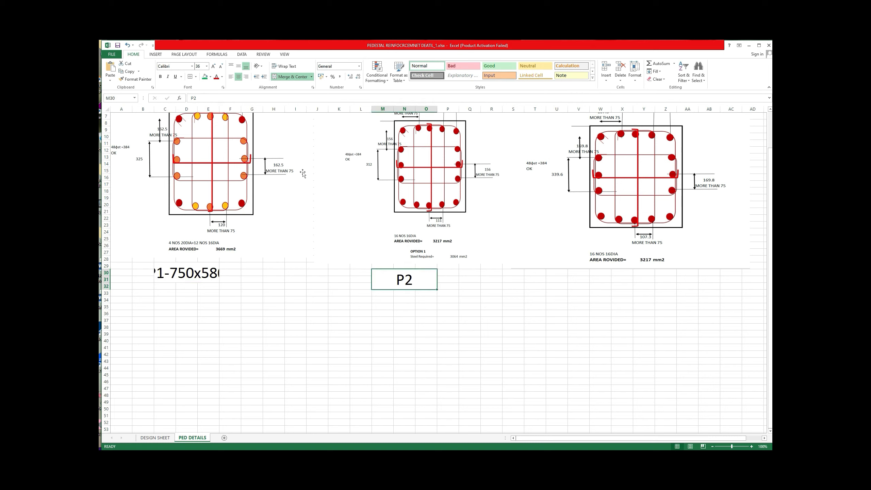
click(352, 288)
click(171, 273)
drag(170, 273, 247, 274)
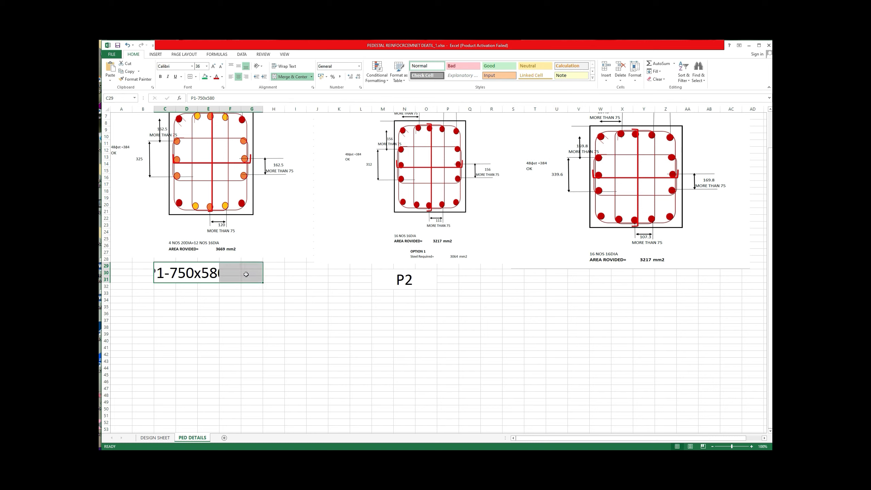
right_click(247, 275)
click(265, 381)
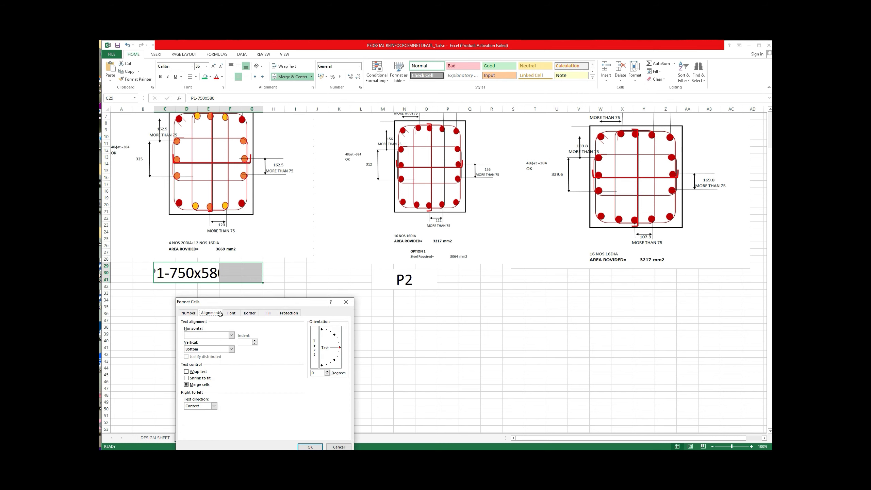
click(198, 384)
click(309, 446)
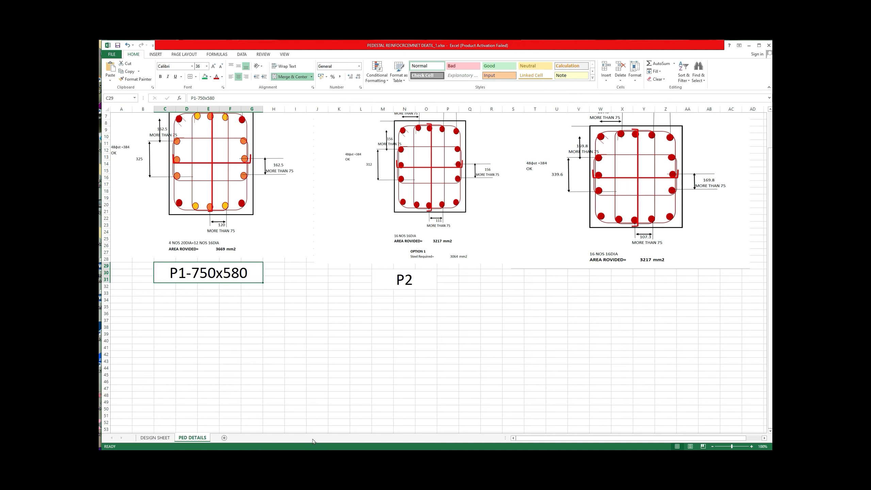
click(317, 355)
Step: Copy the P1-750x580 label to M30 and W30 below the second and third section pictures
click(227, 274)
right_click(227, 273)
click(242, 284)
click(389, 278)
right_click(390, 277)
click(407, 308)
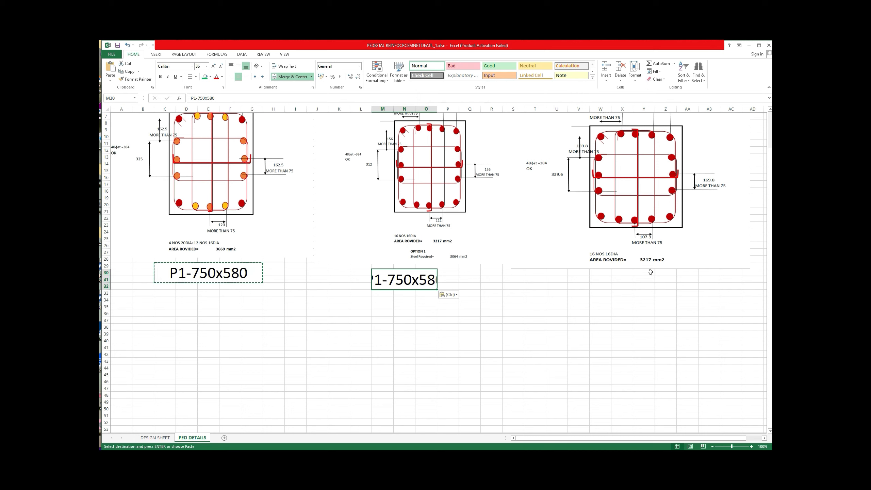
click(601, 272)
right_click(601, 272)
click(616, 303)
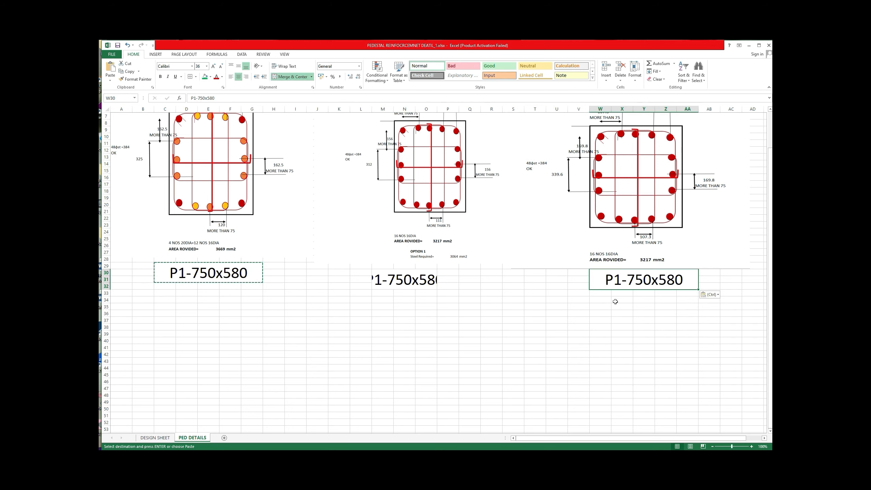
Step: Copy the P1 label again and clear the cut-off label at M30 below the second section picture
click(405, 279)
click(472, 292)
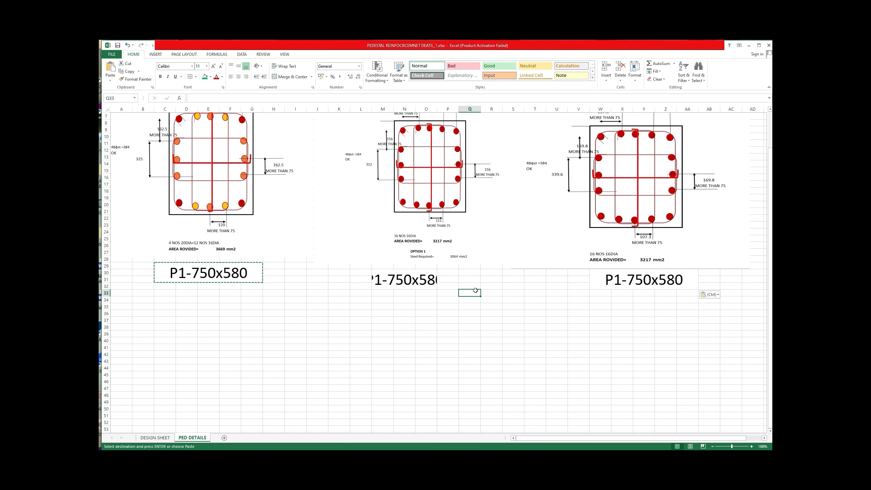
click(241, 271)
right_click(239, 271)
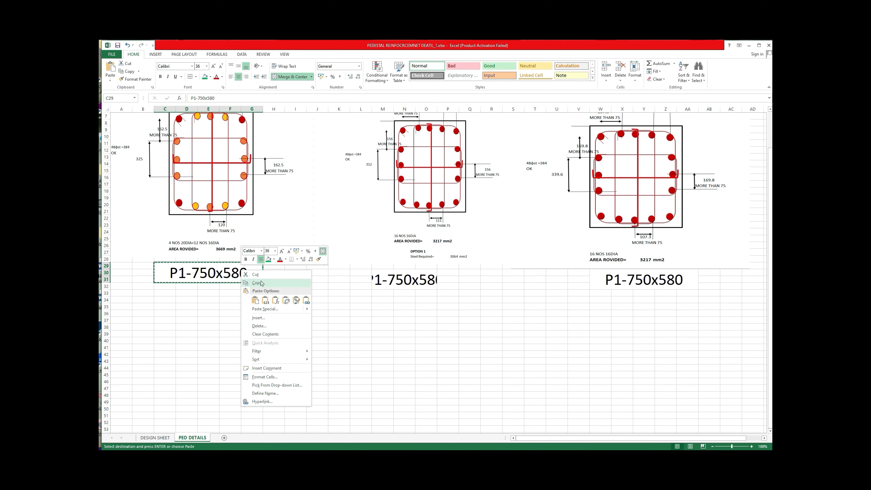
click(255, 284)
drag(408, 279, 469, 278)
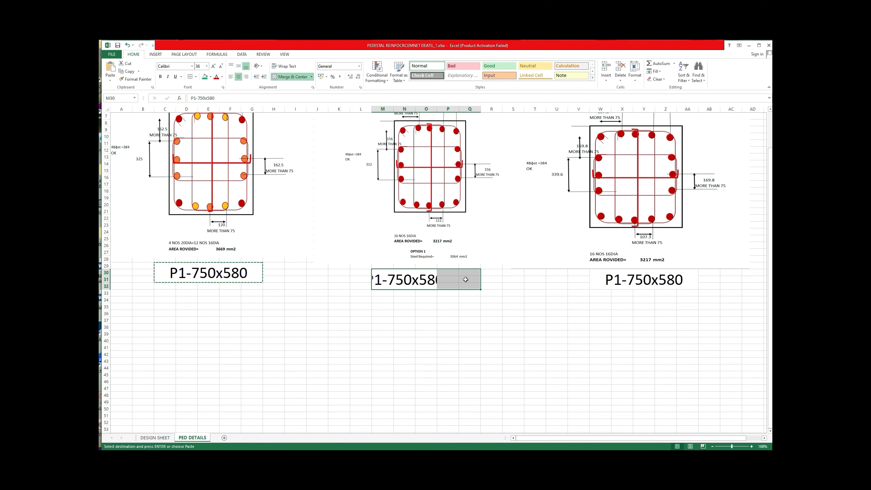
key(Delete)
Step: Try unmerging the emptied label cell at M30 and undo the change
right_click(402, 278)
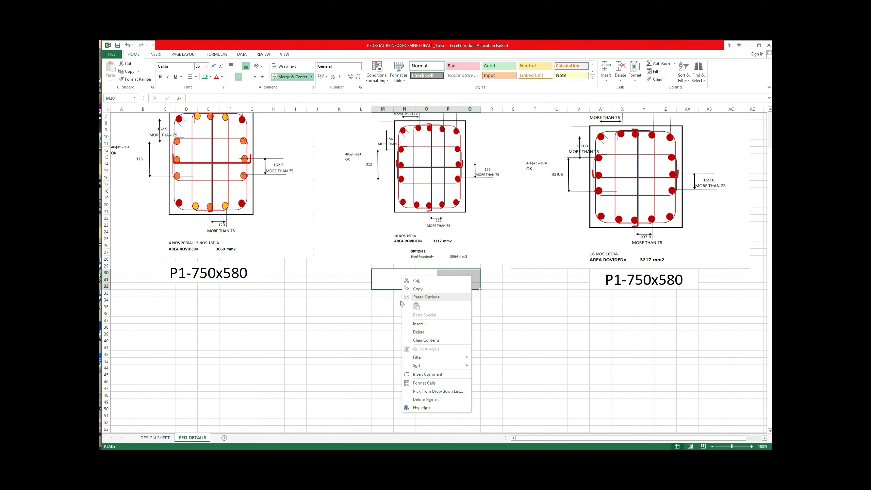
click(401, 278)
right_click(402, 278)
click(426, 384)
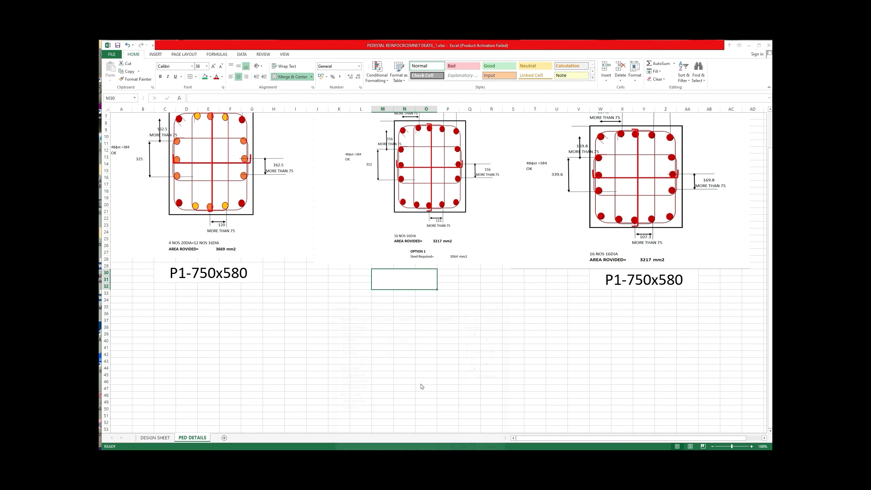
click(343, 388)
click(465, 448)
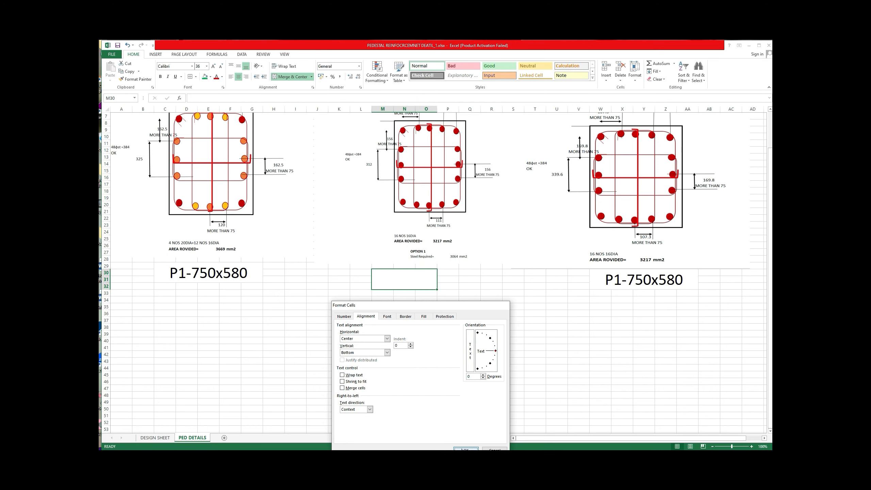
click(239, 298)
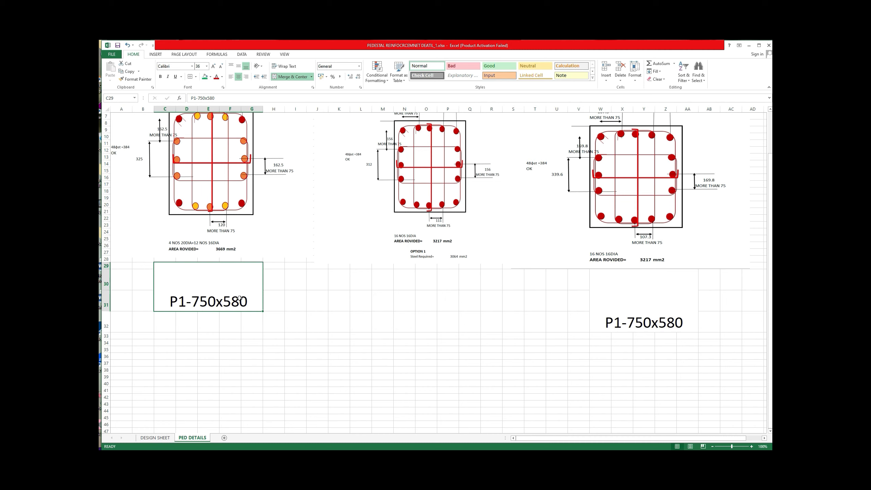
key(ctrl+z)
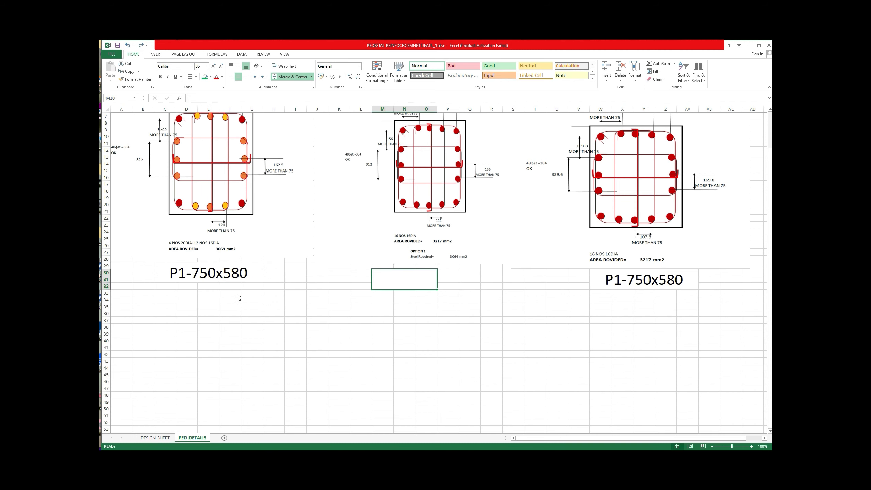
Step: Unmerge the empty label block M30:O32 through its cell alignment format
click(322, 304)
click(387, 278)
right_click(387, 278)
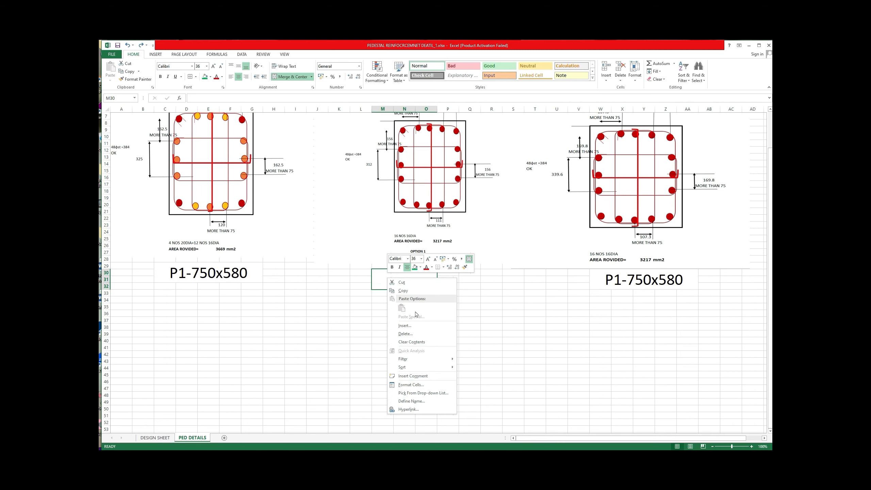
click(422, 385)
click(330, 386)
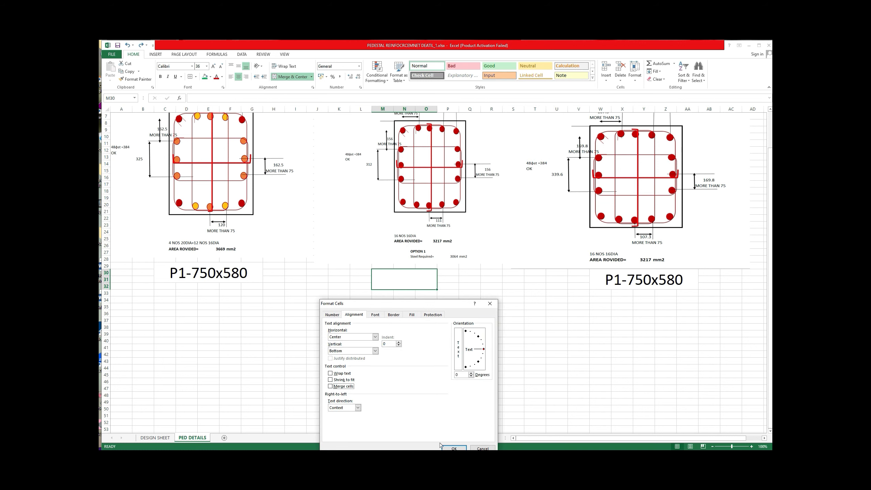
click(453, 448)
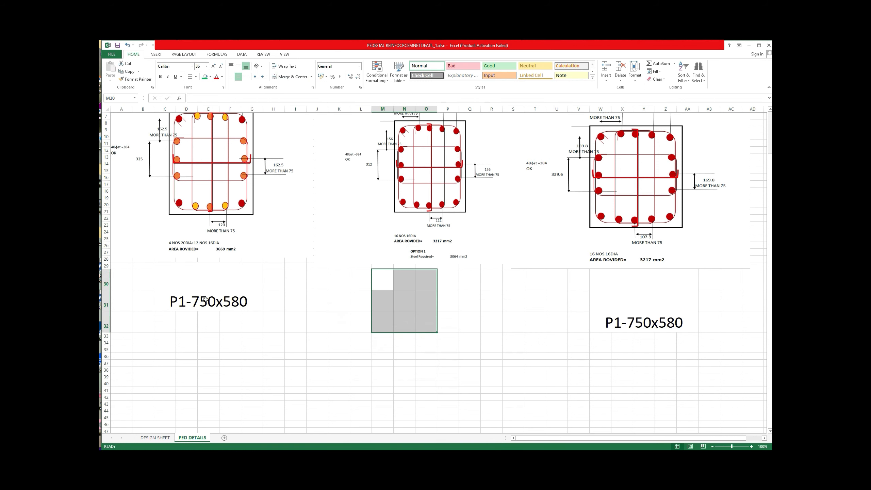
Step: Set the height of rows 30 to 32 to 16
drag(108, 279, 107, 326)
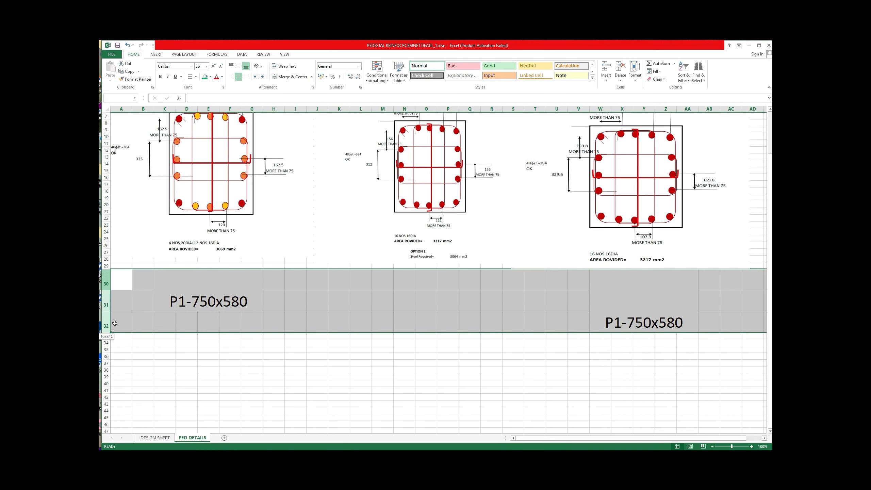
right_click(107, 282)
click(133, 365)
text(16)
key(Return)
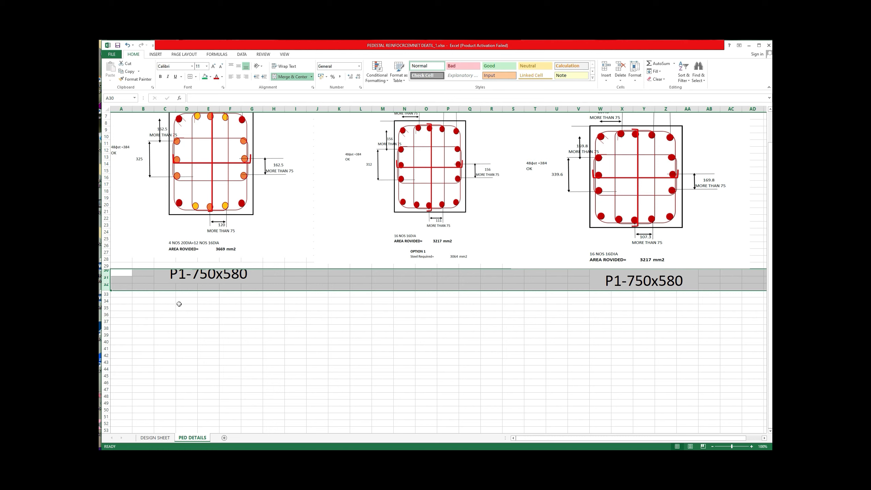
click(178, 304)
Step: Copy the P1-750x580 label to M30 and change the prefix of the copy to P2
right_click(200, 276)
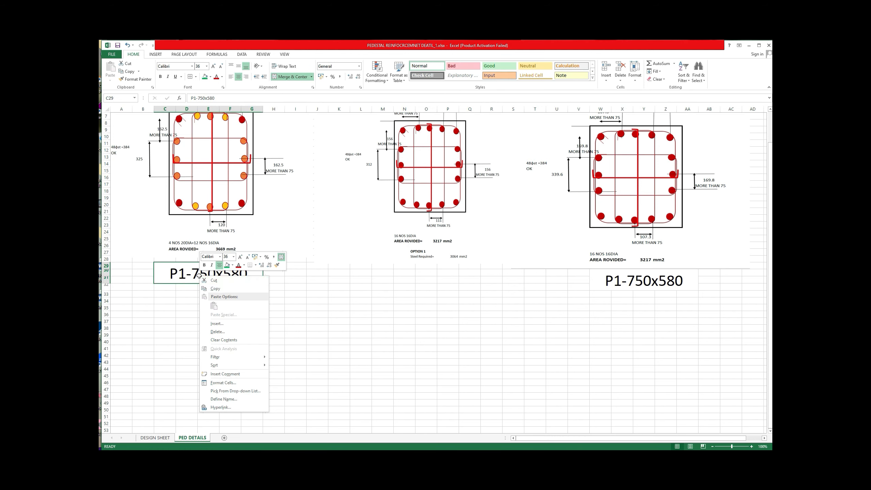
click(219, 290)
click(382, 272)
right_click(378, 273)
click(394, 305)
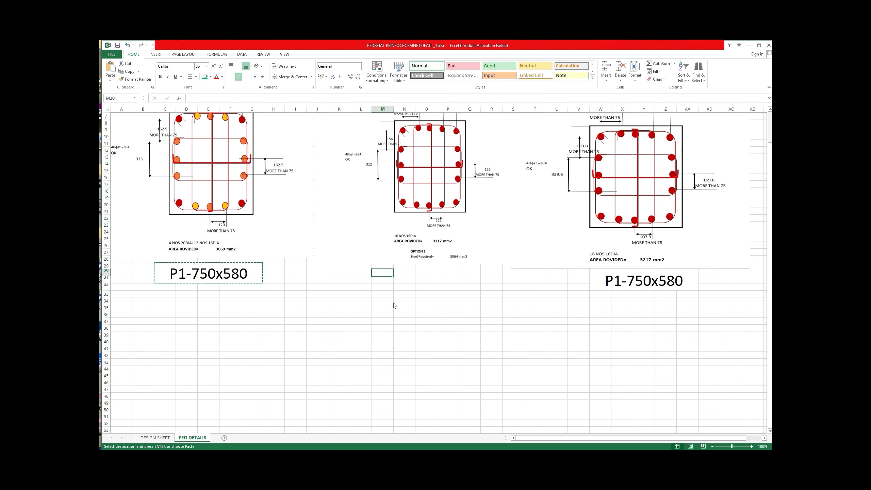
key(ctrl+v)
click(194, 98)
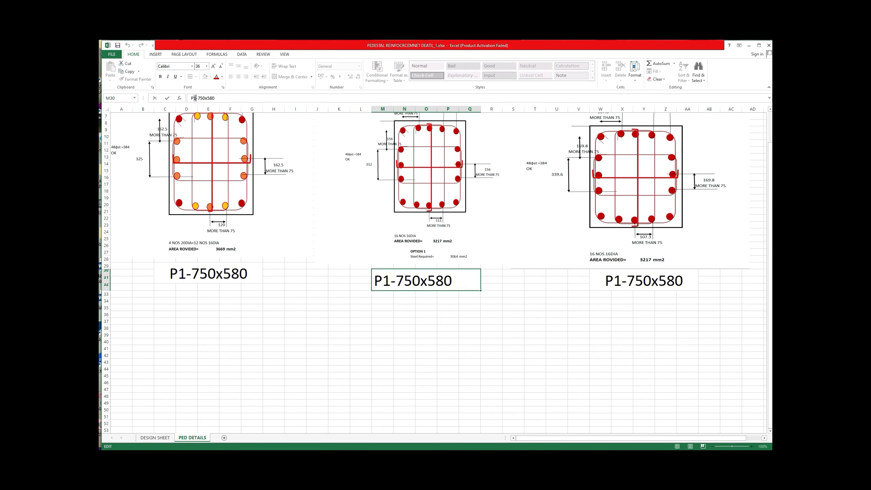
key(BackSpace)
text(2)
key(Return)
Step: Check P2's dimensions on the DESIGN SHEET and change the label at M30 to P2-720x540
click(155, 437)
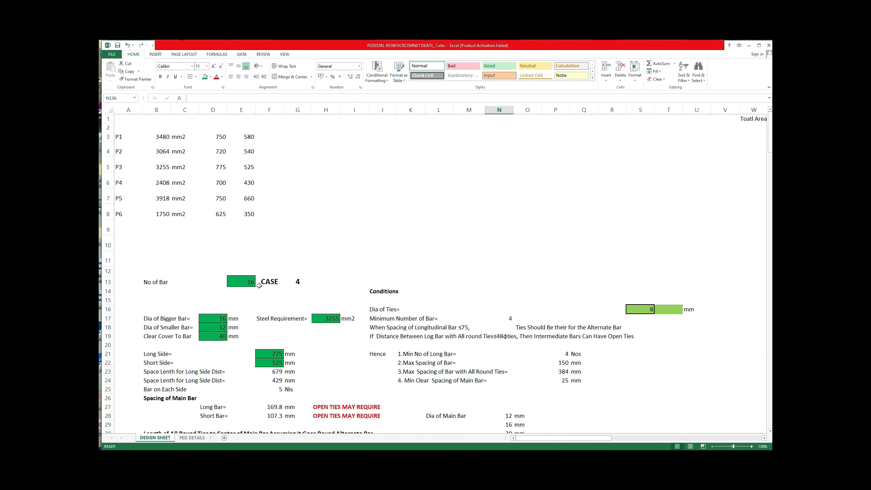
click(192, 438)
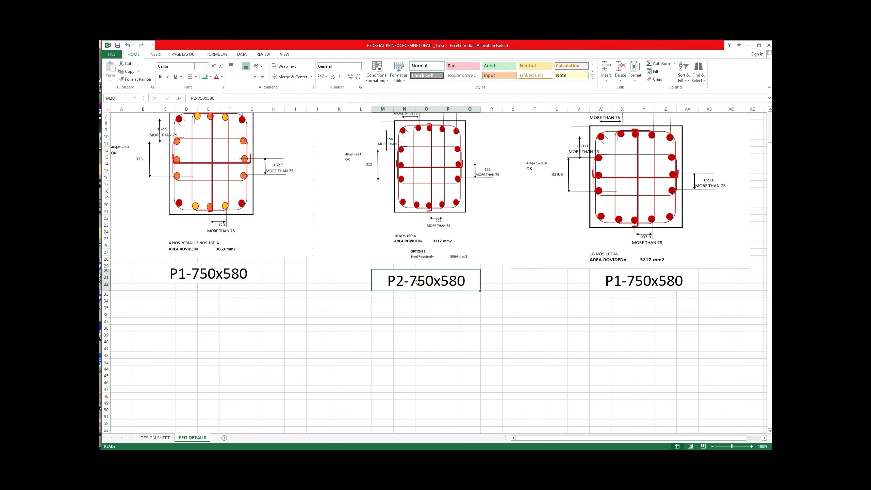
click(205, 98)
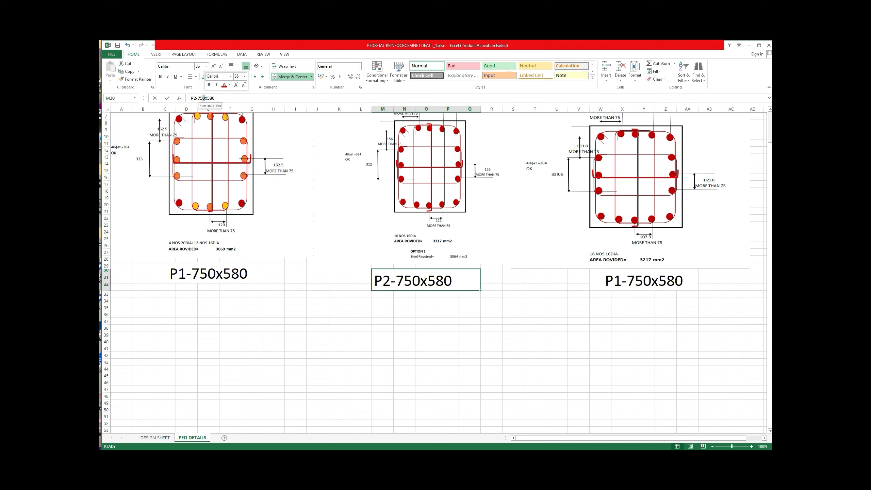
key(BackSpace)
key(BackSpace)
text(2)
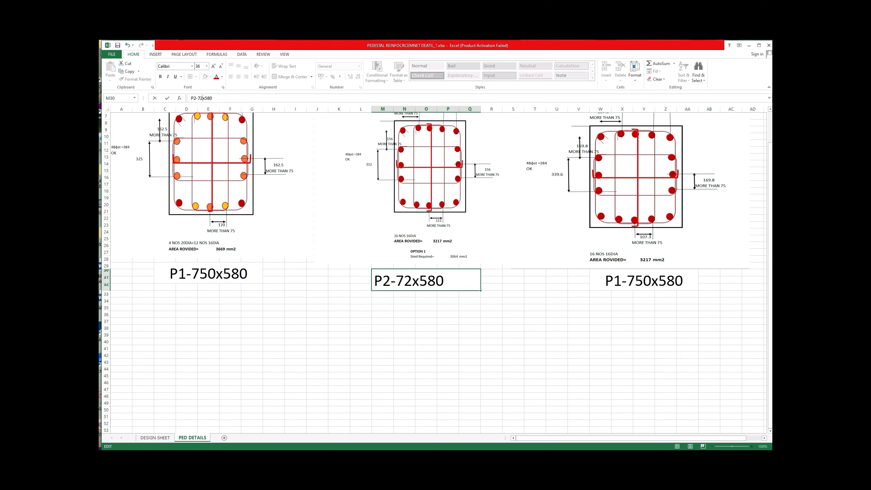
text(0x540)
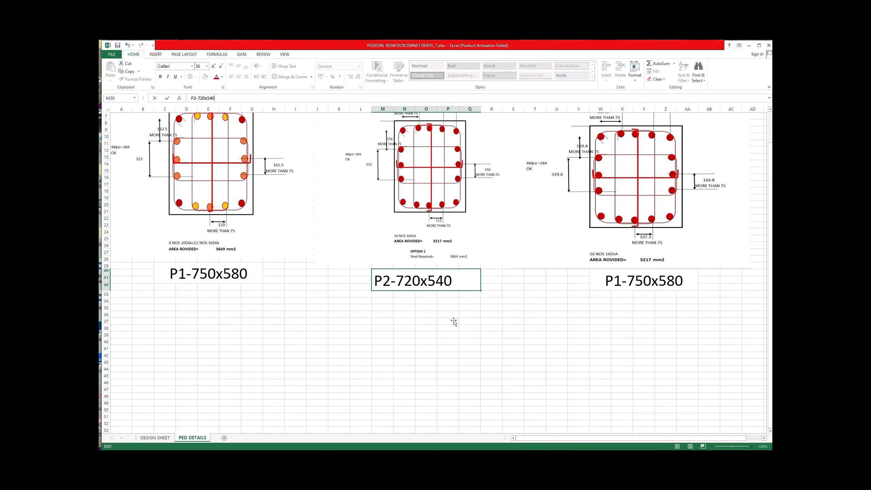
click(452, 321)
Step: Change the prefix of the pedestal label at W30 to P3
click(622, 286)
drag(193, 98, 196, 98)
text(3)
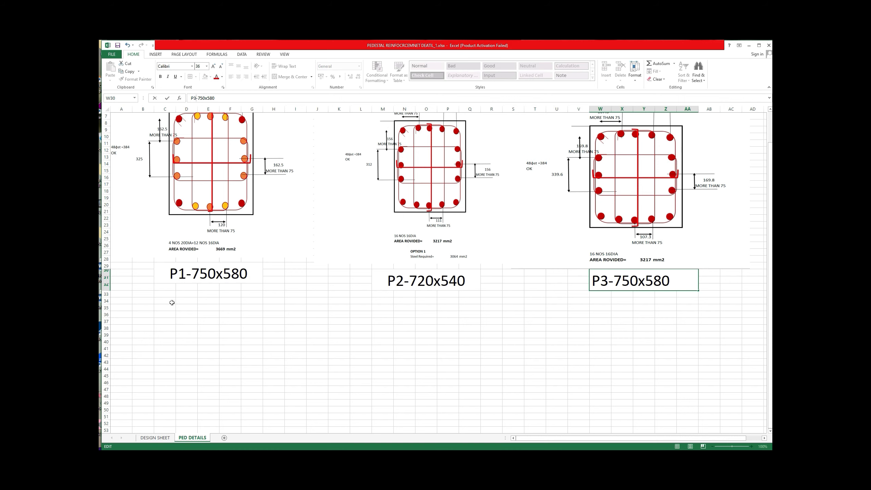
Step: Check P3's dimensions on the DESIGN SHEET and change the label at W30 to P3-775x525
click(155, 437)
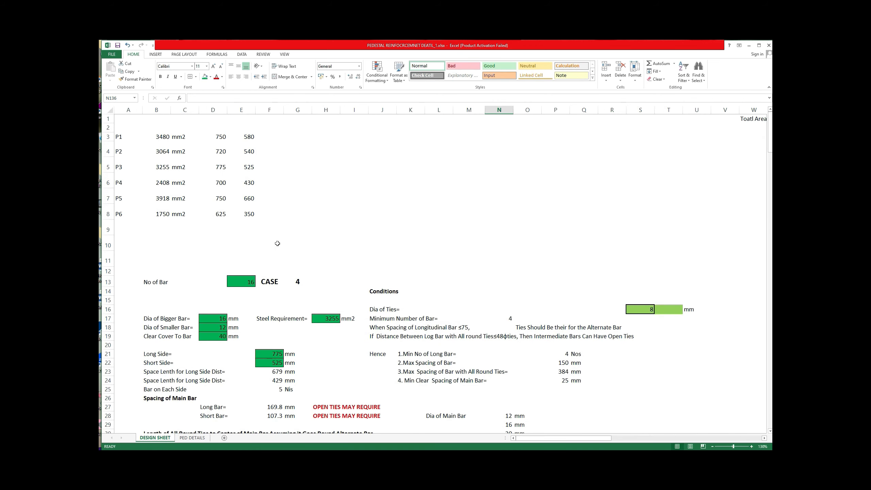
click(192, 437)
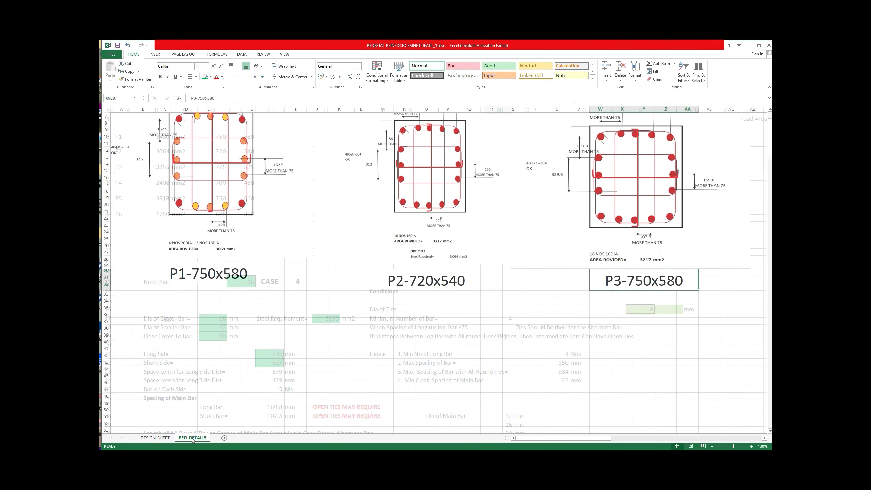
click(216, 98)
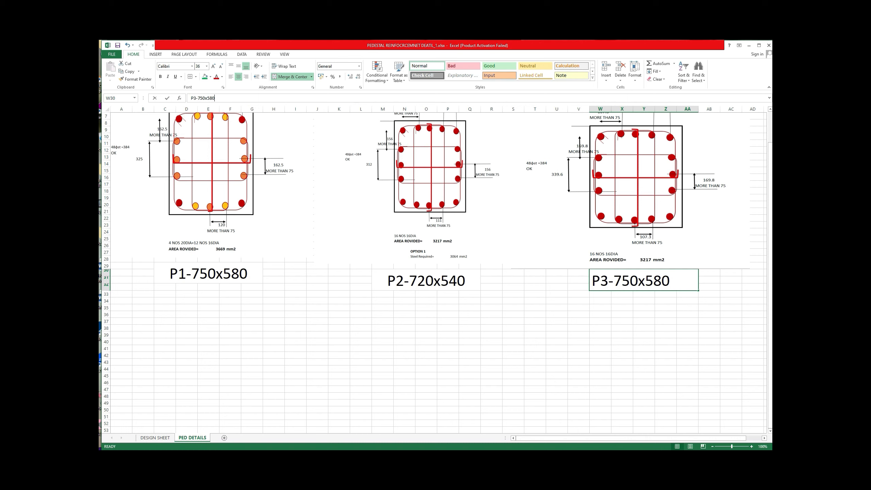
text(75)
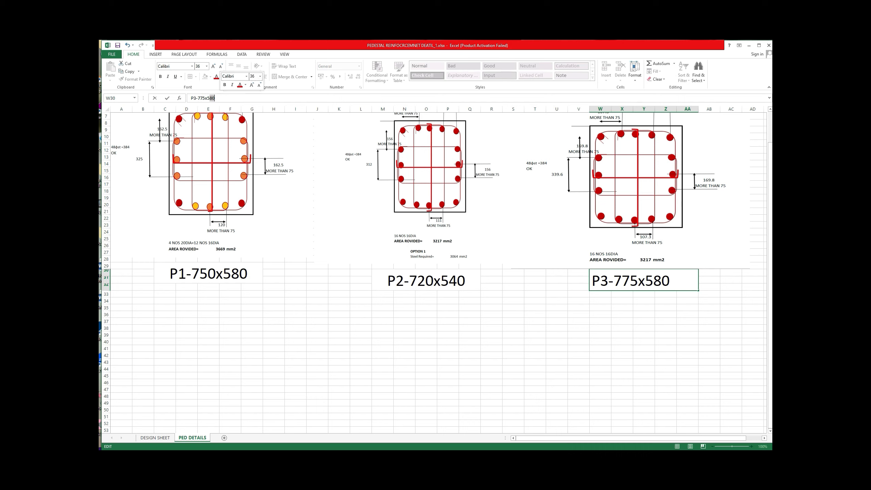
key(BackSpace)
key(BackSpace)
text(25)
click(309, 140)
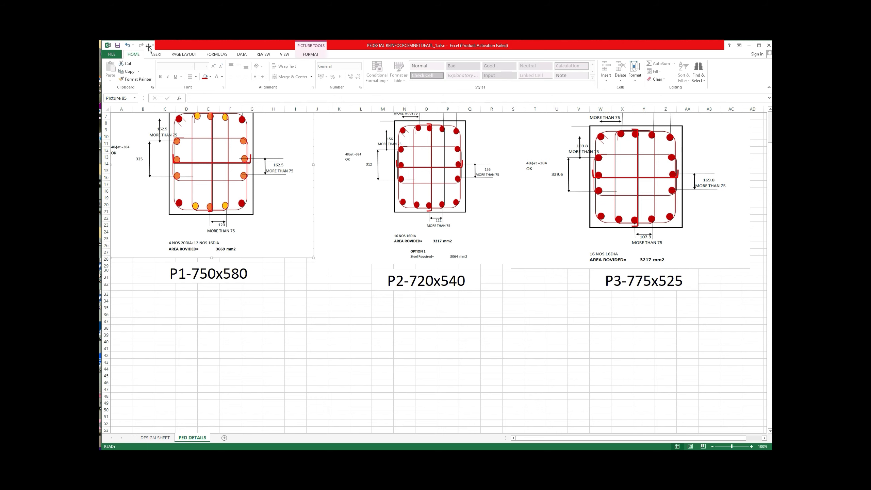
click(294, 293)
scroll(295, 297, up, 2)
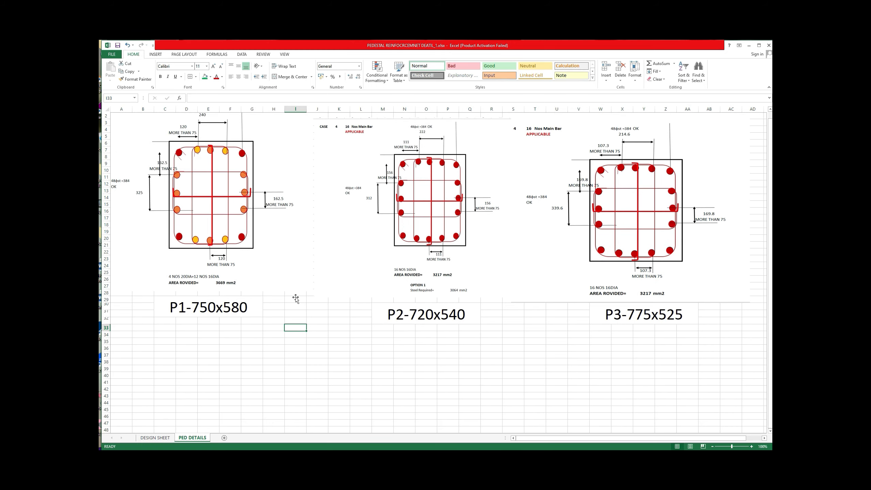
scroll(295, 297, down, 2)
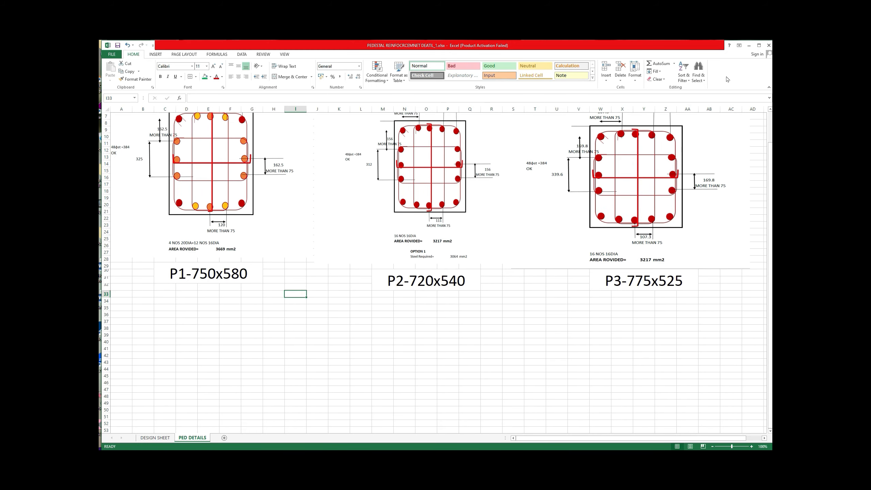
Step: Switch to STAAD.Pro and examine the concrete design results of pedestal column 22
key(alt+Tab)
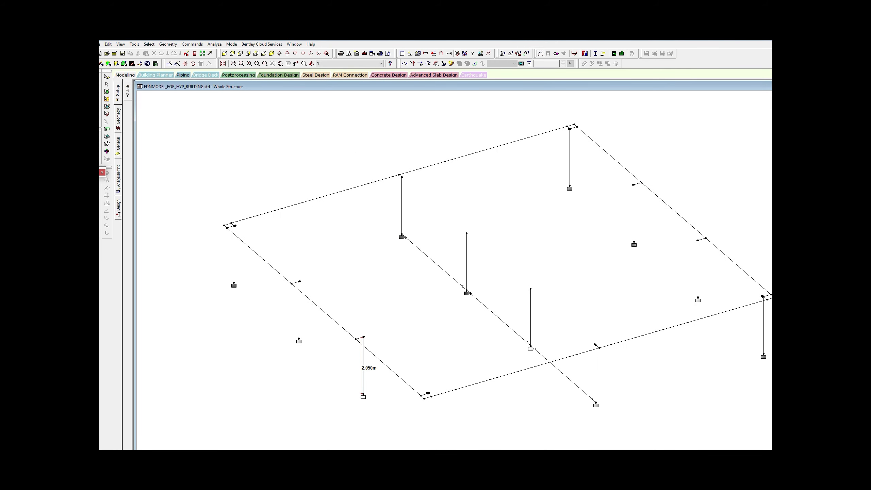
drag(634, 248, 638, 240)
double_click(313, 321)
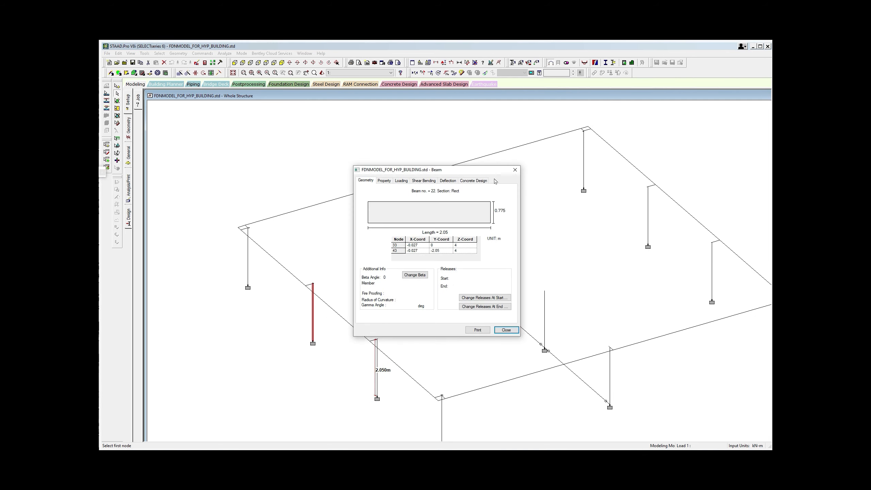
click(473, 182)
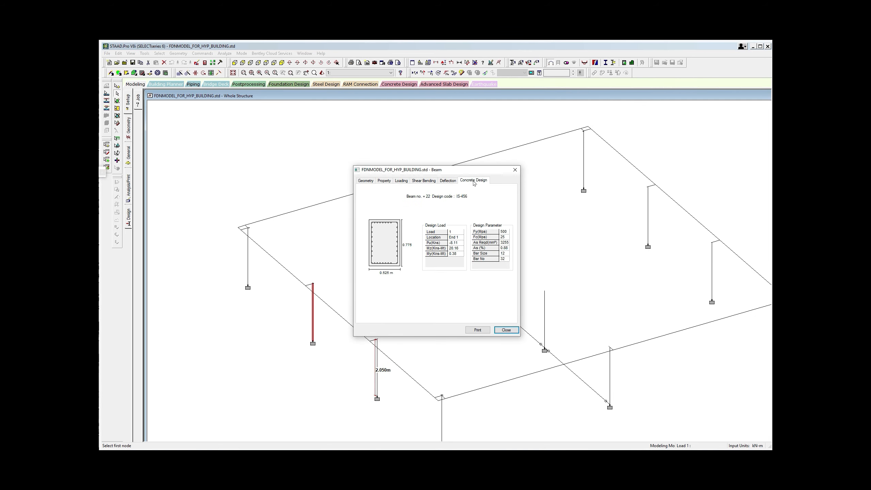
click(515, 169)
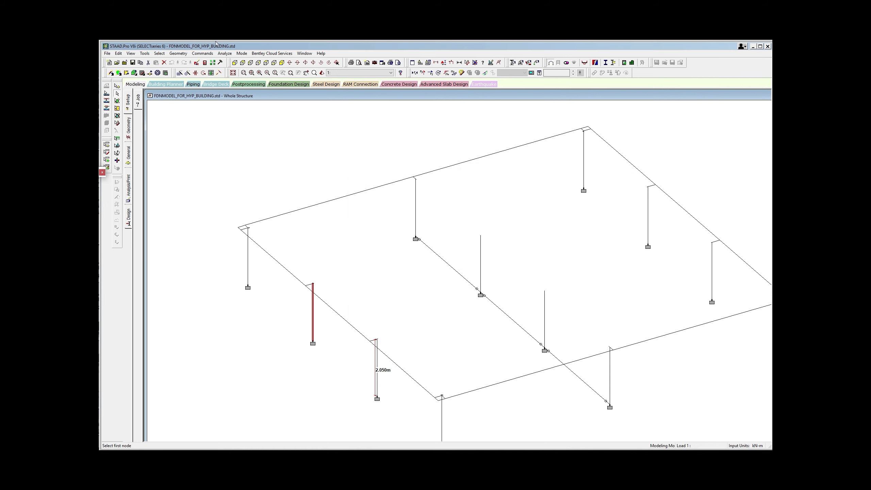
Step: Open the column design results in the STAAD output and copy column 22's tie reinforcement line
click(209, 64)
click(241, 147)
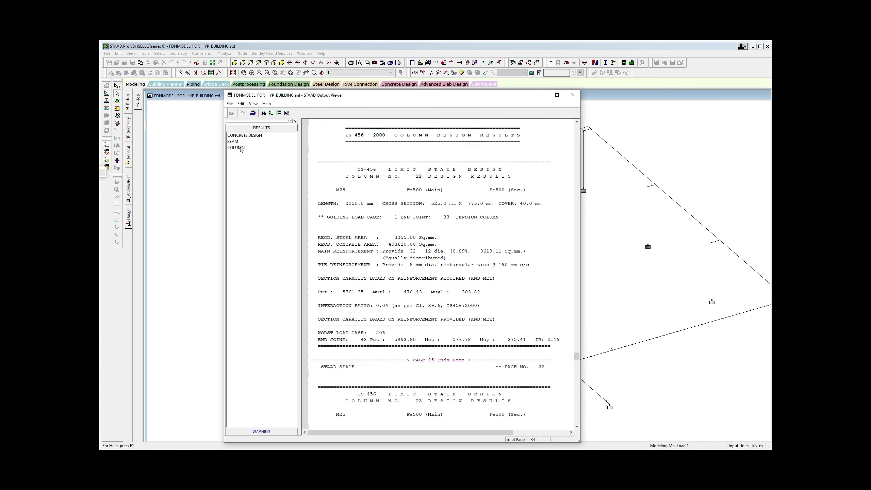
click(346, 184)
scroll(478, 271, up, 1)
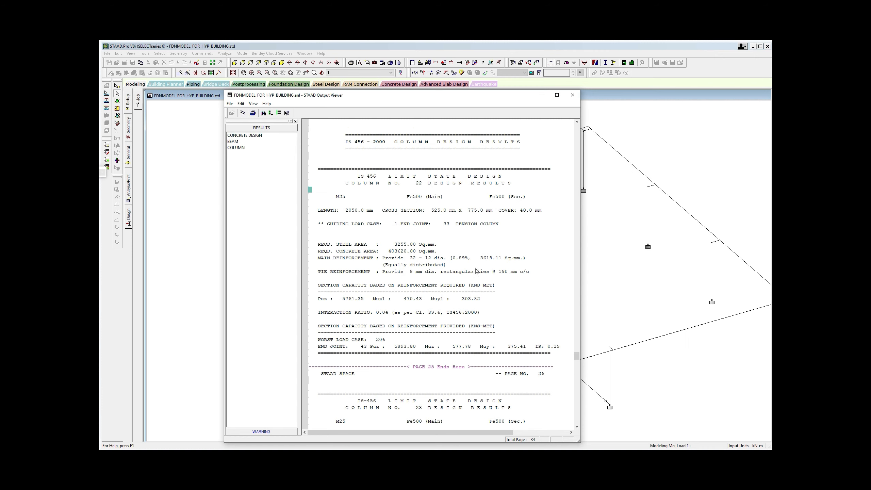
click(403, 273)
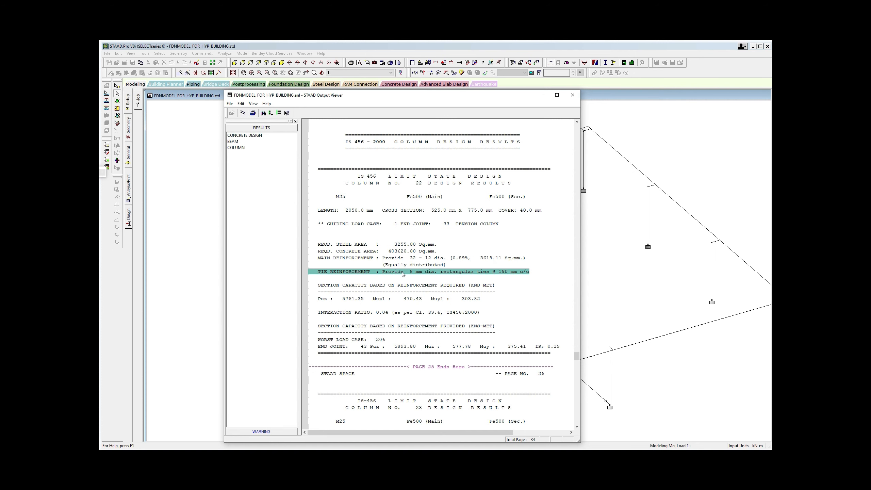
double_click(402, 272)
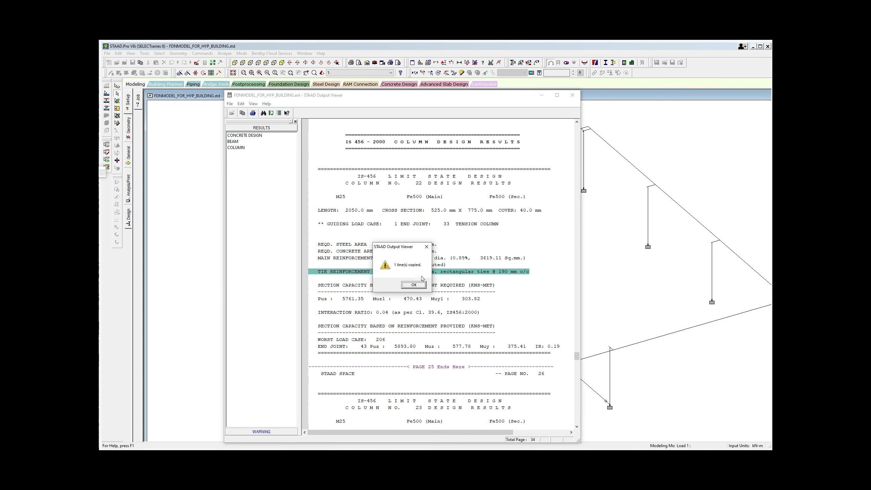
click(416, 285)
Step: Switch to the pedestal workbook in Excel and paste the tie reinforcement line into C32 of PED DETAILS, below the P1 label
click(374, 455)
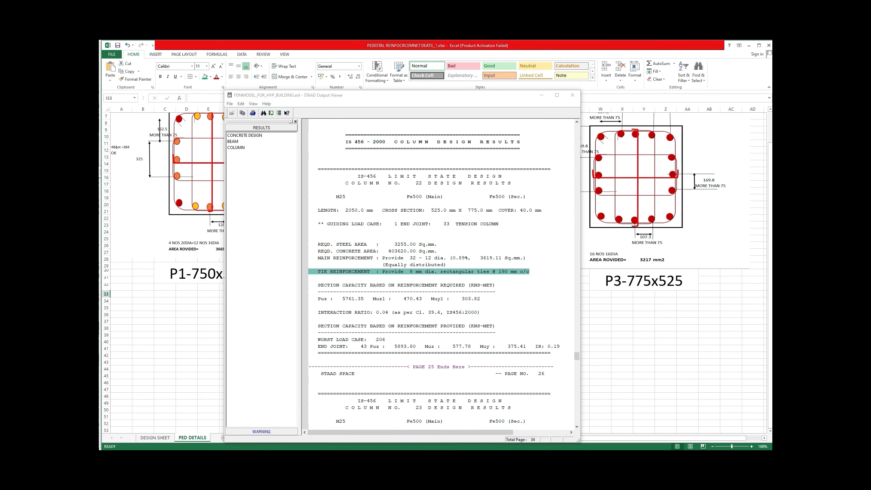
click(156, 438)
click(192, 438)
click(541, 94)
click(165, 287)
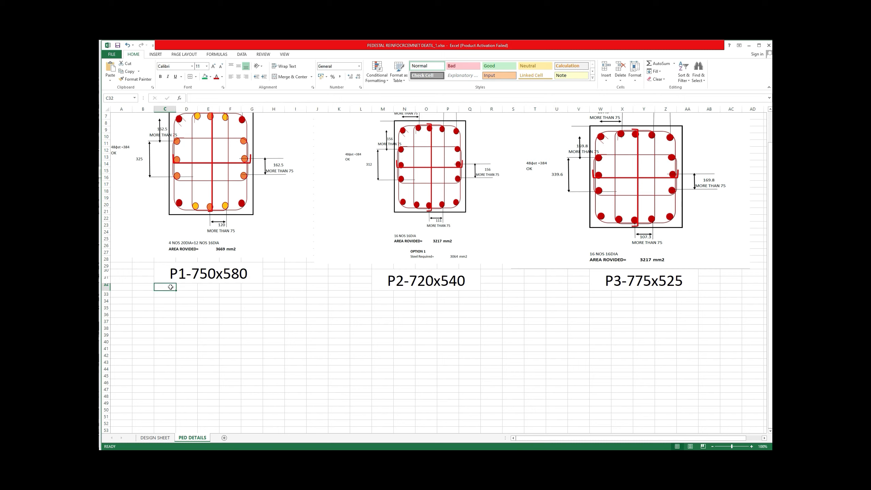
right_click(170, 286)
click(186, 317)
click(251, 319)
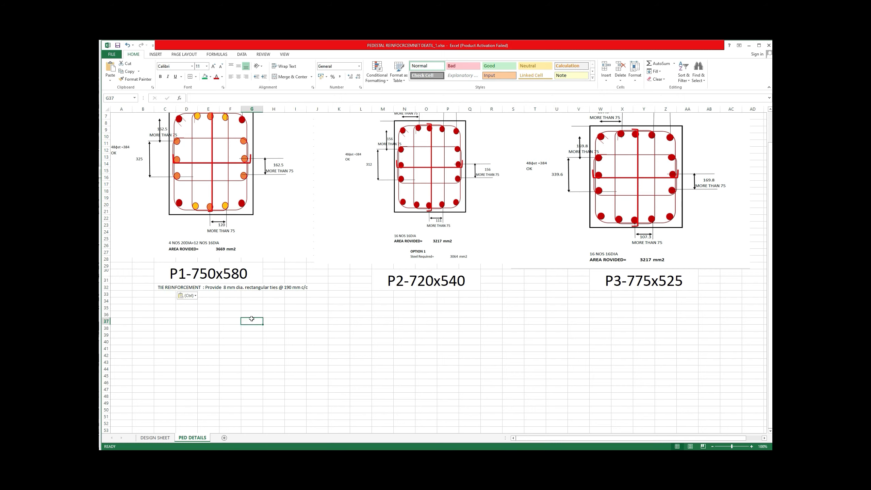
click(257, 341)
scroll(292, 316, down, 2)
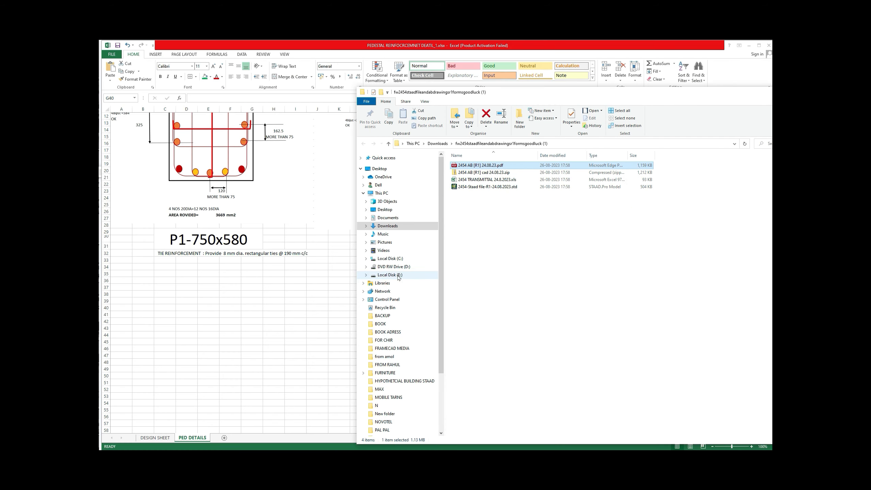
Step: Open IS 13920 - 2016.pdf from the CODES folder on Local Disk (E:)
click(390, 274)
scroll(497, 254, down, 1)
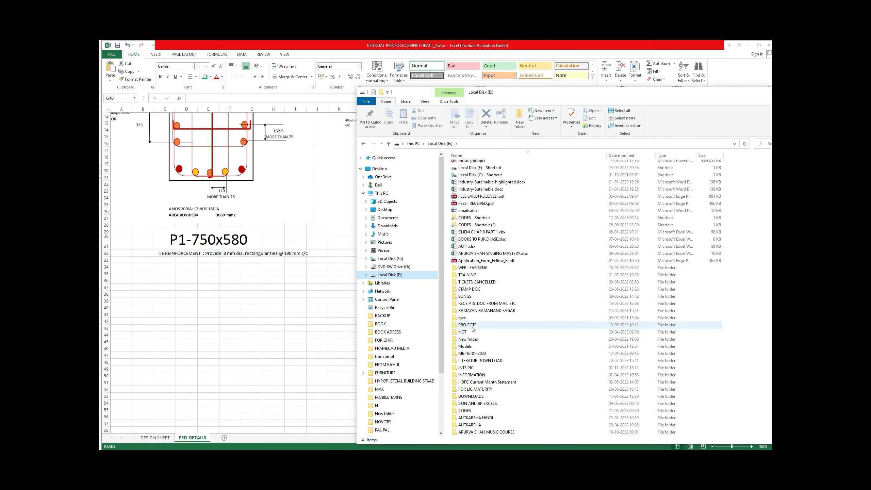
scroll(485, 292, up, 1)
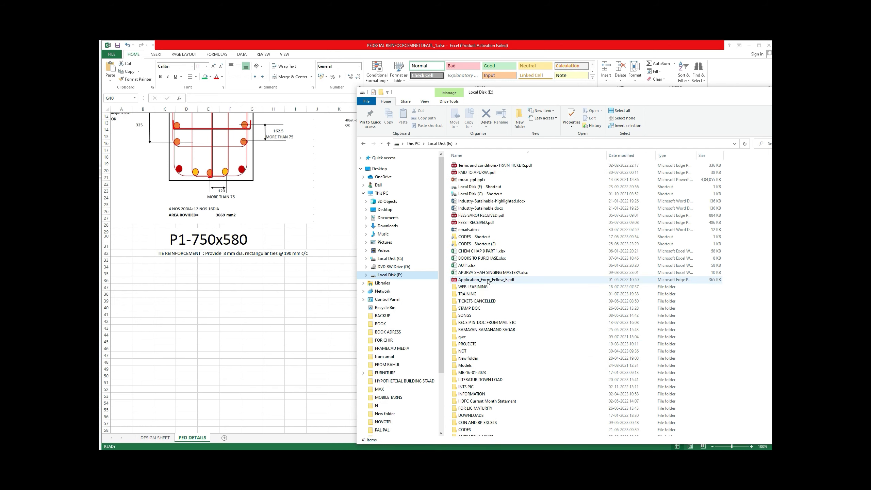
scroll(485, 286, down, 1)
double_click(464, 411)
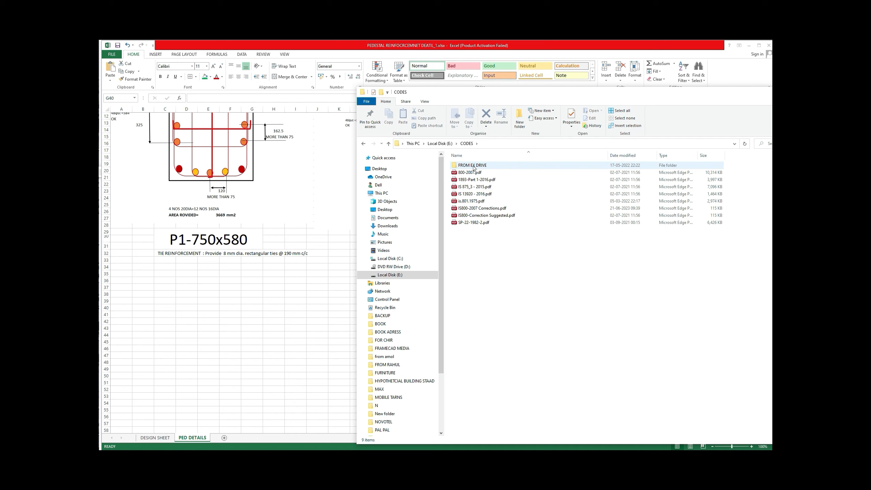
click(472, 195)
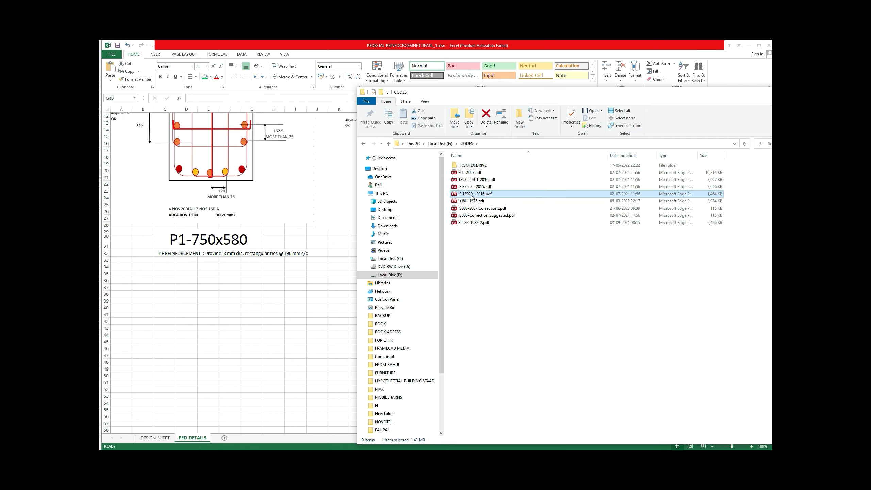
double_click(472, 195)
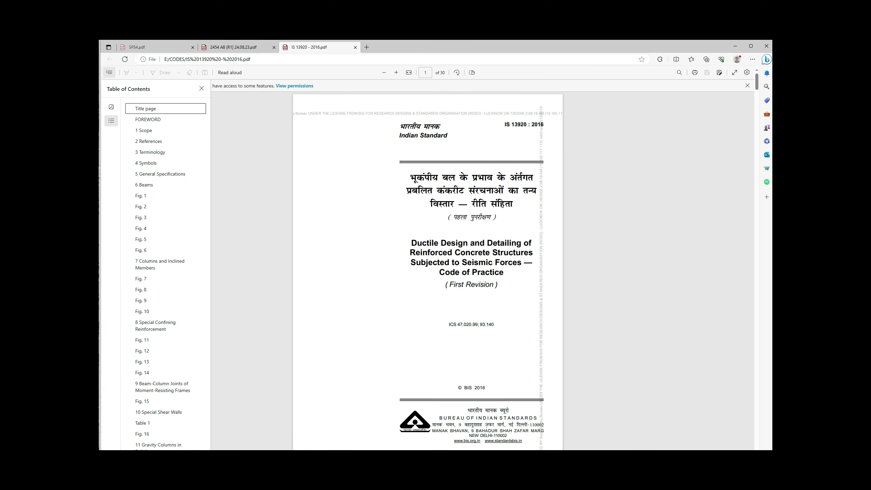
Step: Look through the IS 13920 code pages for the reinforcement detailing clauses
scroll(644, 222, down, 15)
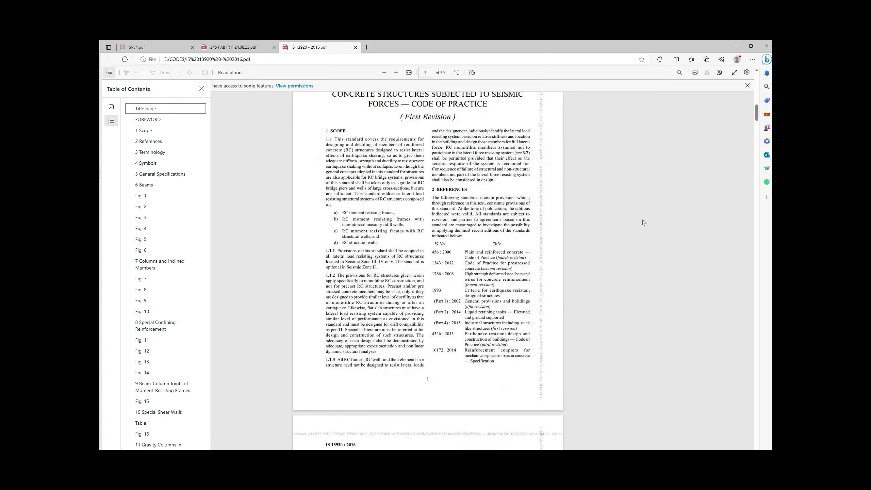
scroll(643, 222, down, 20)
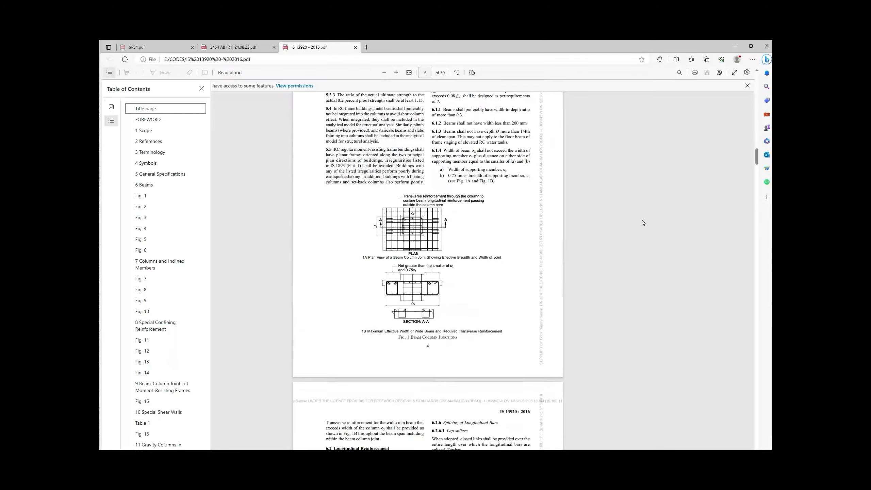
scroll(643, 222, down, 20)
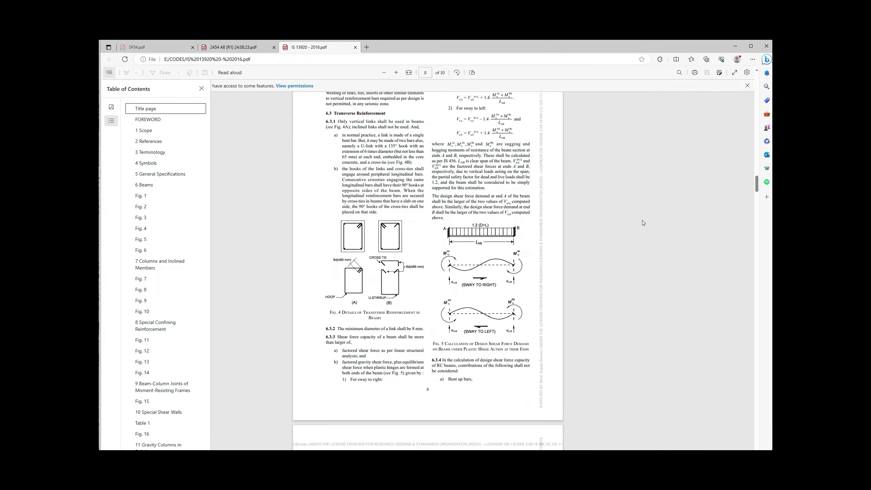
scroll(643, 222, down, 5)
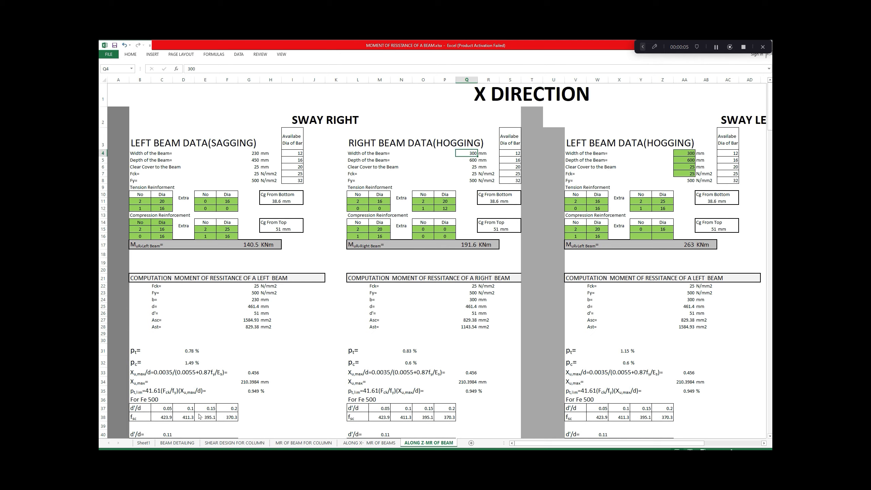
Step: Examine the bar and stirrup arrangement on the BEAM DETAILING sheet of MOMENT OF RESISTANCE OF A BEAM.xlsx
scroll(185, 444, down, 3)
click(177, 442)
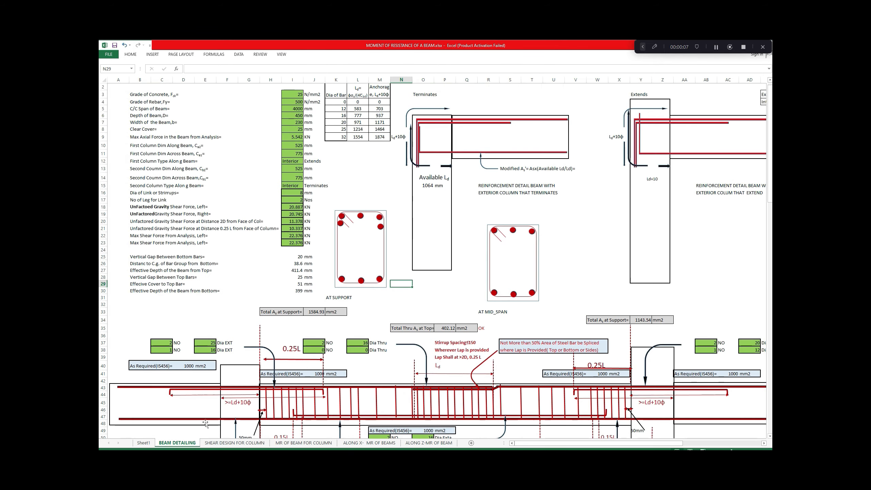
scroll(302, 318, down, 2)
scroll(302, 318, down, 2)
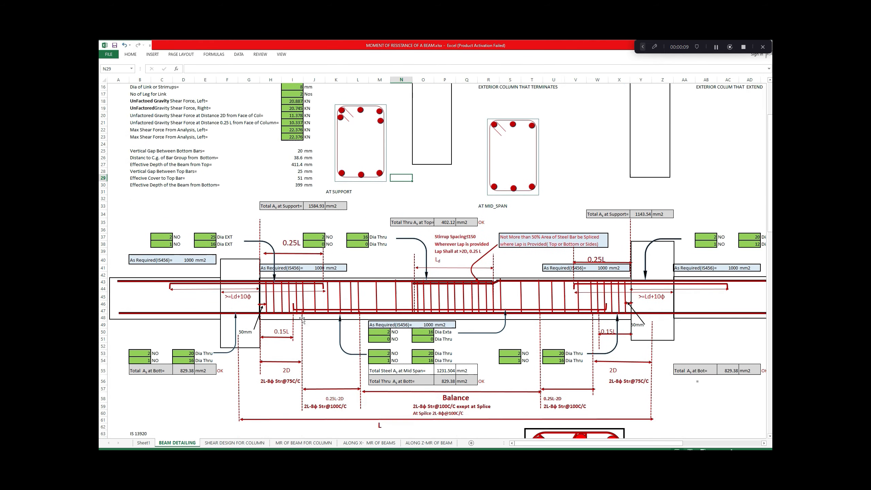
scroll(302, 319, up, 1)
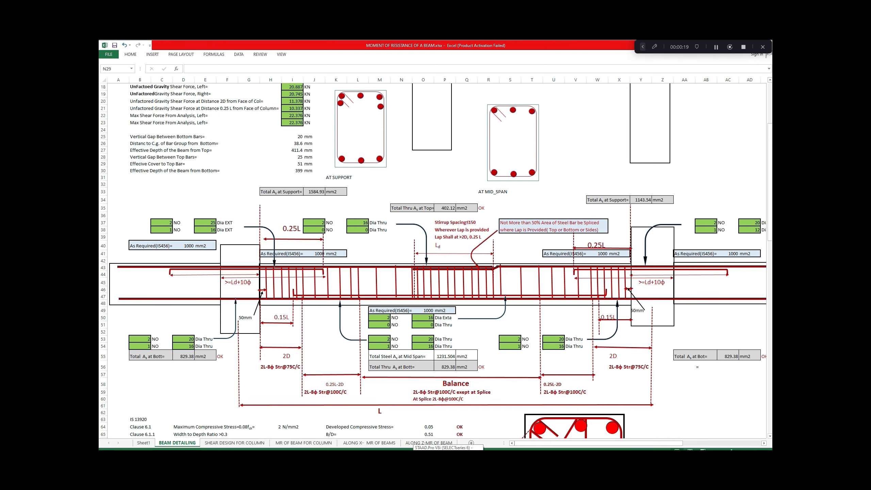
Step: Switch to STAAD.Pro and check the concrete design results of the beams meeting at the model's front corner
click(434, 448)
double_click(307, 308)
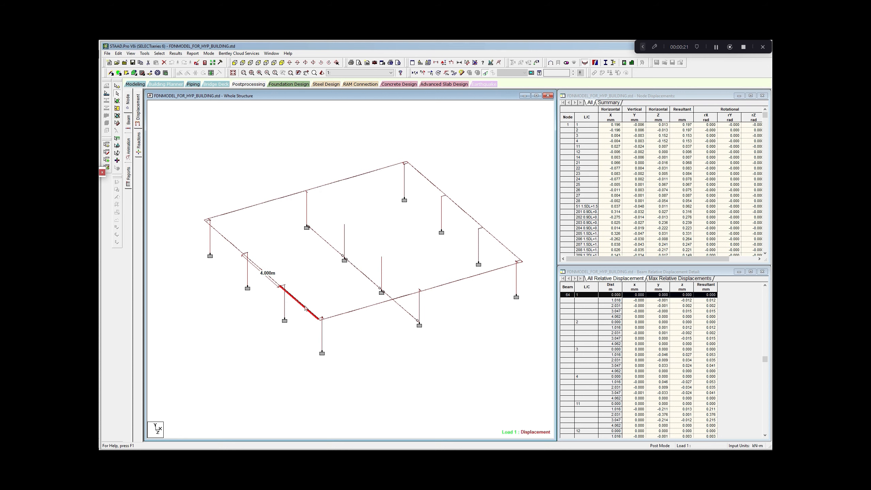
click(469, 180)
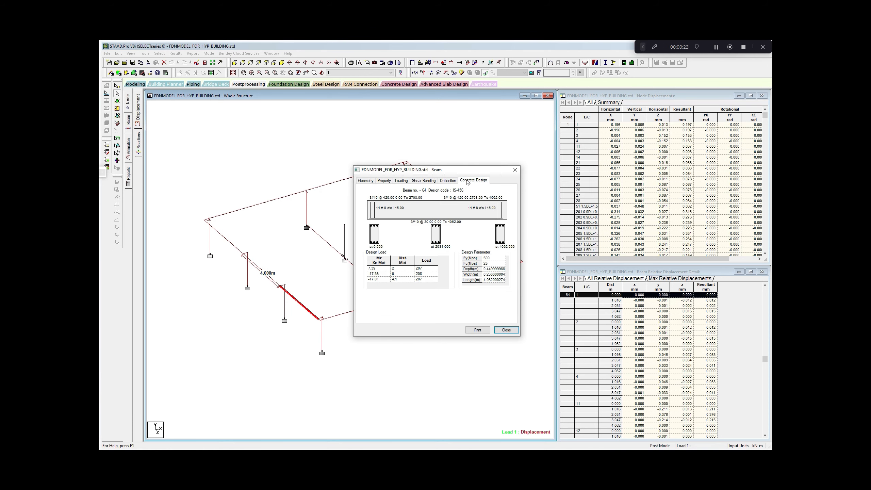
click(515, 170)
double_click(374, 305)
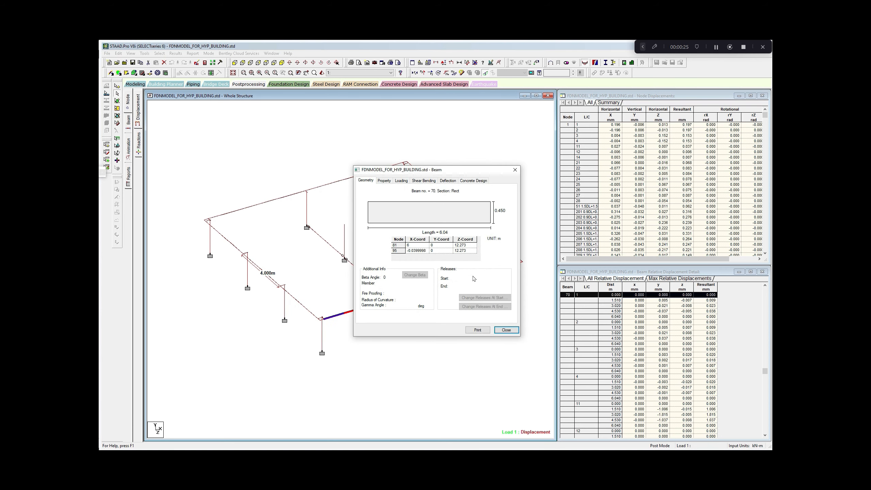
click(489, 184)
click(514, 169)
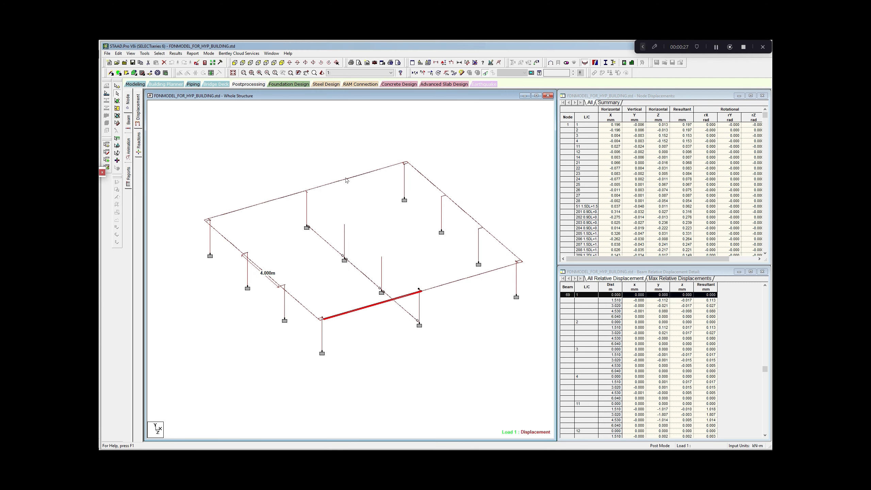
Step: Review the concrete design and section properties of the beam spanning to the rear corner column
double_click(348, 179)
click(486, 181)
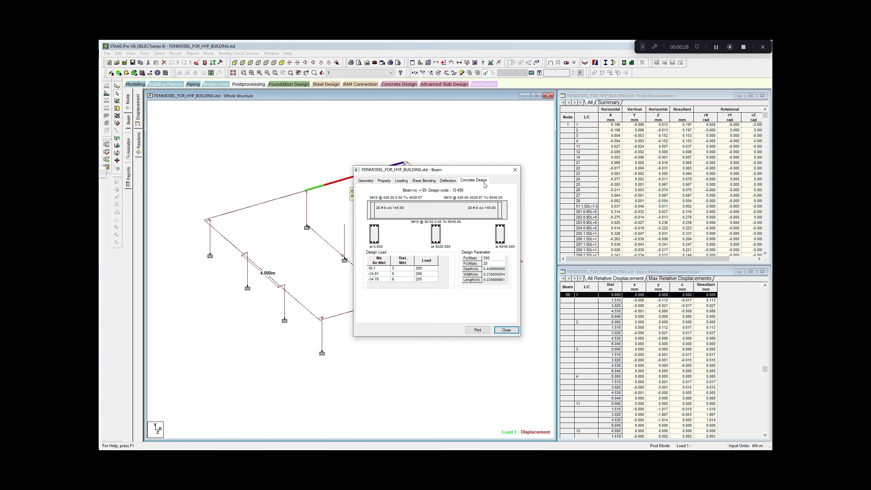
click(514, 170)
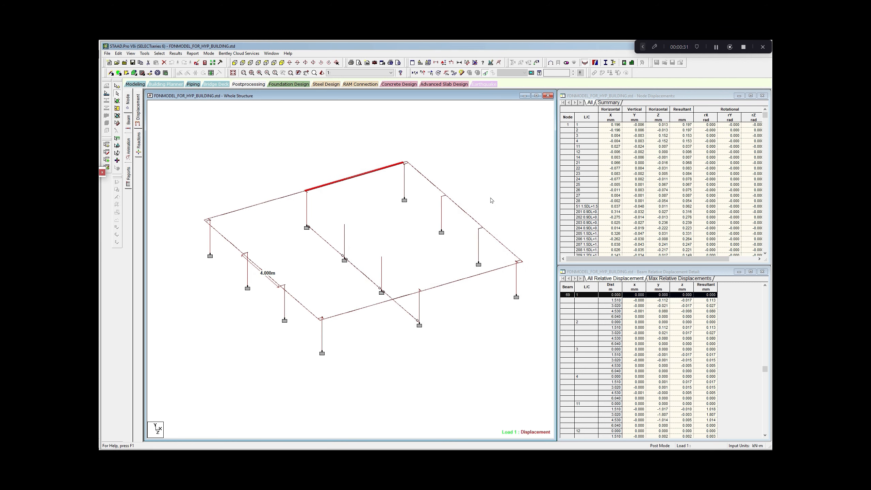
double_click(353, 179)
click(469, 182)
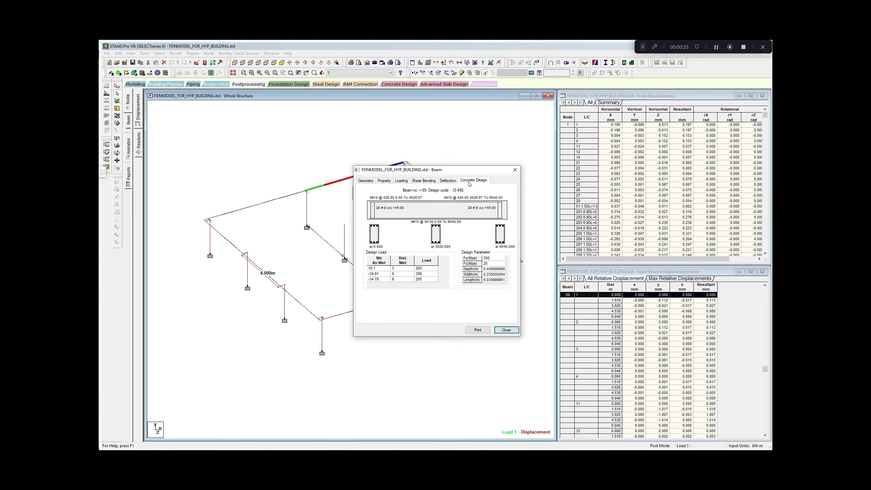
click(383, 181)
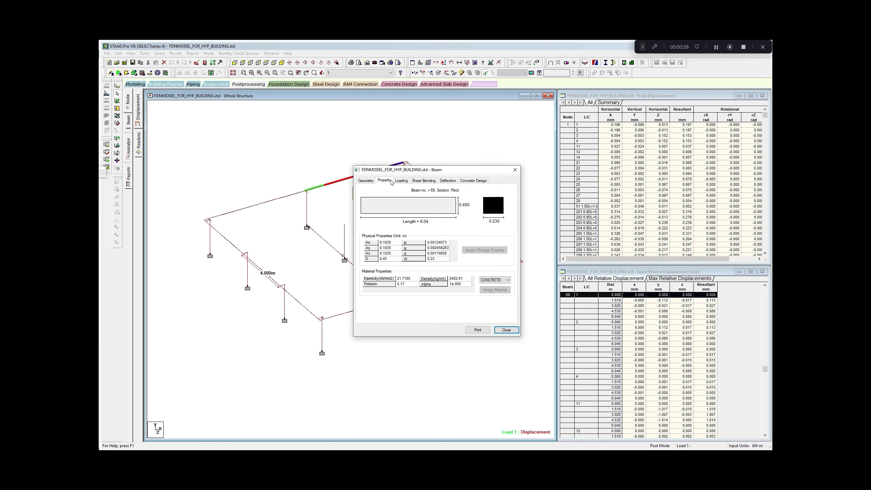
click(473, 182)
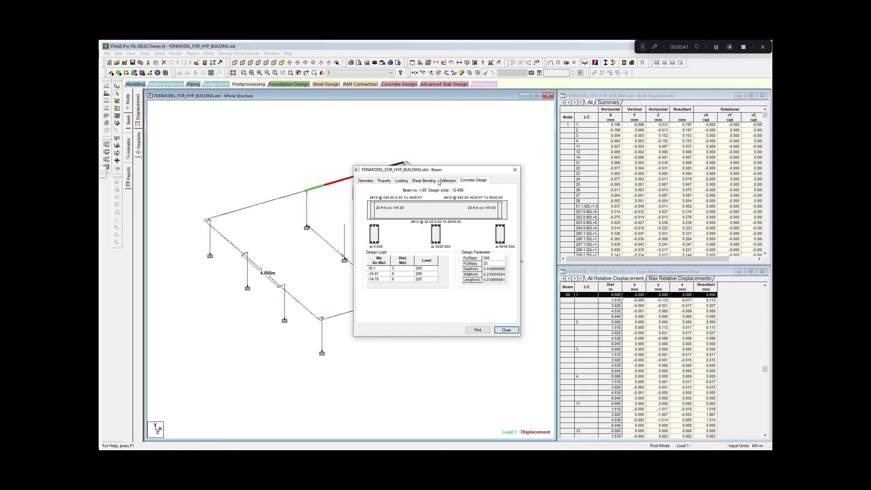
click(384, 182)
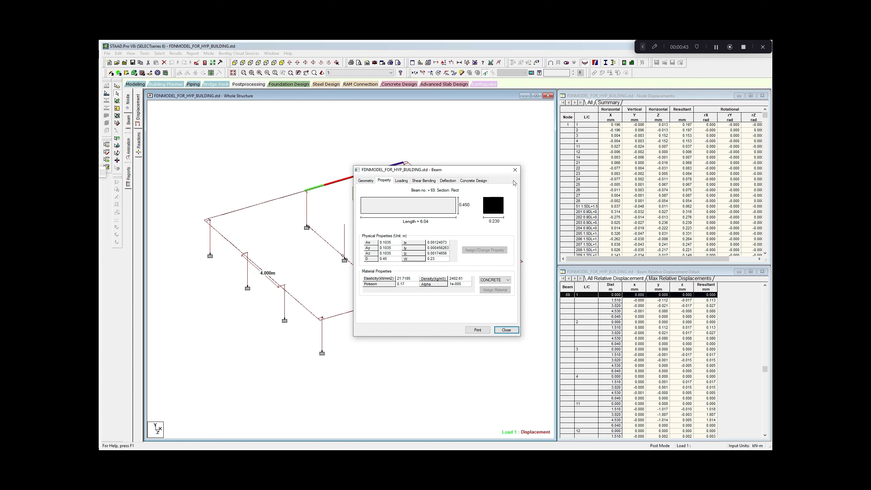
click(515, 169)
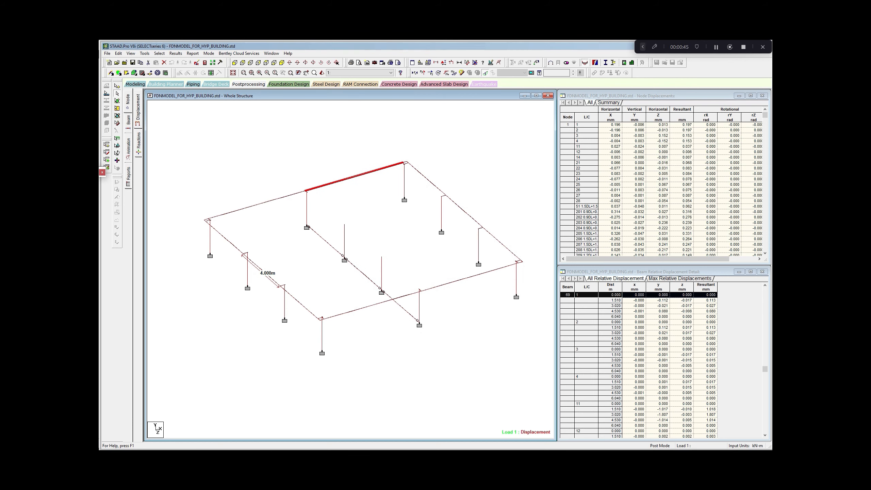
Step: Check the concrete design results of the beam labelled 4.000m in the STAAD model
key(alt+Tab)
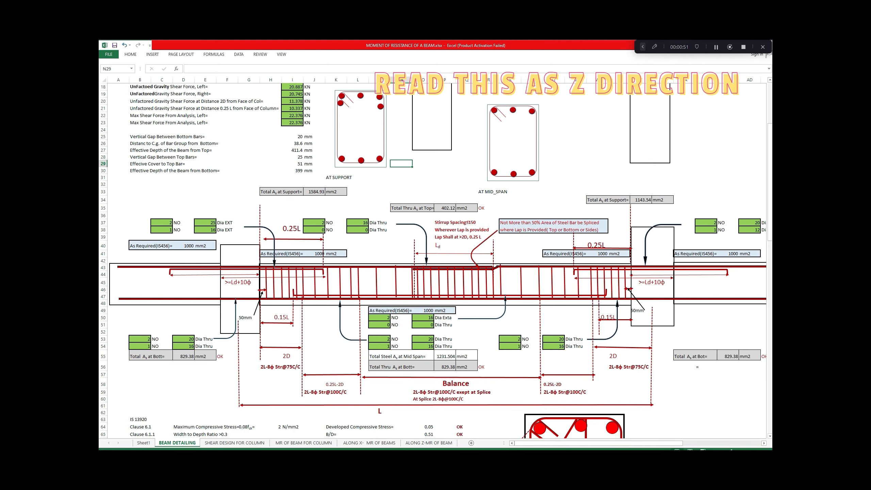
key(alt+Tab)
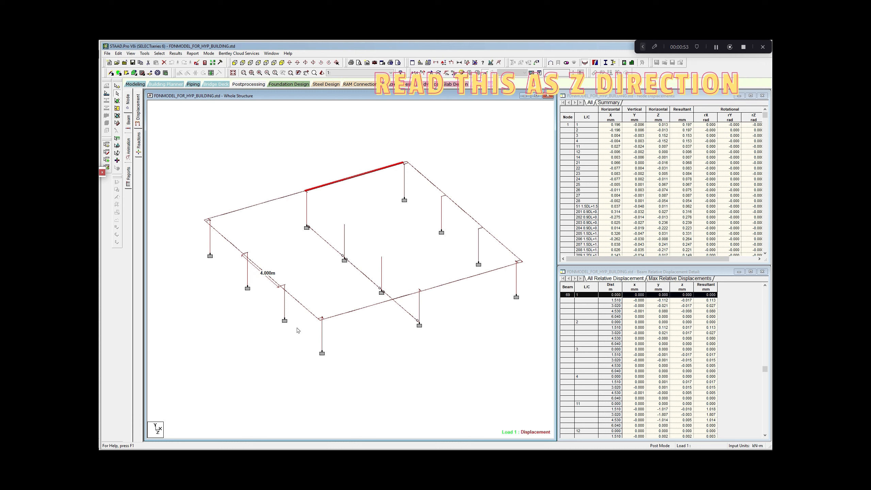
double_click(266, 272)
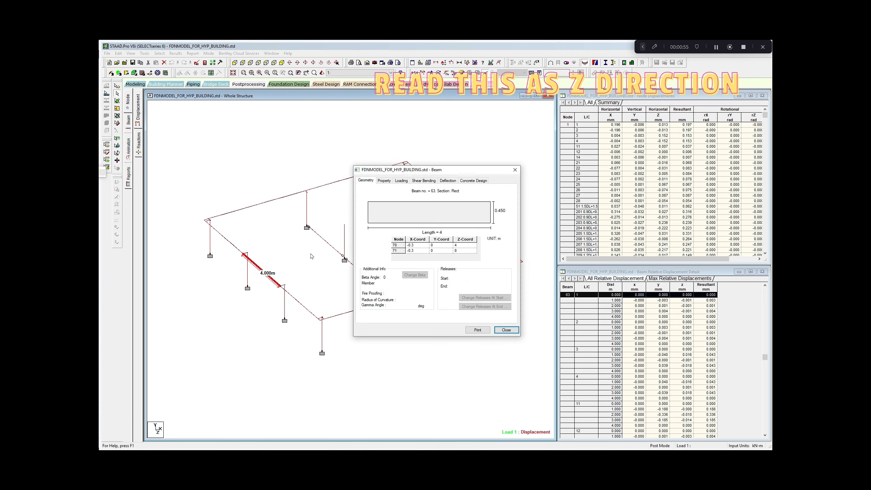
click(474, 182)
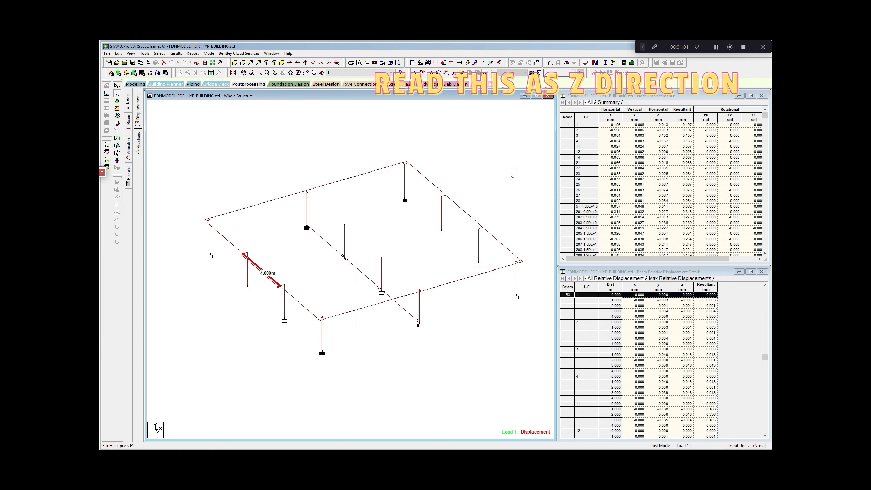
click(515, 170)
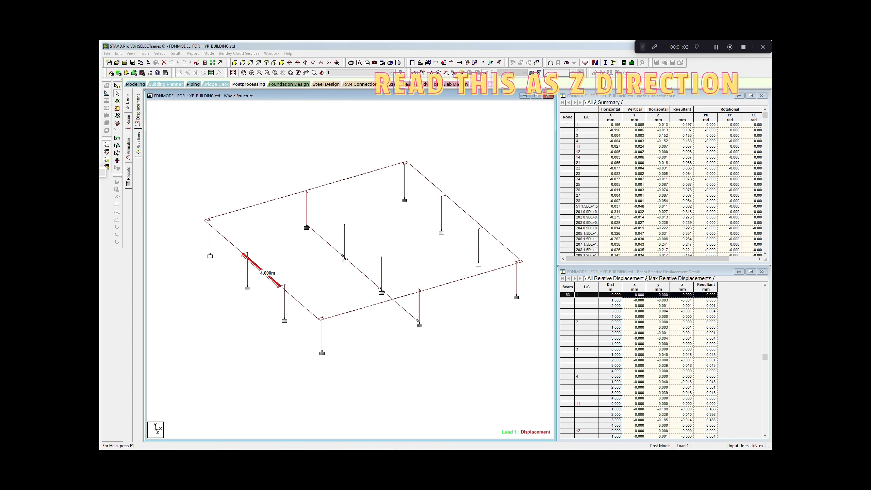
Step: Switch to MOMENT OF RESISTANCE OF A BEAM.xlsx in Excel and open the ALONG Z-MR OF BEAM sheet
key(alt+Tab)
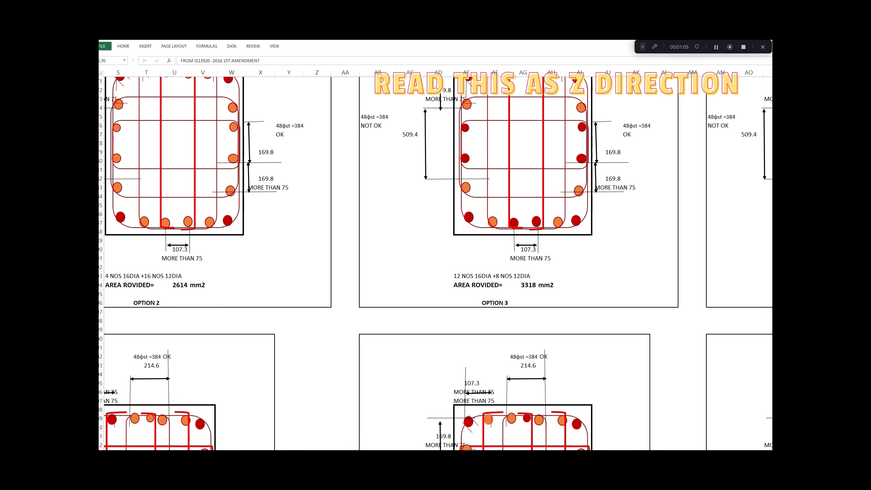
key(alt+Tab)
scroll(406, 372, up, 3)
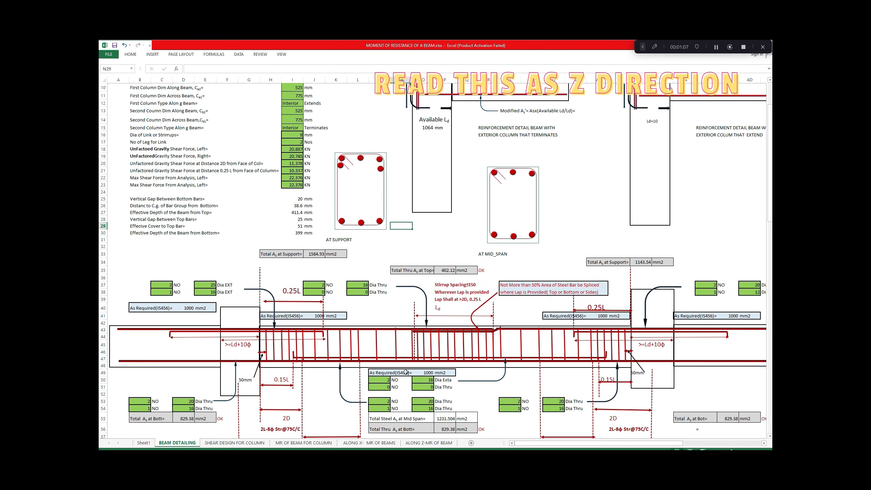
scroll(405, 372, up, 3)
scroll(406, 372, down, 4)
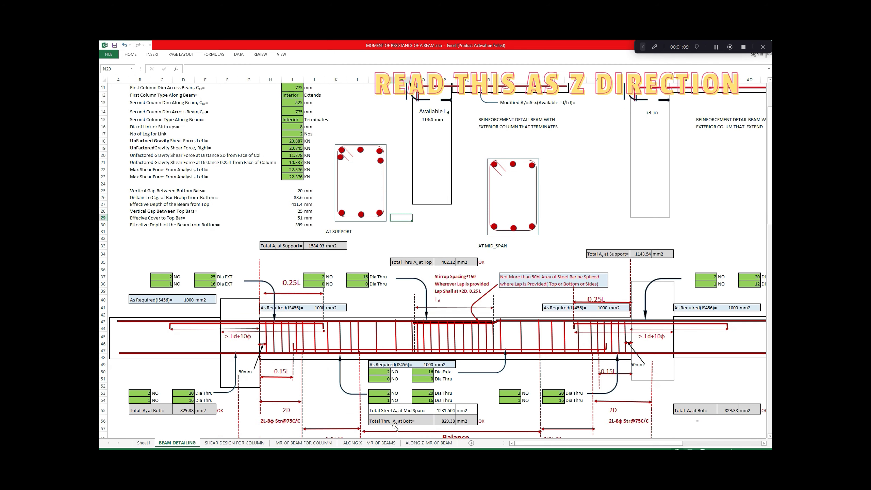
click(414, 445)
scroll(429, 325, up, 3)
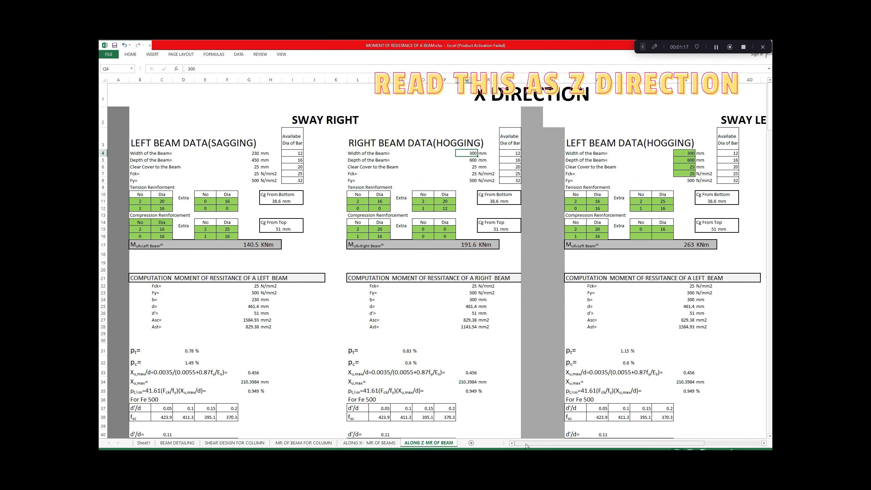
Step: Set the bar diameter in C11, the left sagging beam's tension reinforcement, to 12 mm
click(146, 205)
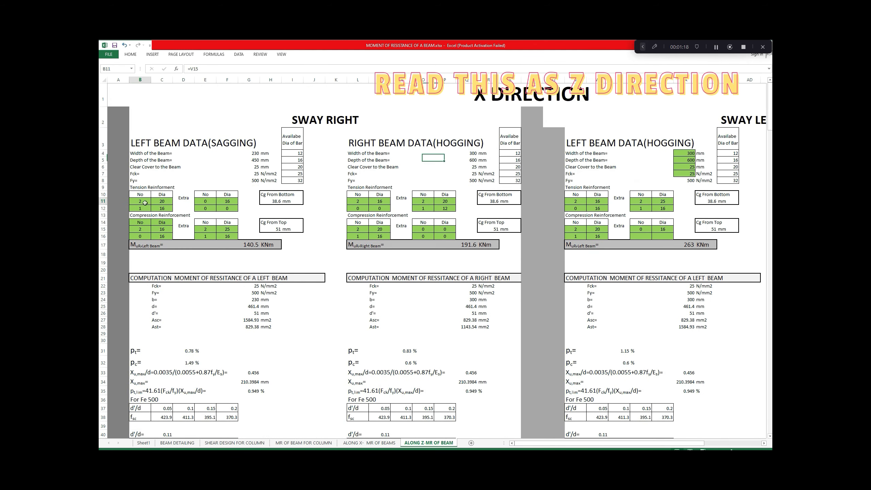
click(166, 204)
click(175, 201)
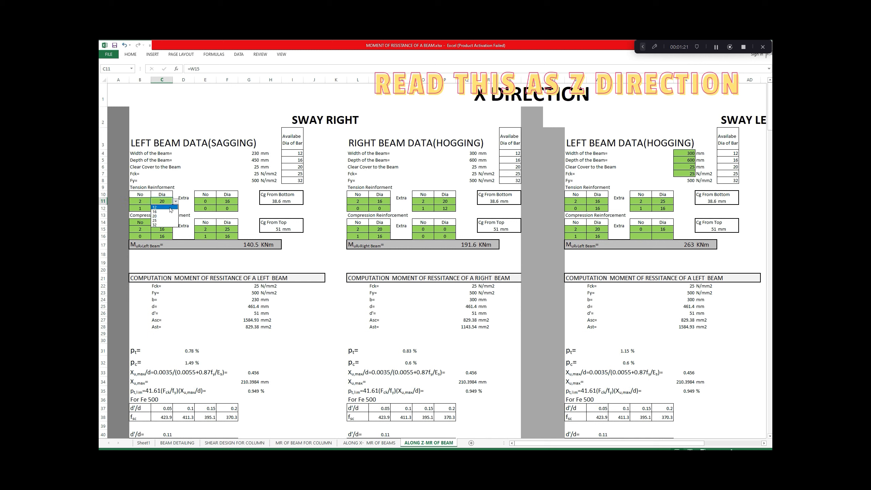
click(170, 208)
Step: Start a formula in Q4 for the width of the right hogging beam
click(255, 159)
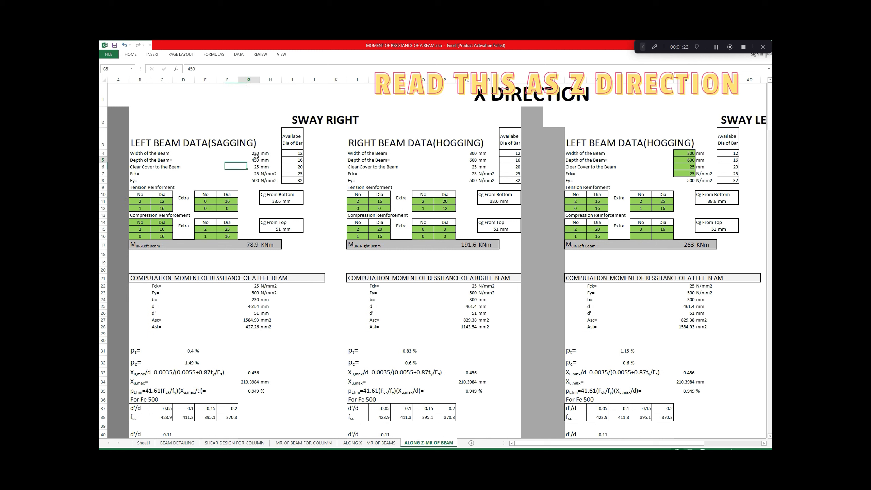
click(473, 155)
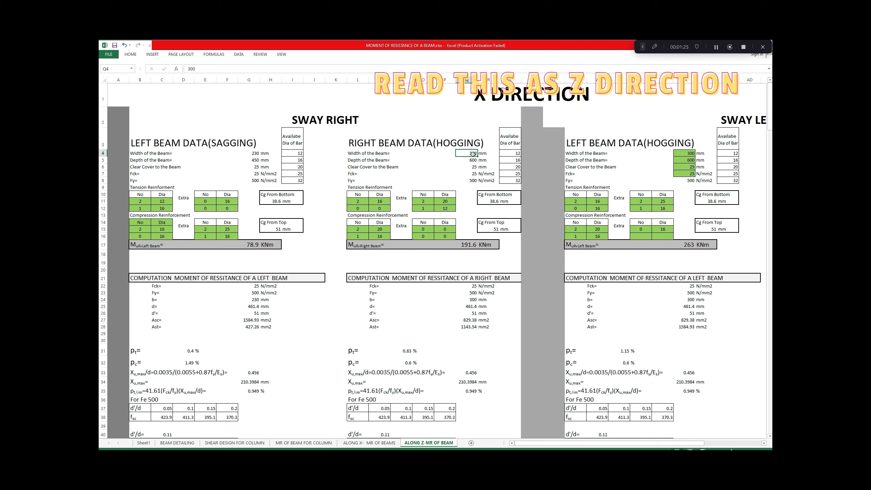
text(=)
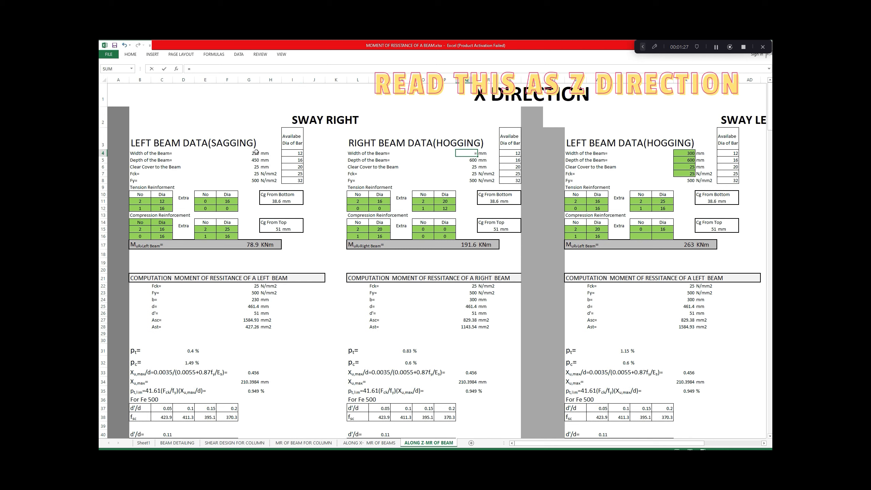
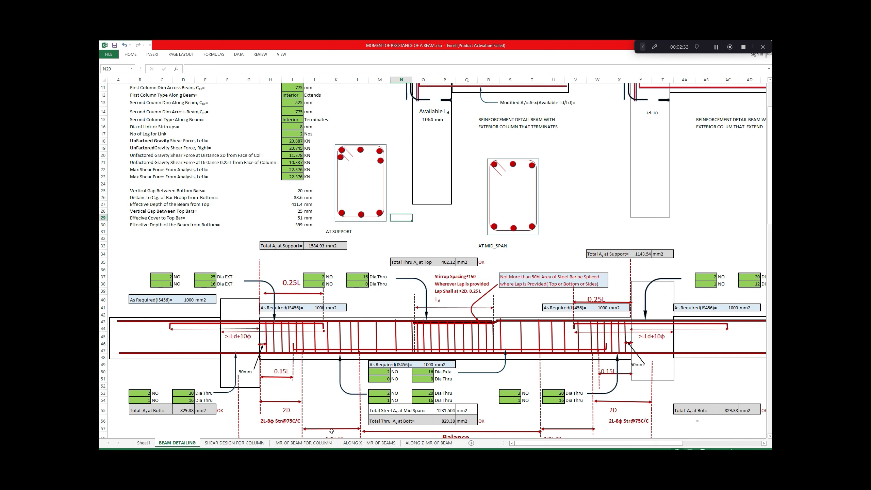
Step: On ALONG Z-MR OF BEAM, set the left sagging beam's extra tension reinforcement in row 11 to 2 bars of 12 mm diameter
click(416, 444)
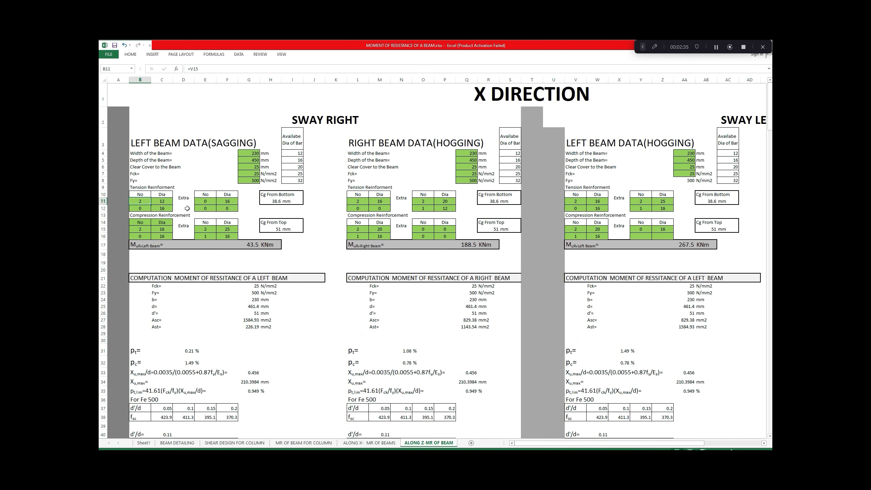
click(207, 202)
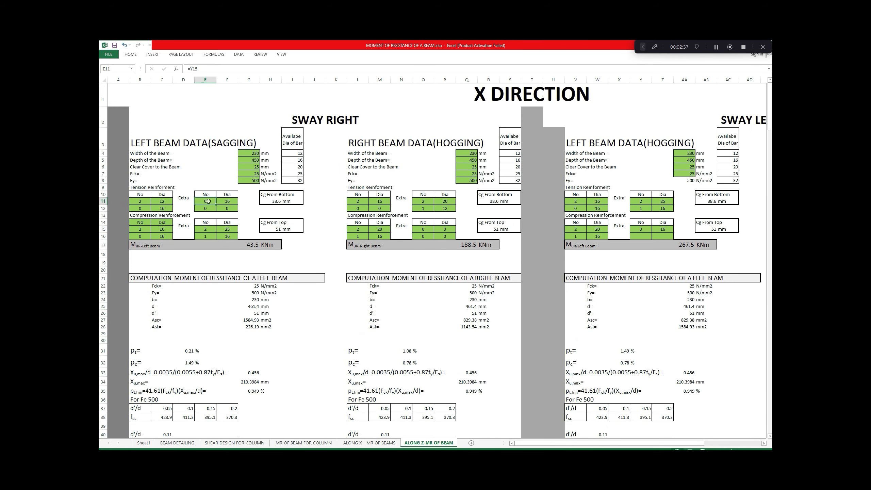
text(2)
click(228, 202)
click(242, 202)
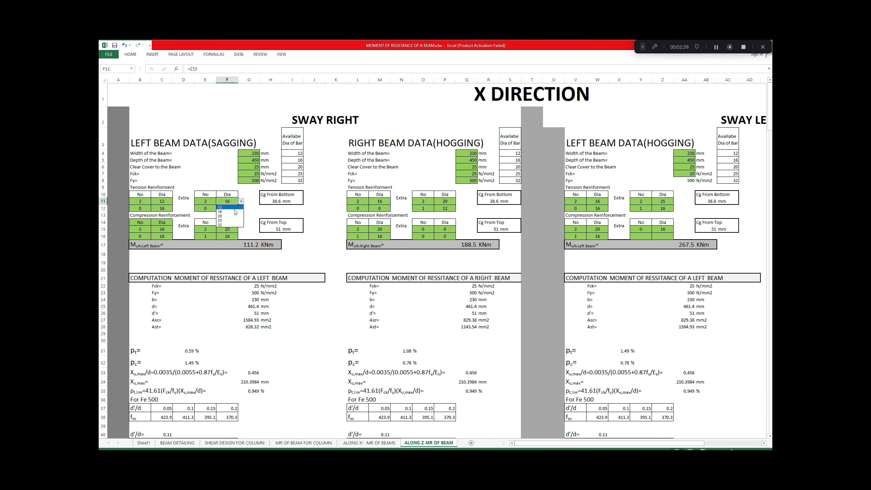
click(229, 207)
click(248, 213)
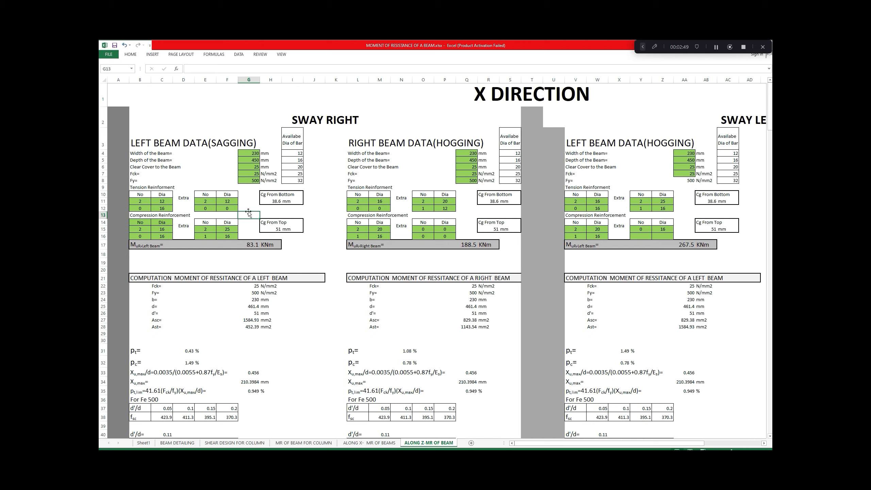
click(717, 48)
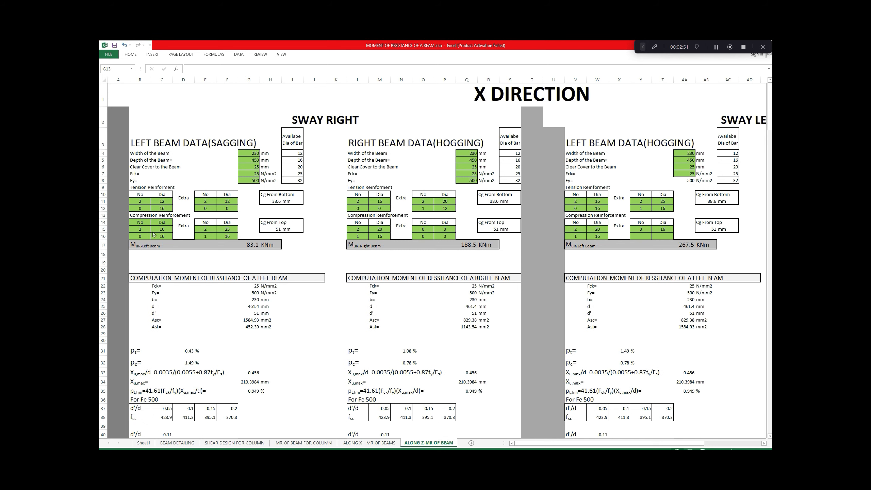
Step: Set the left sagging beam's main compression reinforcement in row 15 to 3 bars of 12 mm diameter
double_click(141, 229)
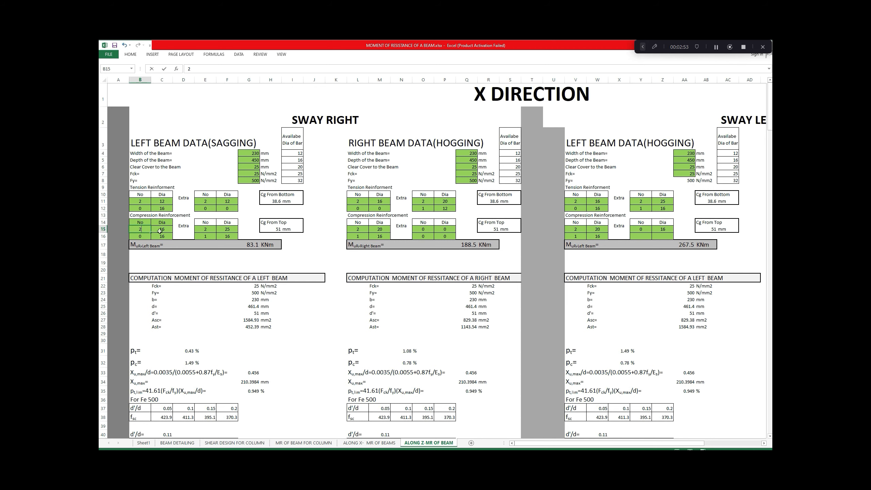
click(160, 231)
text(12)
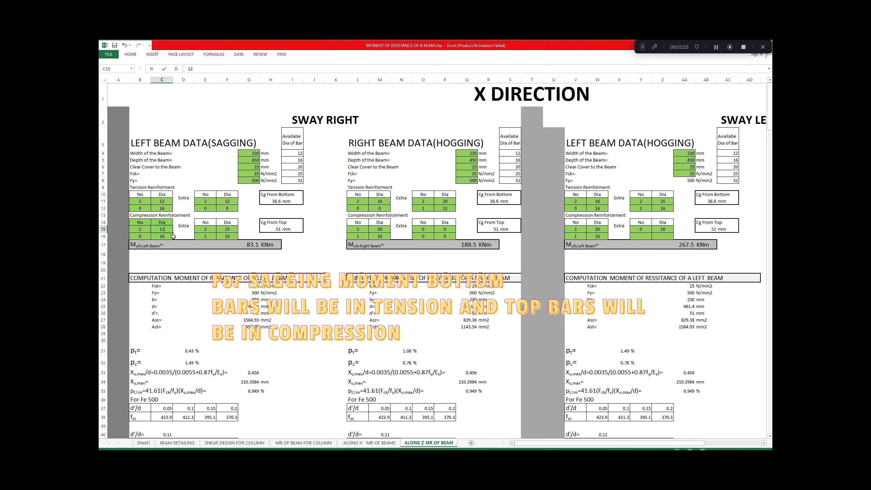
click(199, 230)
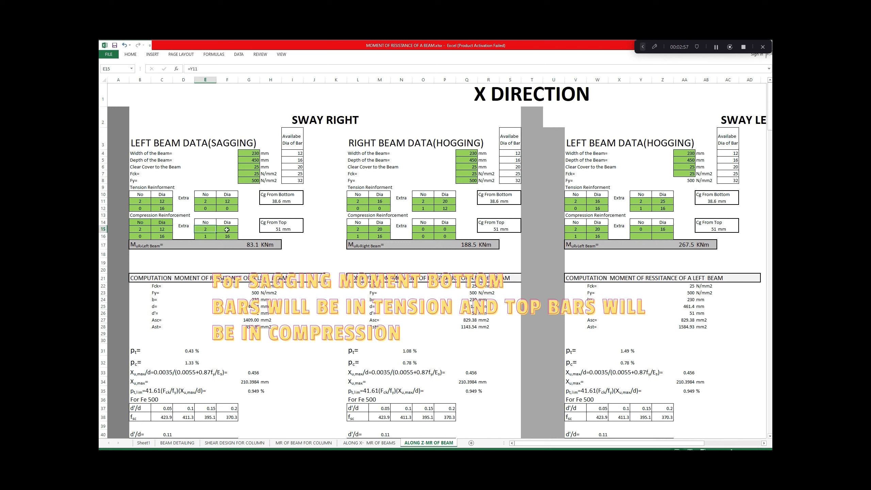
click(227, 229)
click(145, 230)
text(3)
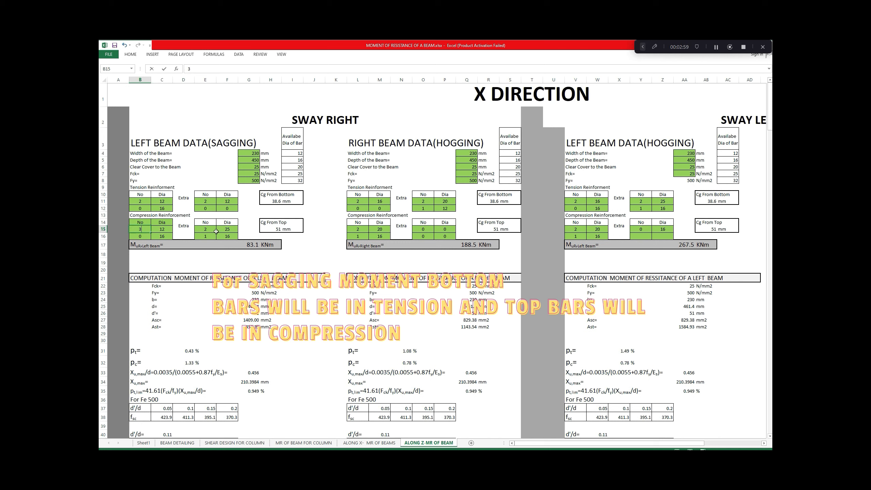
Step: For the left sagging beam's extra compression reinforcement, set the row 15 bar diameter to 12 mm and the row 16 bar count to 0
click(211, 229)
click(223, 229)
text(12)
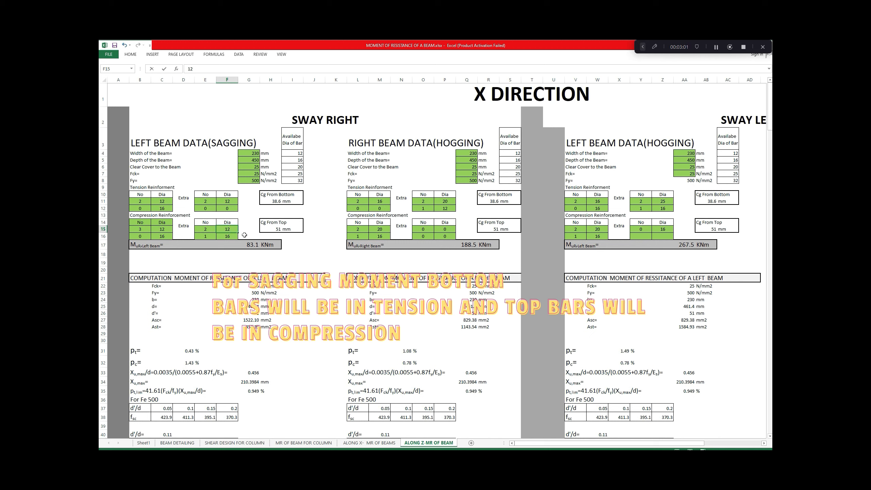
click(245, 235)
click(209, 236)
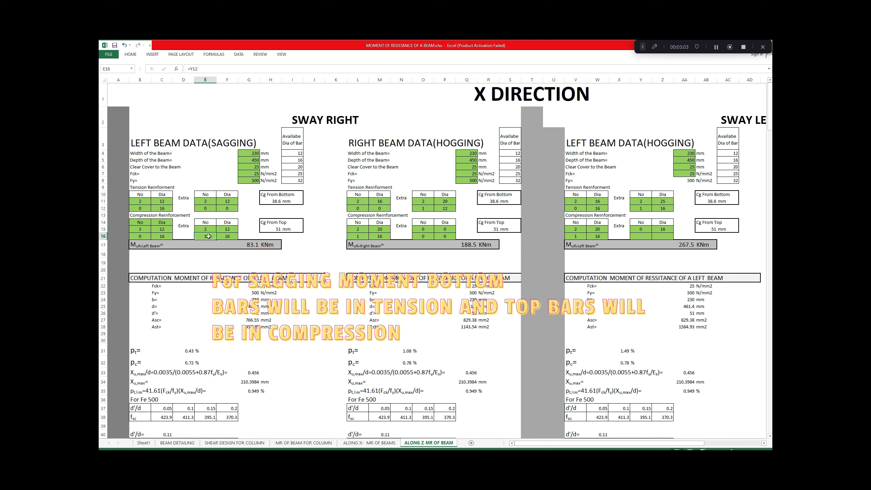
text(0)
click(247, 235)
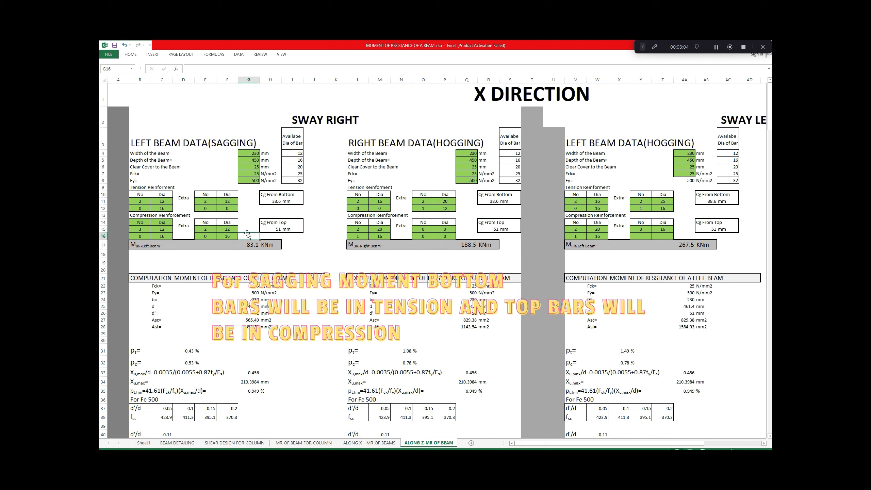
Step: In row 11, set the left sagging beam's main tension bars to 3 and its extra tension bars to 0
click(142, 207)
click(139, 201)
text(3)
click(205, 201)
text(0)
click(241, 216)
Step: Check the right hogging beam's tension reinforcement references and start a formula in L11 for its number of main bars
scroll(394, 198, down, 1)
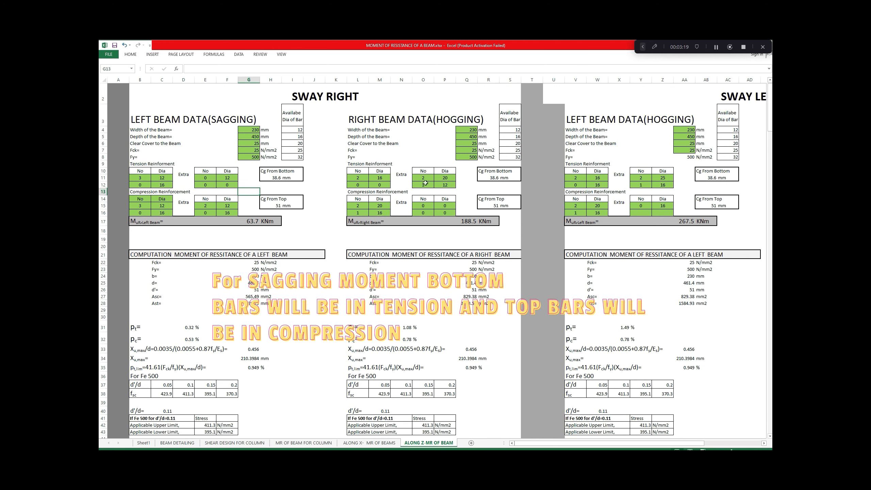
click(444, 177)
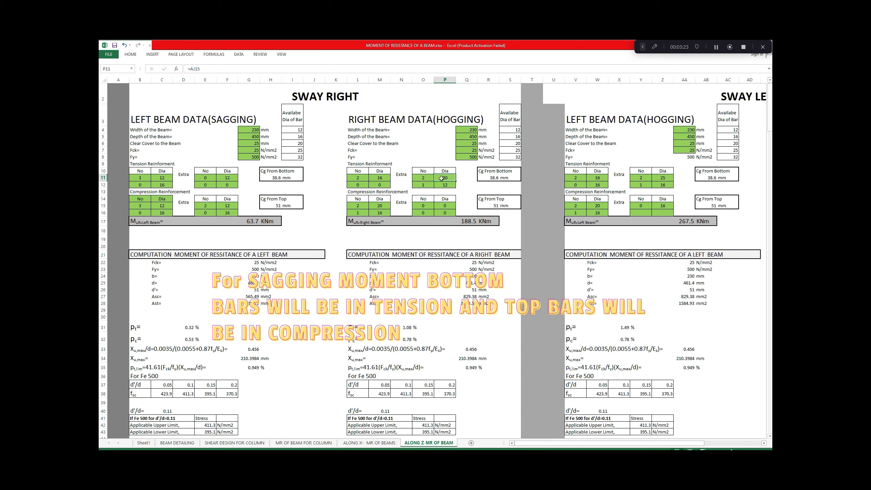
click(170, 214)
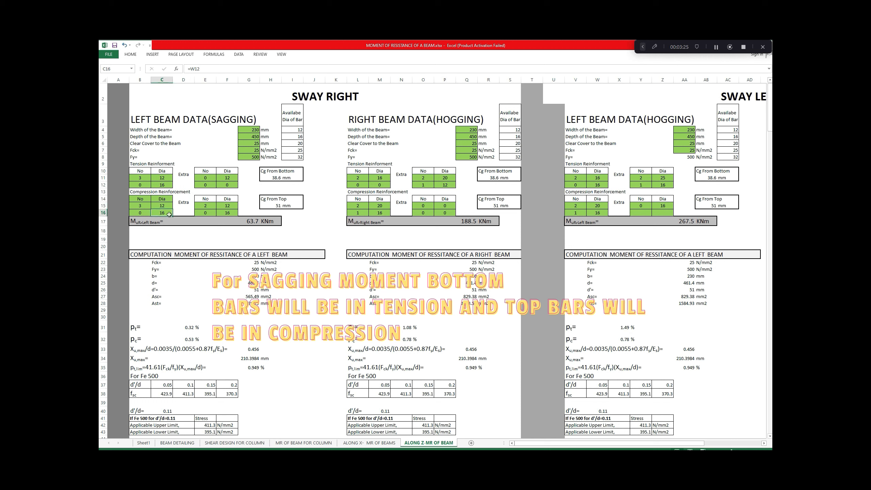
click(419, 177)
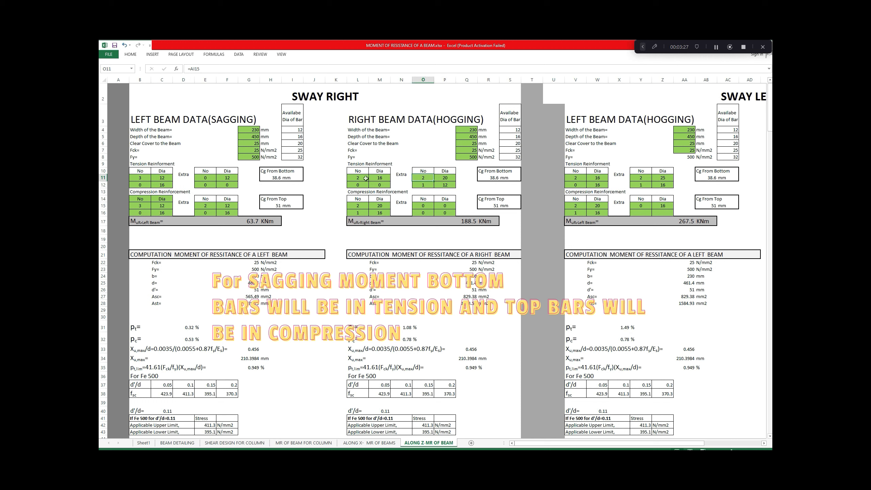
click(379, 179)
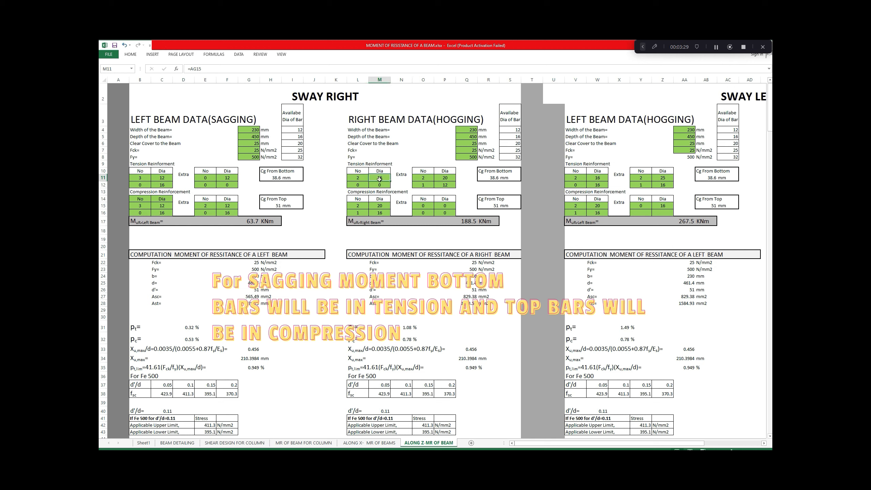
text(=)
key(Escape)
click(358, 178)
text(=)
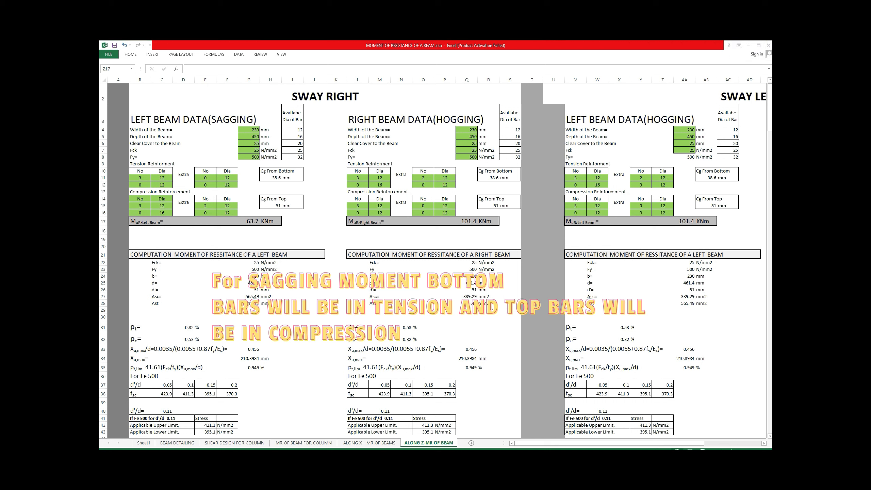
Step: Review the left sagging beam's tension bars in row 11 and the moment of resistance trial calculations further down the sheet
click(144, 177)
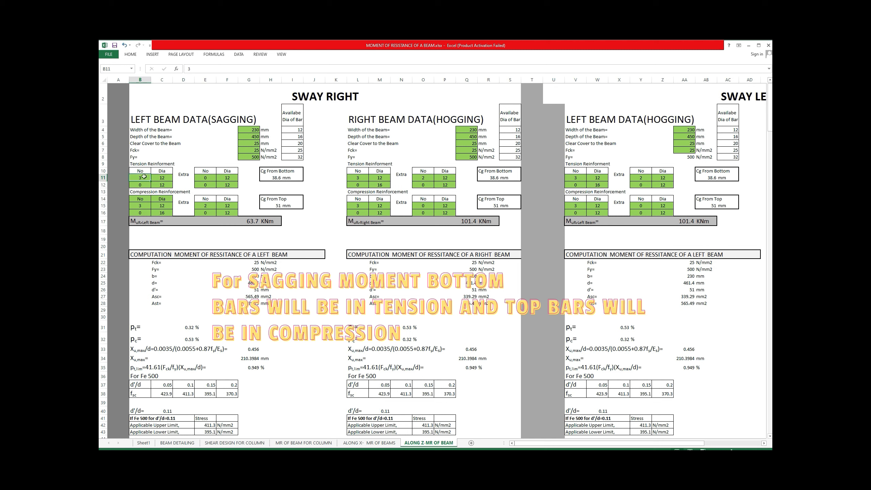
click(166, 177)
click(202, 177)
click(226, 177)
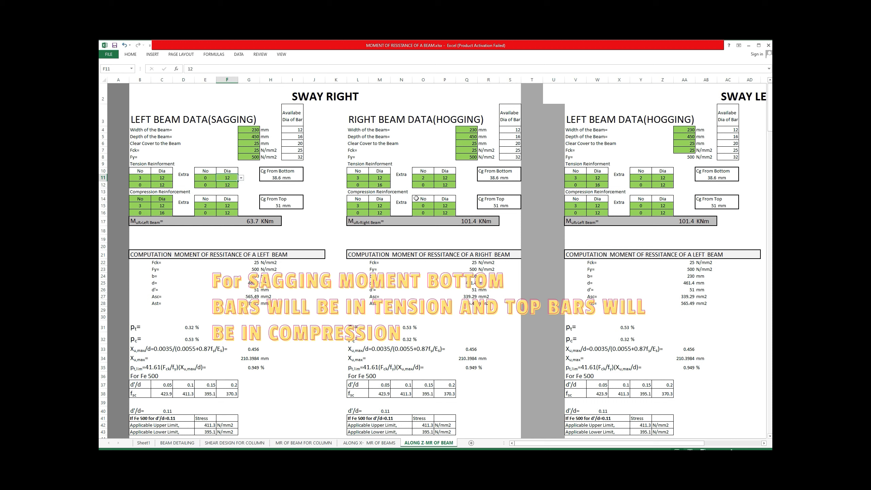
mouse_move(654, 446)
mouse_down()
mouse_move(711, 446)
mouse_move(645, 448)
mouse_up()
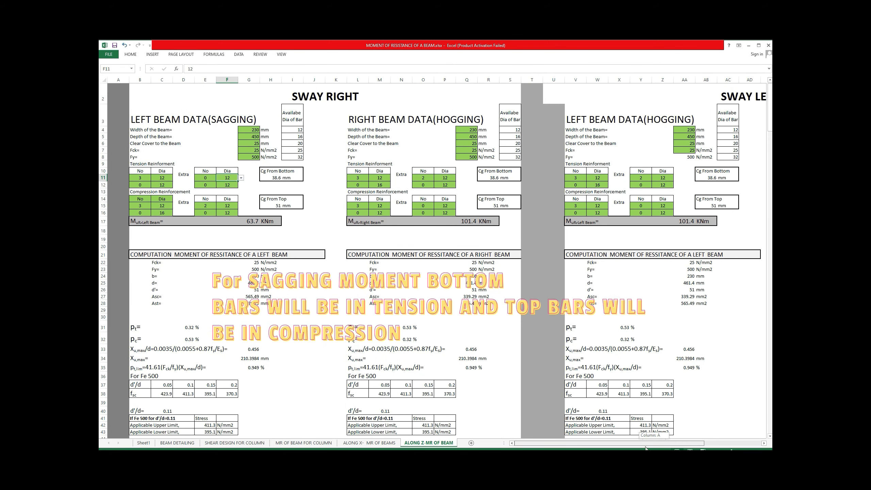
scroll(506, 274, down, 5)
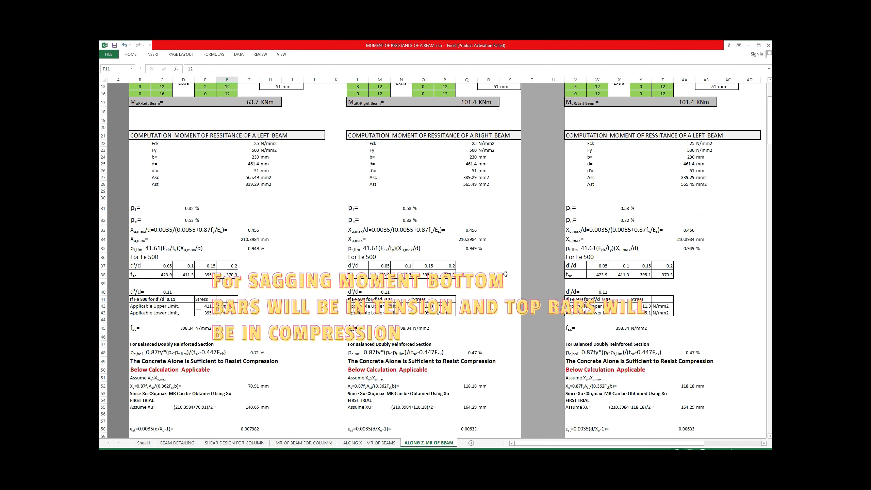
scroll(505, 274, down, 10)
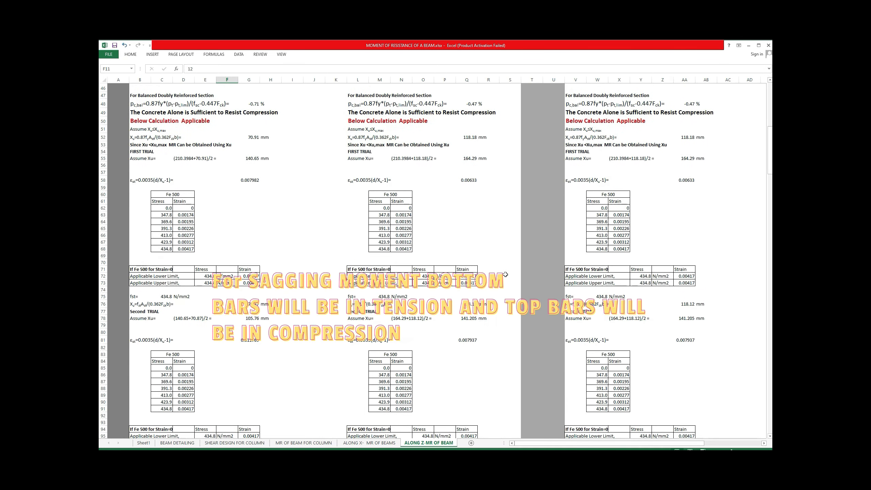
scroll(505, 274, down, 13)
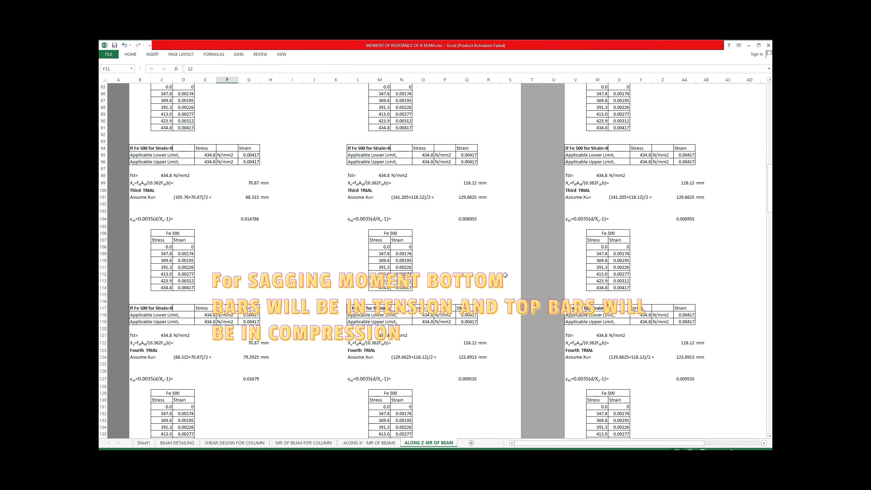
scroll(506, 275, down, 10)
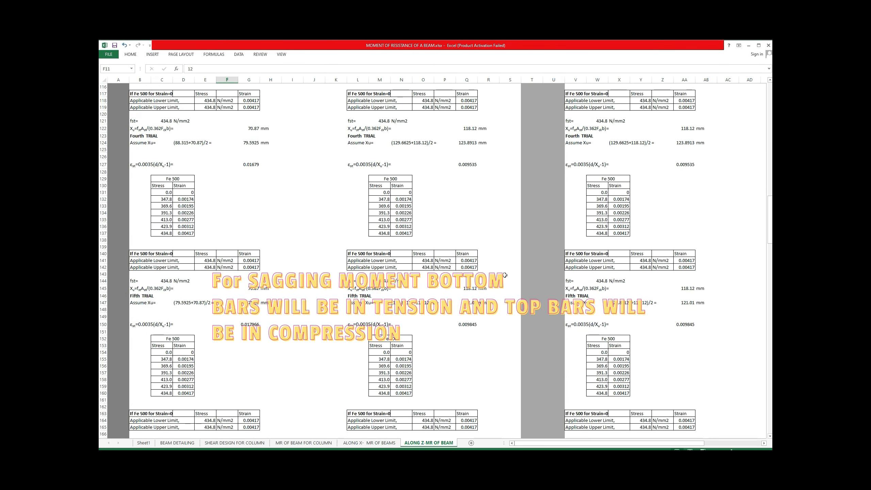
scroll(536, 425, up, 9)
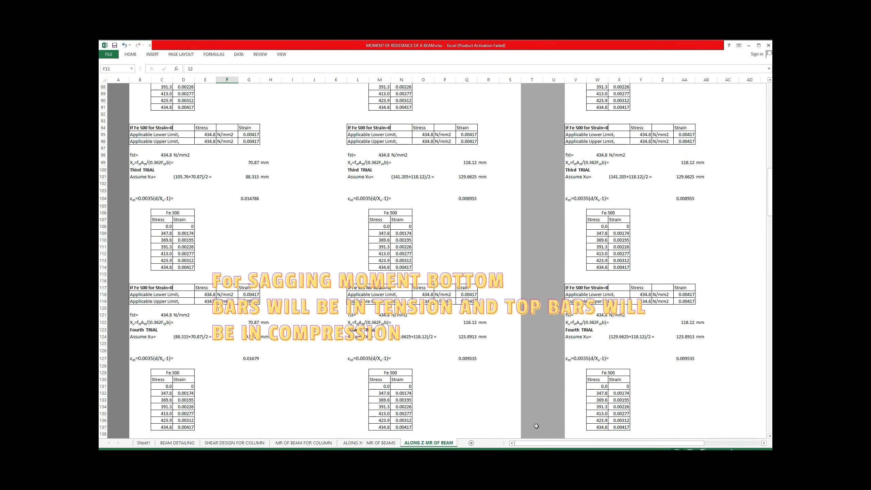
scroll(536, 426, up, 13)
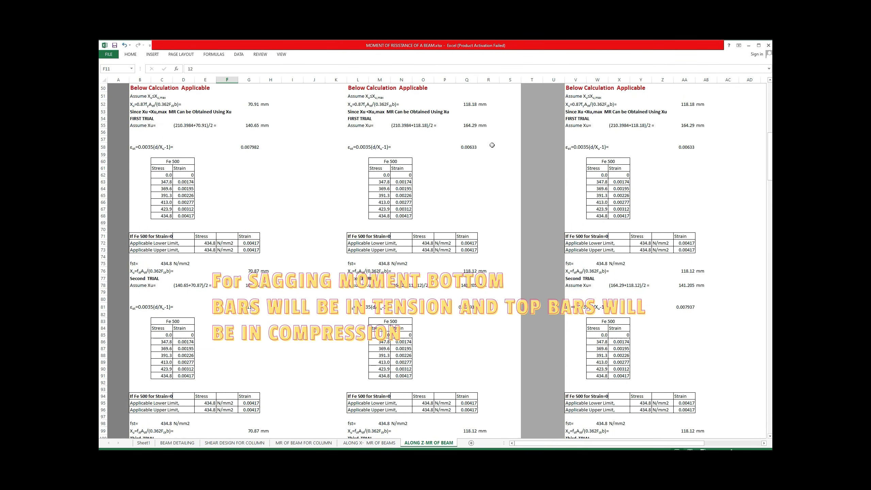
scroll(491, 145, up, 15)
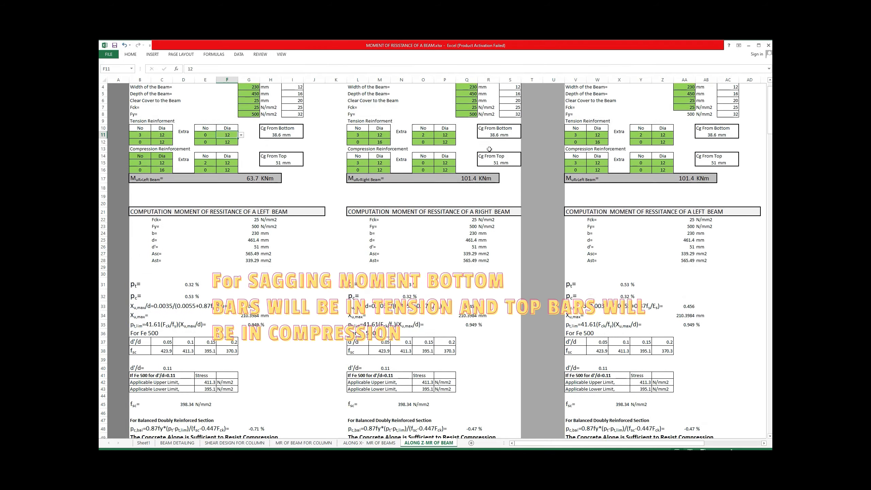
scroll(489, 149, up, 1)
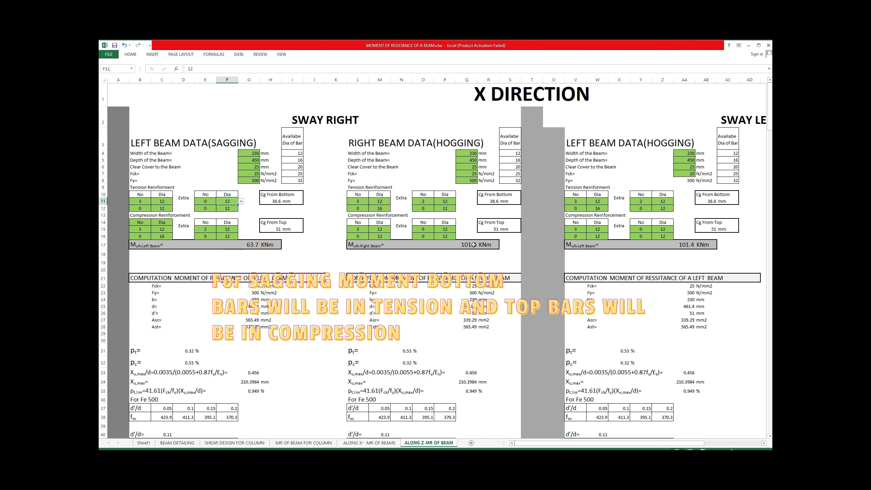
Step: Open the BEAM DETAILING sheet and review the beam's material, geometry and shear force data
click(179, 444)
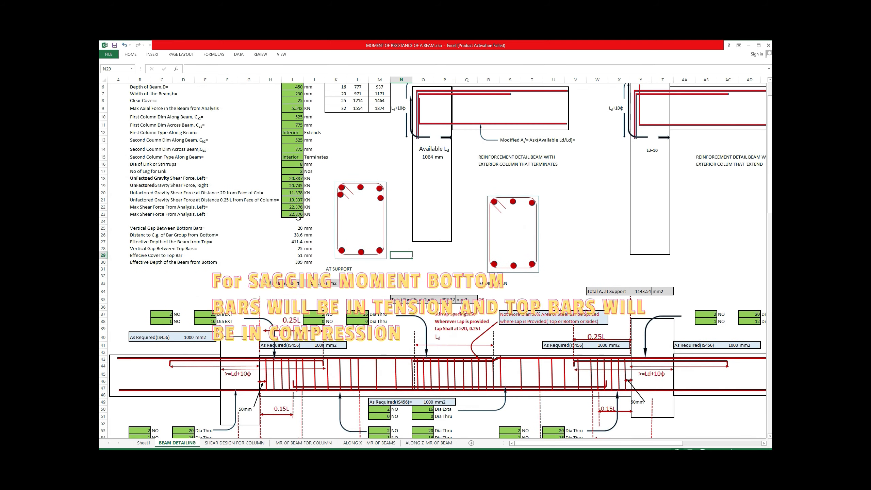
scroll(298, 219, up, 1)
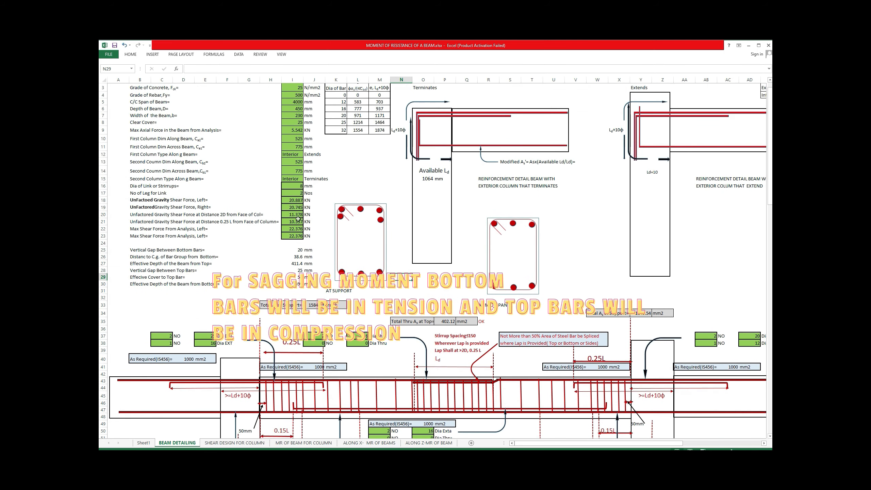
scroll(298, 218, up, 1)
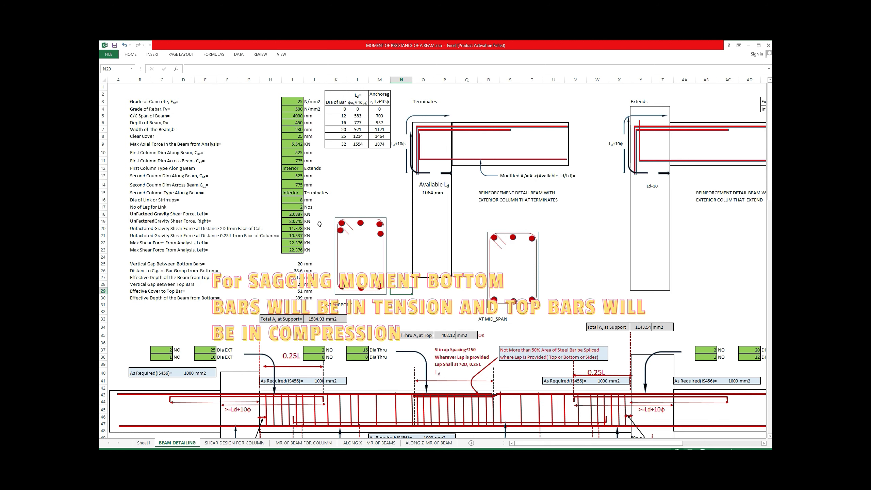
scroll(319, 224, down, 1)
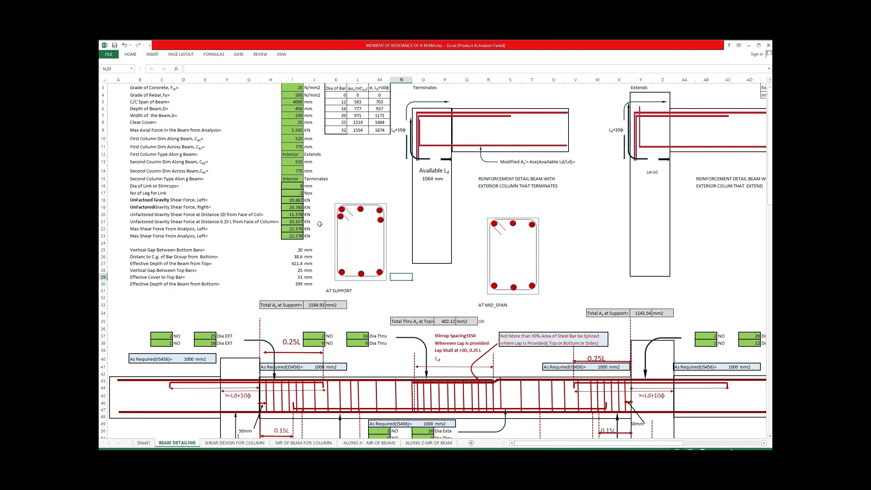
scroll(320, 224, up, 1)
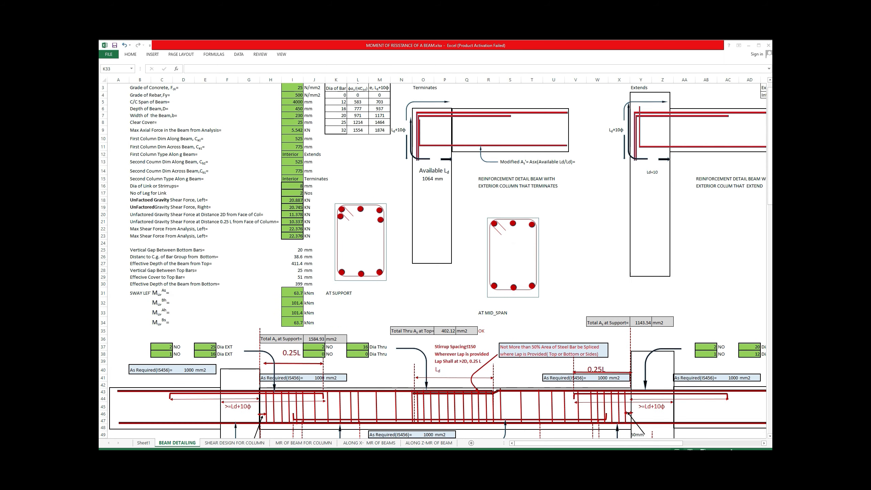
click(523, 444)
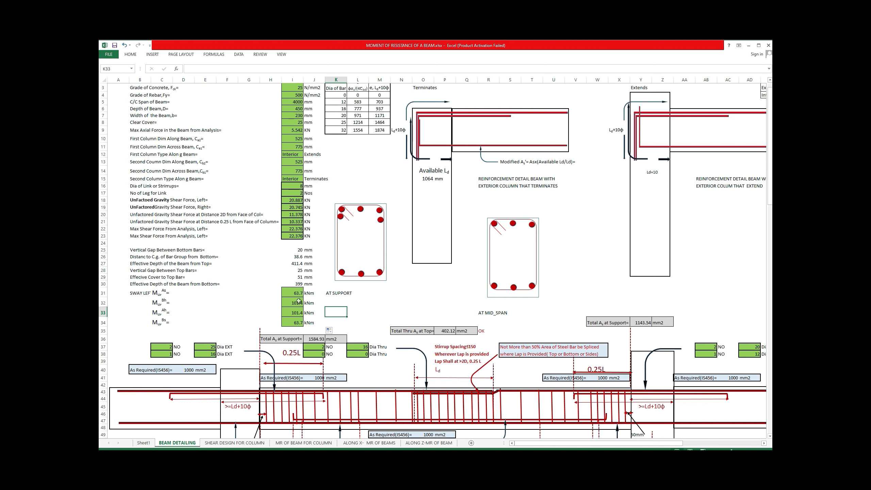
Step: Examine the sway moments, the IS 13920 shear and stirrup spacing checks, and the beam reinforcement drawing on BEAM DETAILING
scroll(299, 300, down, 1)
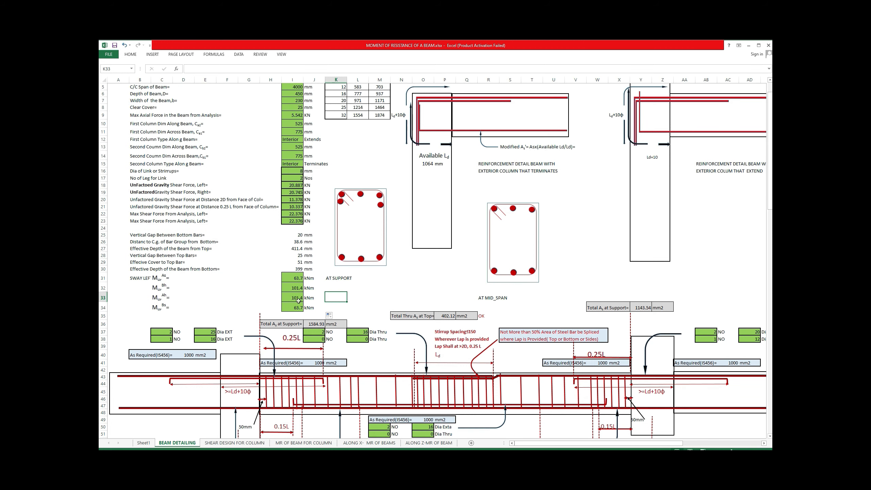
scroll(298, 301, down, 1)
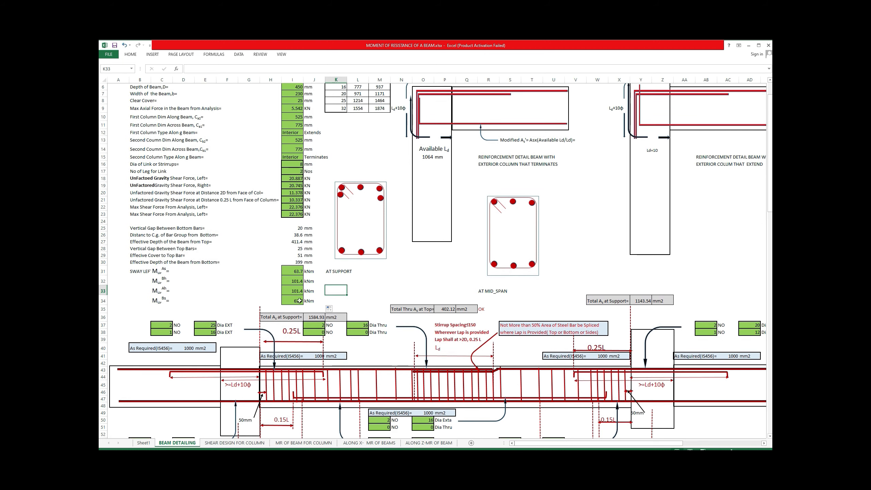
scroll(299, 301, down, 18)
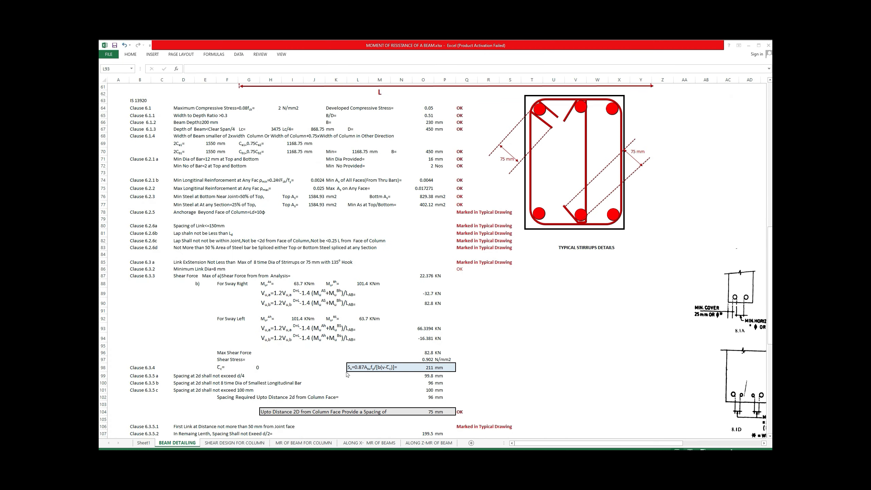
click(357, 327)
scroll(286, 258, down, 2)
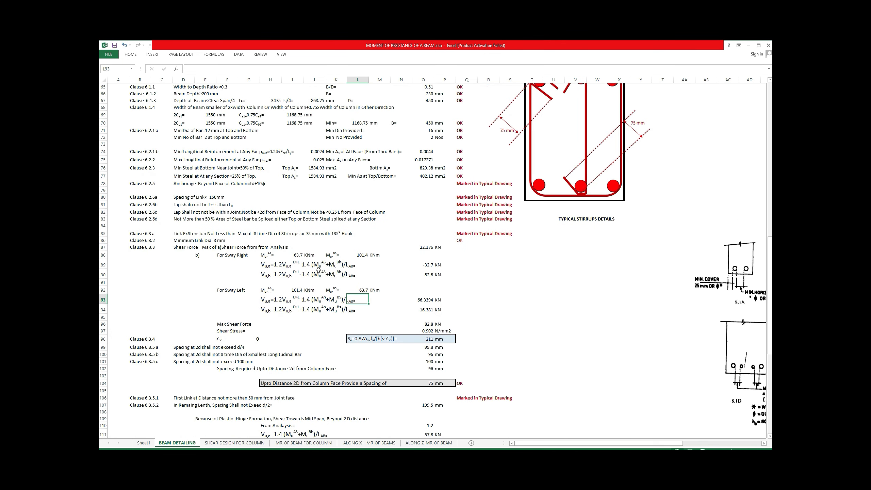
scroll(317, 269, down, 1)
scroll(313, 266, up, 10)
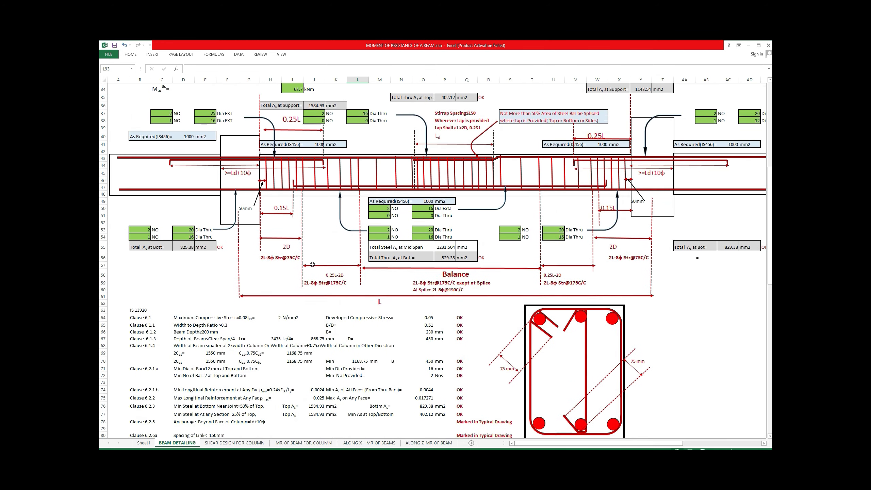
Step: Add the unit N/mm2 beside the developed compressive stress in P64 of the IS 13920 checks
scroll(313, 264, up, 3)
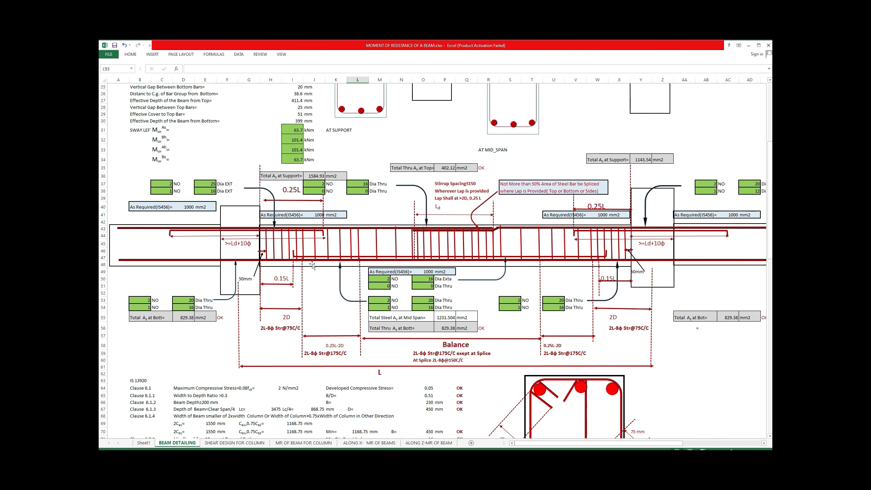
scroll(312, 264, down, 4)
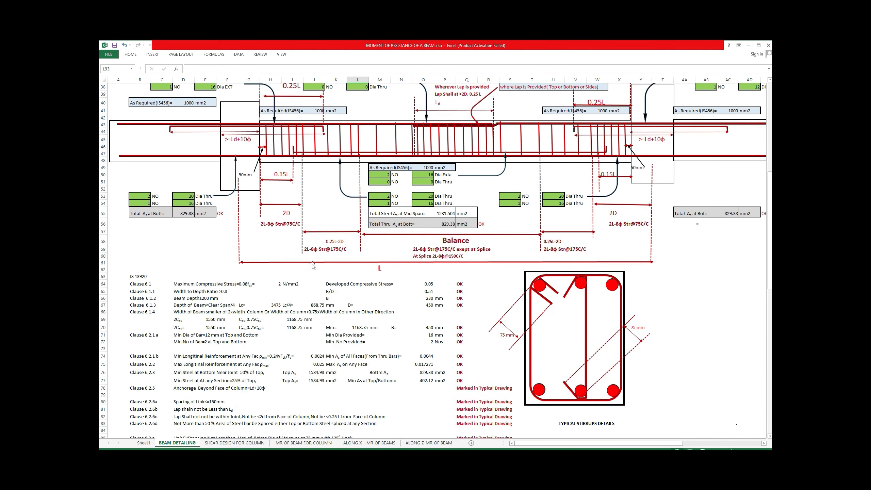
scroll(312, 264, down, 1)
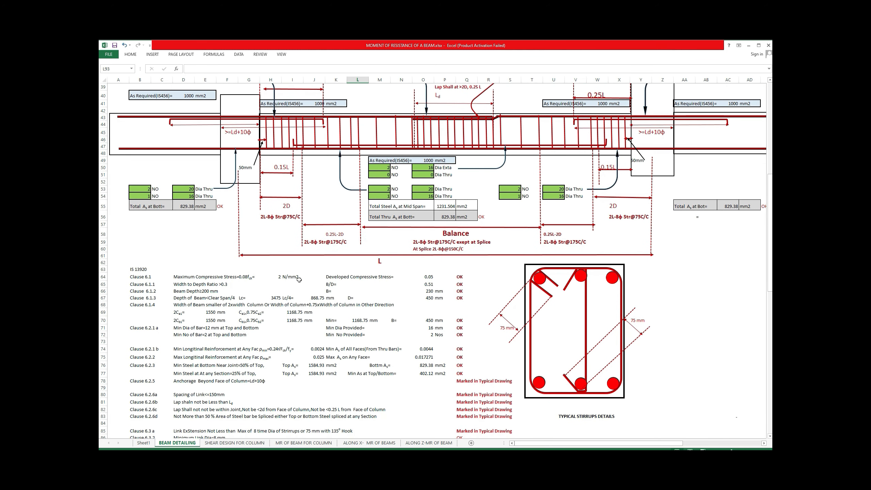
click(437, 278)
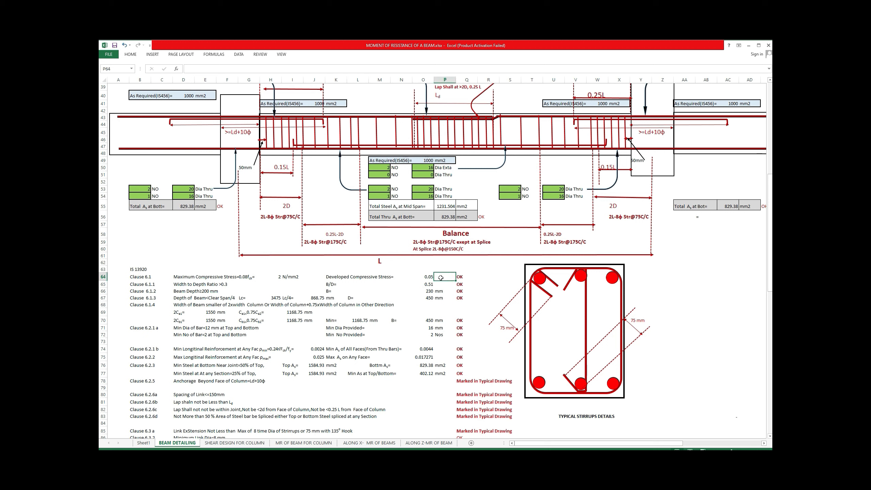
text(N/mm2)
click(442, 284)
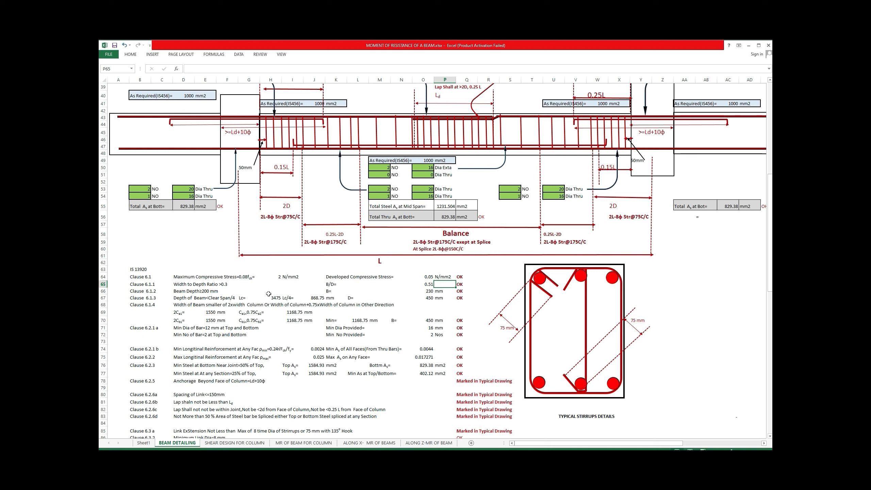
Step: Correct the Clause 6.1.2 description in D66 to read Beam Width≥200 mm
click(185, 291)
drag(200, 69, 213, 69)
text(Width)
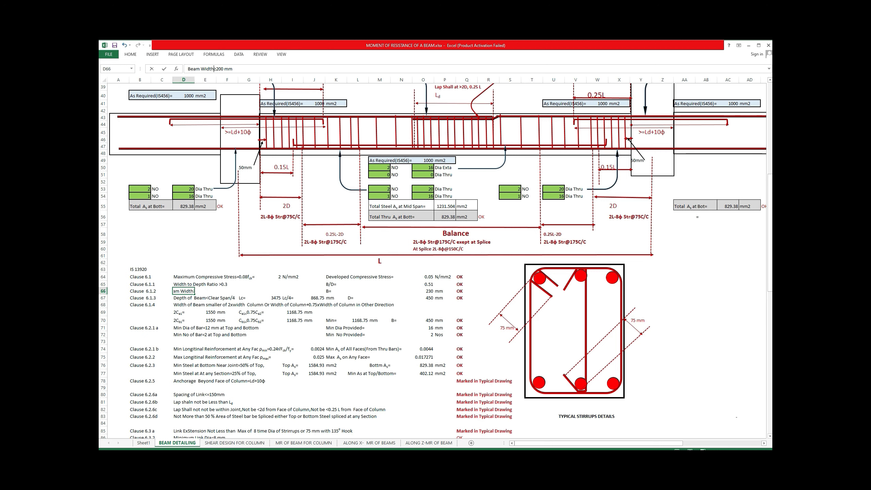
click(263, 284)
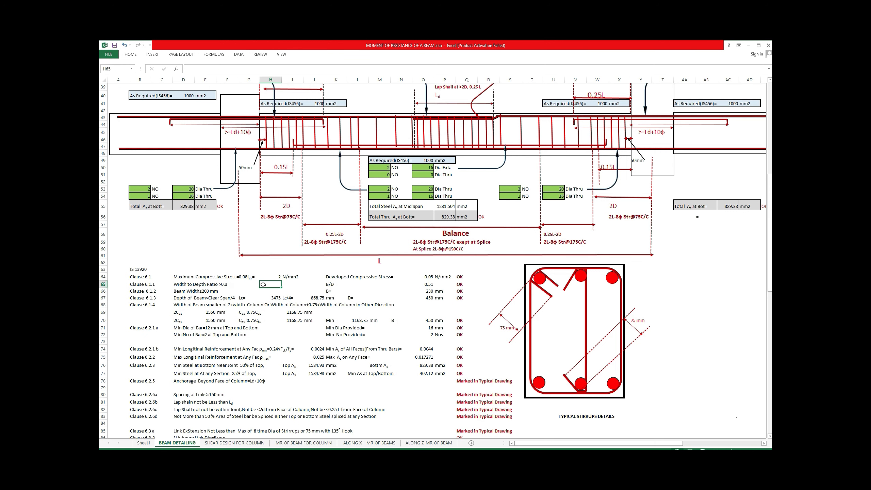
click(314, 335)
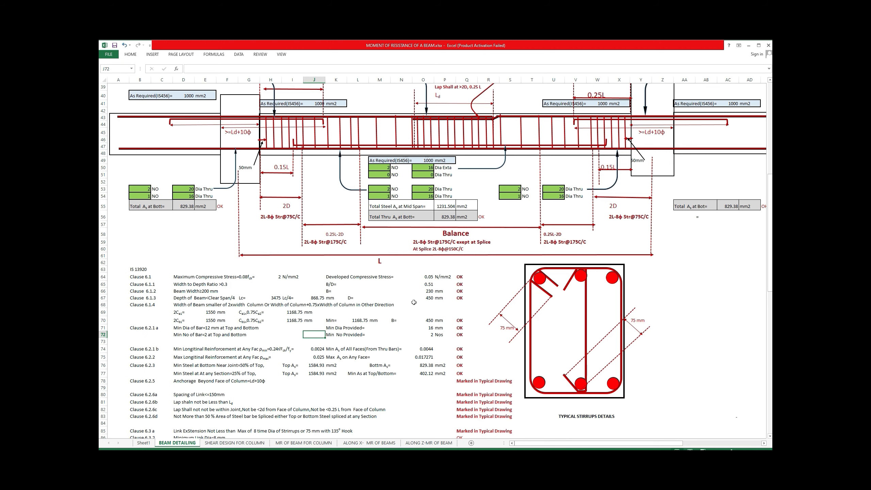
Step: Review the IS 13920 reinforcement clauses against the beam drawing and inspect the minimum provided bar diameter formula in O71
scroll(232, 315, down, 1)
scroll(232, 314, down, 1)
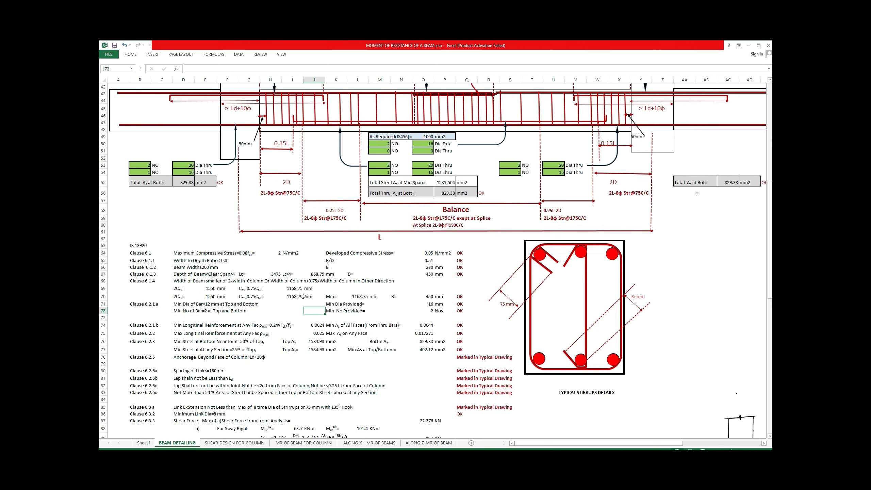
scroll(269, 282, down, 3)
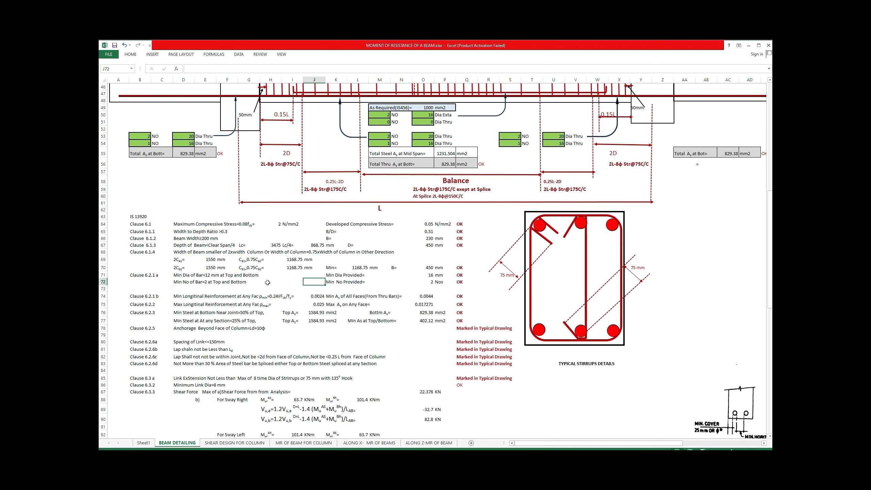
scroll(268, 282, up, 2)
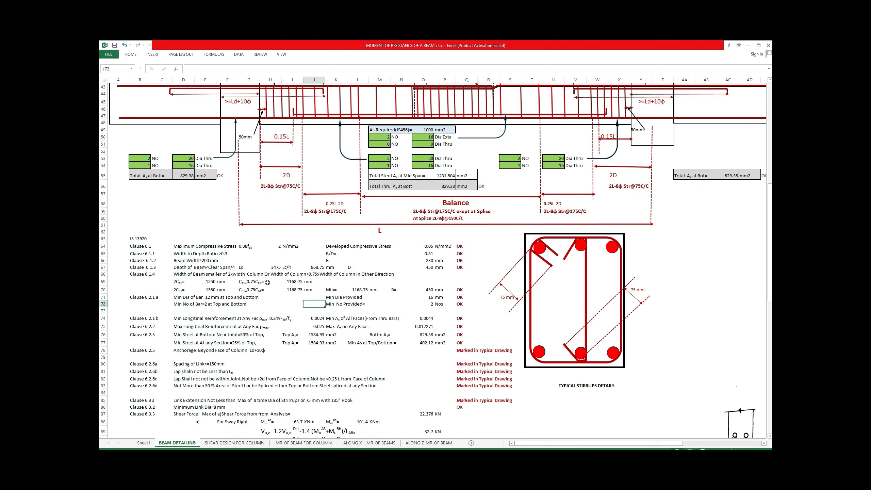
scroll(267, 282, up, 5)
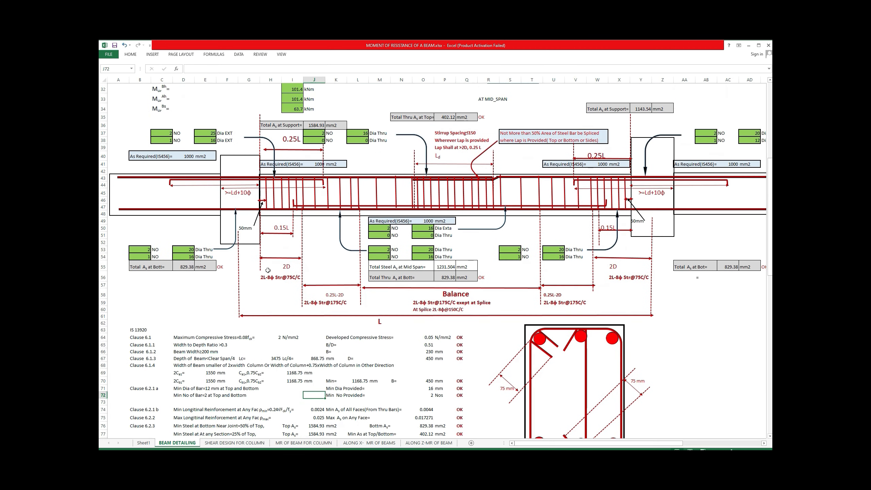
scroll(392, 325, down, 4)
double_click(417, 339)
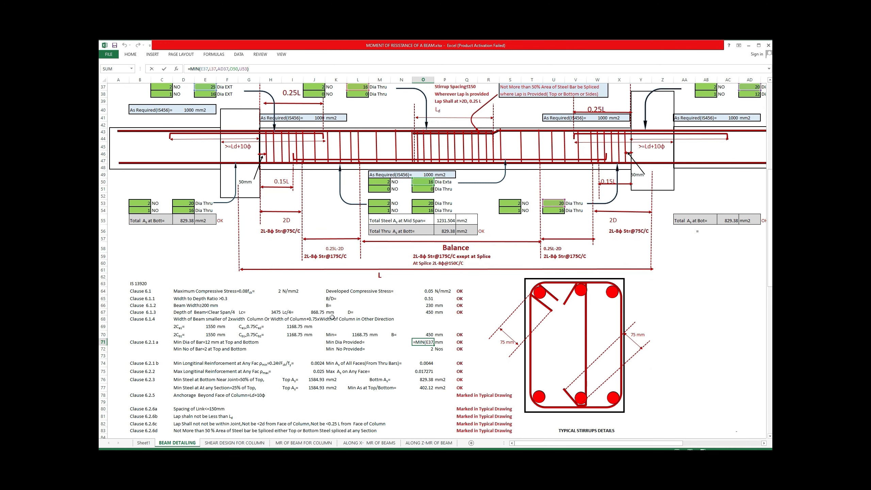
key(Escape)
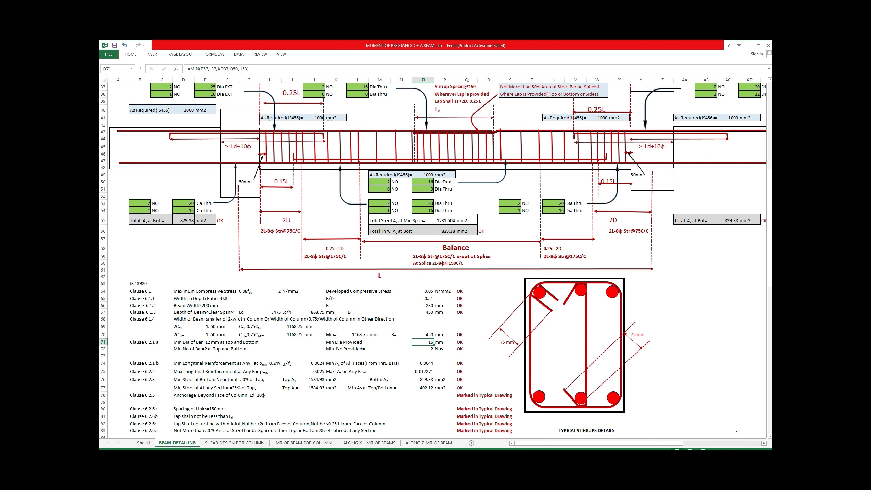
Step: Fill the minimum provided bar diameter and bar number cells O71:O72 with green
key(alt+Tab)
key(alt+Tab)
drag(429, 342, 429, 350)
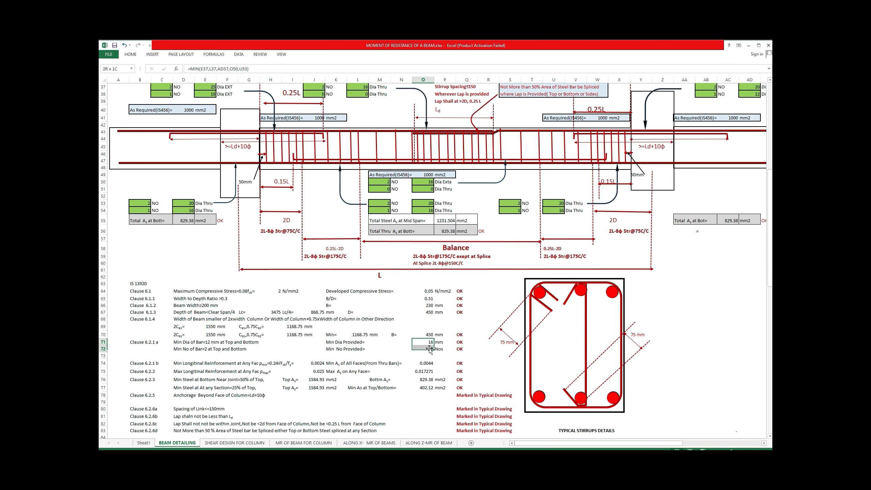
click(131, 54)
click(202, 77)
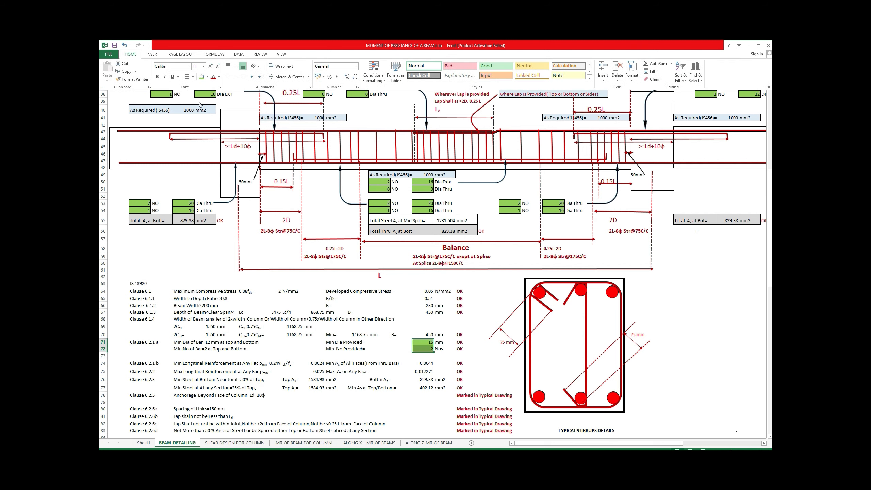
click(448, 341)
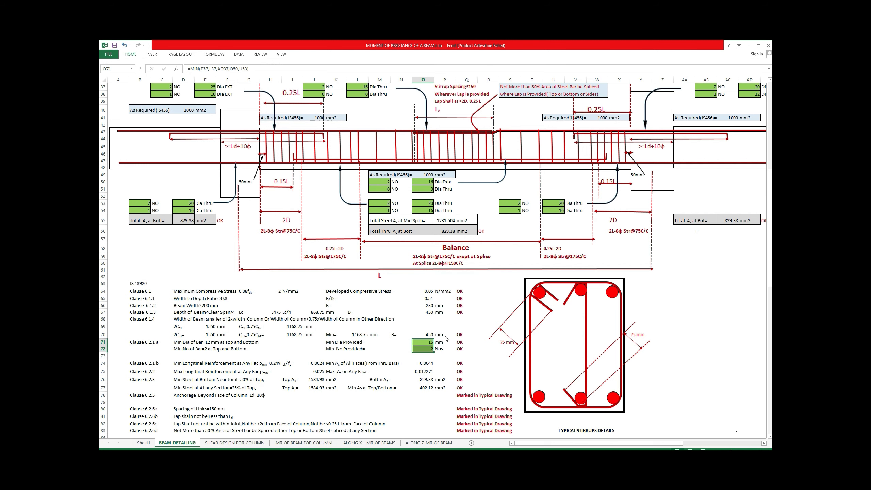
click(445, 326)
scroll(439, 336, down, 1)
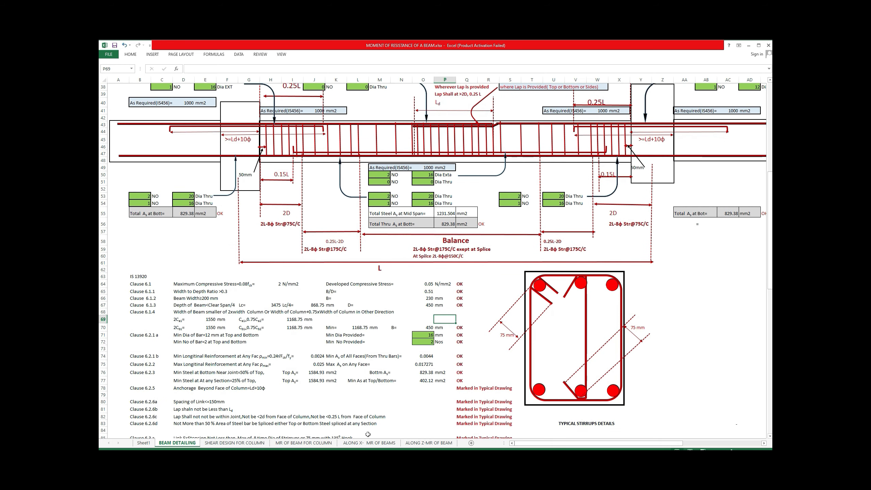
Step: Check the bars on ALONG Z-MR OF BEAM and enter =3*78.5 in O49 on BEAM DETAILING as the required mid-span bottom steel
click(411, 445)
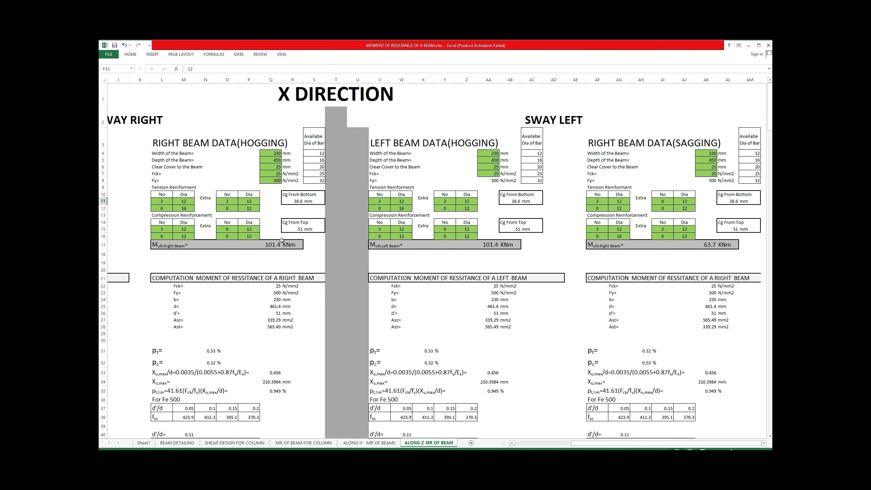
click(177, 443)
click(168, 274)
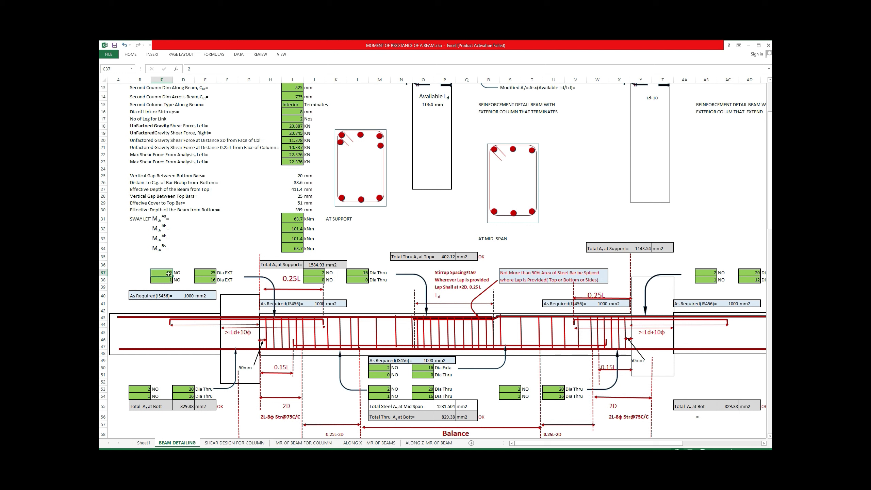
text(=3*78.5)
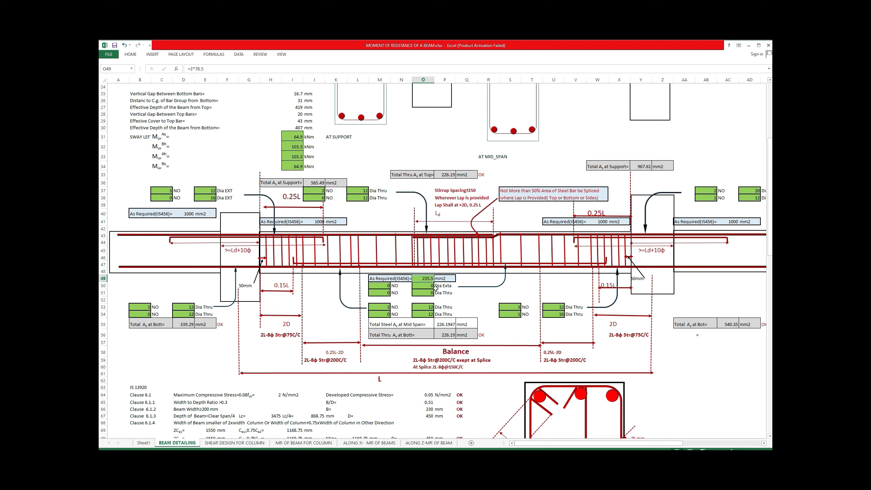
Step: Review the IS 13920 clause checks, design shear forces and stirrup spacings for the revised beam on BEAM DETAILING
scroll(432, 284, down, 8)
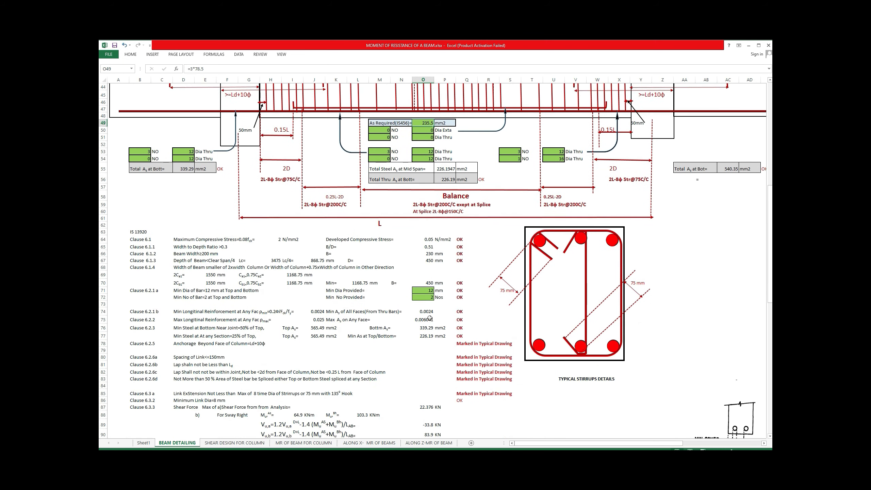
scroll(429, 317, down, 4)
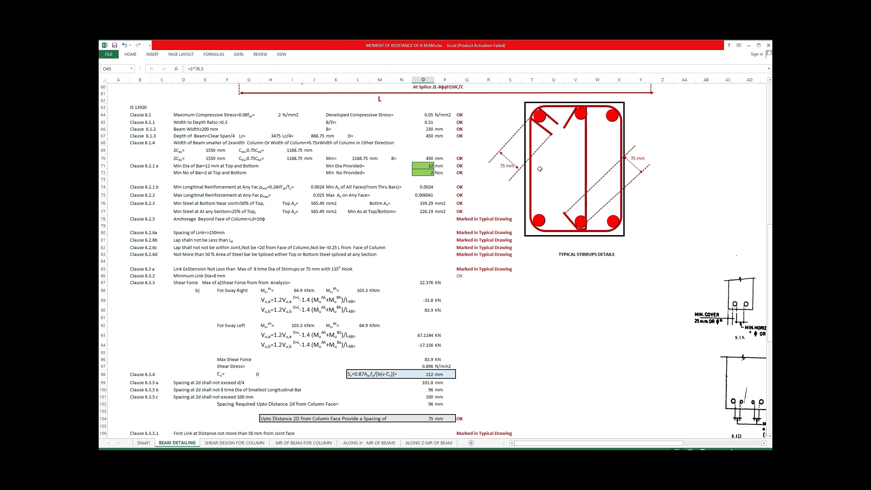
scroll(539, 169, down, 9)
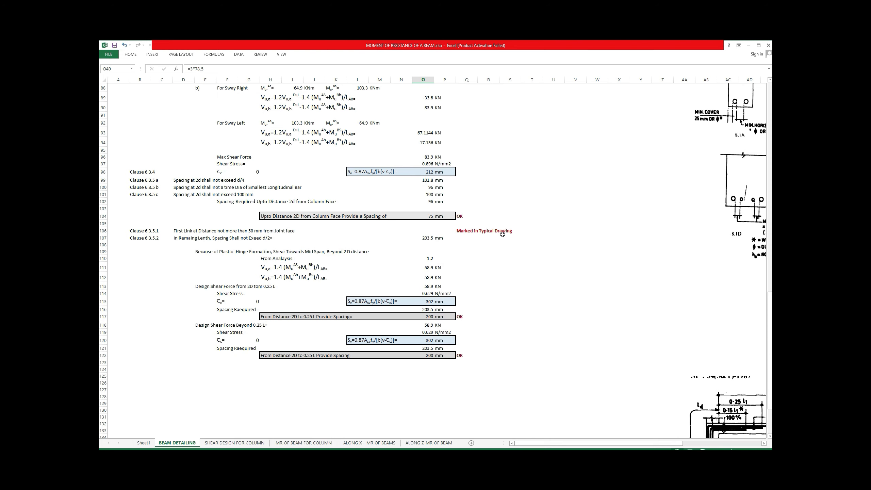
scroll(502, 235, up, 5)
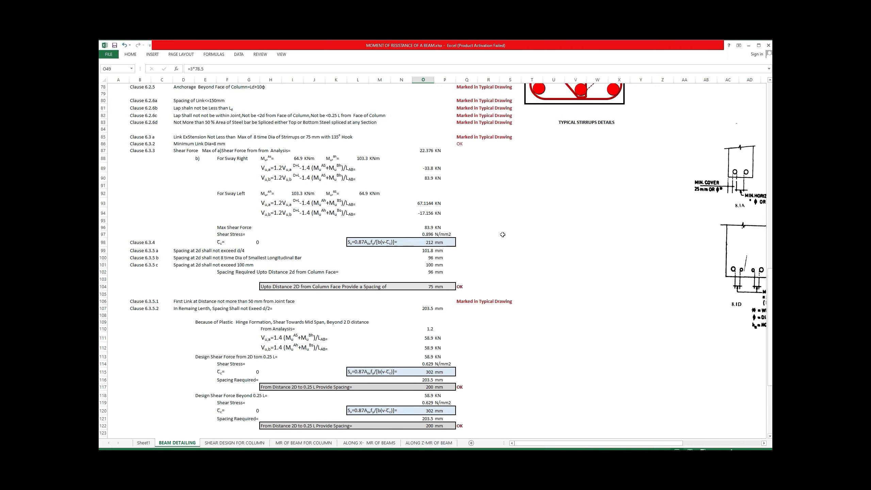
drag(769, 271, 769, 96)
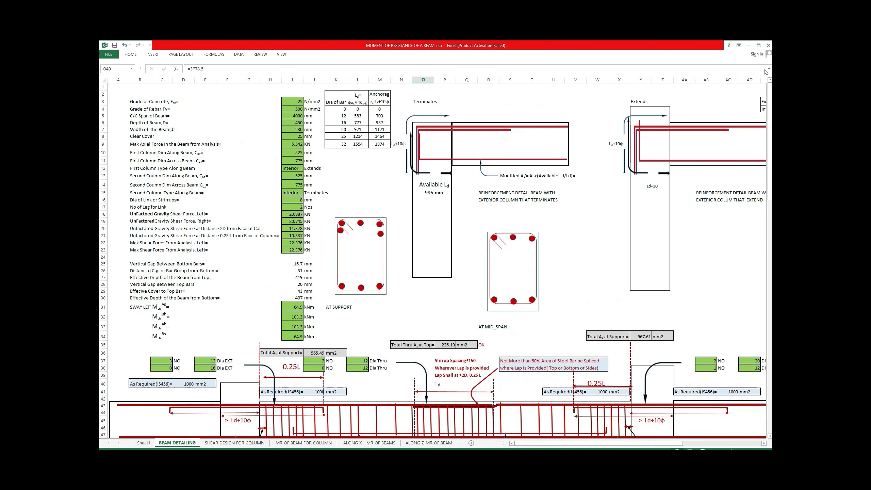
Step: Compare the beam data on ALONG Z-MR OF BEAM with BEAM DETAILING and check the modified As' expression in S13
click(354, 172)
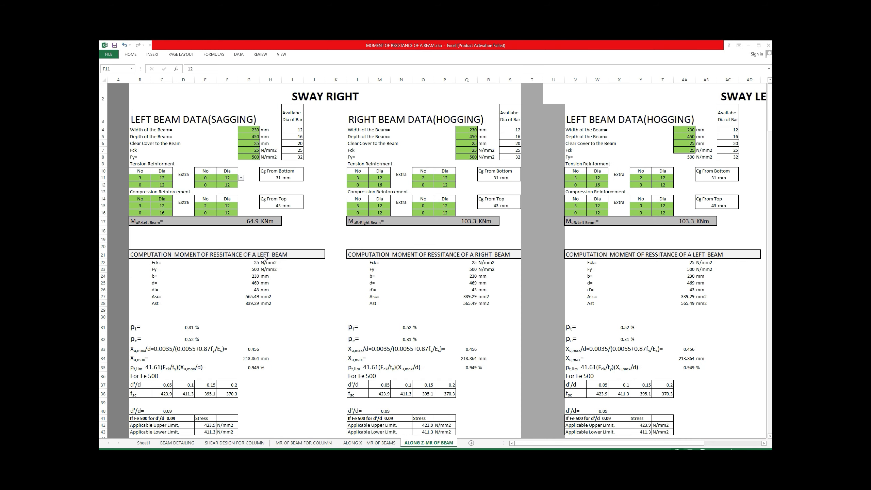
click(188, 445)
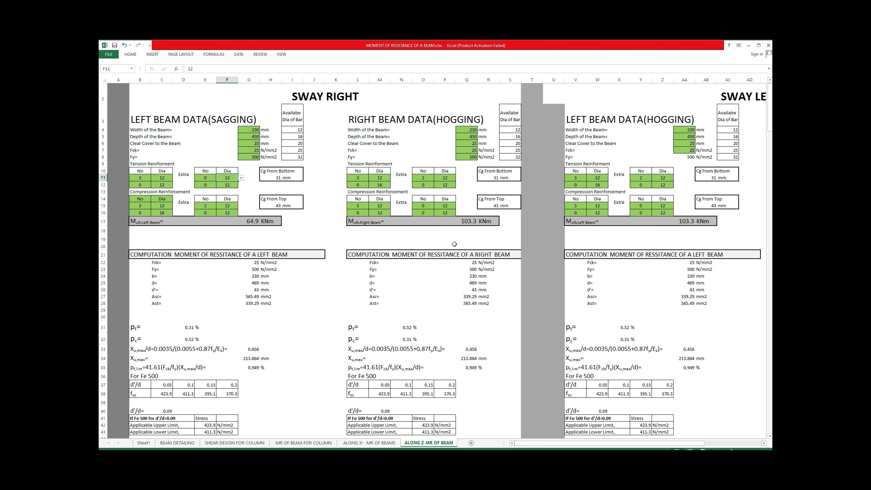
click(170, 441)
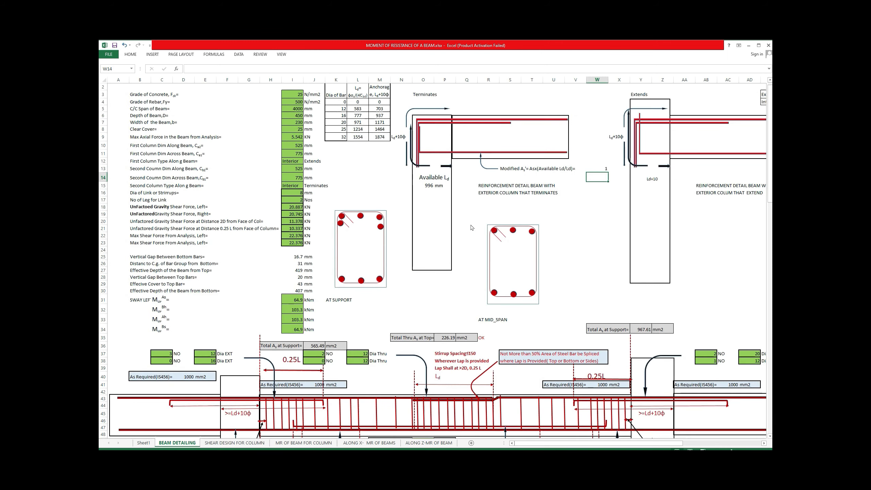
click(517, 169)
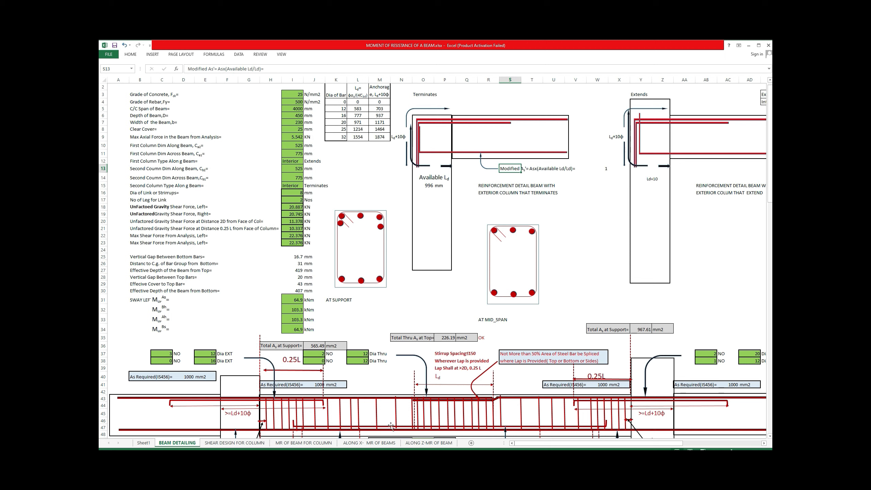
Step: Inspect the Asc and Ast formulas of the left and right beams on ALONG Z-MR OF BEAM, and return to BEAM DETAILING
click(412, 442)
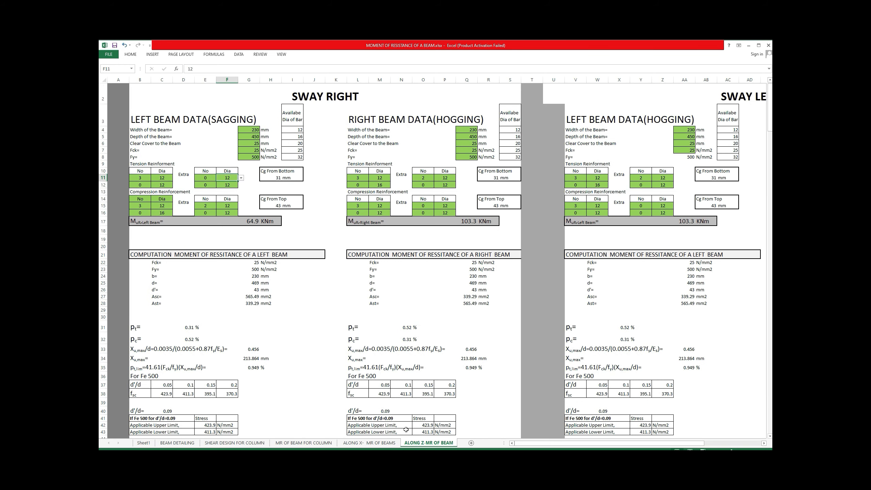
click(254, 297)
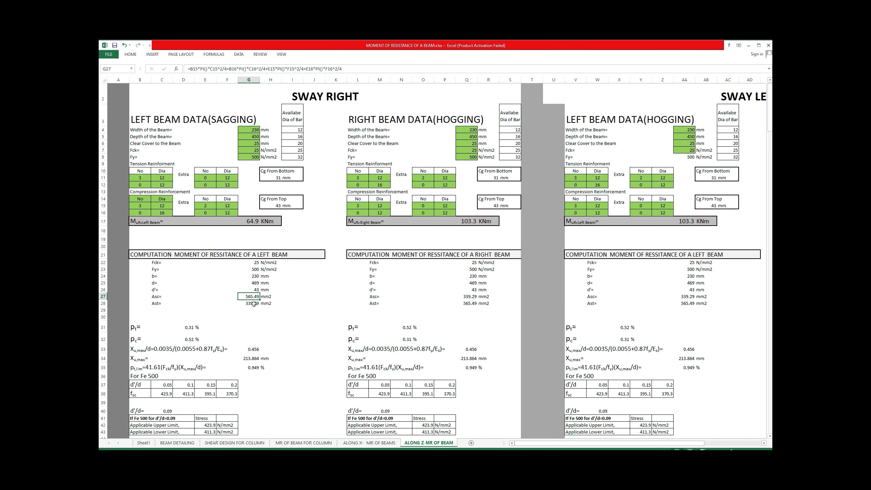
click(254, 304)
click(468, 297)
click(469, 303)
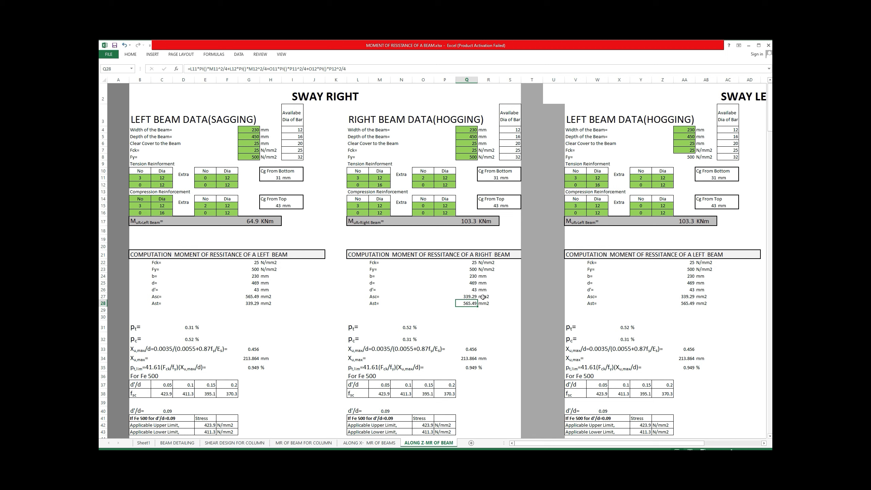
click(470, 296)
click(470, 304)
click(254, 296)
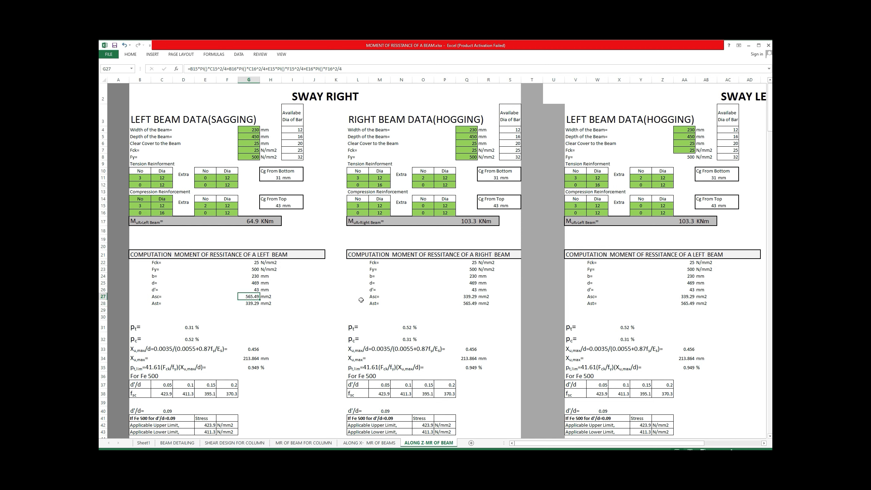
scroll(274, 329, down, 1)
click(177, 443)
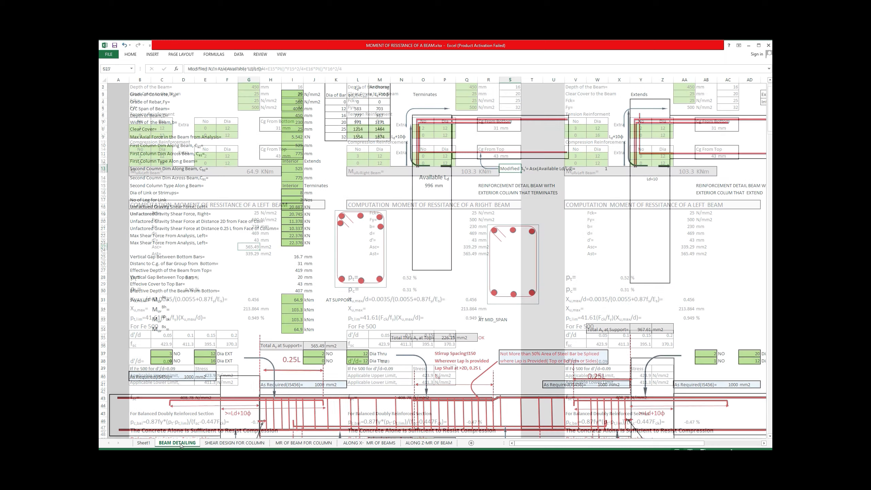
Step: Examine the beam's reinforcement layout, stirrup zones and IS 13920 Clause 6.1 to 6.2 checks on BEAM DETAILING
scroll(412, 287, down, 5)
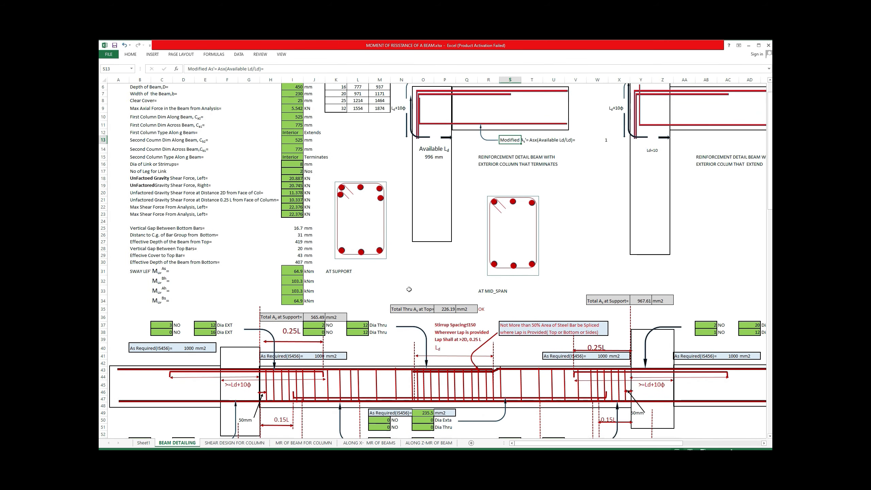
scroll(409, 290, down, 1)
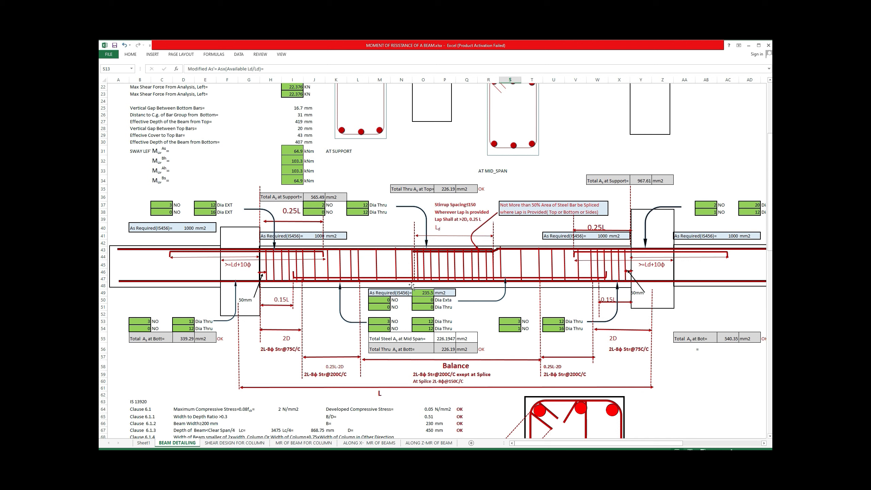
scroll(419, 272, down, 5)
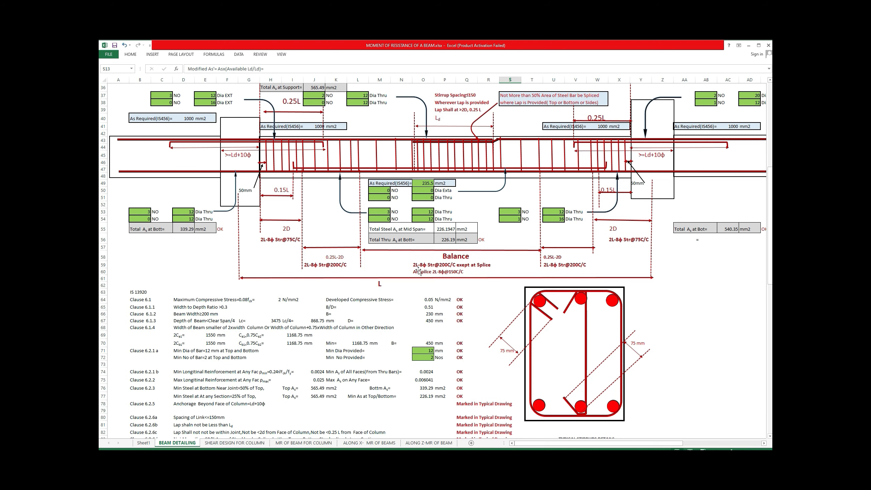
scroll(443, 338, up, 1)
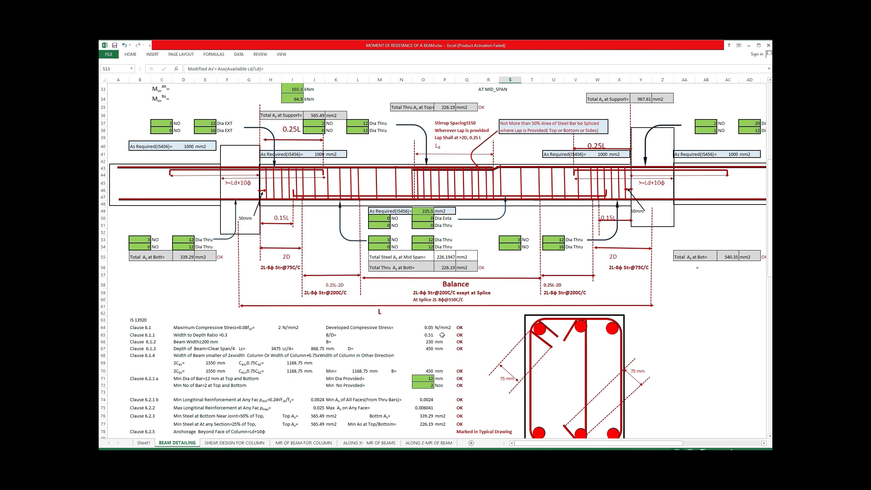
scroll(441, 335, down, 1)
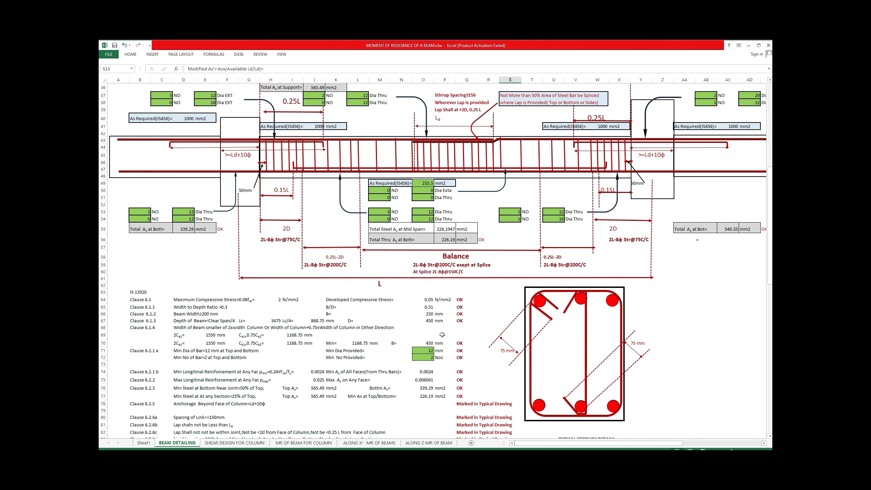
scroll(442, 334, down, 1)
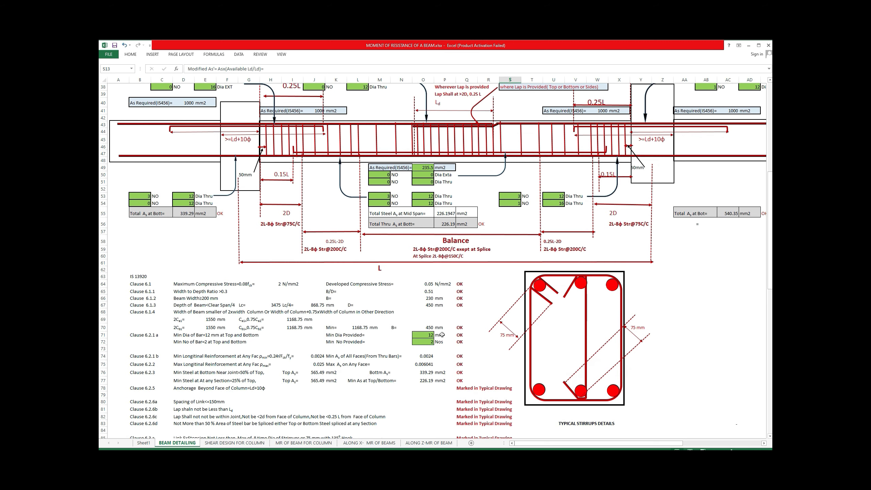
scroll(441, 334, down, 1)
scroll(442, 335, up, 1)
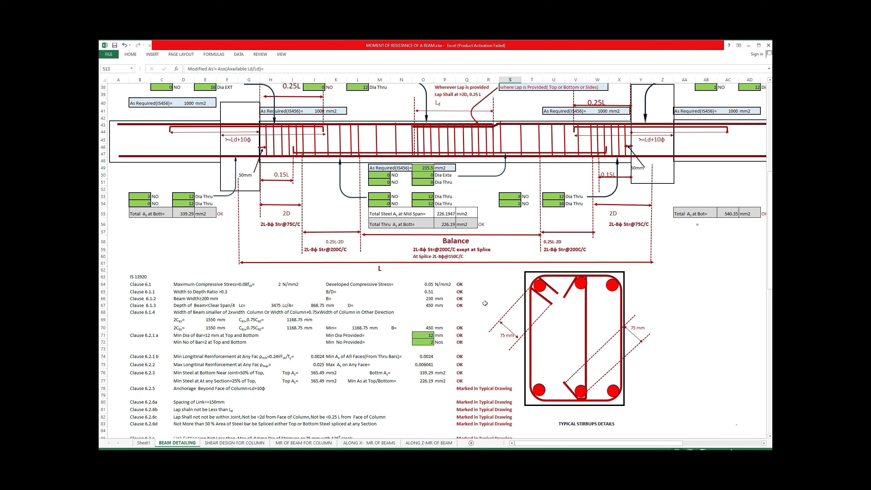
scroll(485, 303, up, 1)
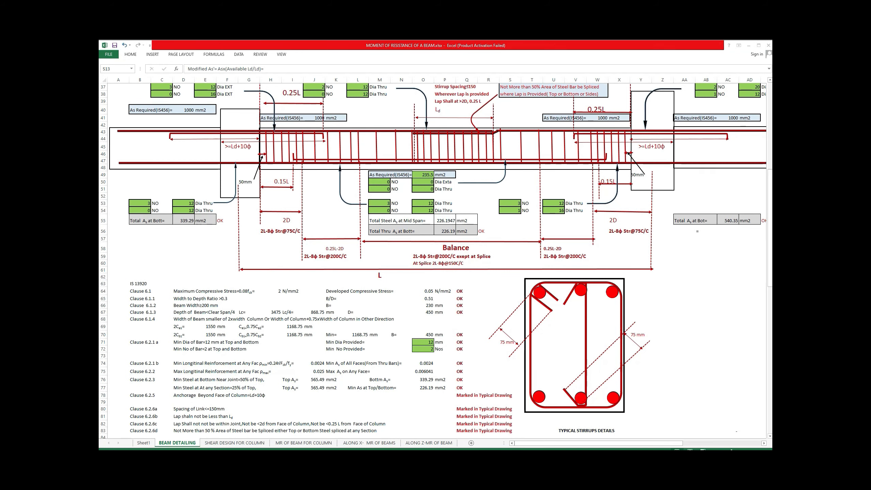
Step: Inspect the cell references of the sway-right and sway-left moments in rows 88 and 92 under Clause 6.3.3
drag(769, 260, 769, 308)
scroll(342, 281, down, 5)
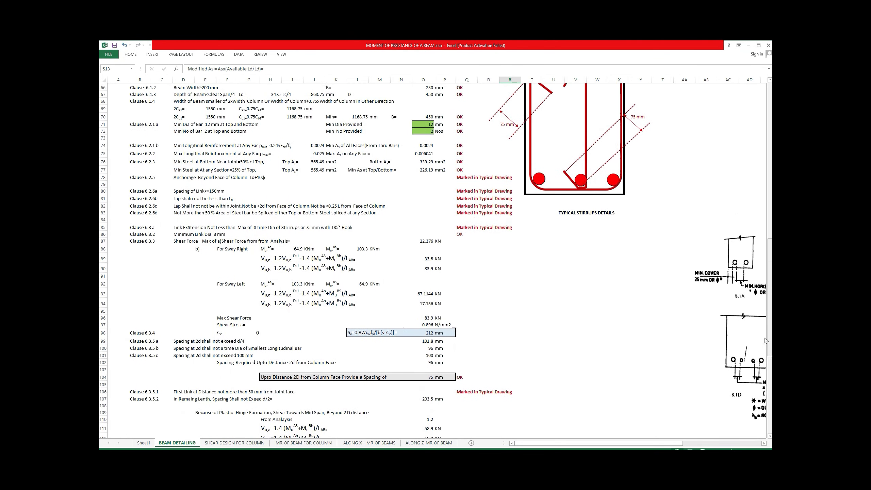
scroll(342, 281, down, 2)
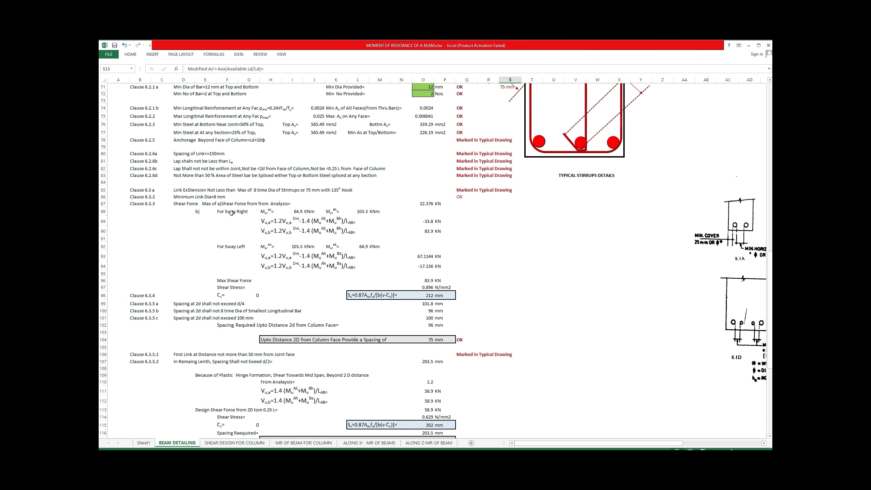
scroll(204, 210, down, 1)
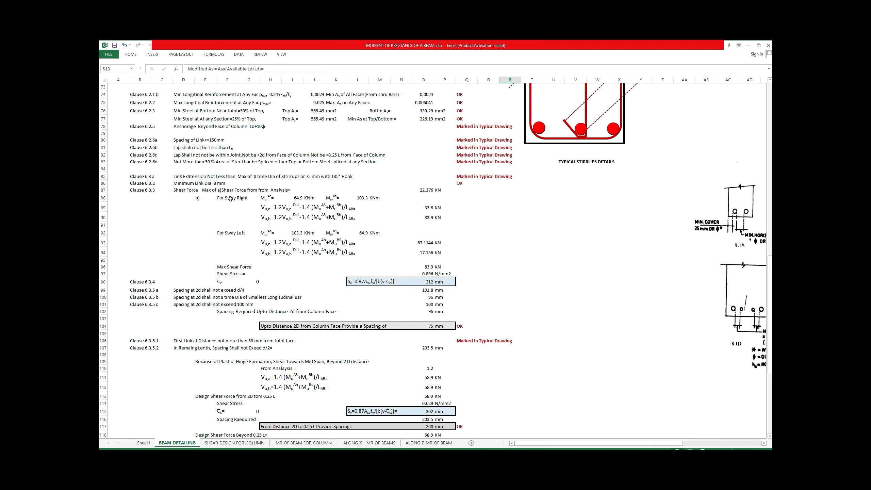
scroll(230, 198, down, 2)
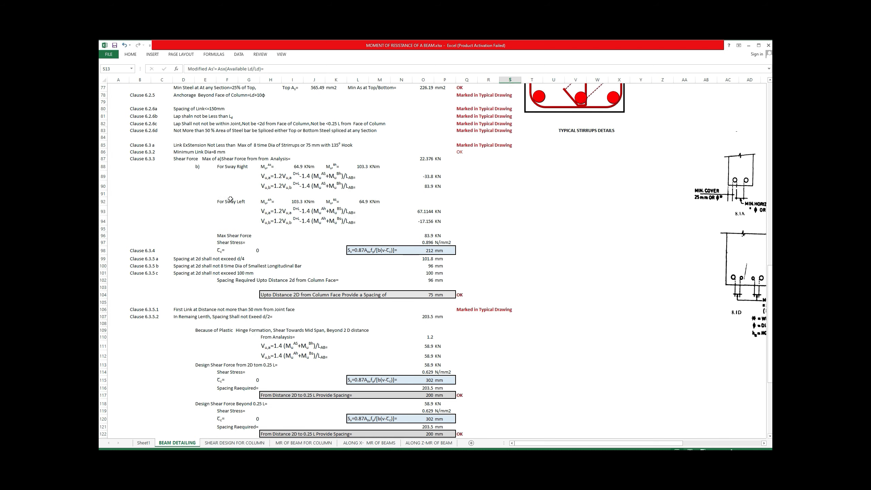
scroll(231, 199, down, 1)
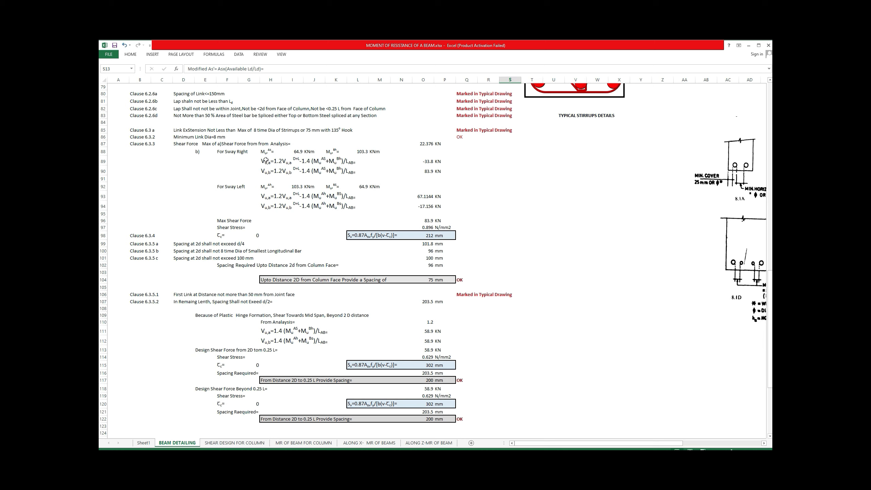
click(301, 152)
click(359, 152)
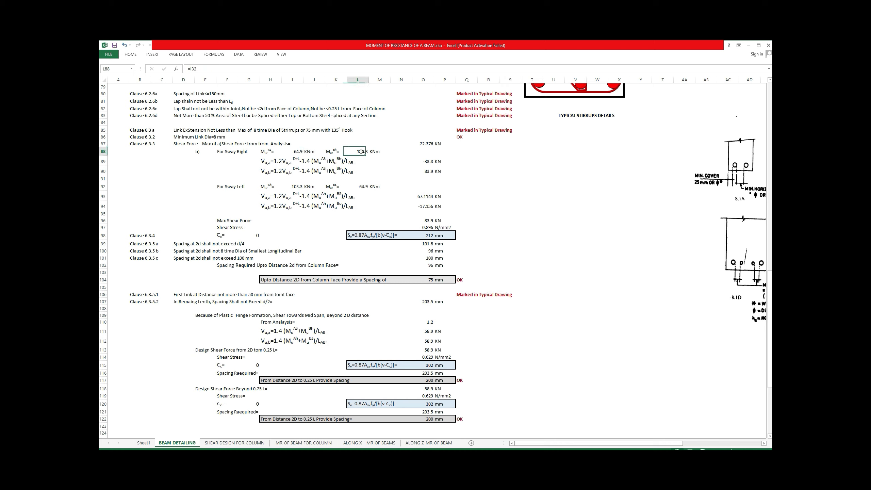
click(299, 186)
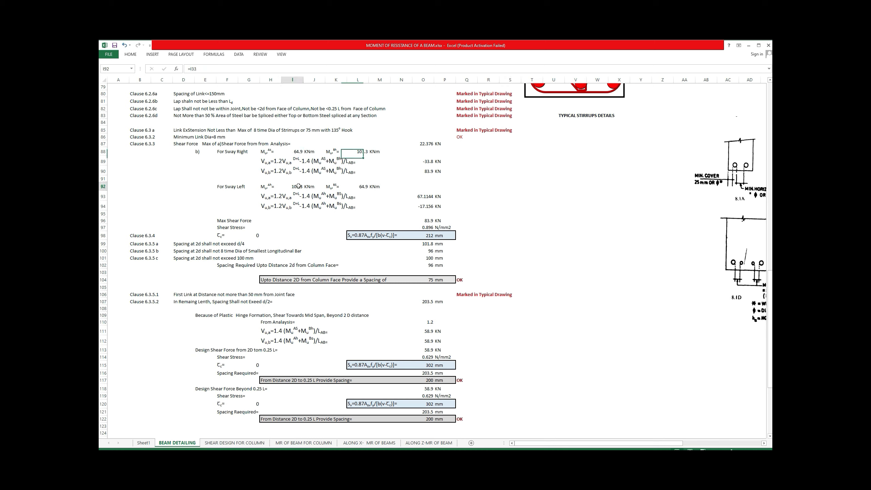
click(364, 186)
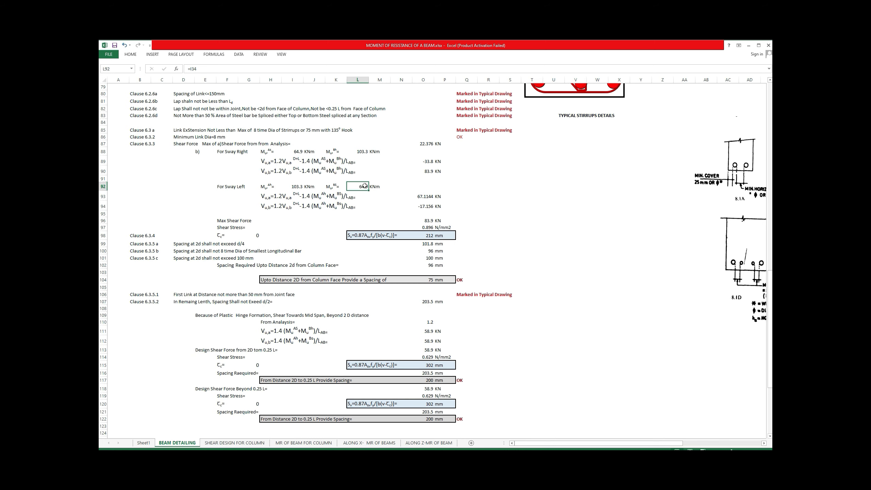
Step: Review the sway shear forces, maximum shear and stirrup spacing limits under Clauses 6.3.3 to 6.3.5
scroll(364, 185, down, 1)
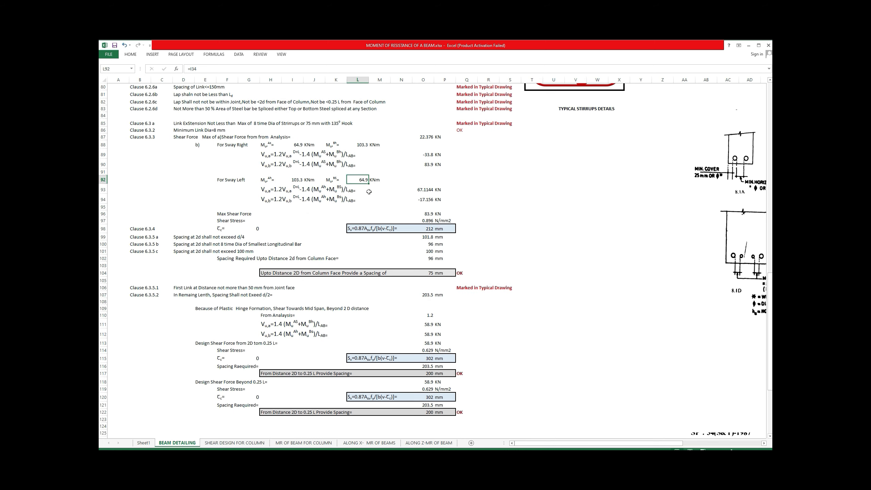
scroll(368, 191, down, 1)
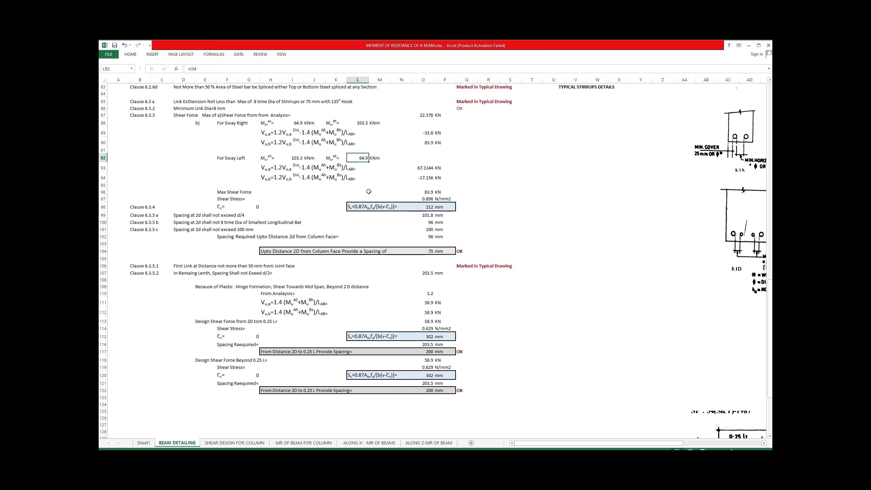
scroll(368, 191, down, 1)
scroll(368, 191, up, 1)
scroll(368, 192, up, 1)
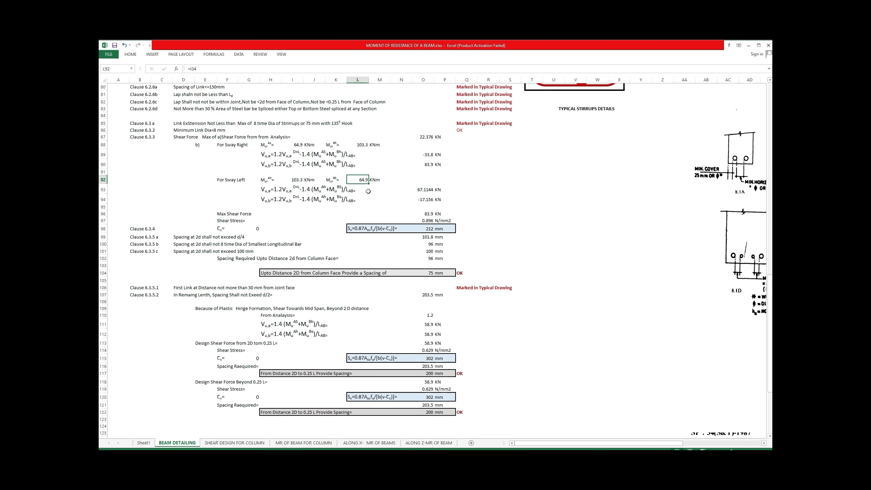
scroll(368, 191, down, 3)
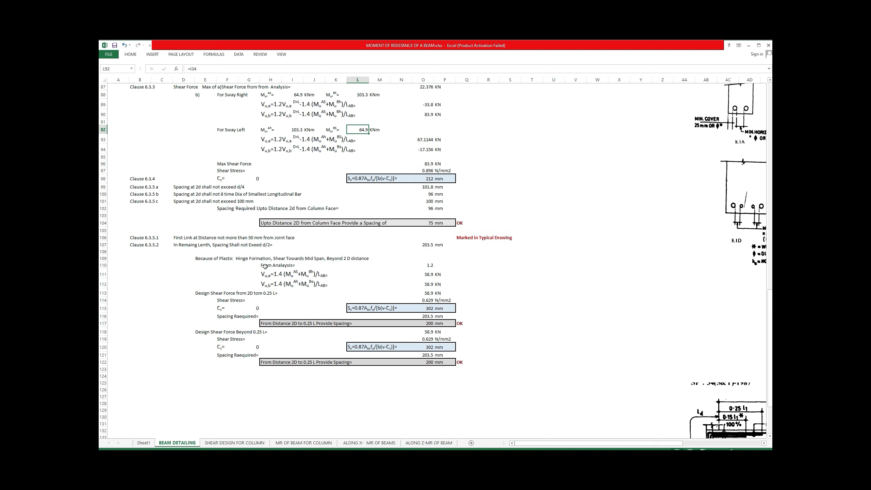
Step: Select the plastic-hinge shear calculation in H110:P112 and compare it with the design shear and stirrup spacings beyond 2D
drag(262, 267, 445, 286)
scroll(367, 223, up, 1)
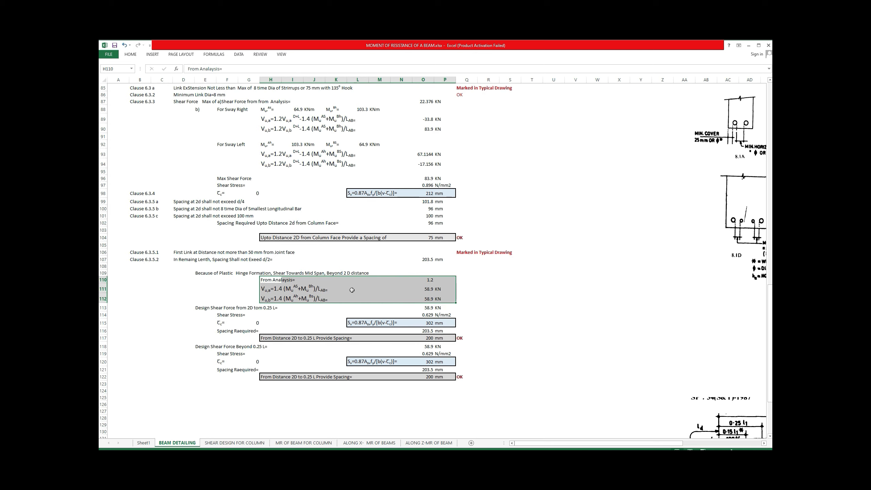
scroll(353, 282, down, 1)
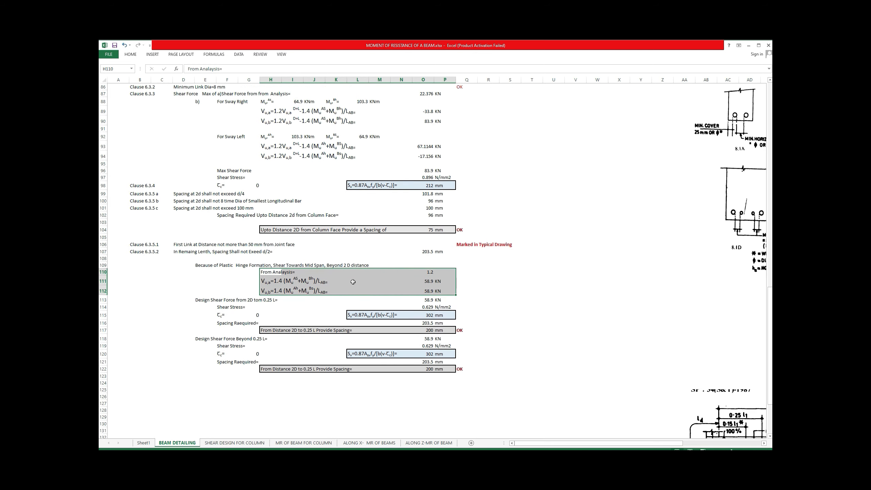
scroll(353, 281, down, 1)
scroll(350, 275, up, 1)
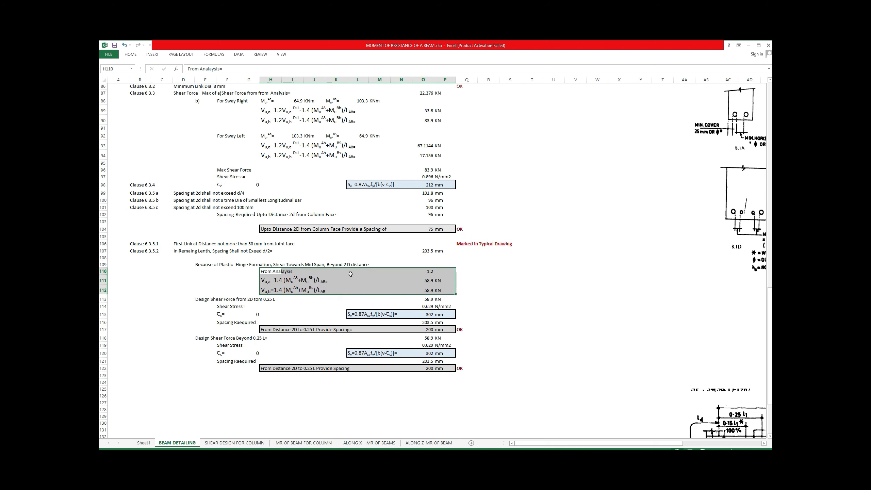
scroll(350, 282, down, 1)
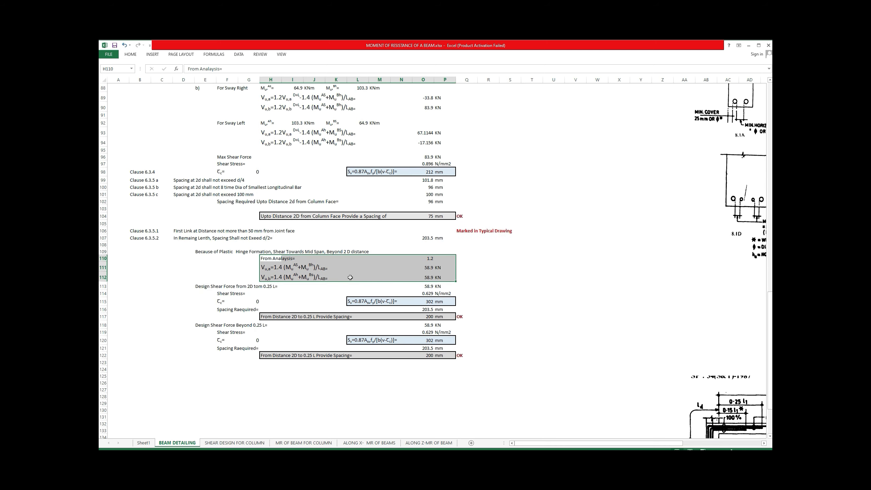
scroll(350, 277, up, 1)
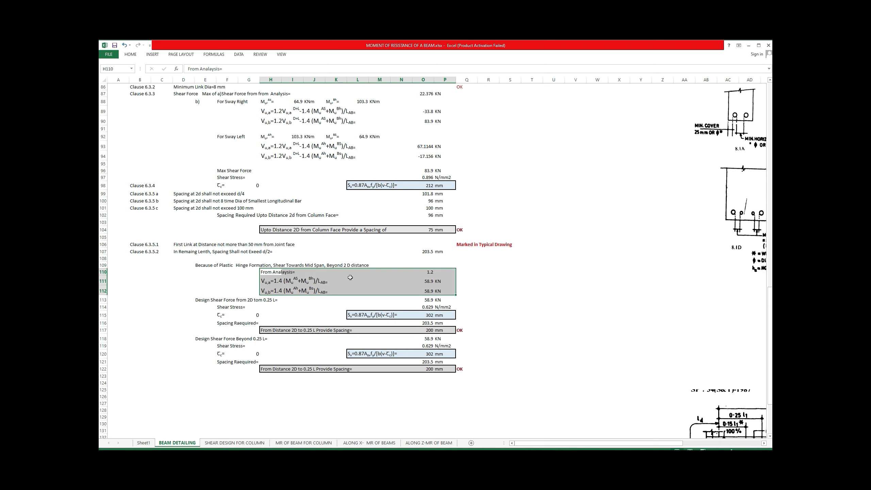
scroll(350, 277, up, 3)
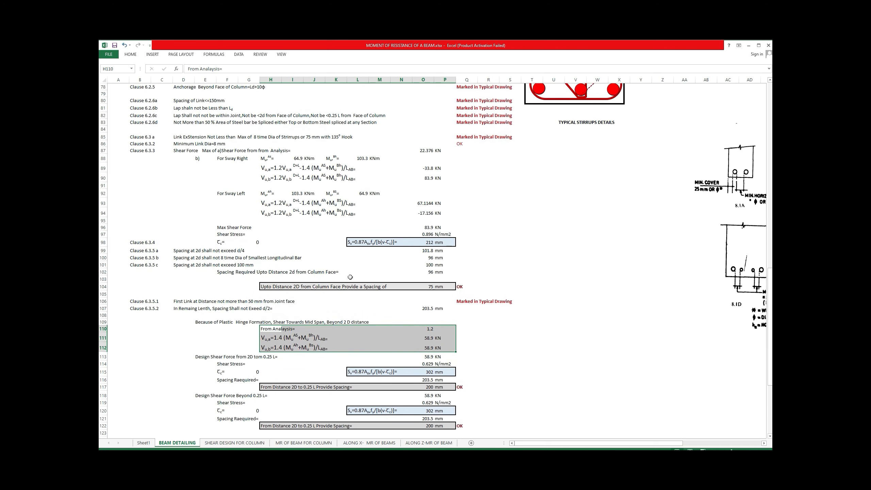
scroll(350, 277, down, 3)
scroll(349, 277, up, 2)
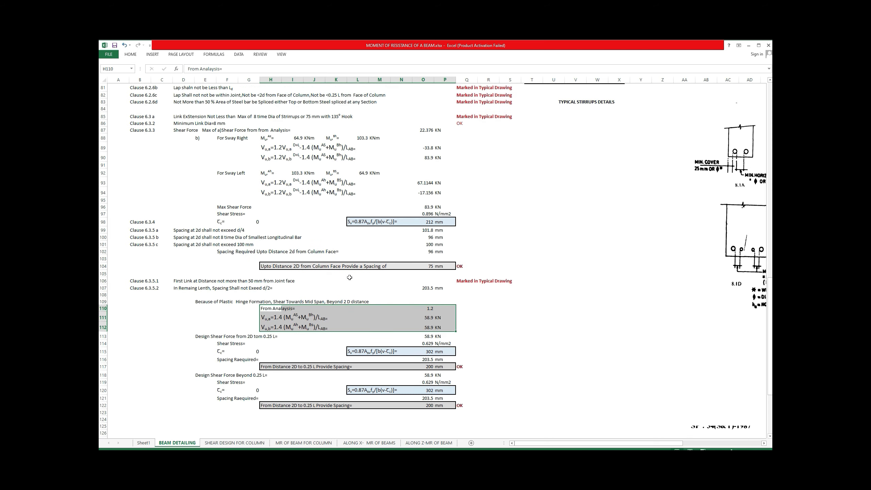
scroll(349, 277, down, 1)
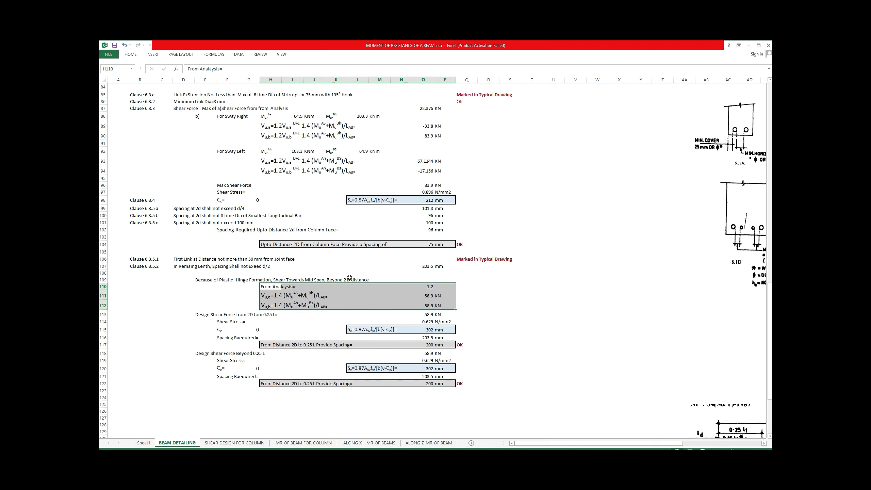
scroll(349, 268, up, 1)
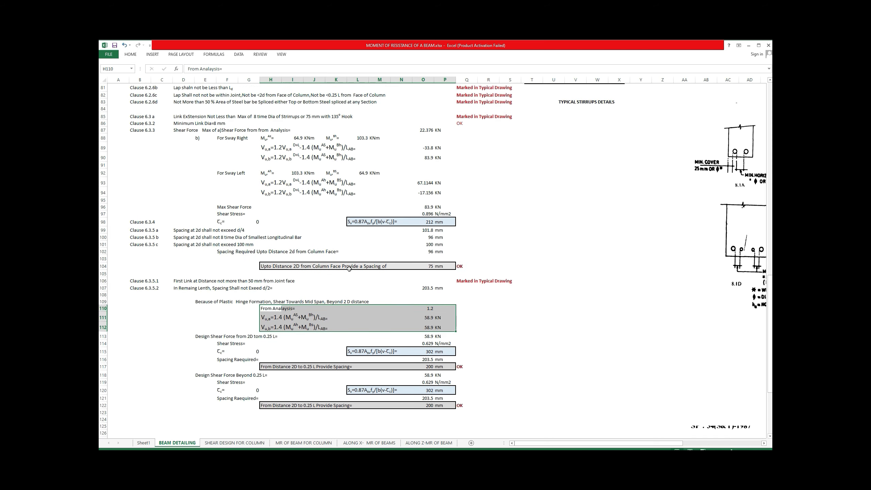
scroll(349, 278, down, 2)
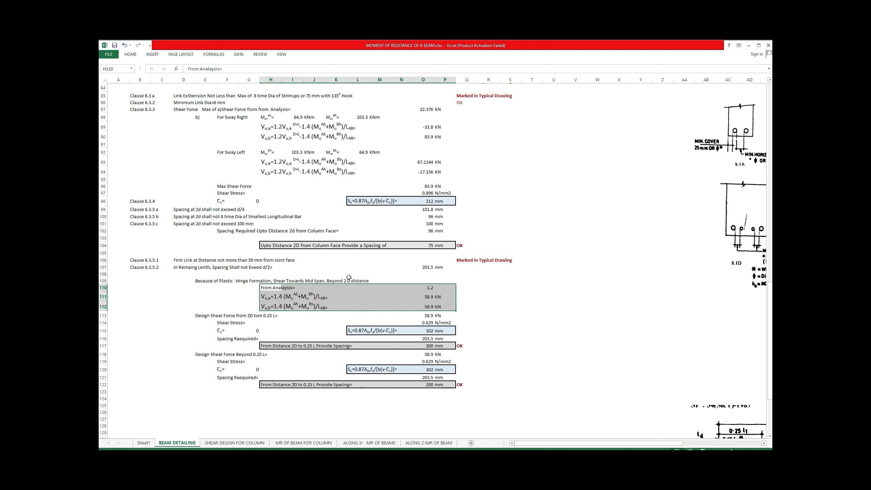